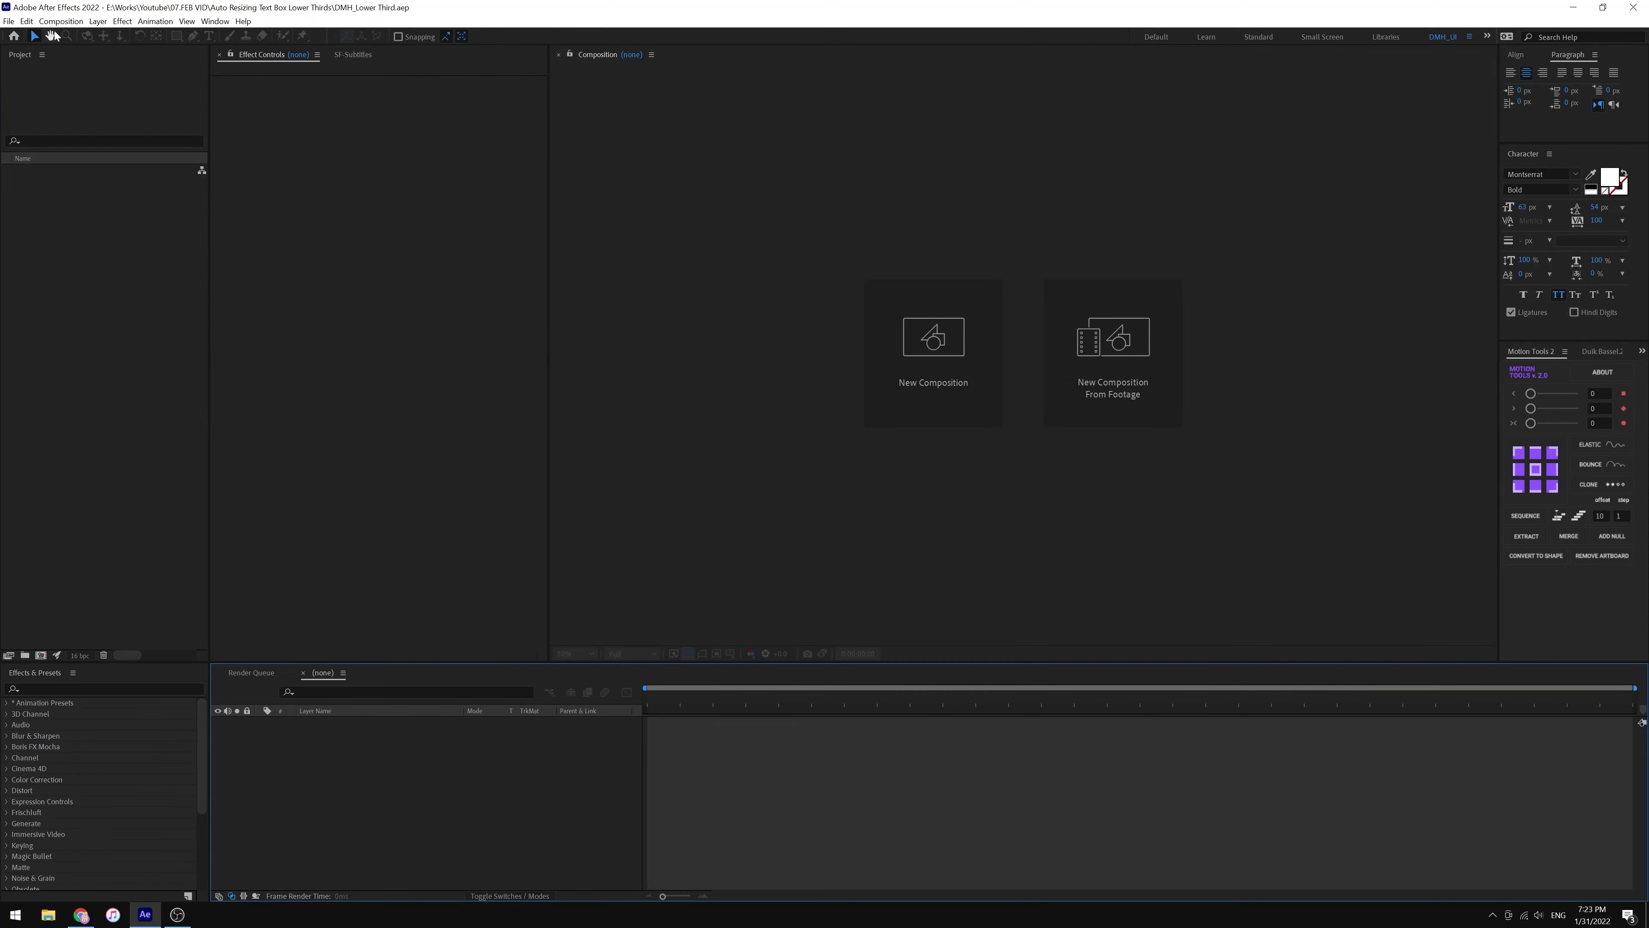
- Create a UHD 4K composition at 29.97 fps named DMH_LOWER THIRD #01
left_click(61, 21)
left_click(71, 27)
type("DMH_LOWER THIRD #01")
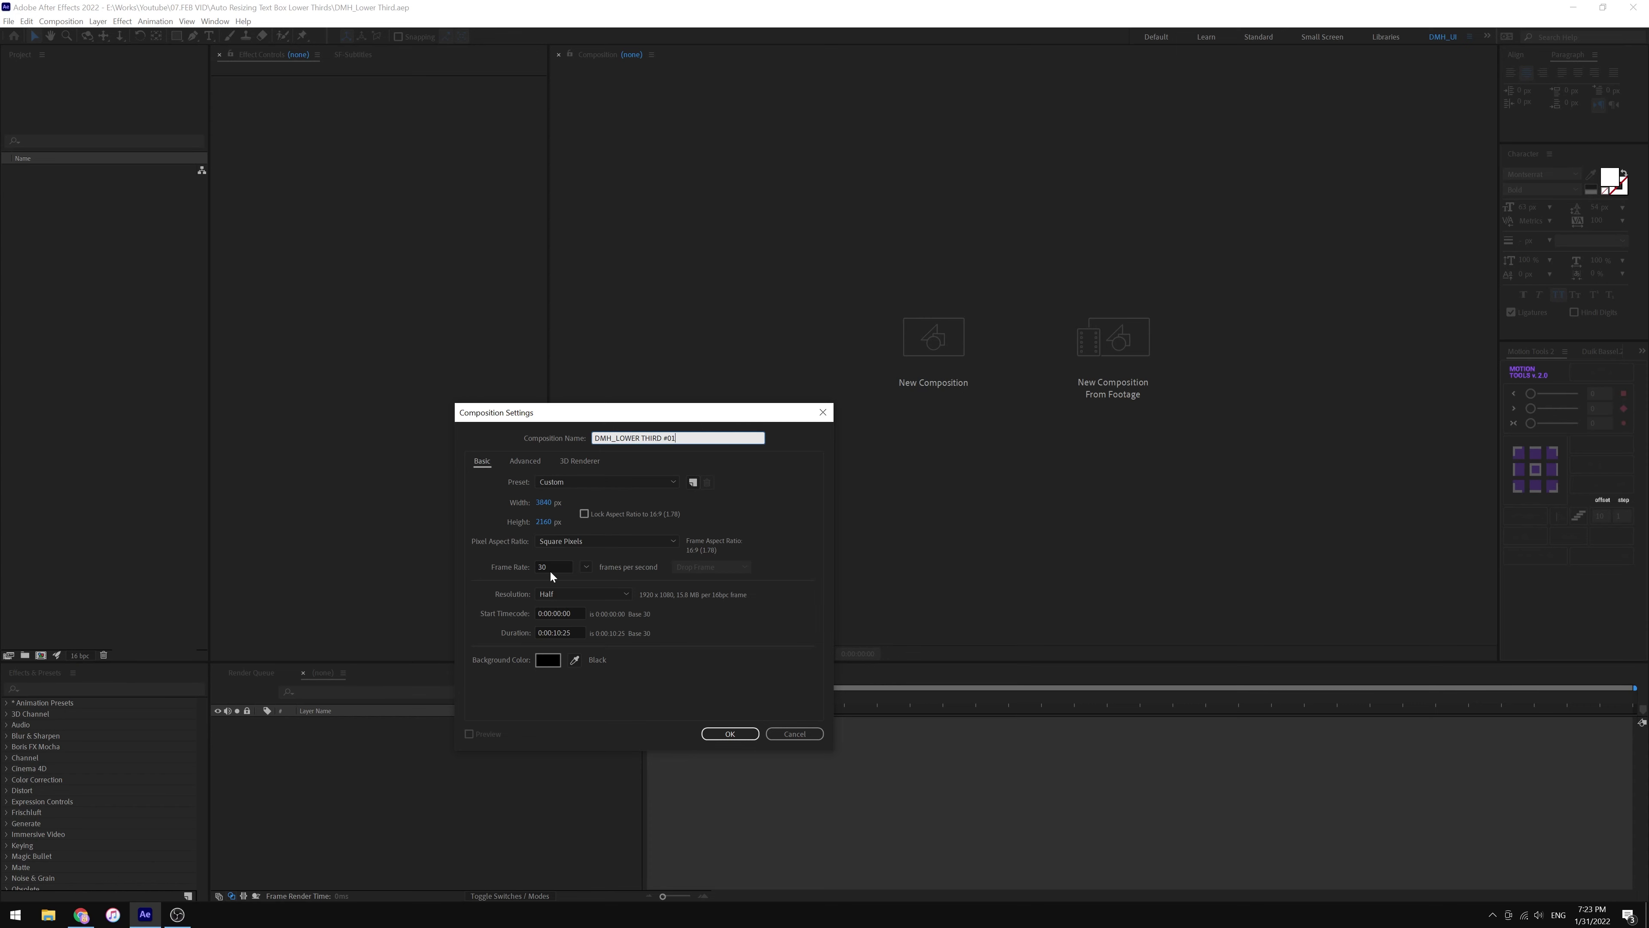
left_click(586, 566)
left_click(581, 648)
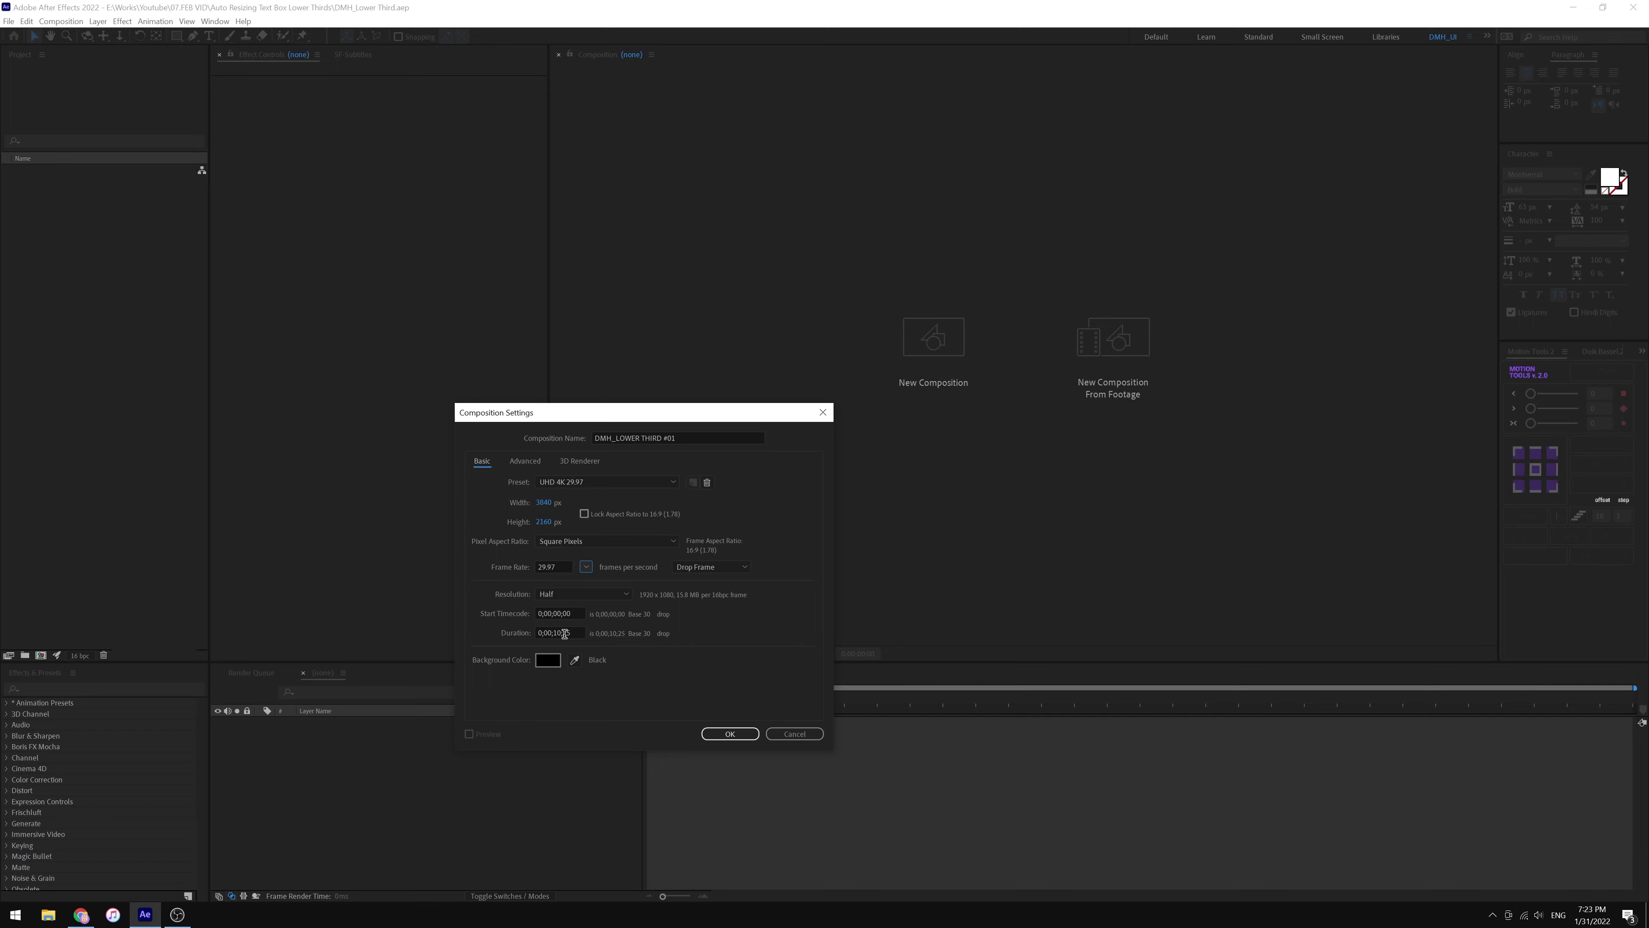
key("Return")
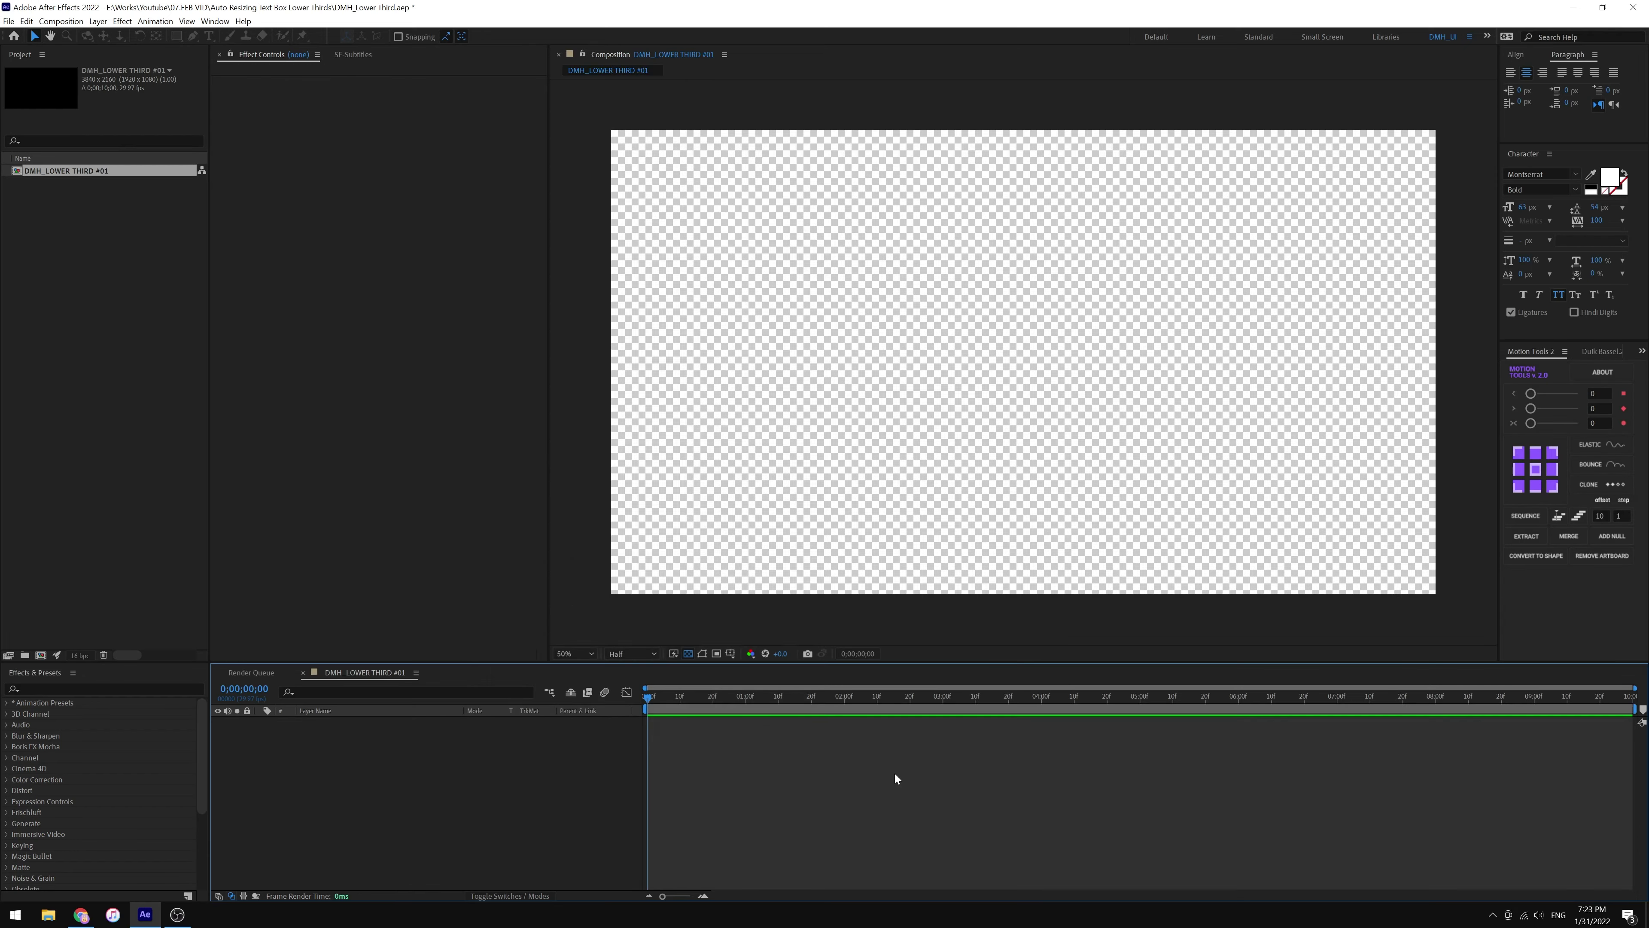
- Switch the viewer to a black background and type the text 'TOP SECRET'
left_click(687, 653)
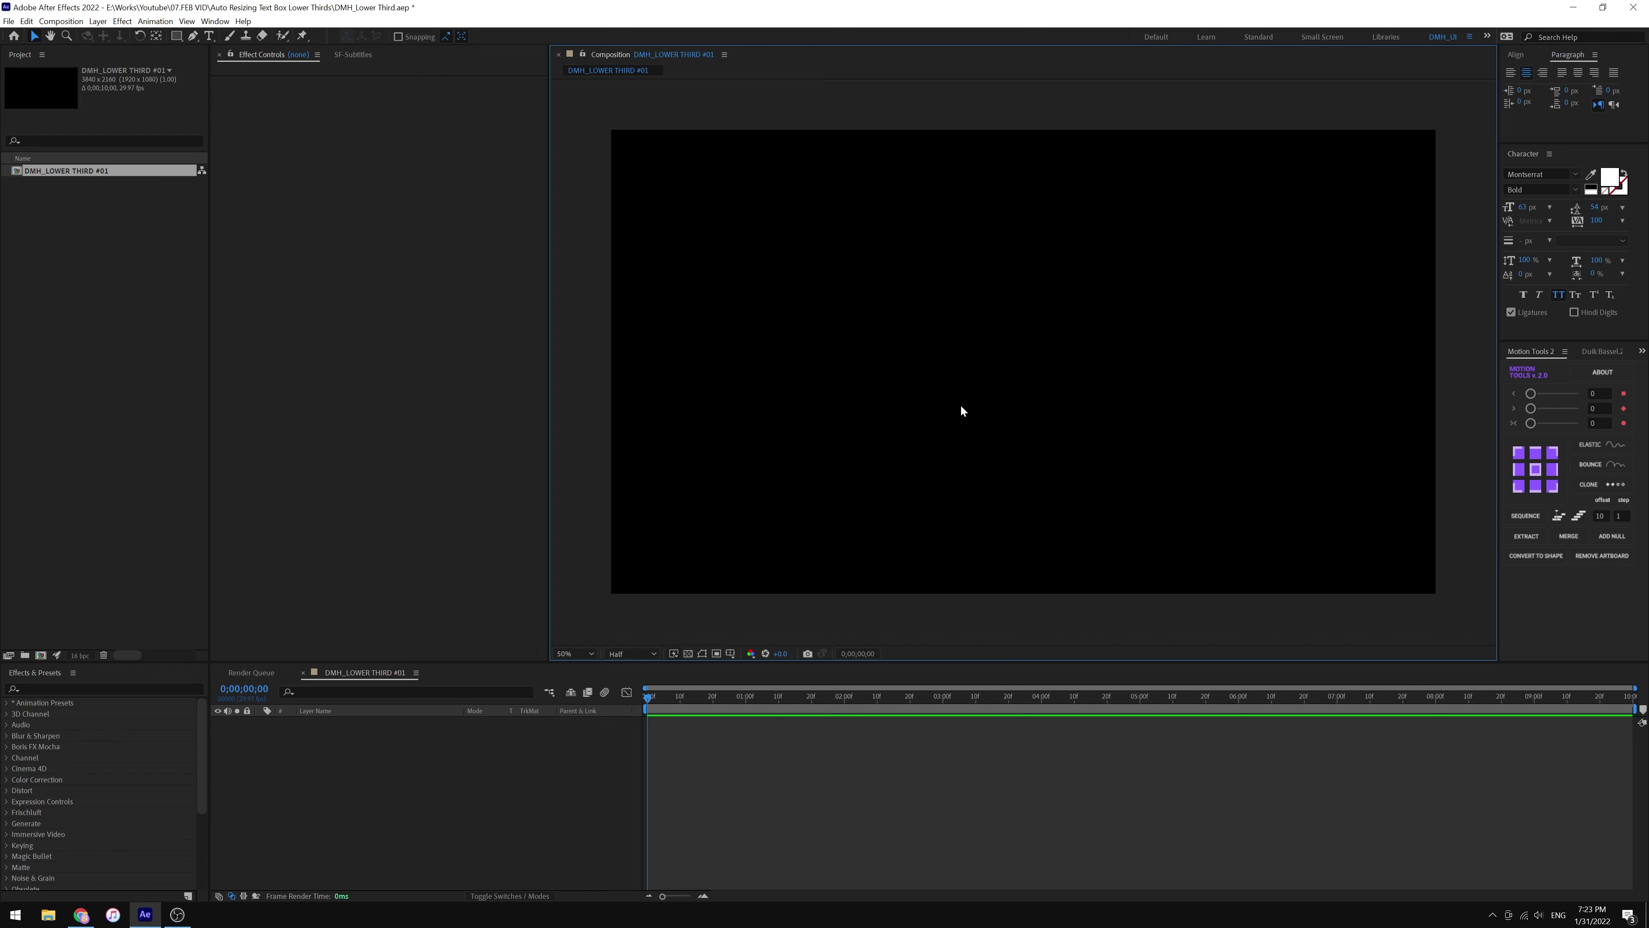
key("ctrl+t")
left_click(999, 365)
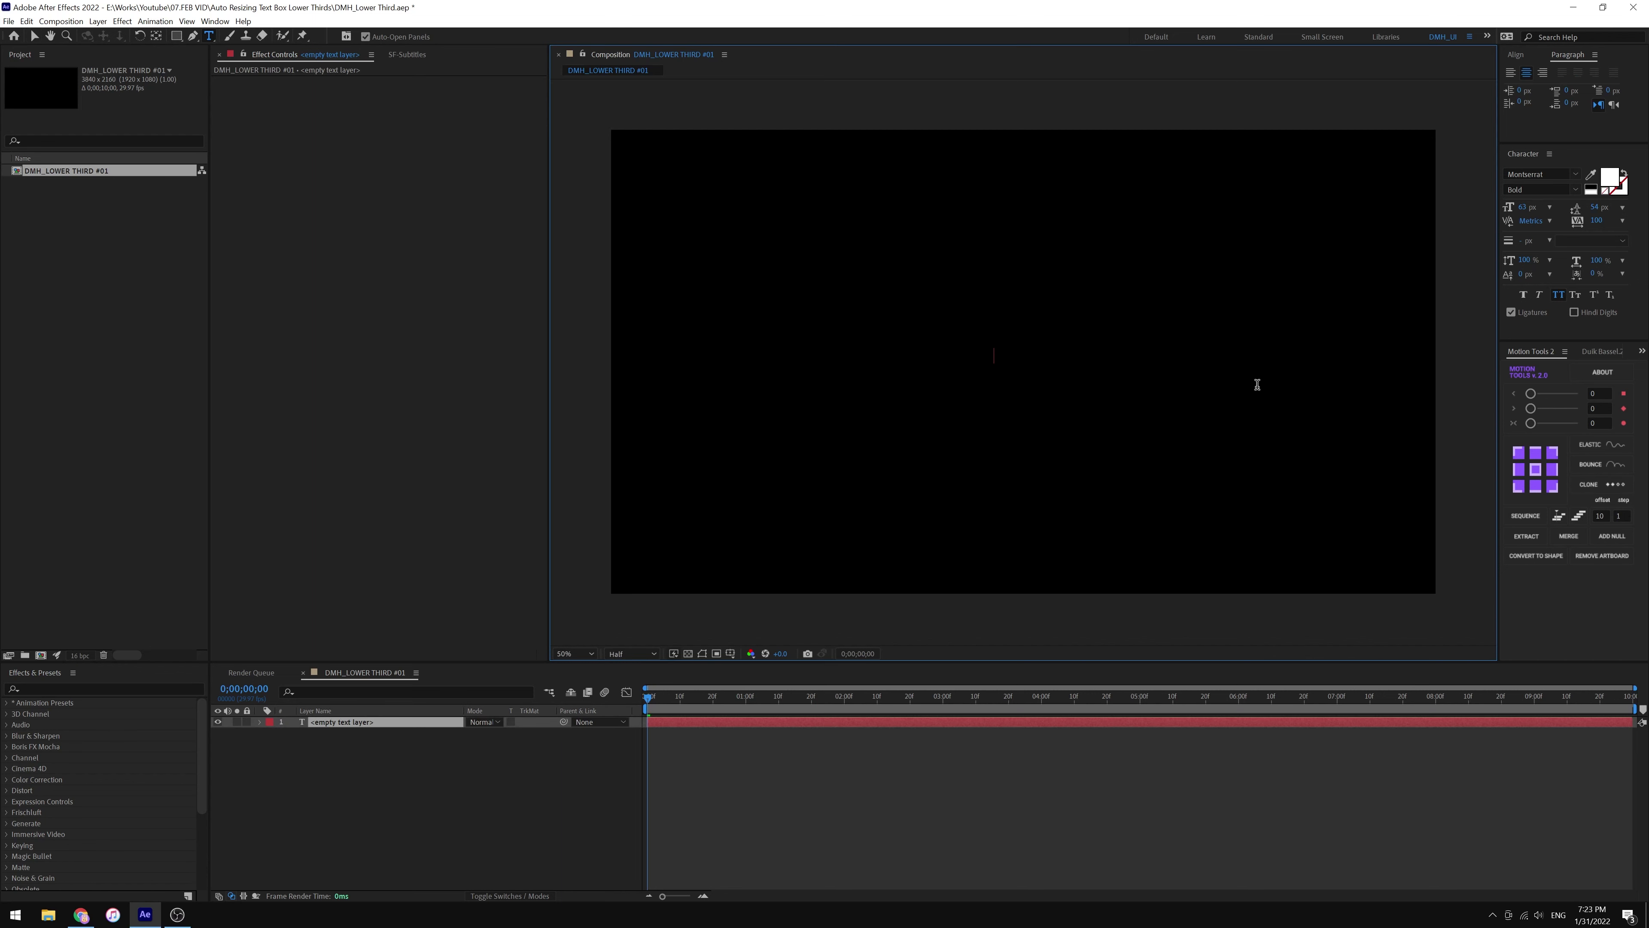
type("TOP")
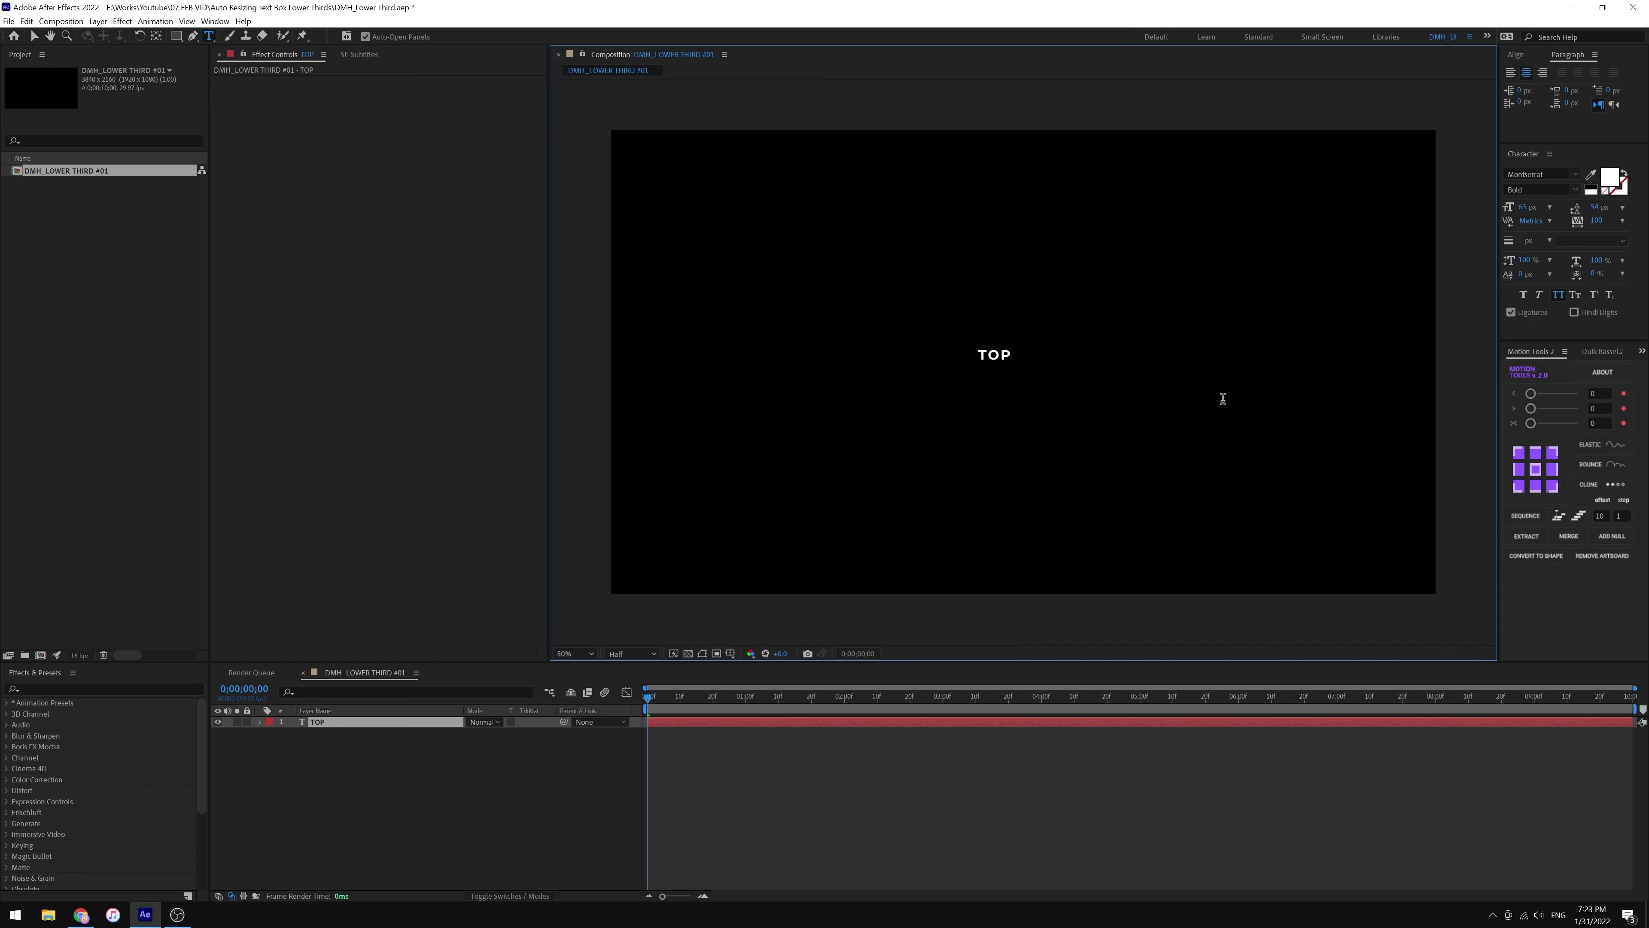
type(" SCRE")
key("BackSpace")
key("BackSpace")
key("BackSpace")
type("ECRET")
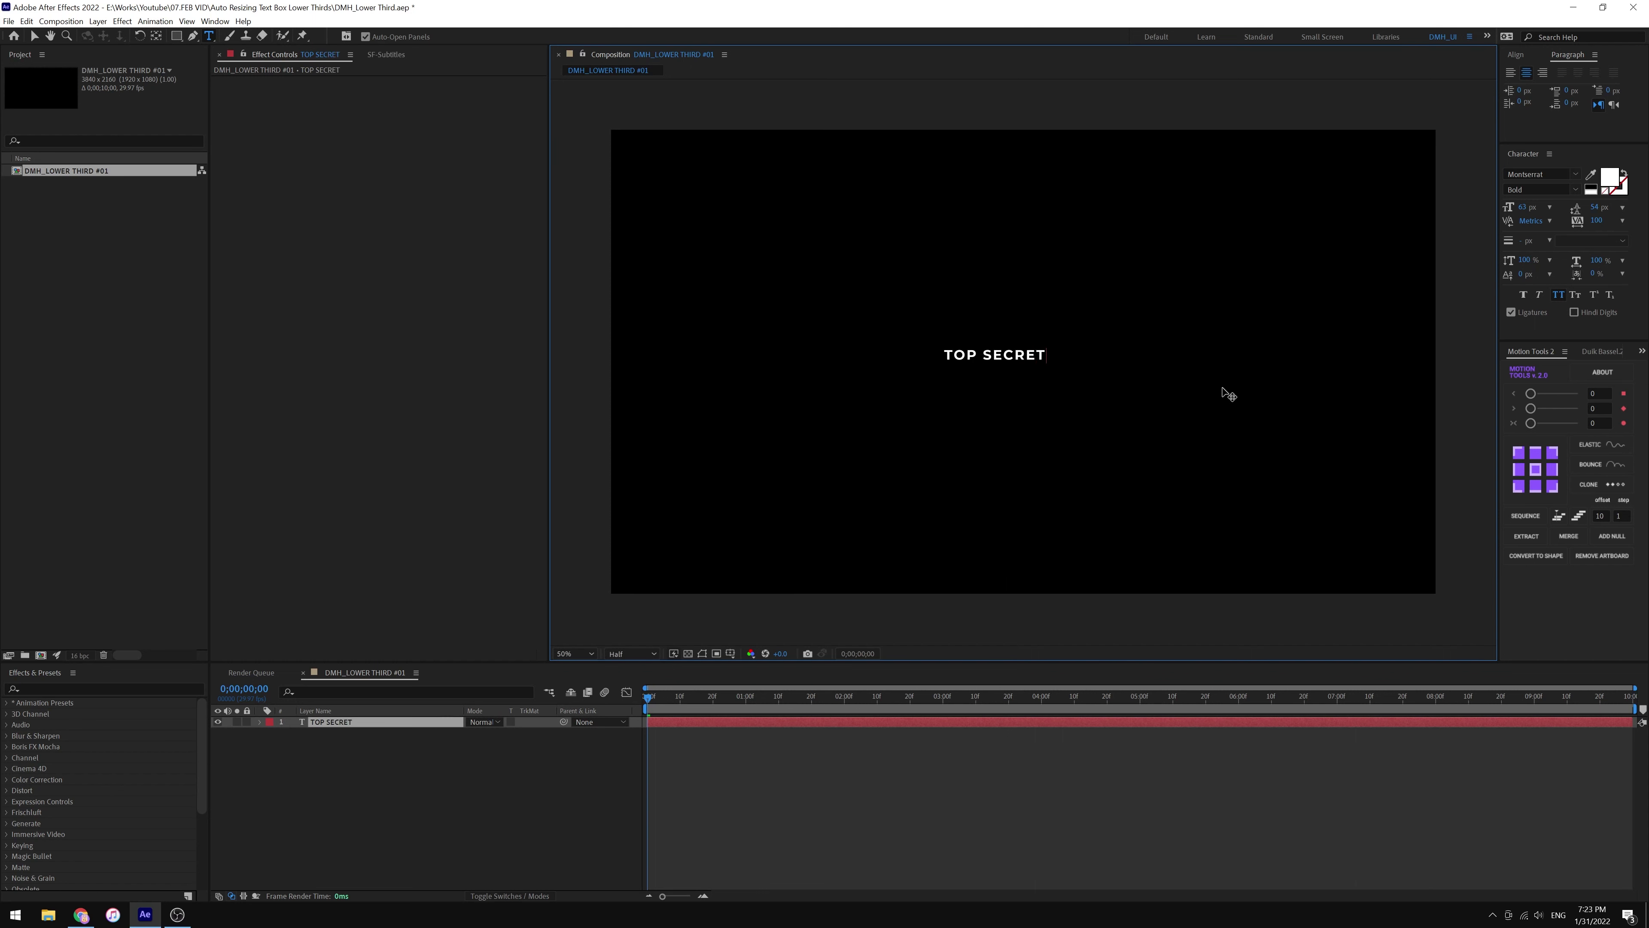
left_click(34, 35)
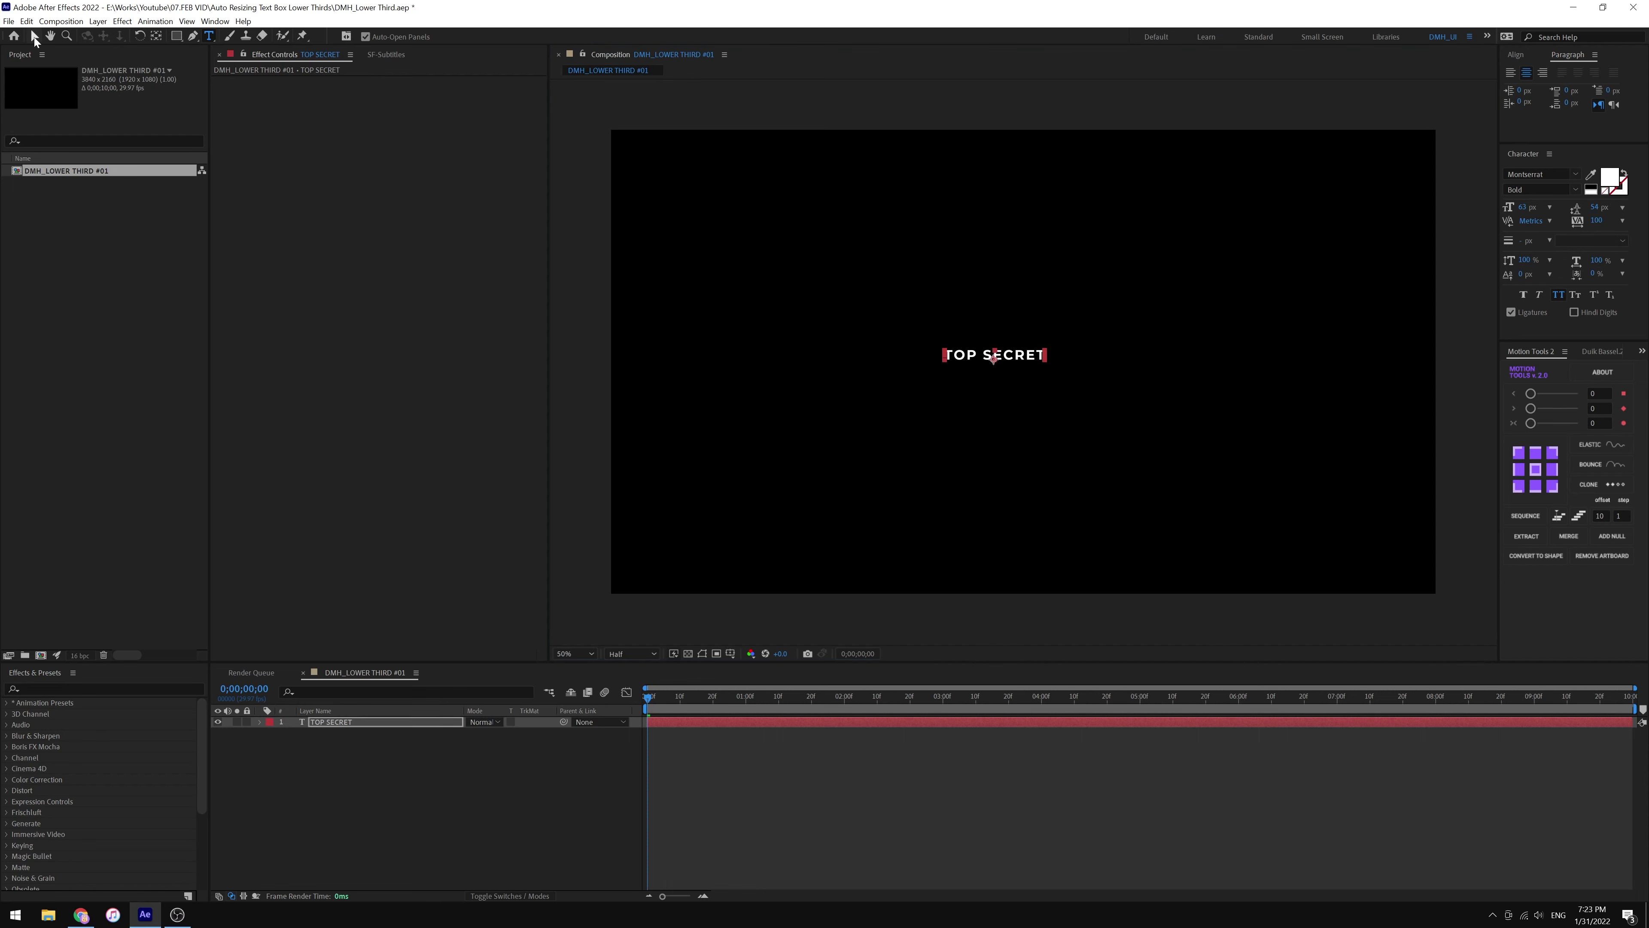
- Enlarge the TOP SECRET text to 174 px and centre it in the composition
left_click(931, 793)
left_click(1046, 355)
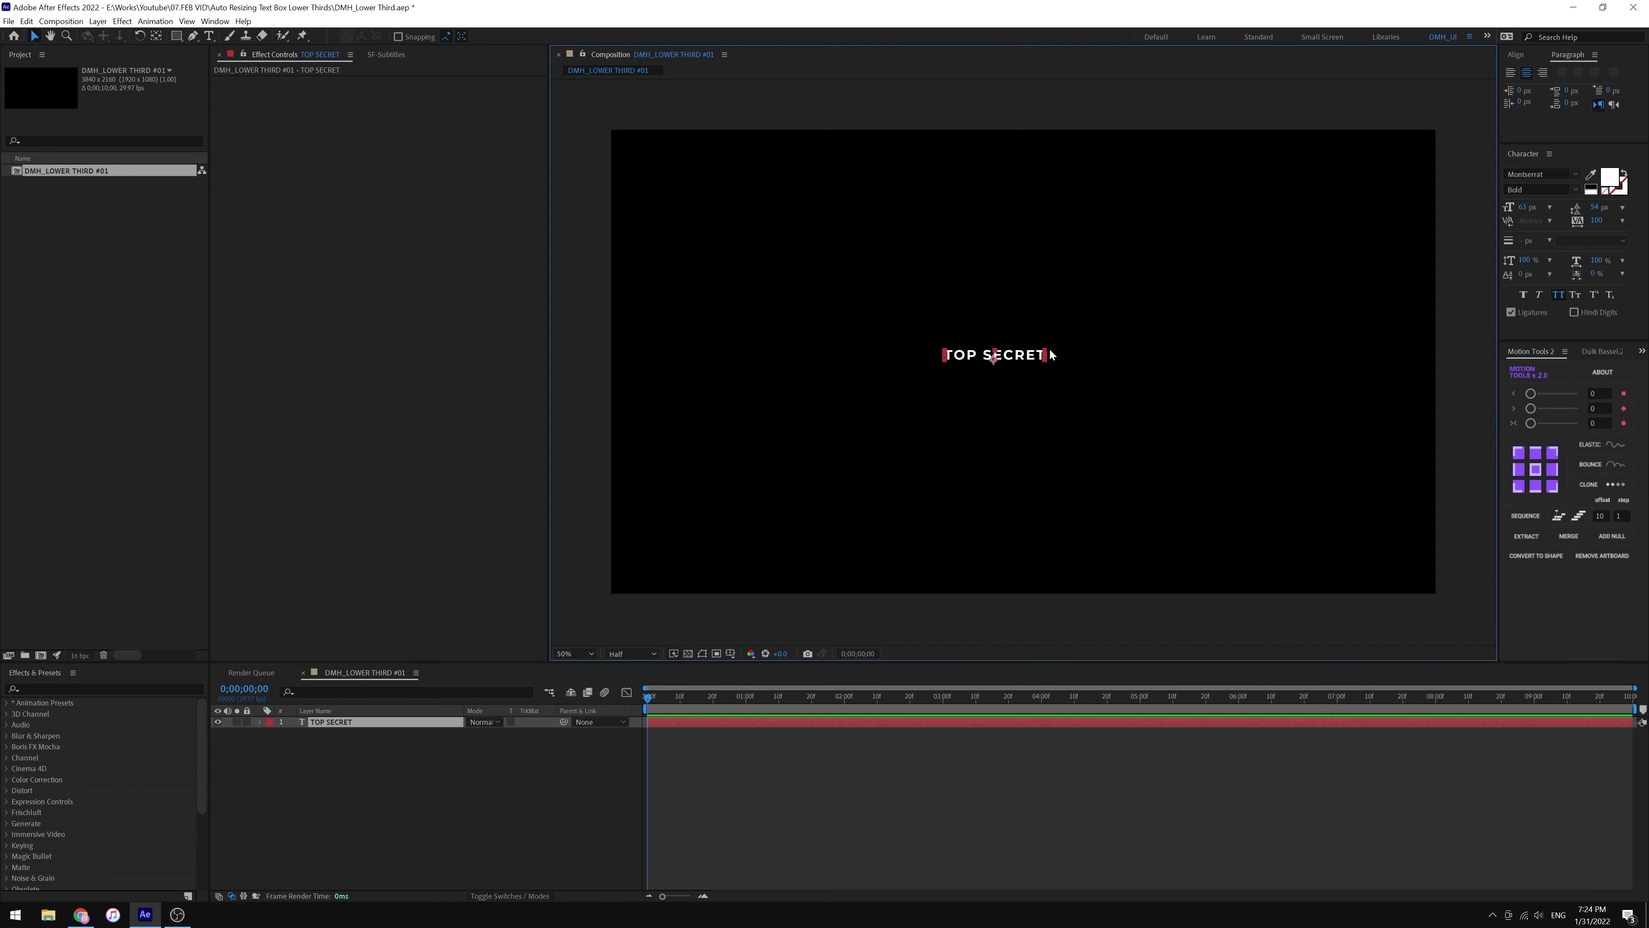
left_click_drag(1523, 206, 1589, 198)
key("y")
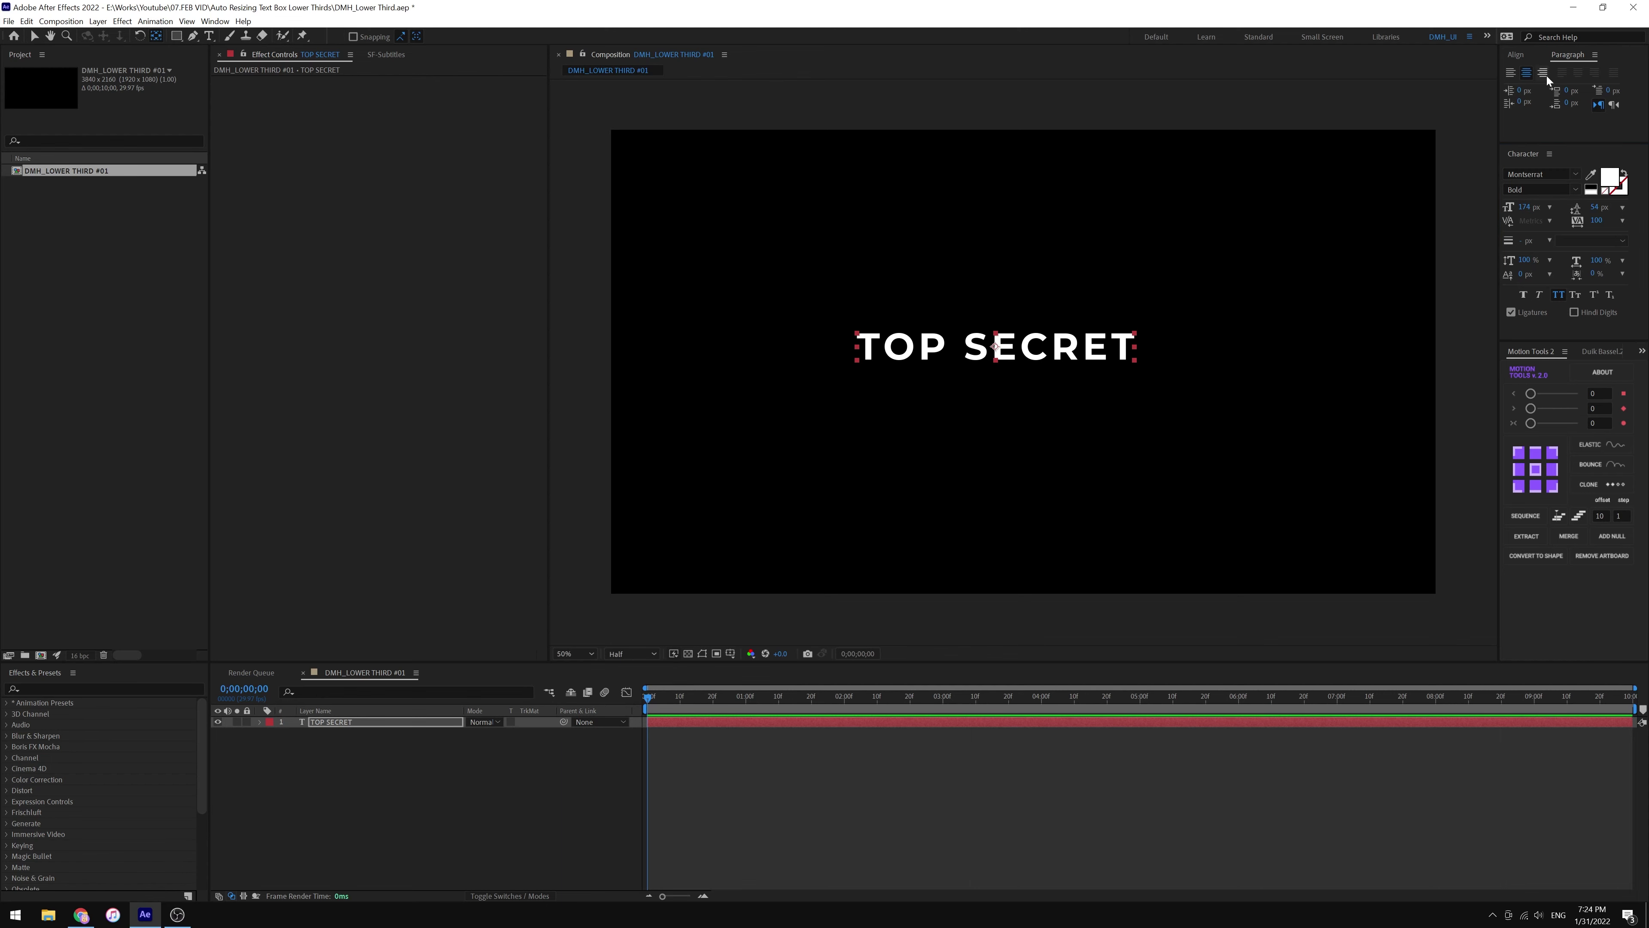
left_click(1515, 54)
left_click(1533, 86)
left_click(1599, 86)
left_click(1036, 366)
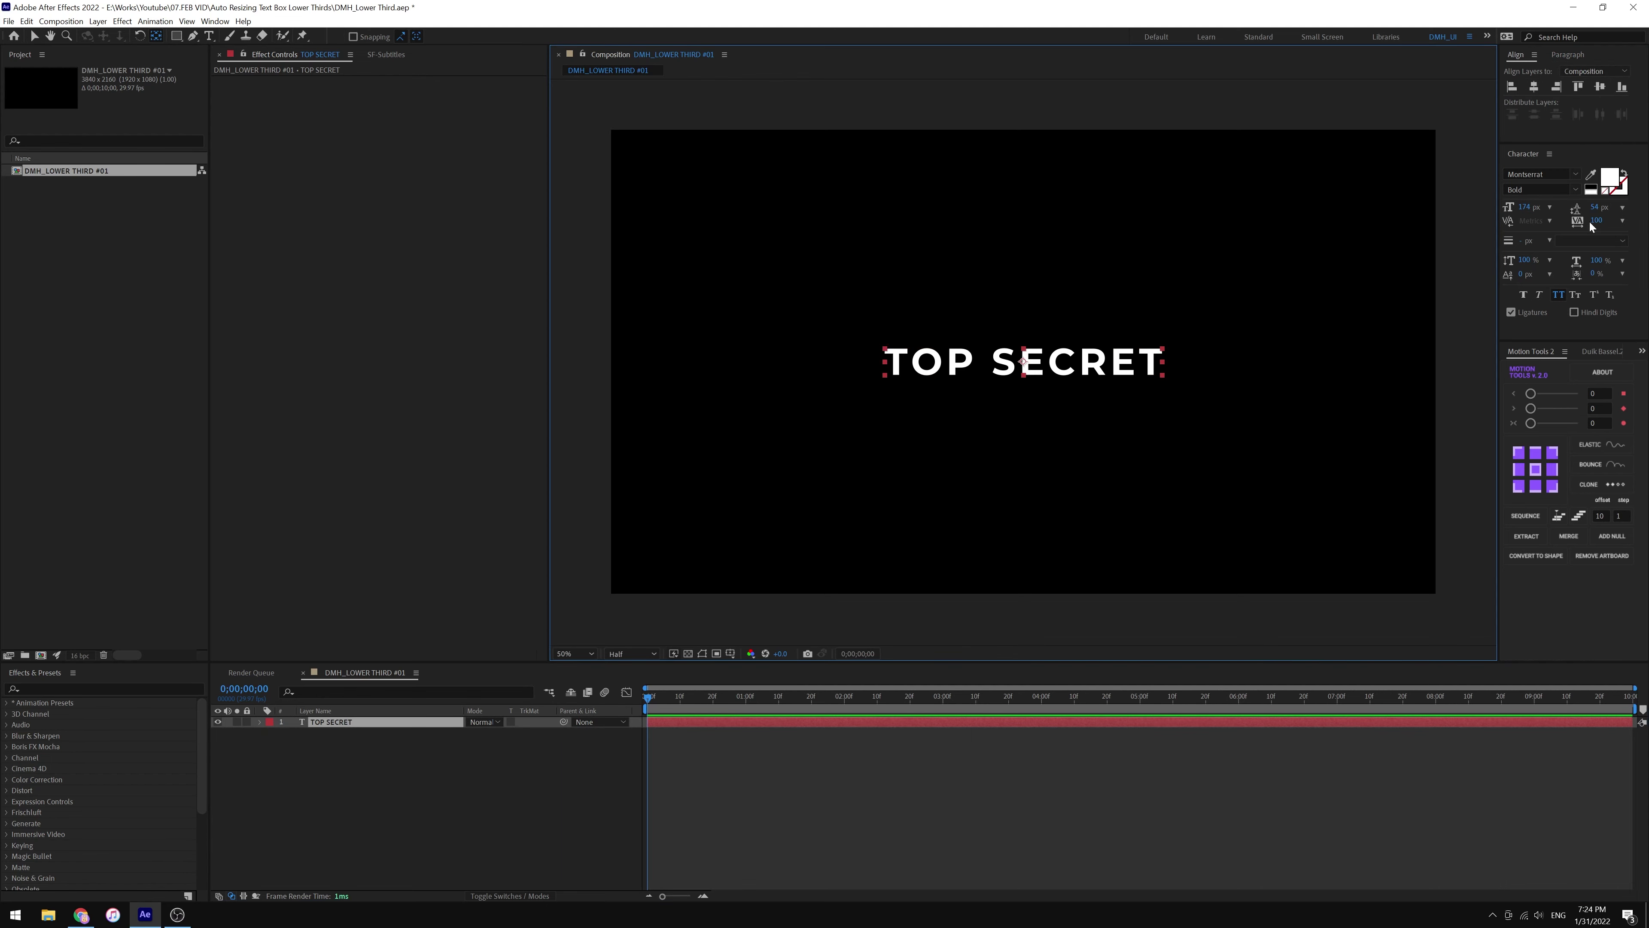
- Recolour the TOP SECRET text red
left_click(1609, 176)
left_click_drag(617, 376, 638, 361)
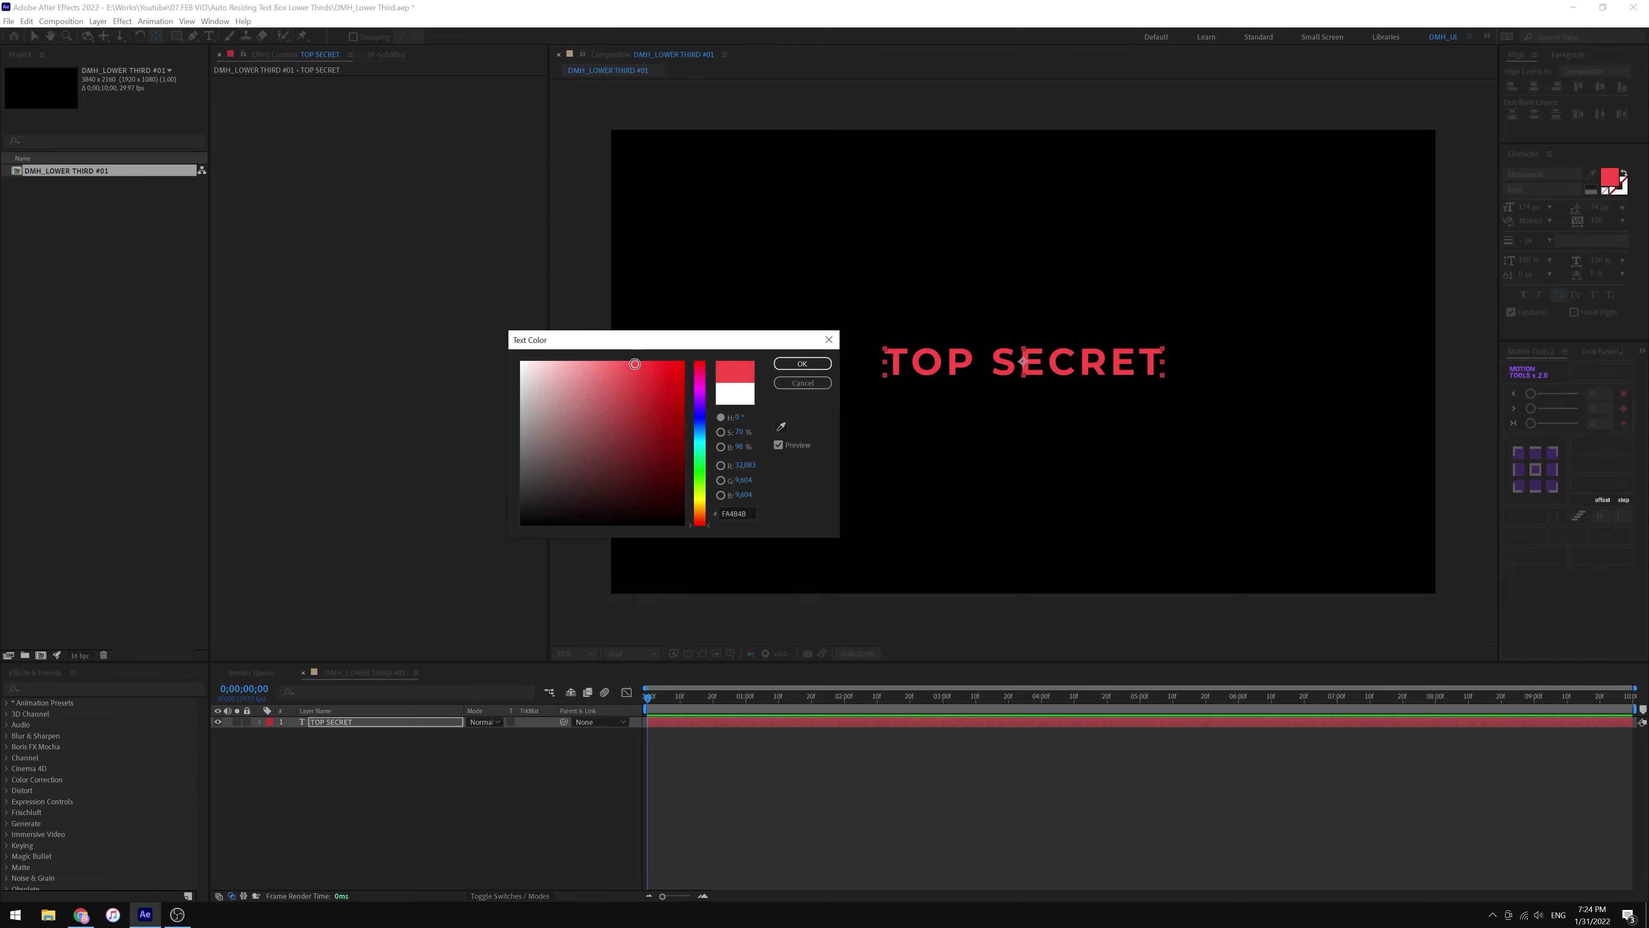
left_click(802, 364)
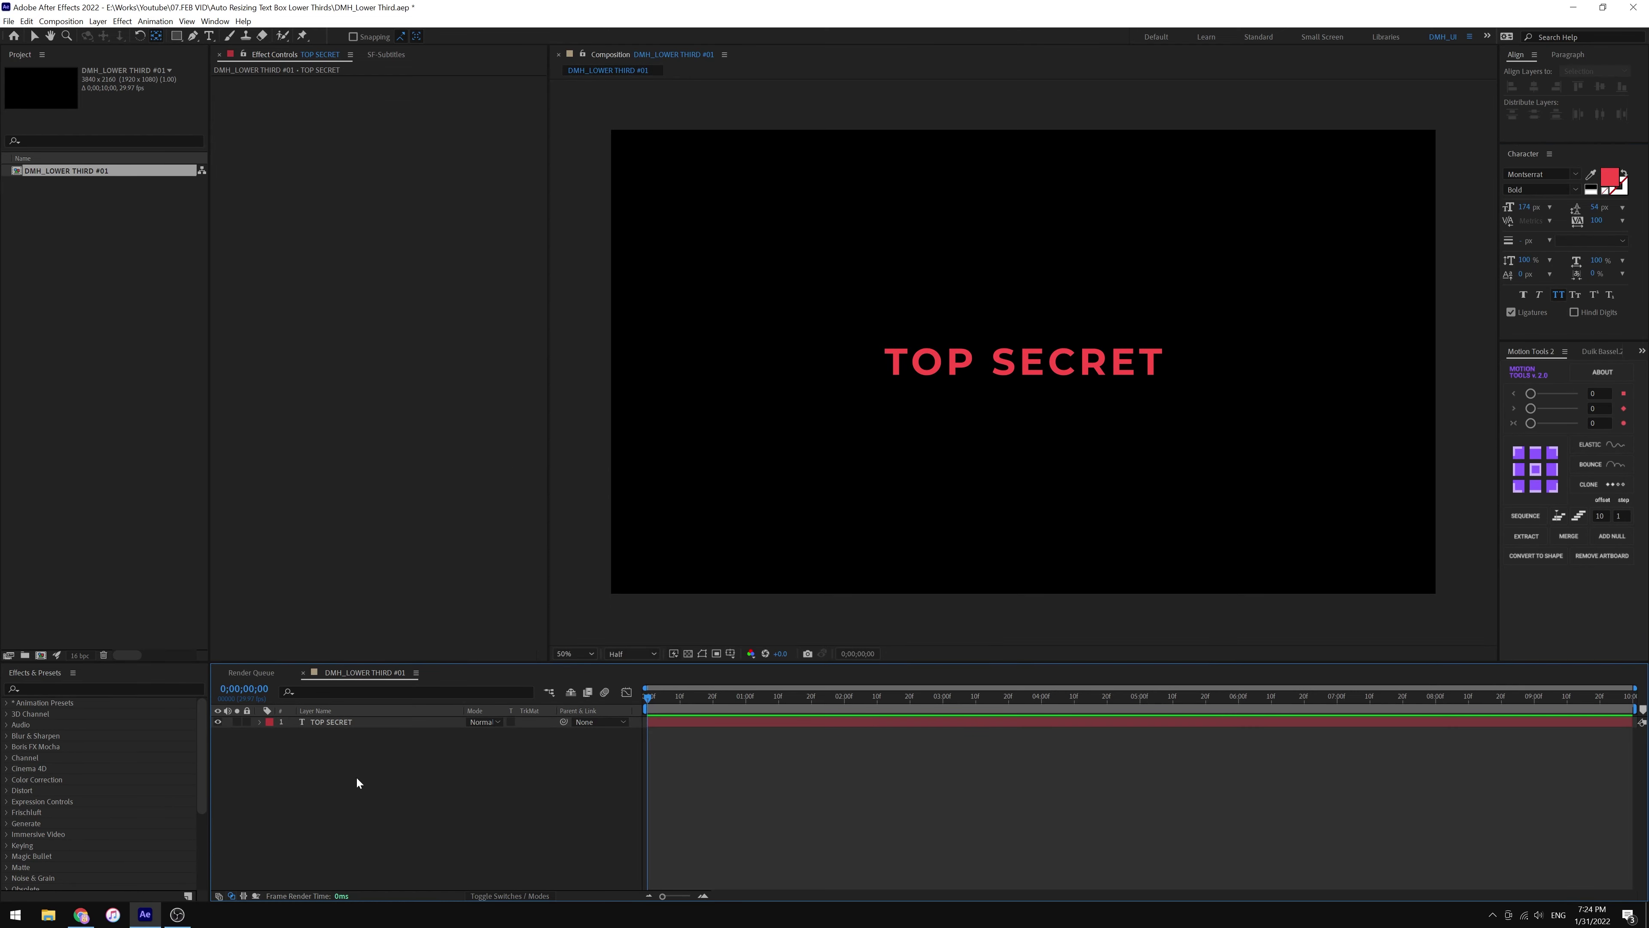
left_click(343, 723)
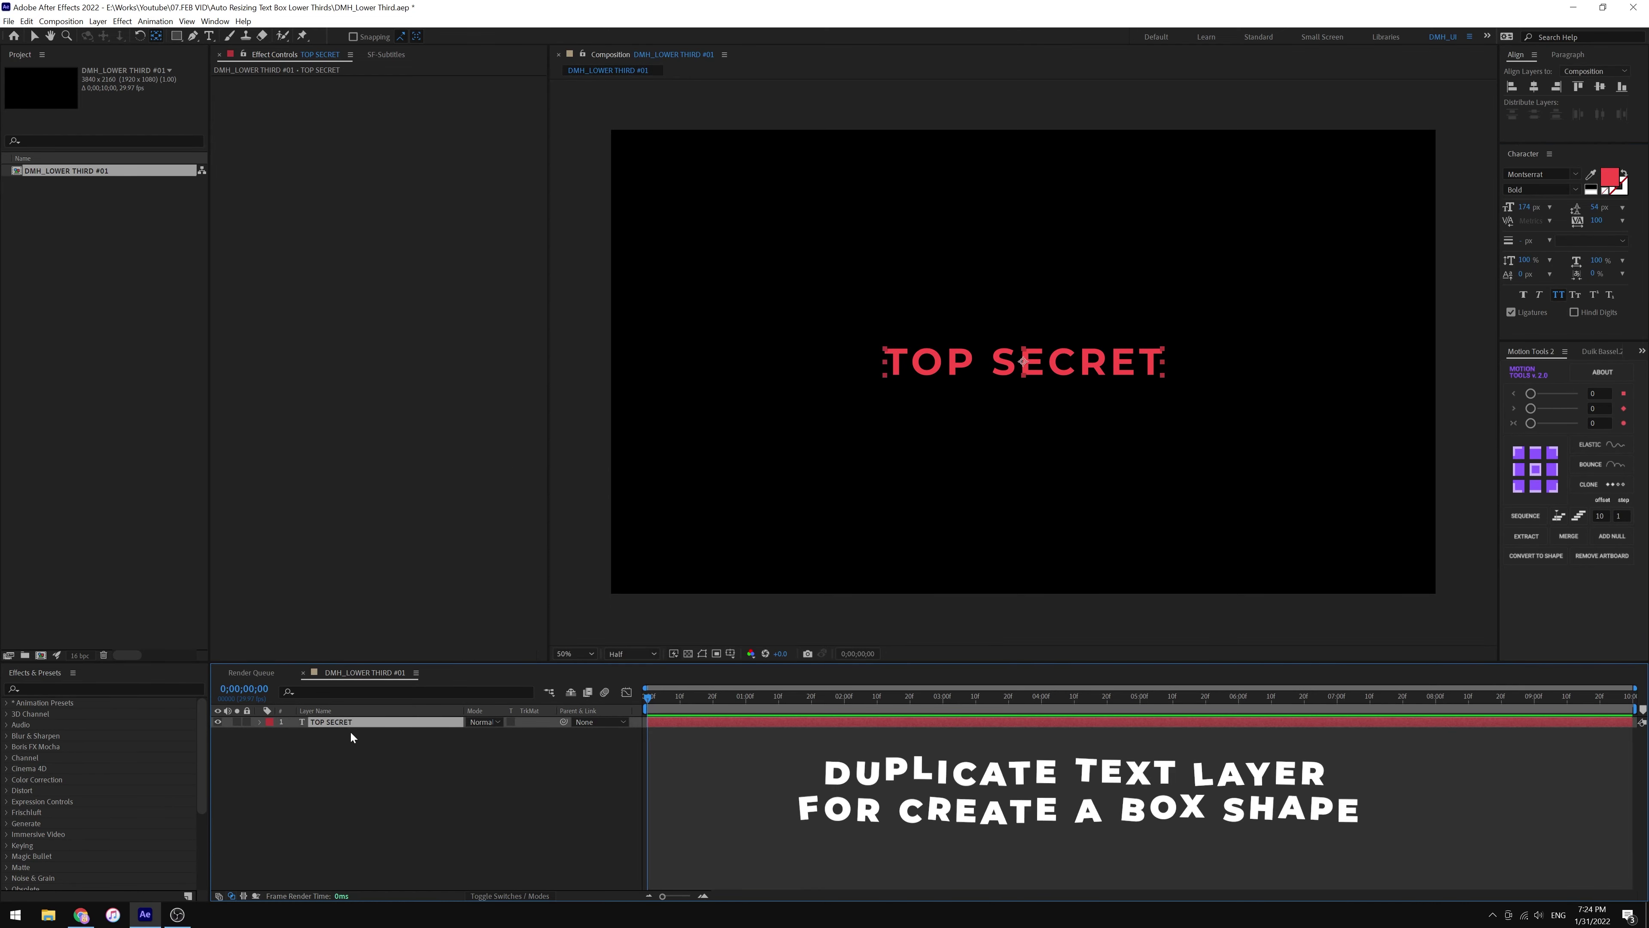
- Duplicate the text layer and name the copies 'Main Text' and 'Box'
key("ctrl+d")
left_click(355, 756)
left_click(365, 721)
key("Return")
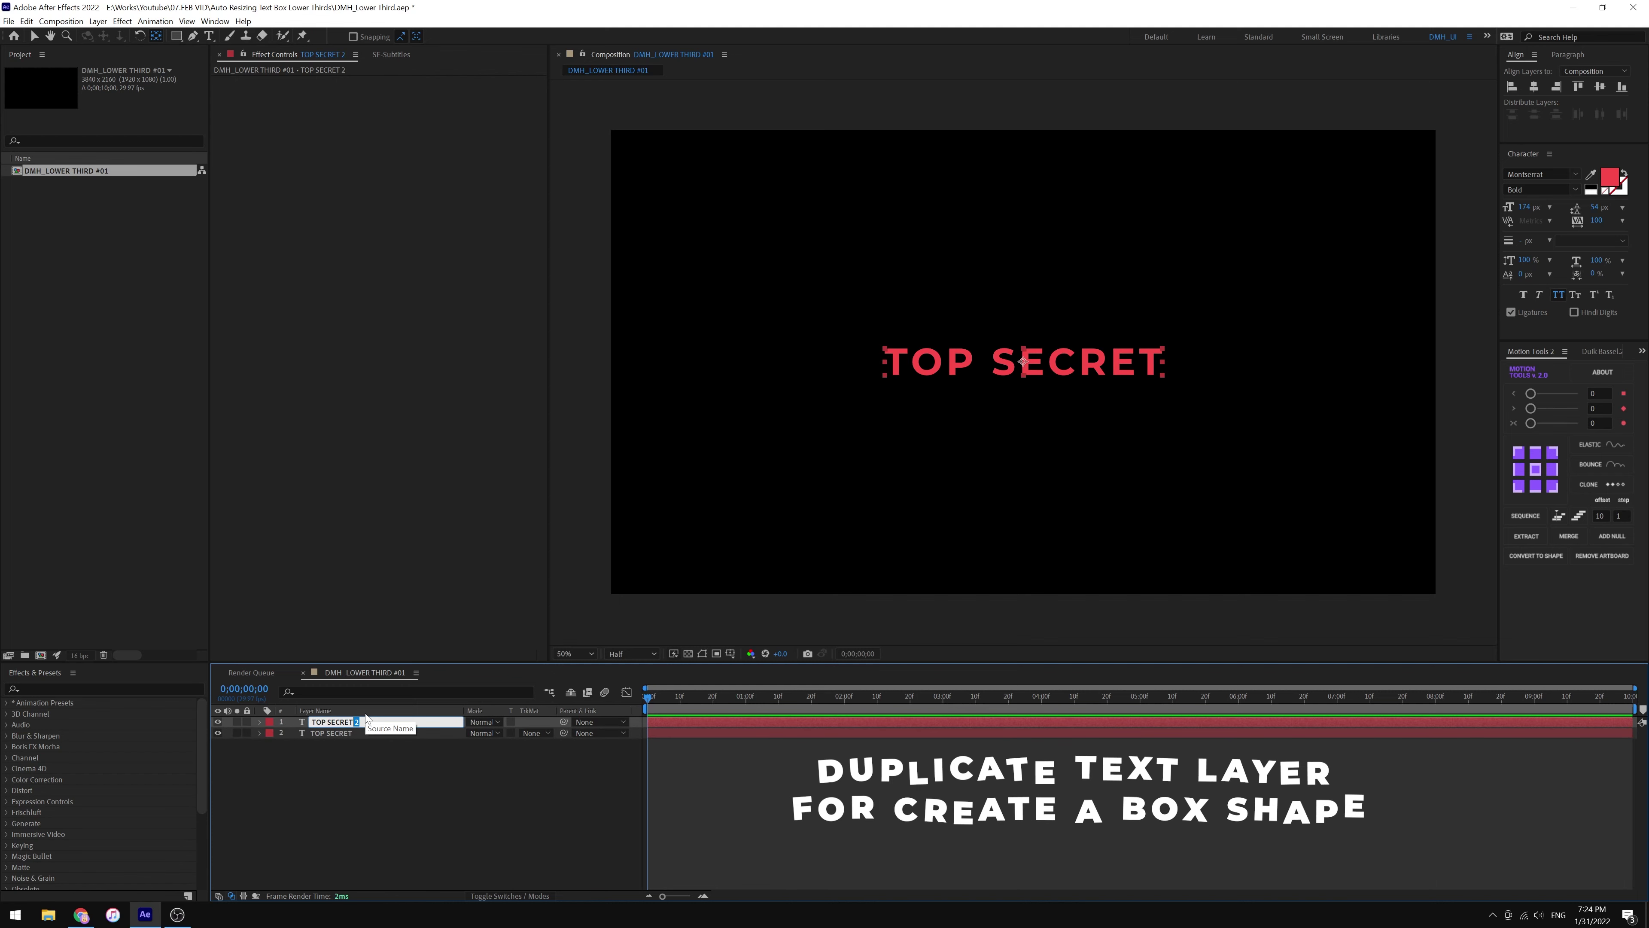
type("Main Text")
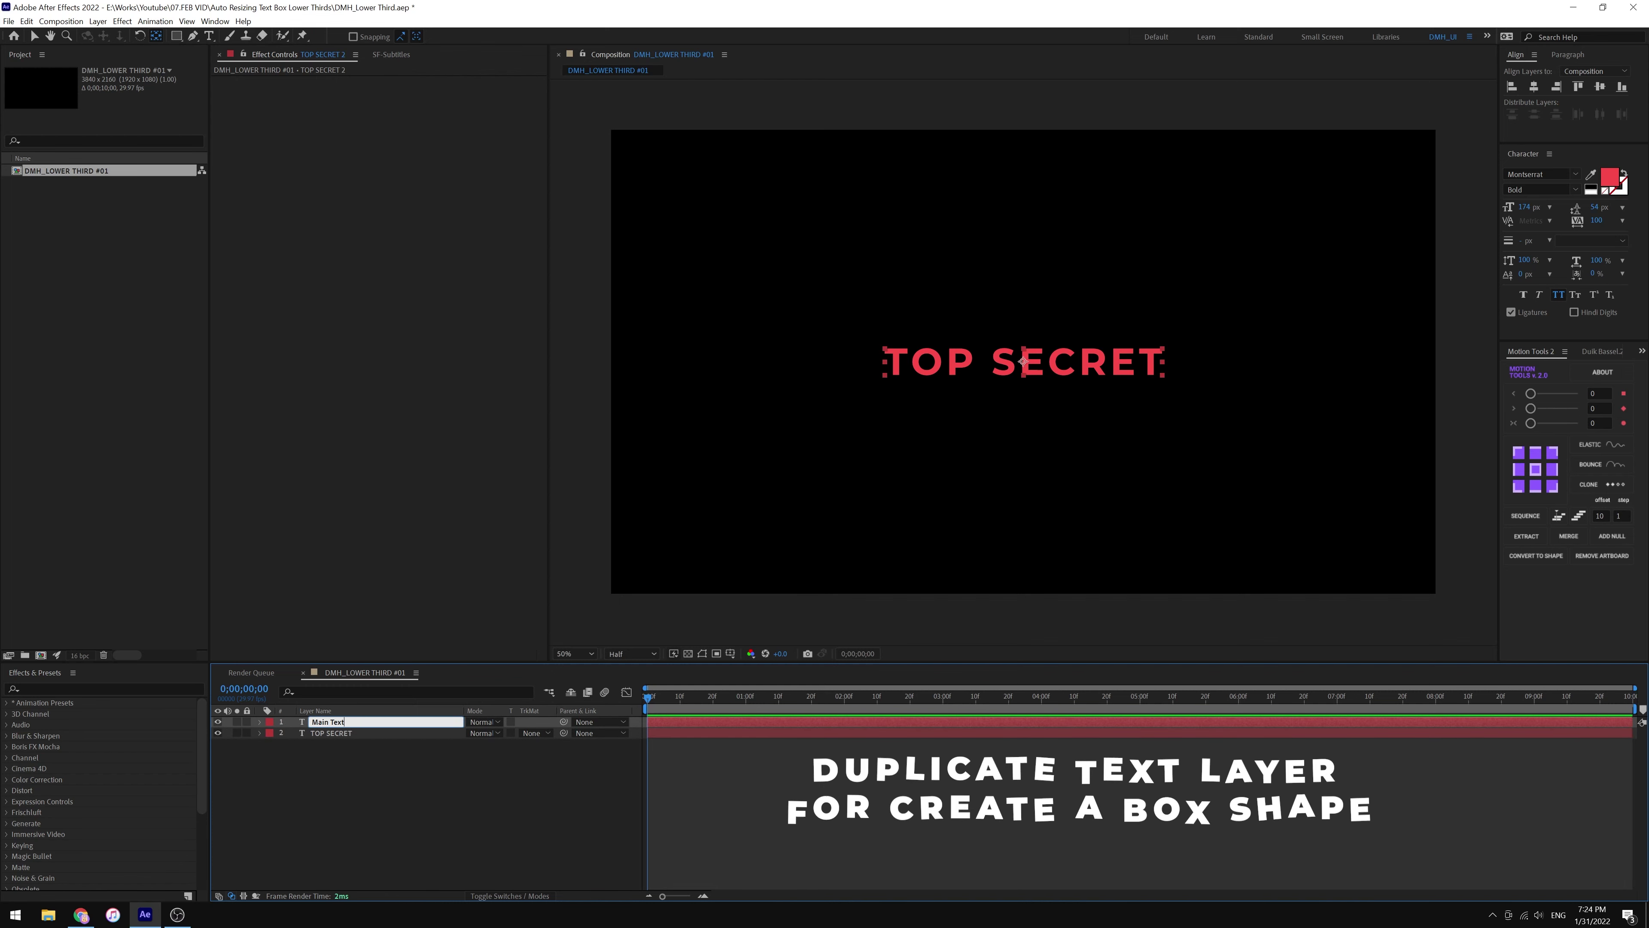
key("Return")
left_click(343, 732)
key("Return")
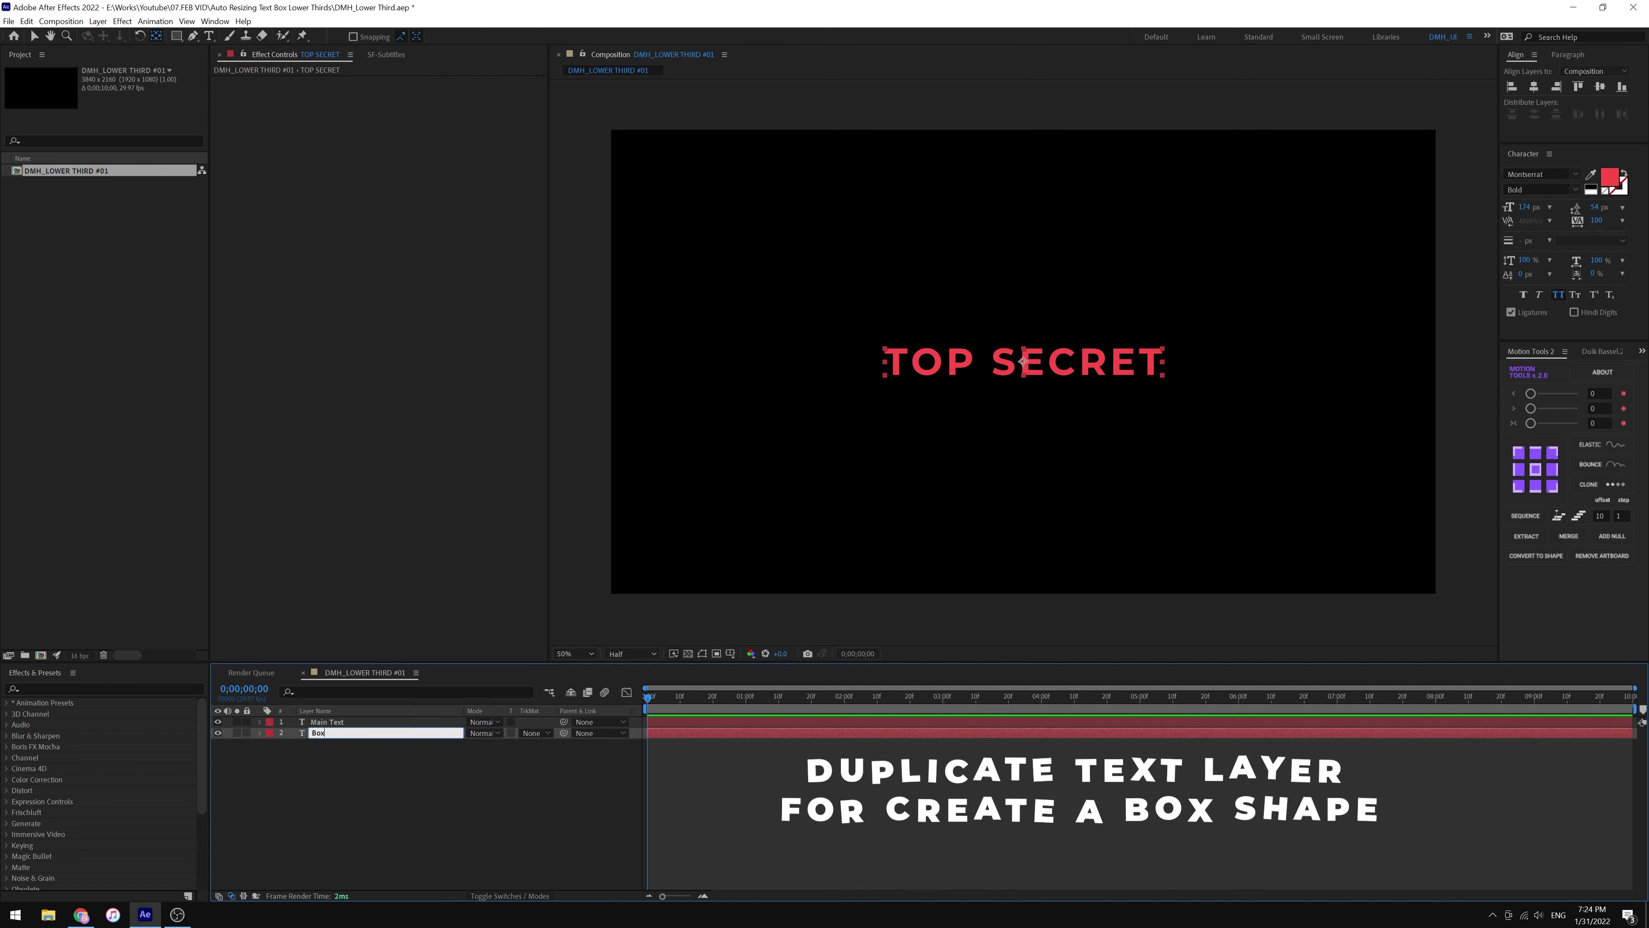
type("Box")
key("Return")
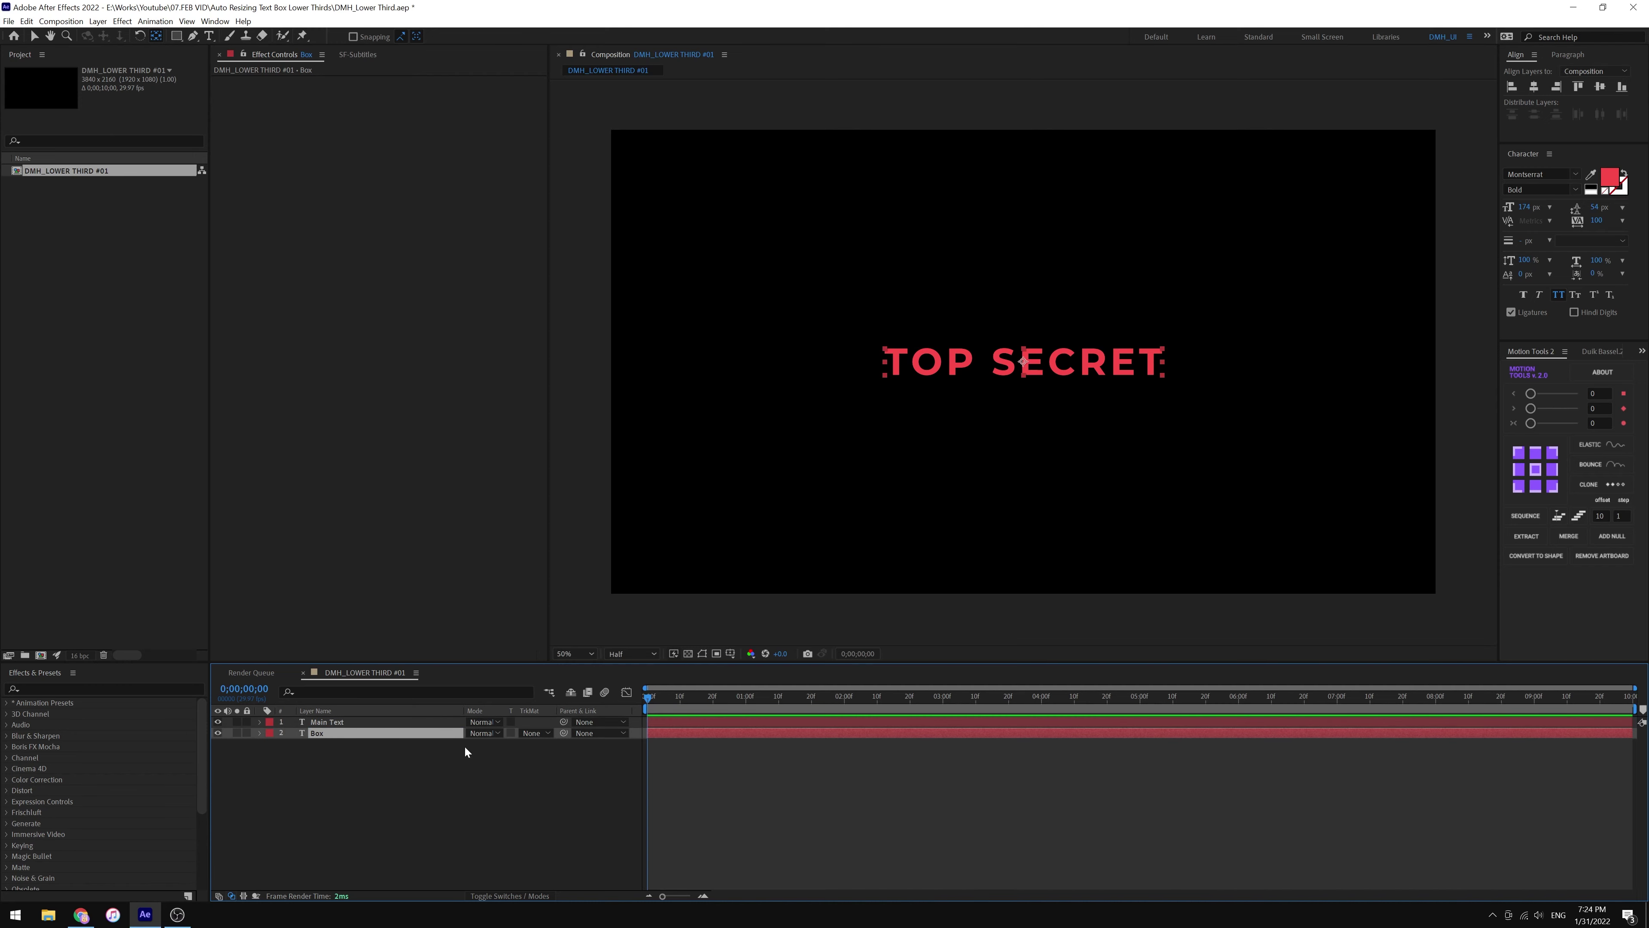
- Link Box's Source Text to Main Text's Source Text with a pick-whip expression
left_click(688, 652)
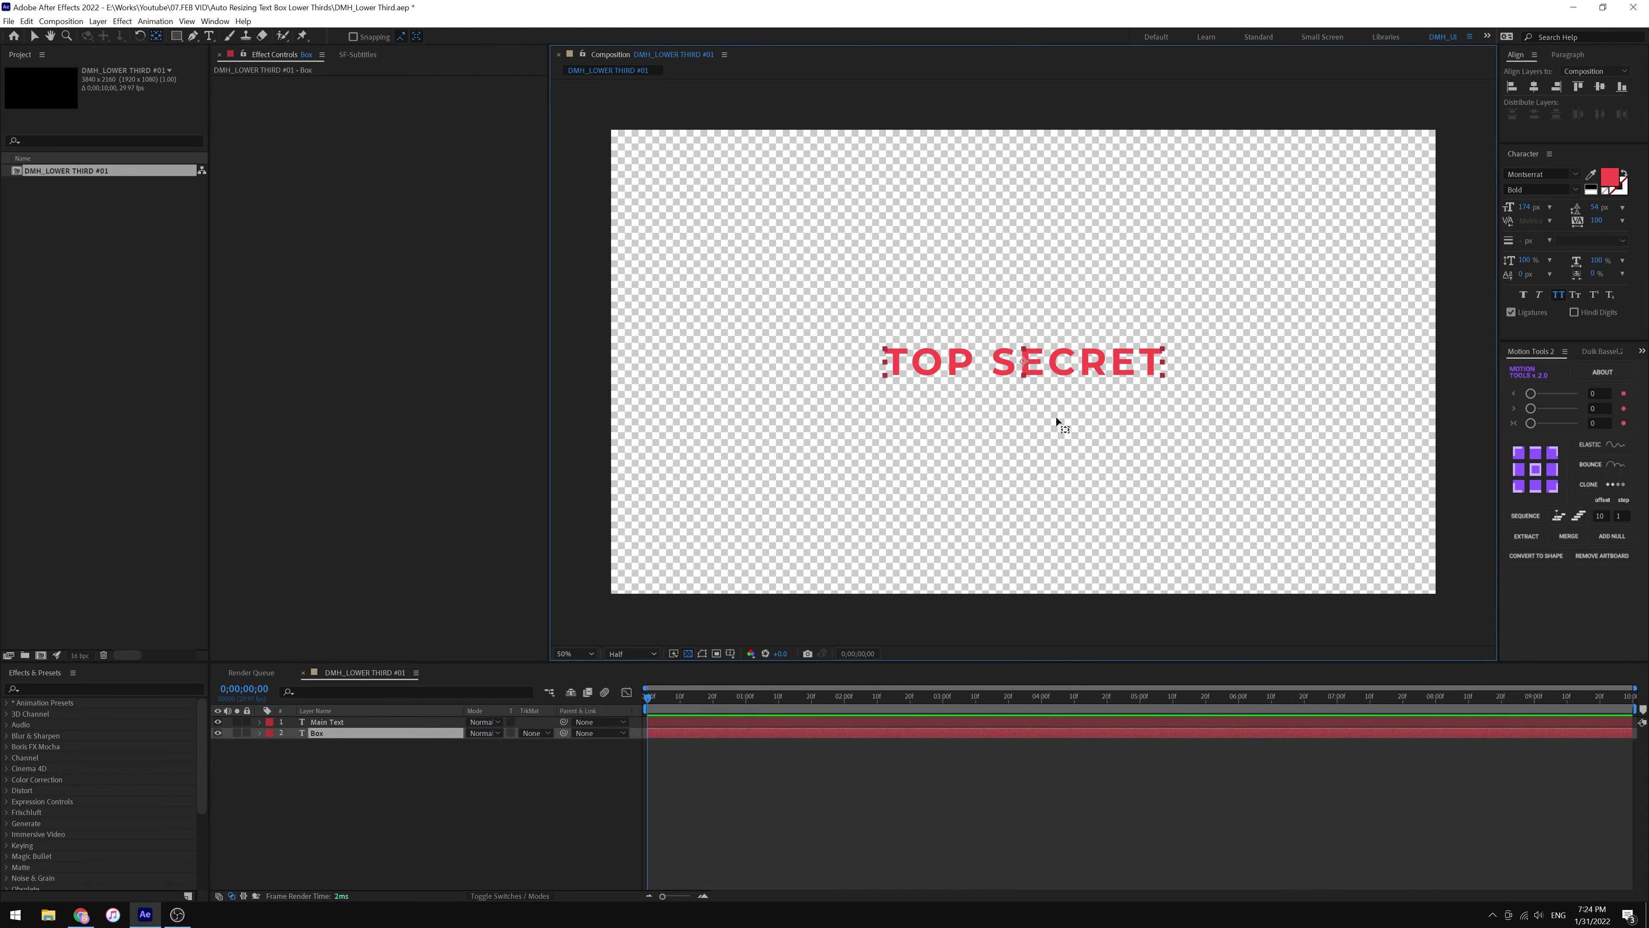
left_click(543, 767)
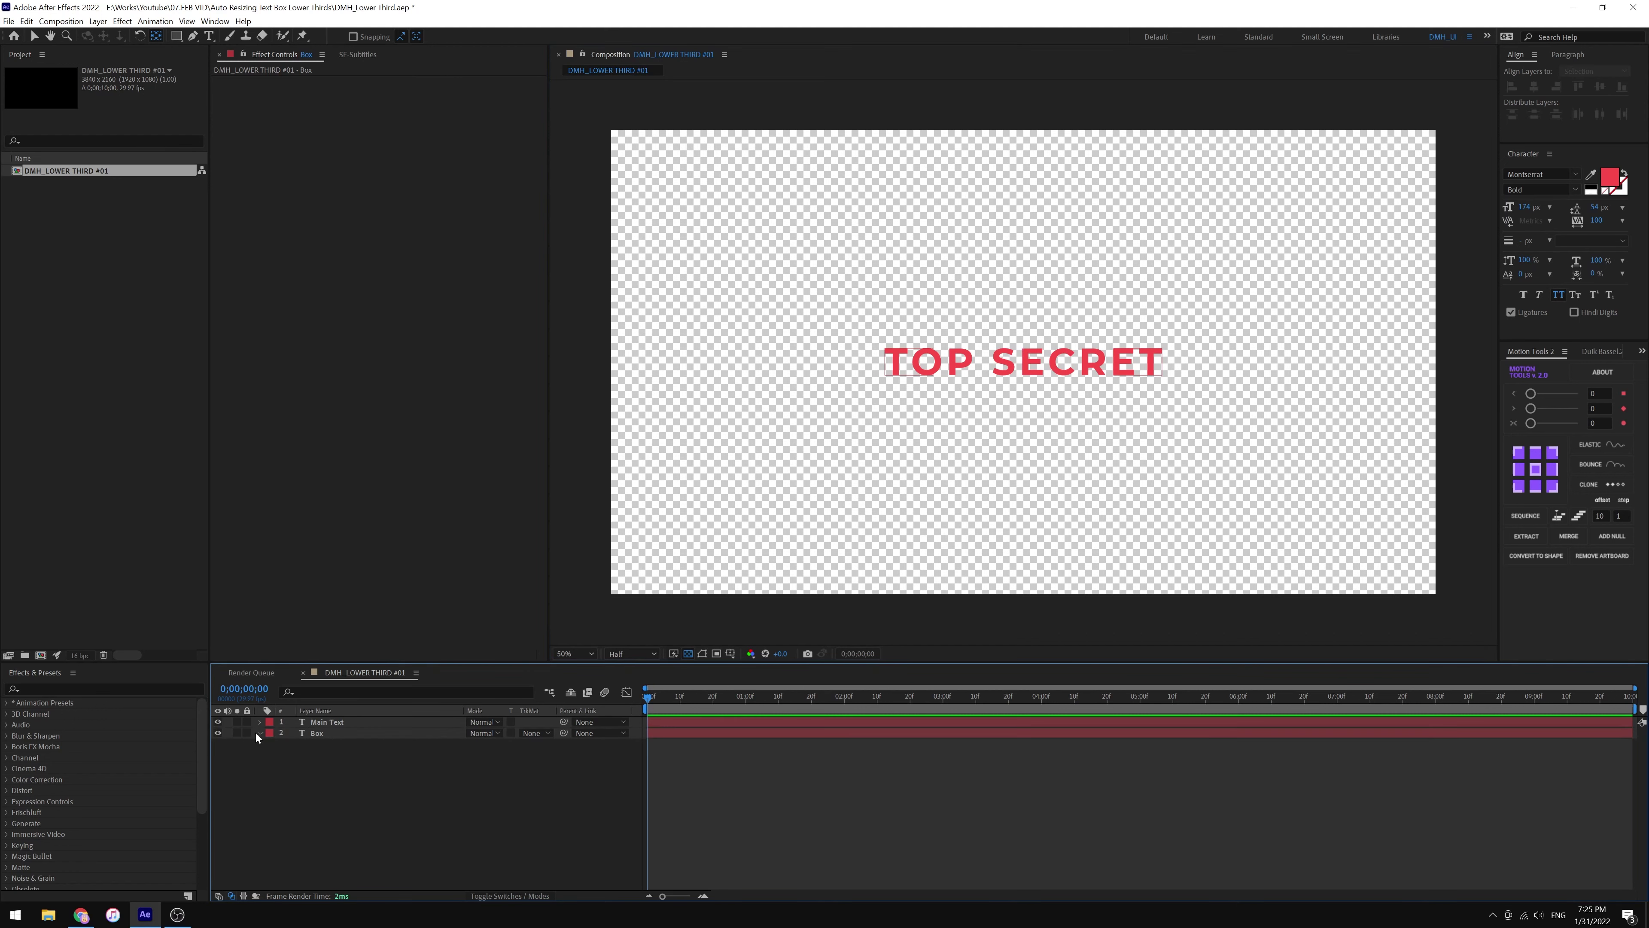
left_click(316, 722)
left_click(259, 722)
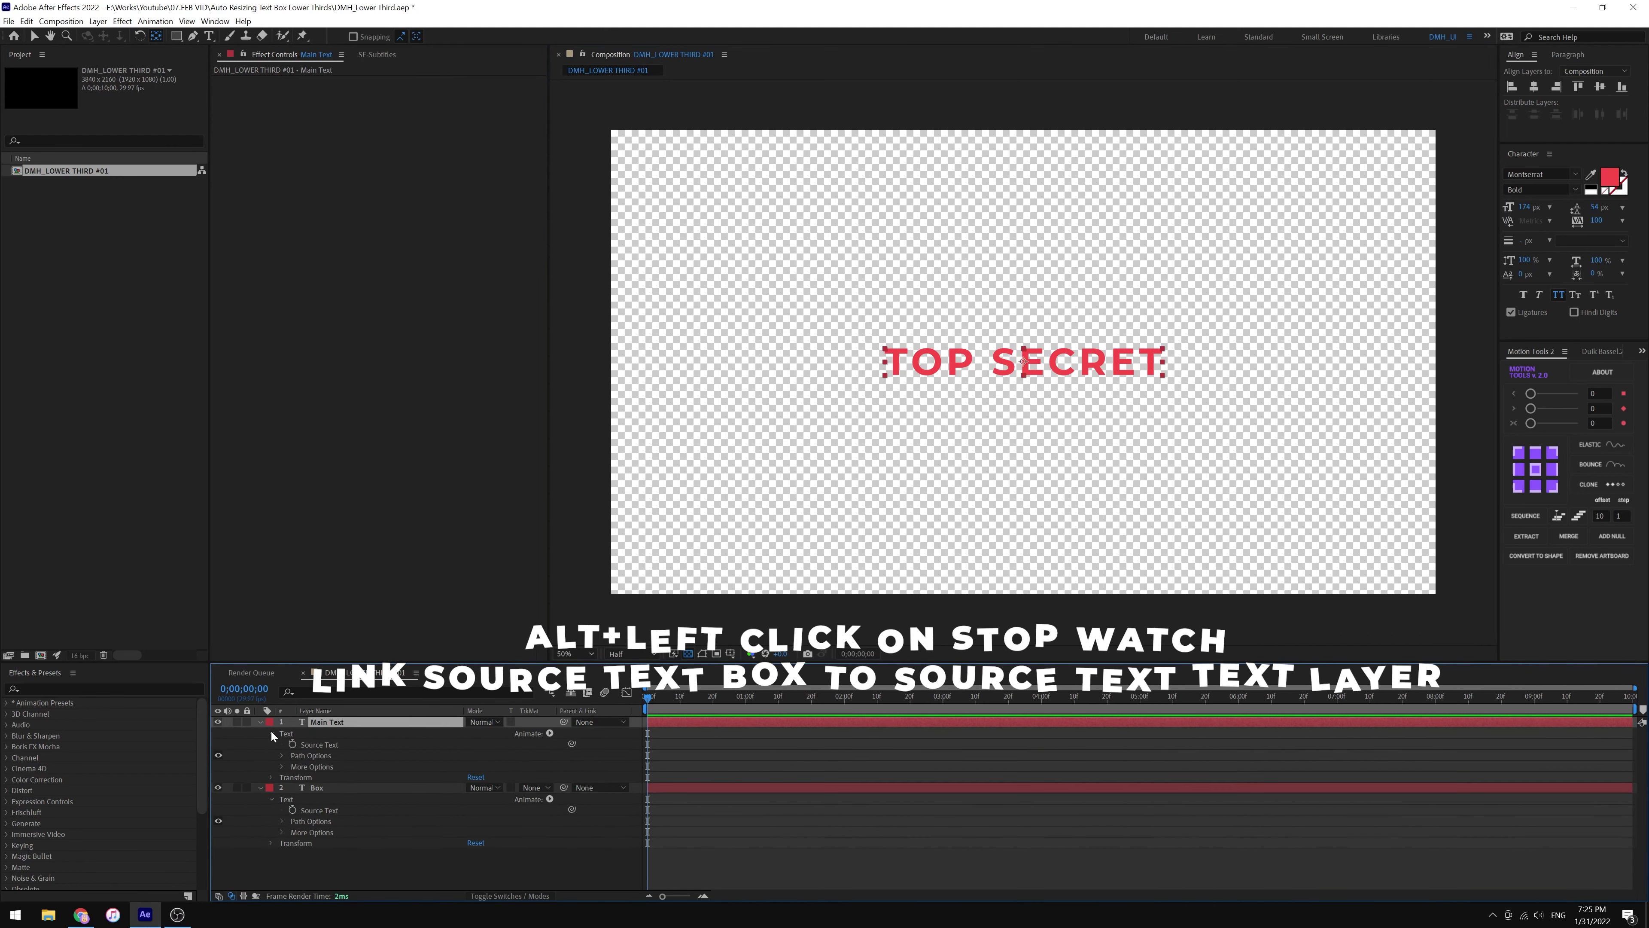
left_click(292, 810, "alt")
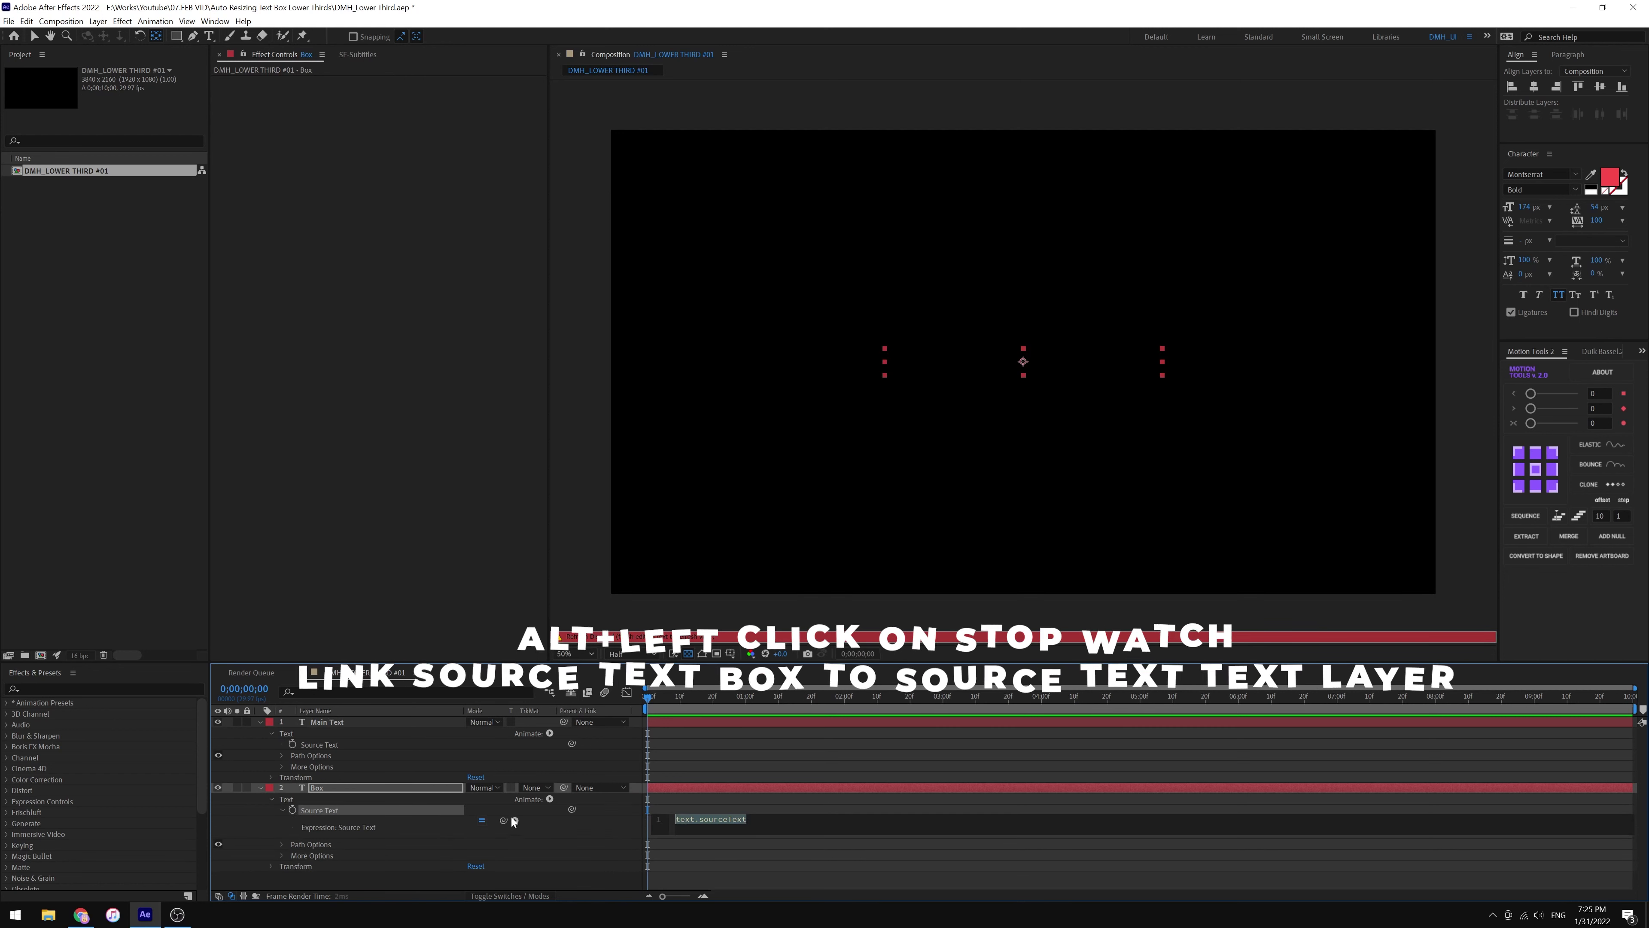
left_click_drag(504, 819, 319, 745)
left_click(742, 773)
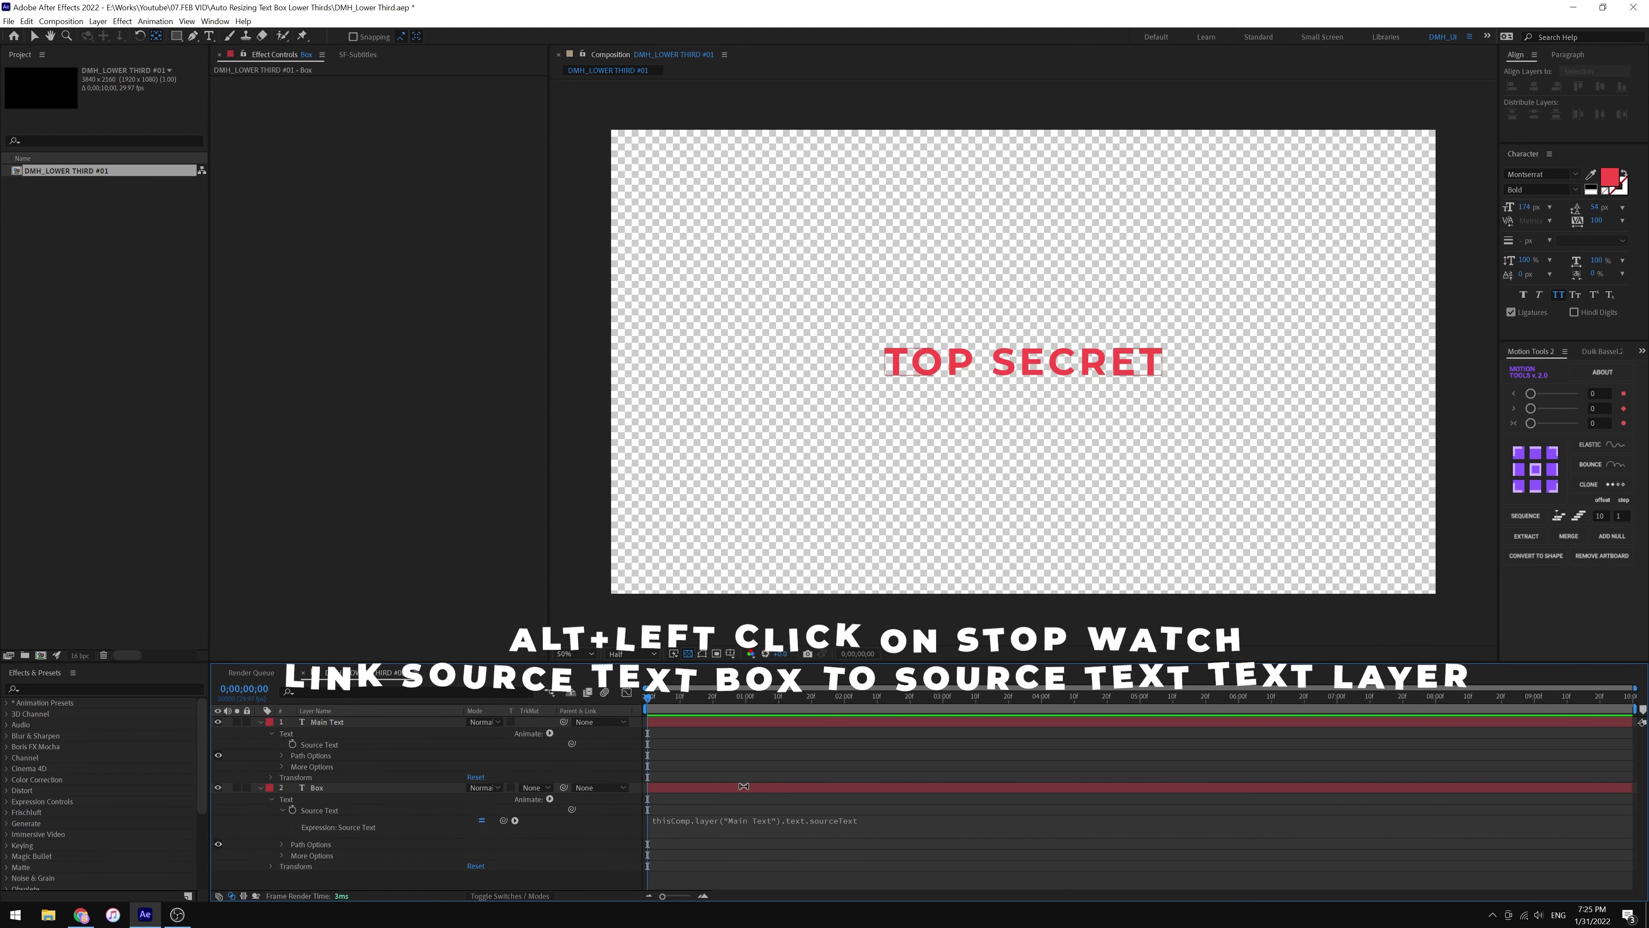
left_click(742, 787)
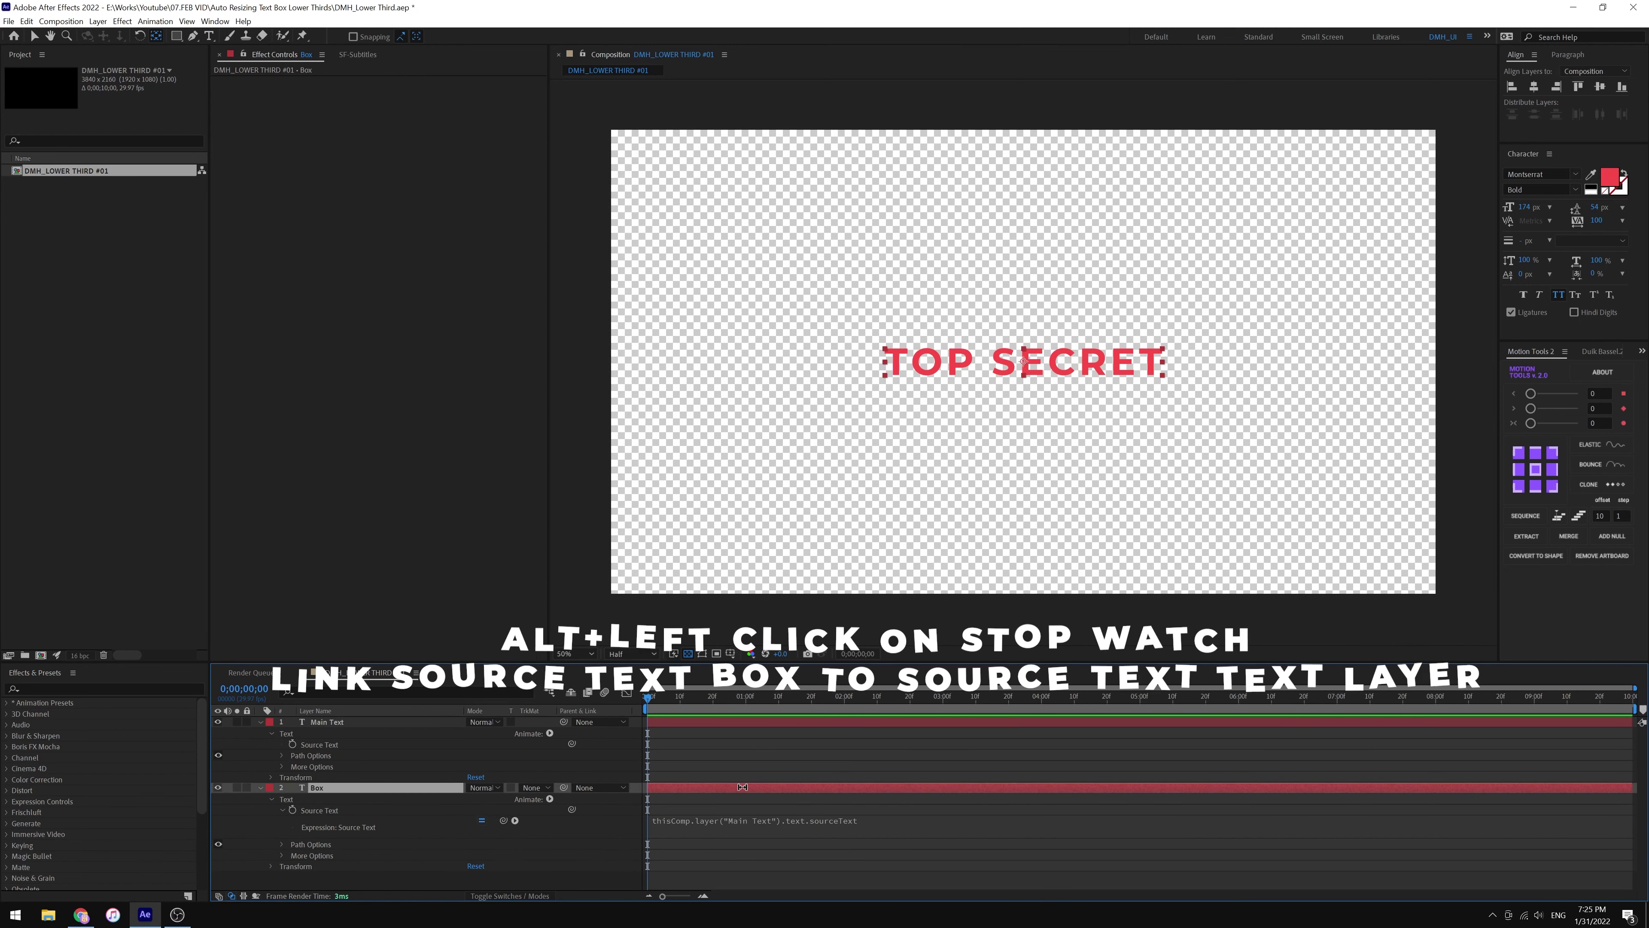
left_click(743, 767)
left_click(390, 787)
left_click(260, 788)
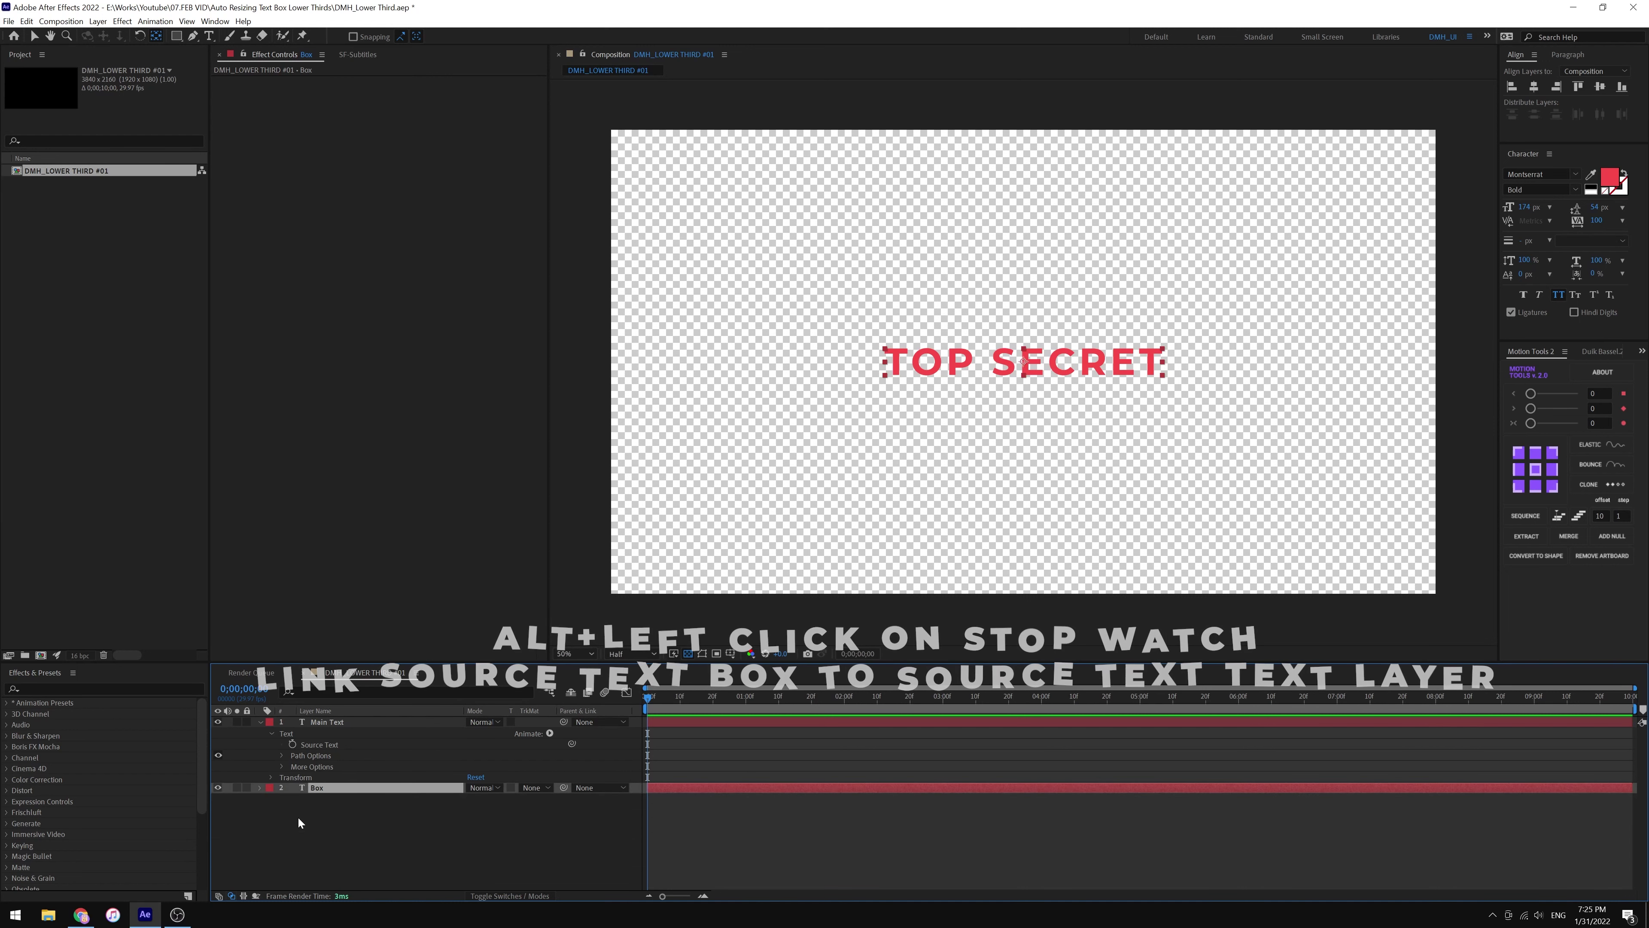
left_click(77, 688)
type("shift")
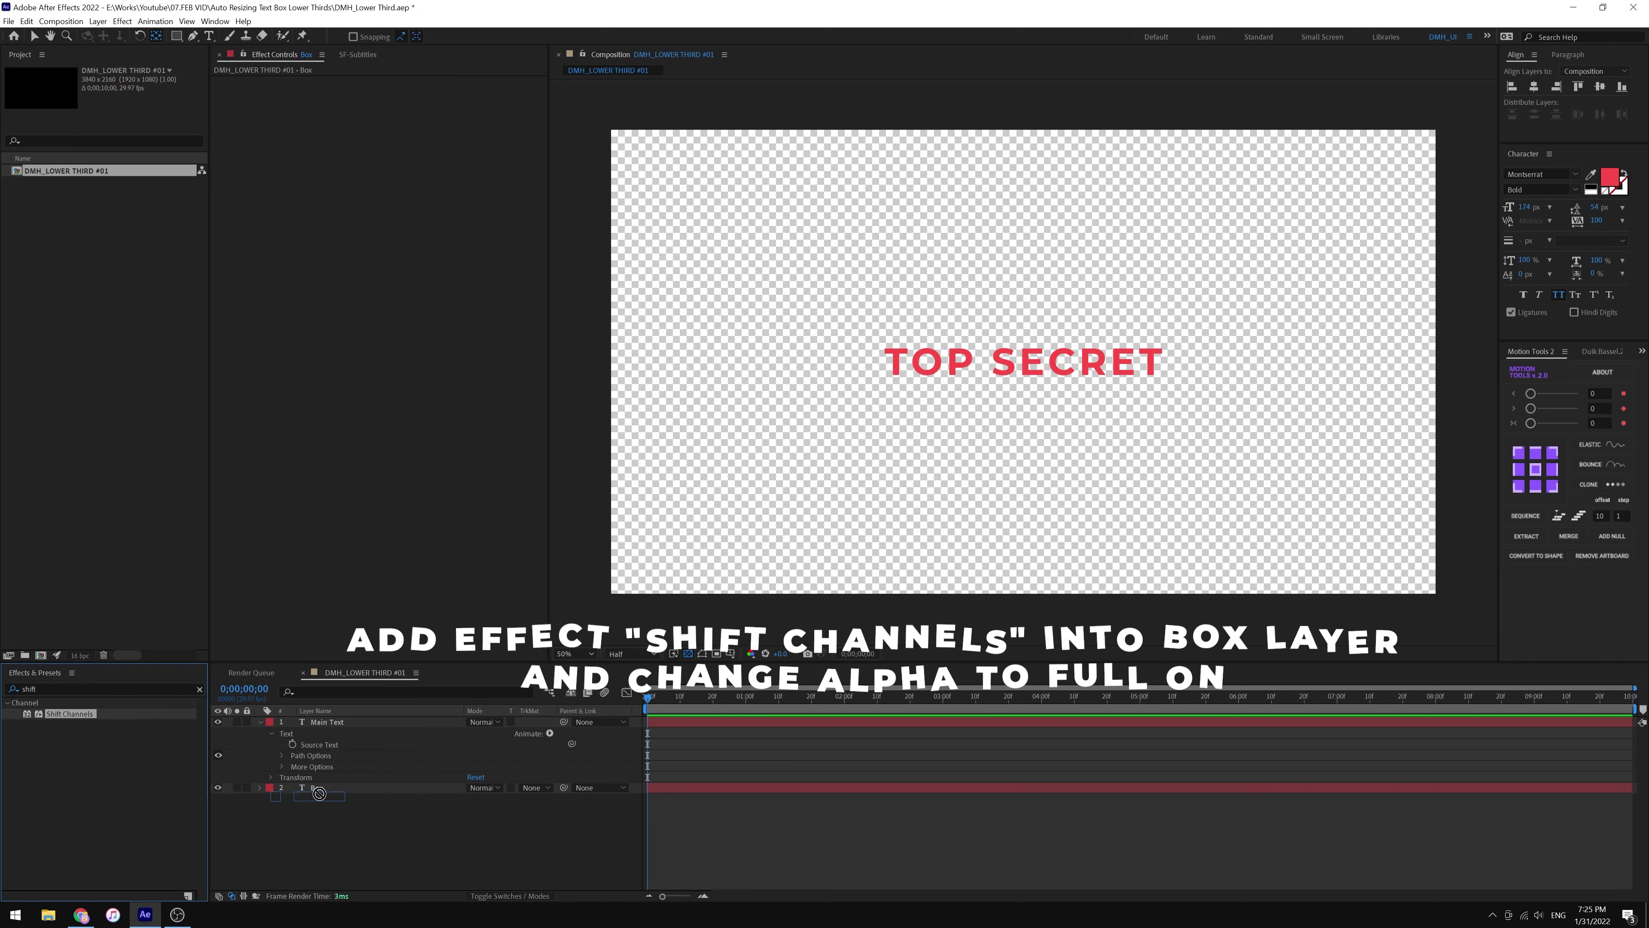
- Apply Shift Channels with a fully opaque alpha and a white Fill effect to Box
left_click_drag(70, 713, 325, 787)
left_click(461, 94)
left_click(442, 213)
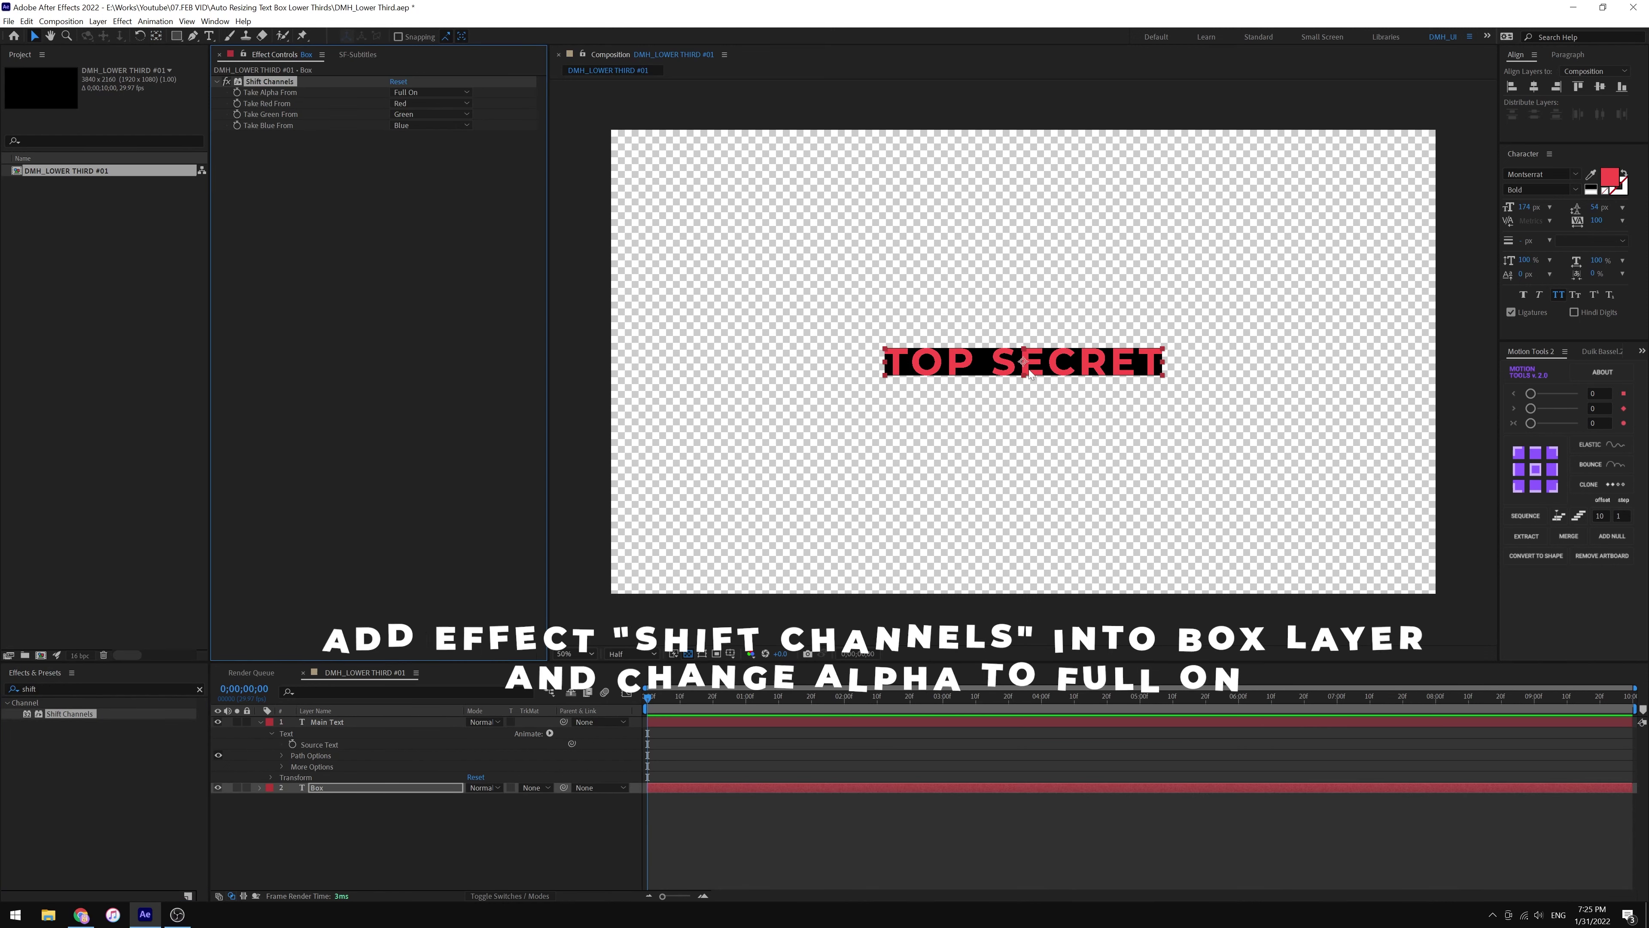
double_click(116, 690)
type("fill")
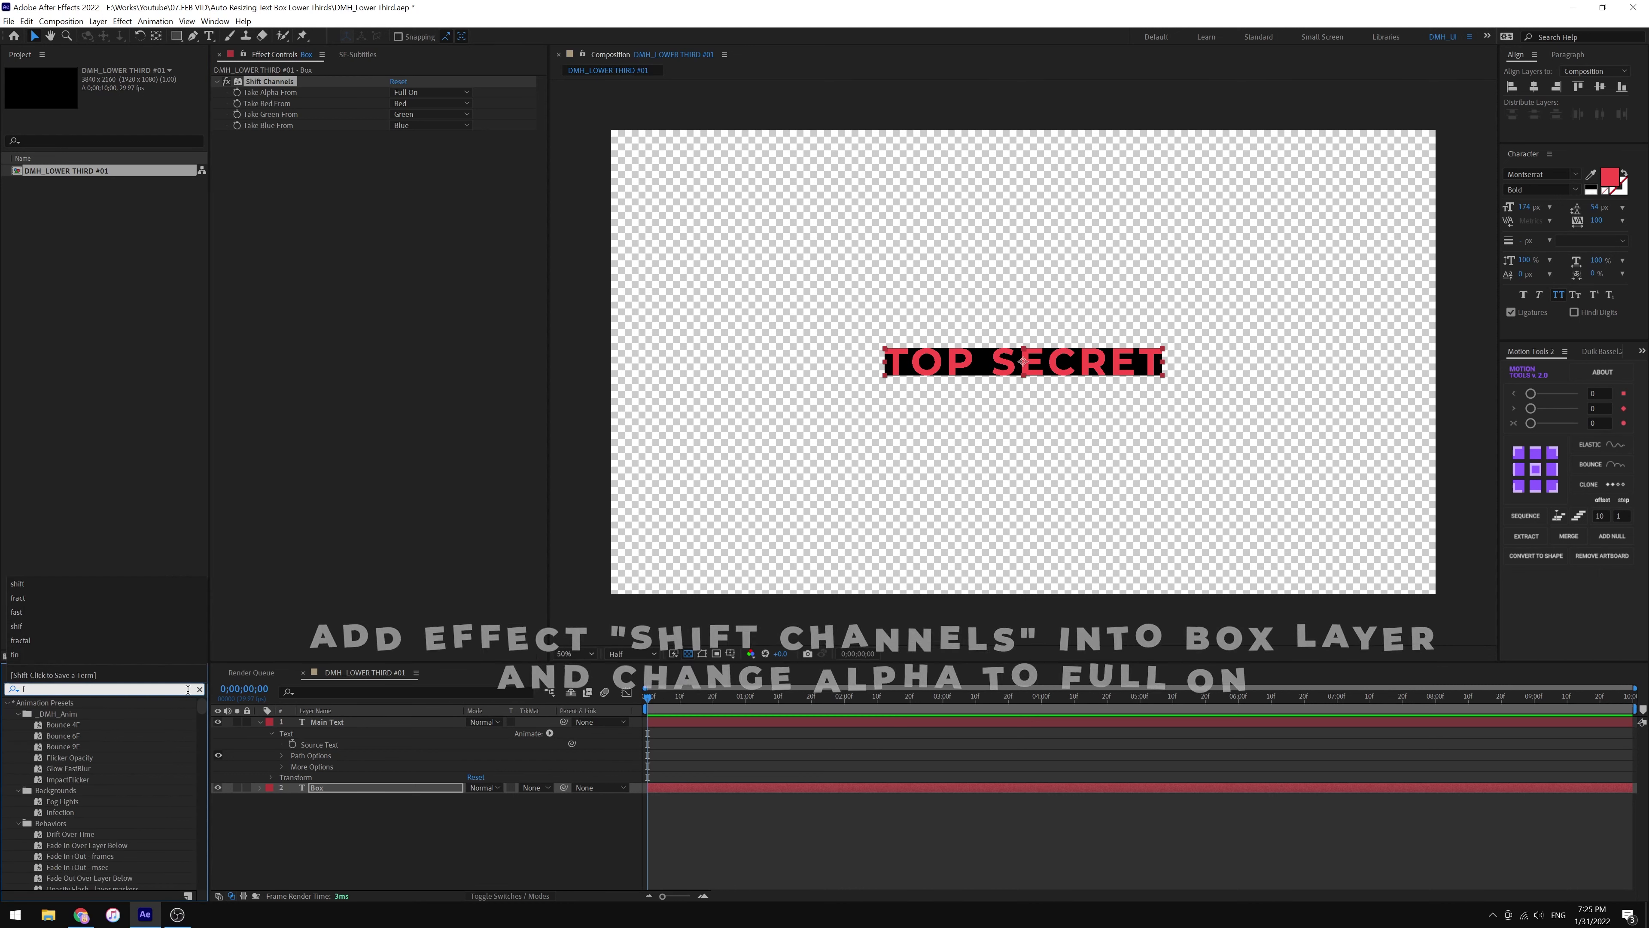
left_click_drag(69, 774, 342, 483)
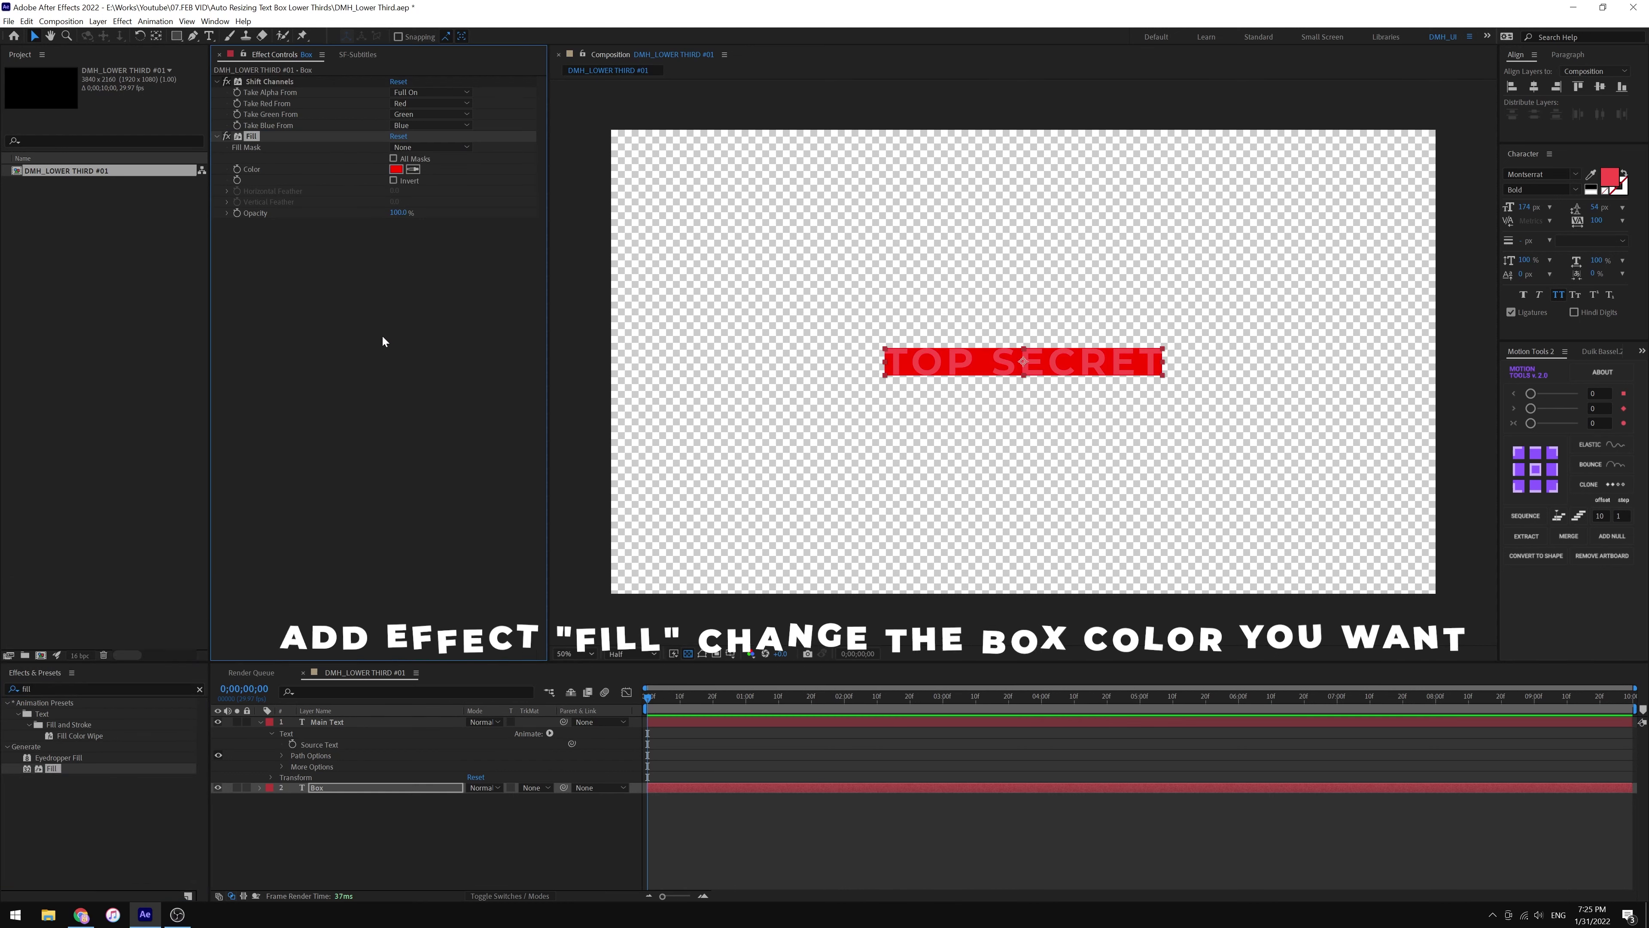
left_click(396, 169)
left_click_drag(584, 390, 502, 345)
left_click(802, 363)
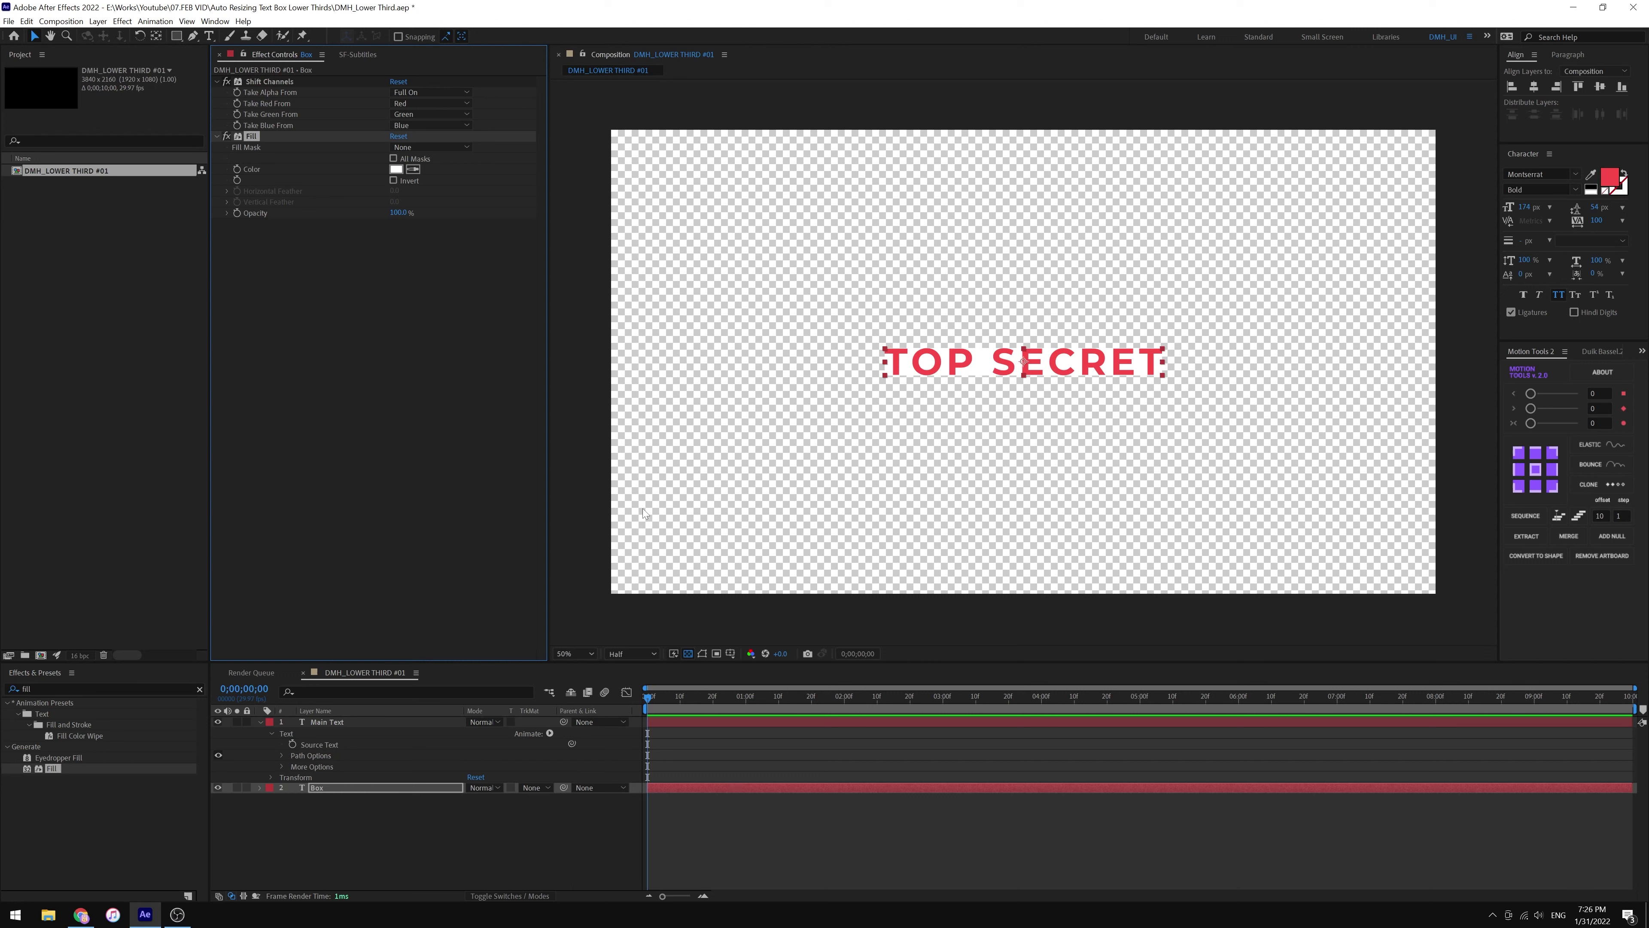
- Apply CC RepeTile to Box and expand it right and left by 80
left_click(176, 687)
type("cc re")
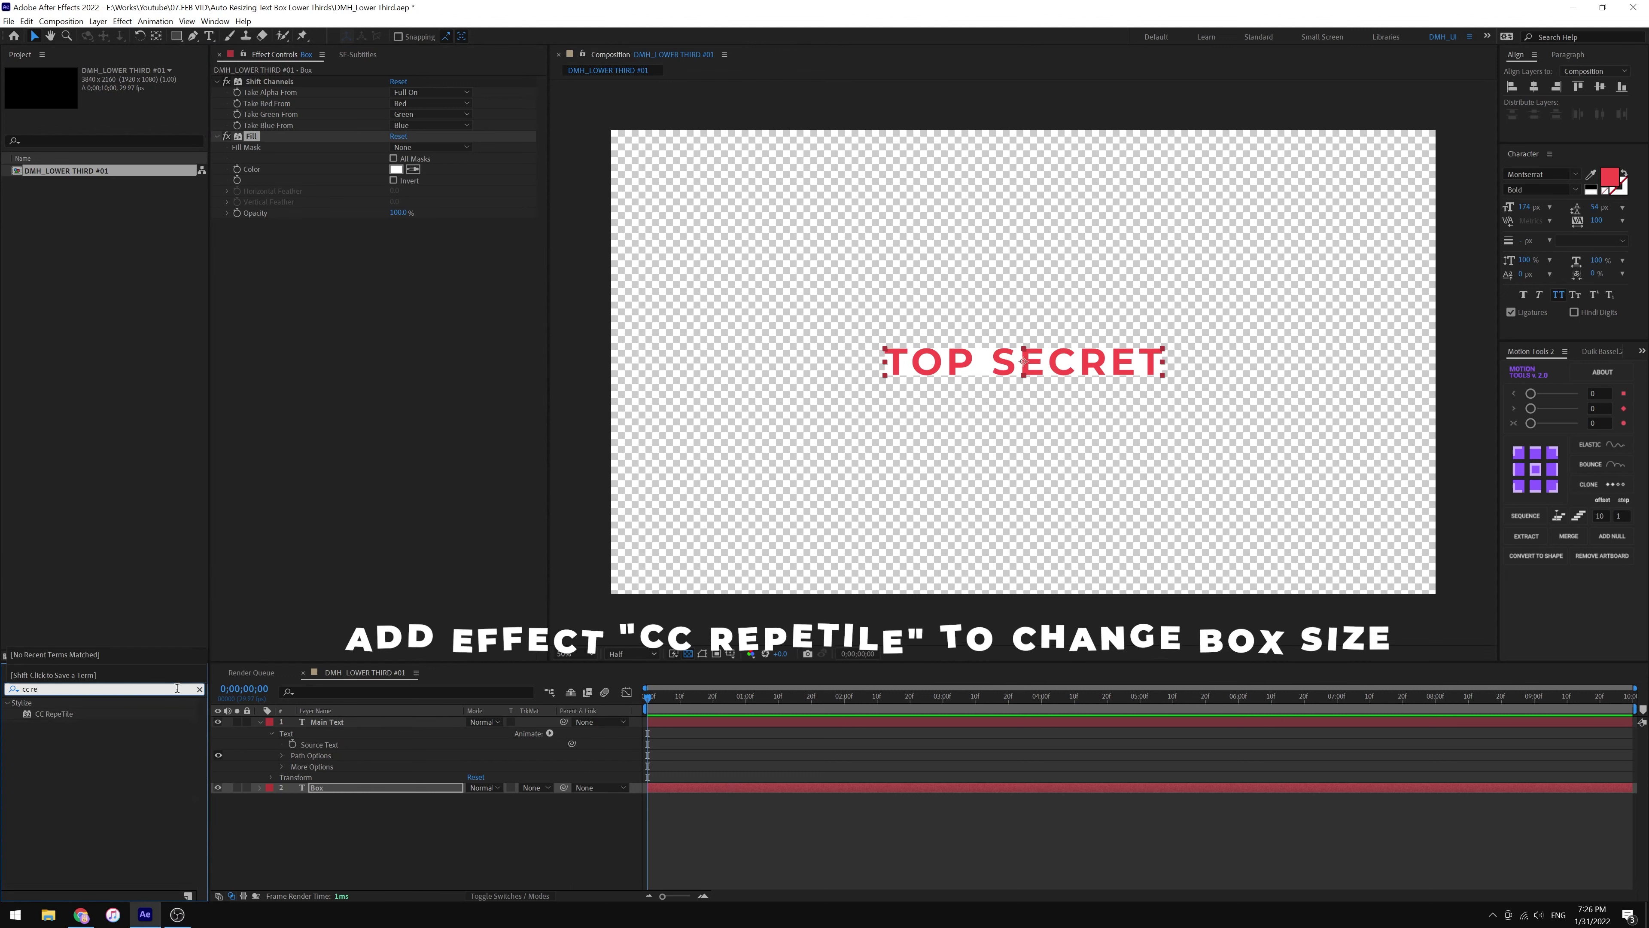
left_click_drag(54, 713, 416, 460)
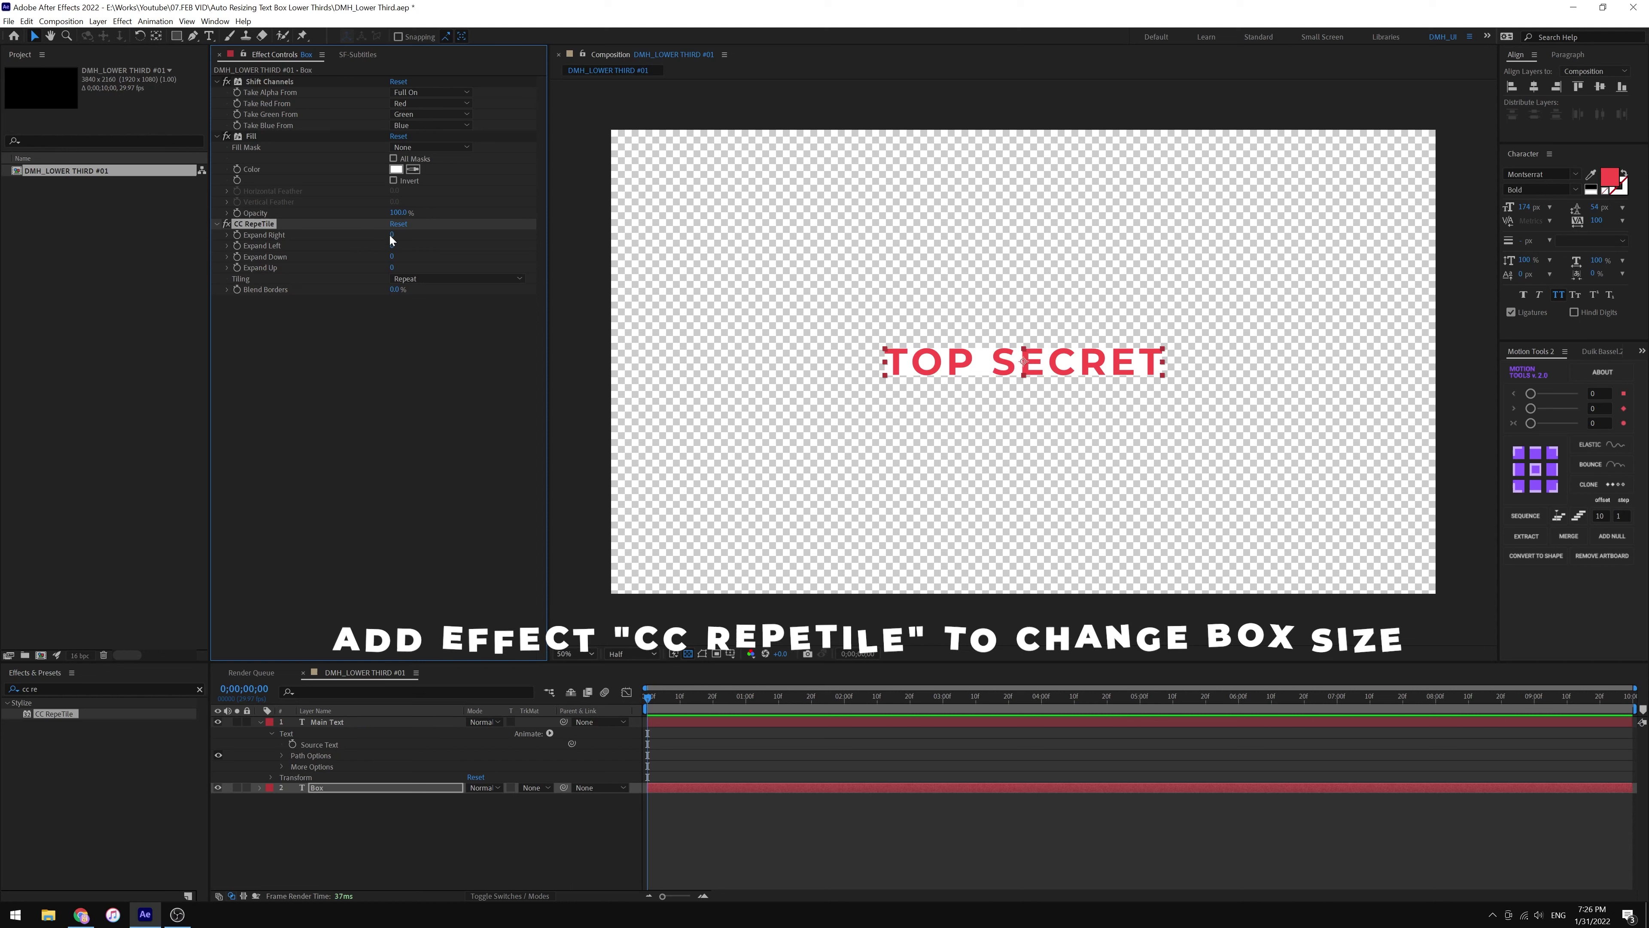
mouse_move(392, 235)
left_mouse_down()
mouse_move(446, 233)
mouse_move(396, 237)
left_mouse_up()
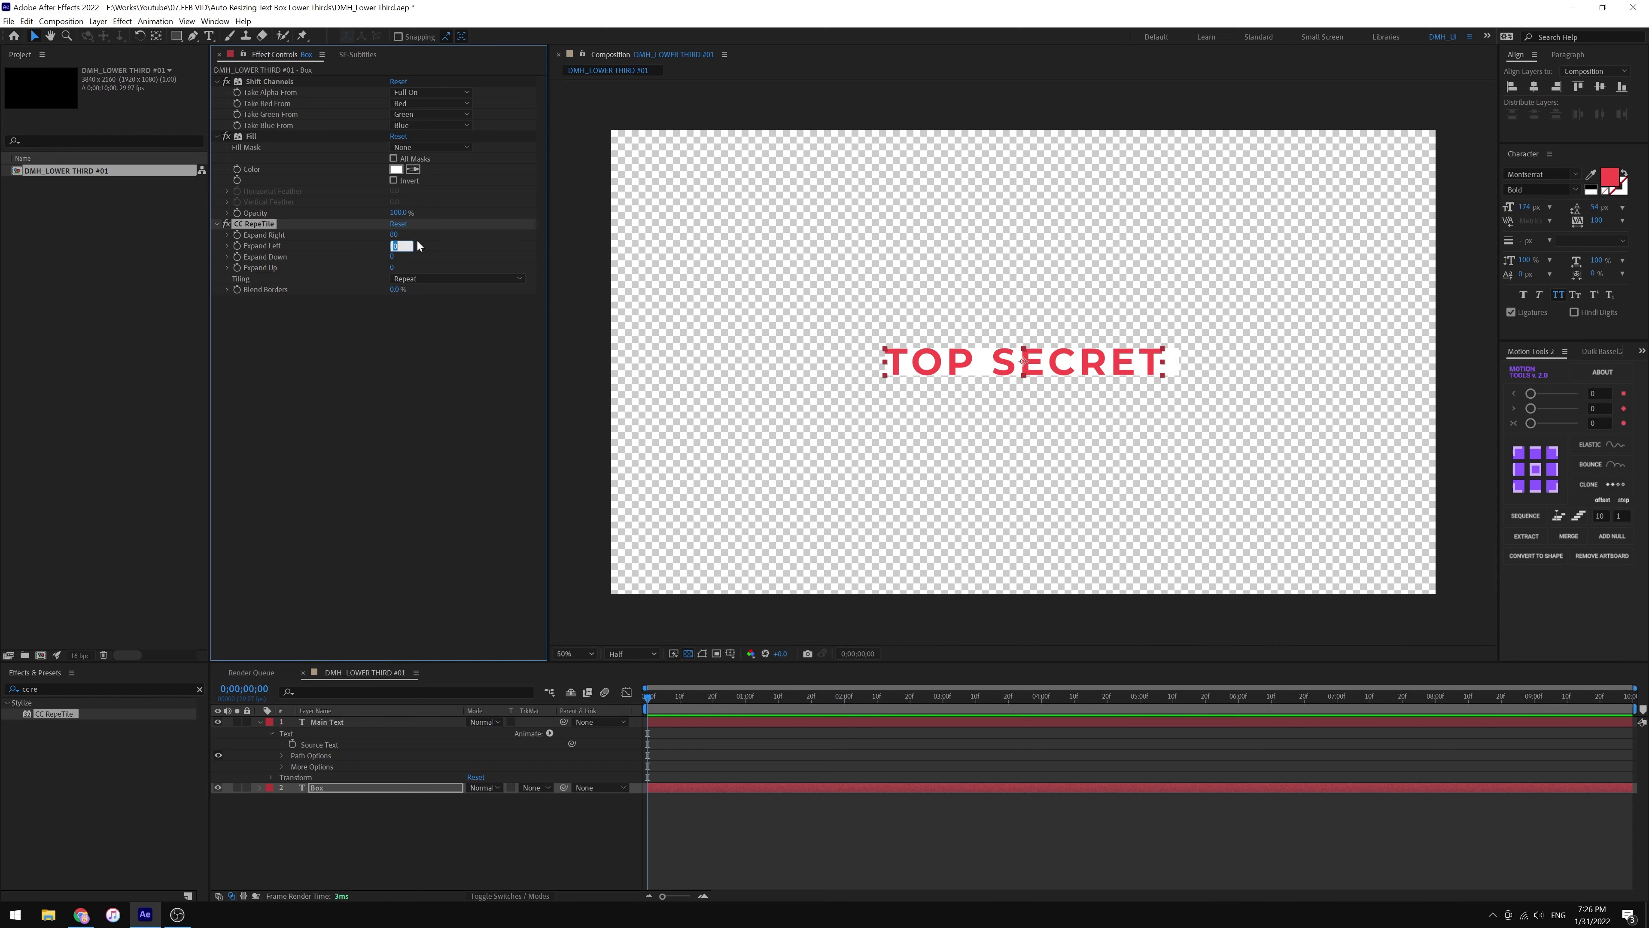
type("80")
key("Return")
- Set CC RepeTile's Expand Down to 50 and Expand Up to 60
left_click(394, 255)
type("60")
key("Return")
left_click(393, 267)
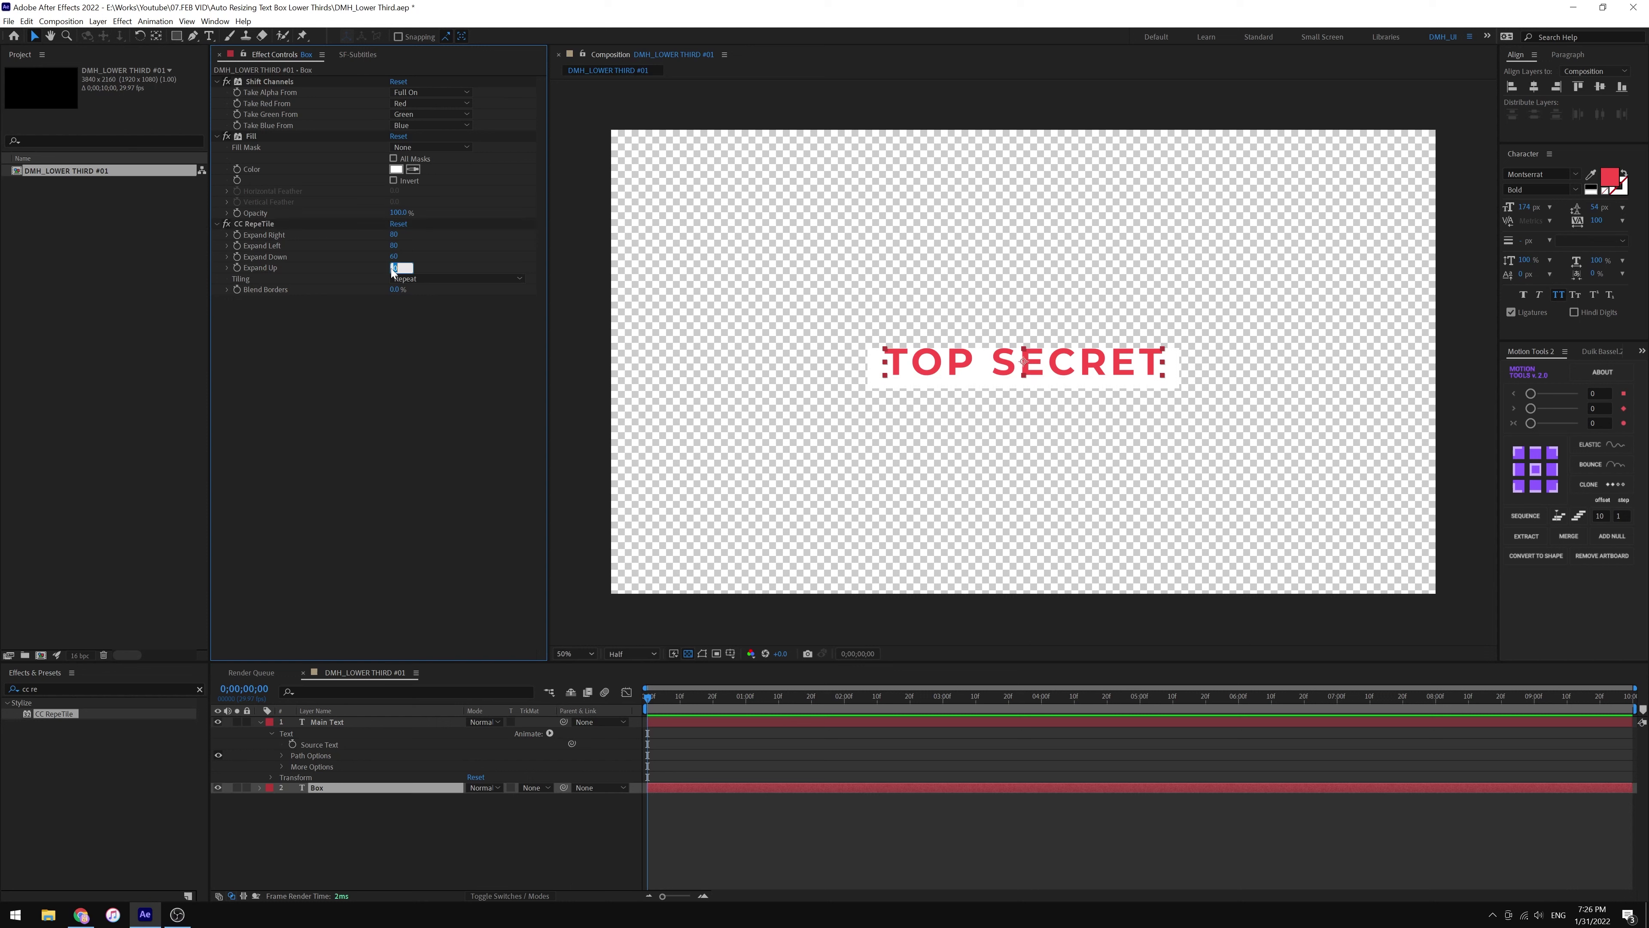
type("60")
key("Return")
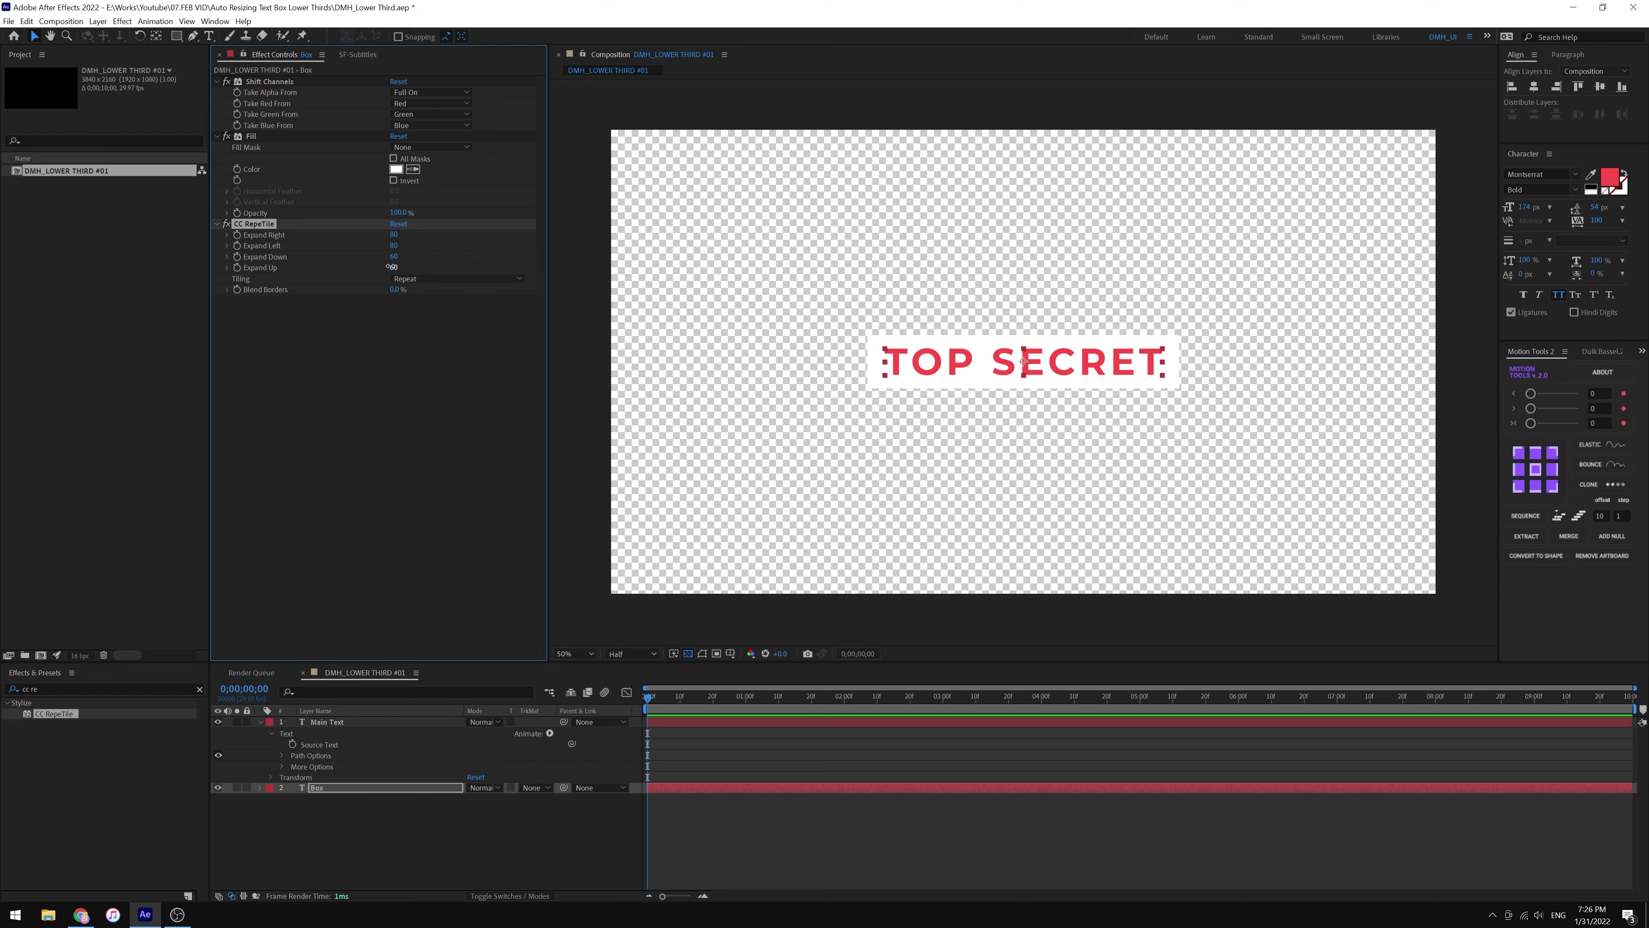
left_click(393, 267)
left_click(394, 257)
type("50")
key("Return")
left_click(827, 825)
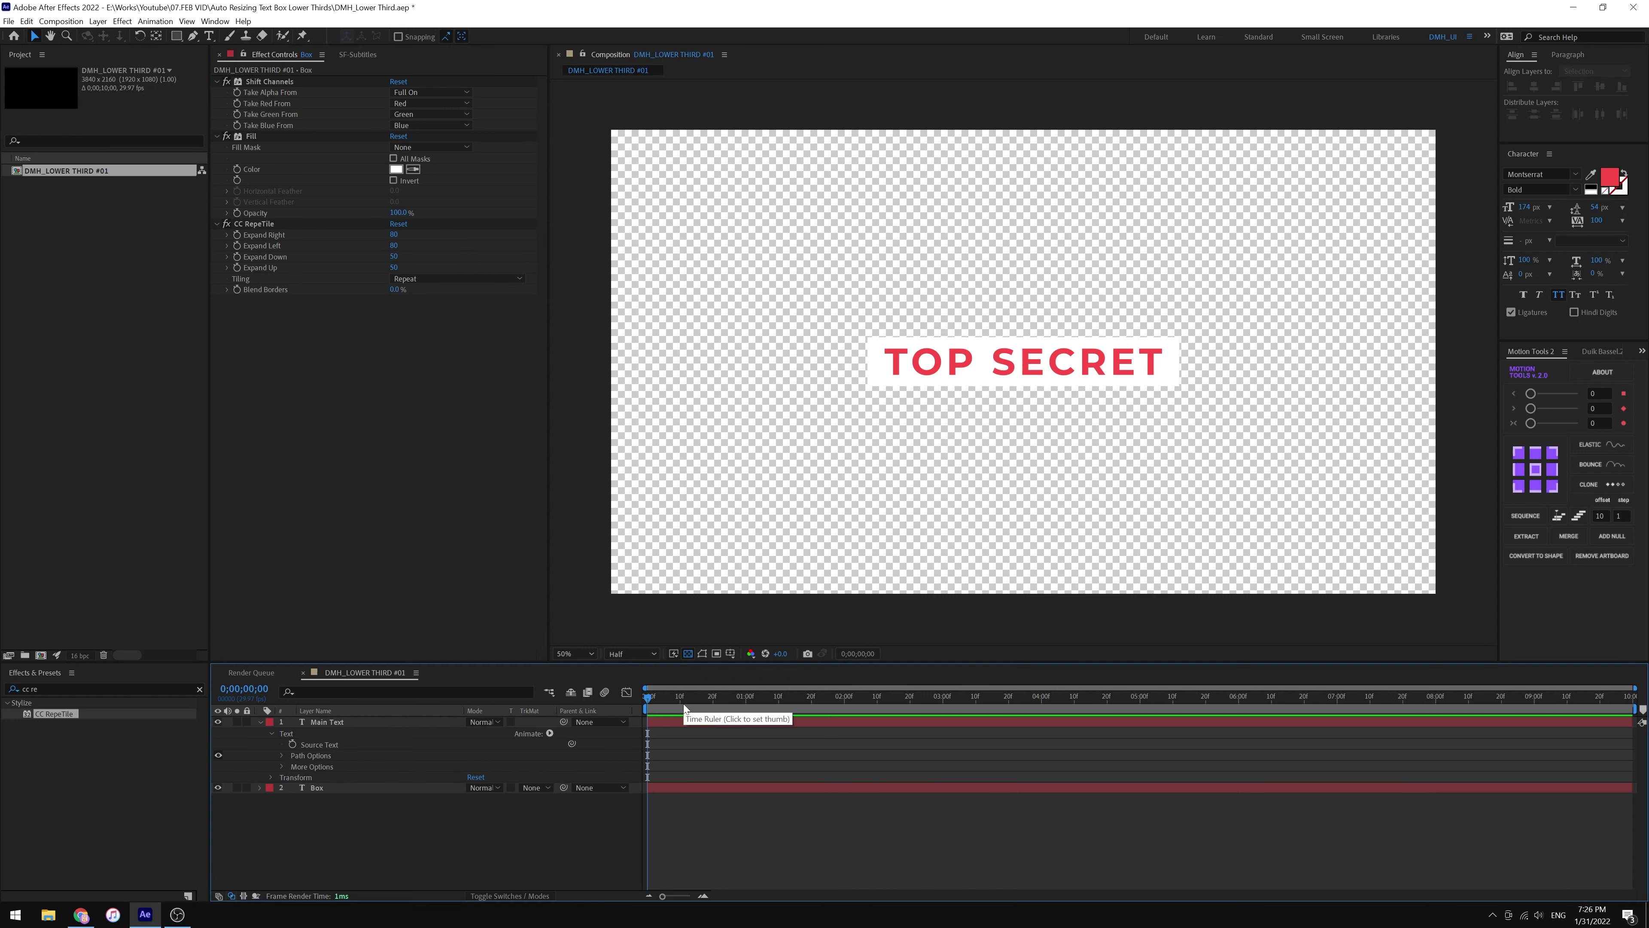
left_click(672, 706)
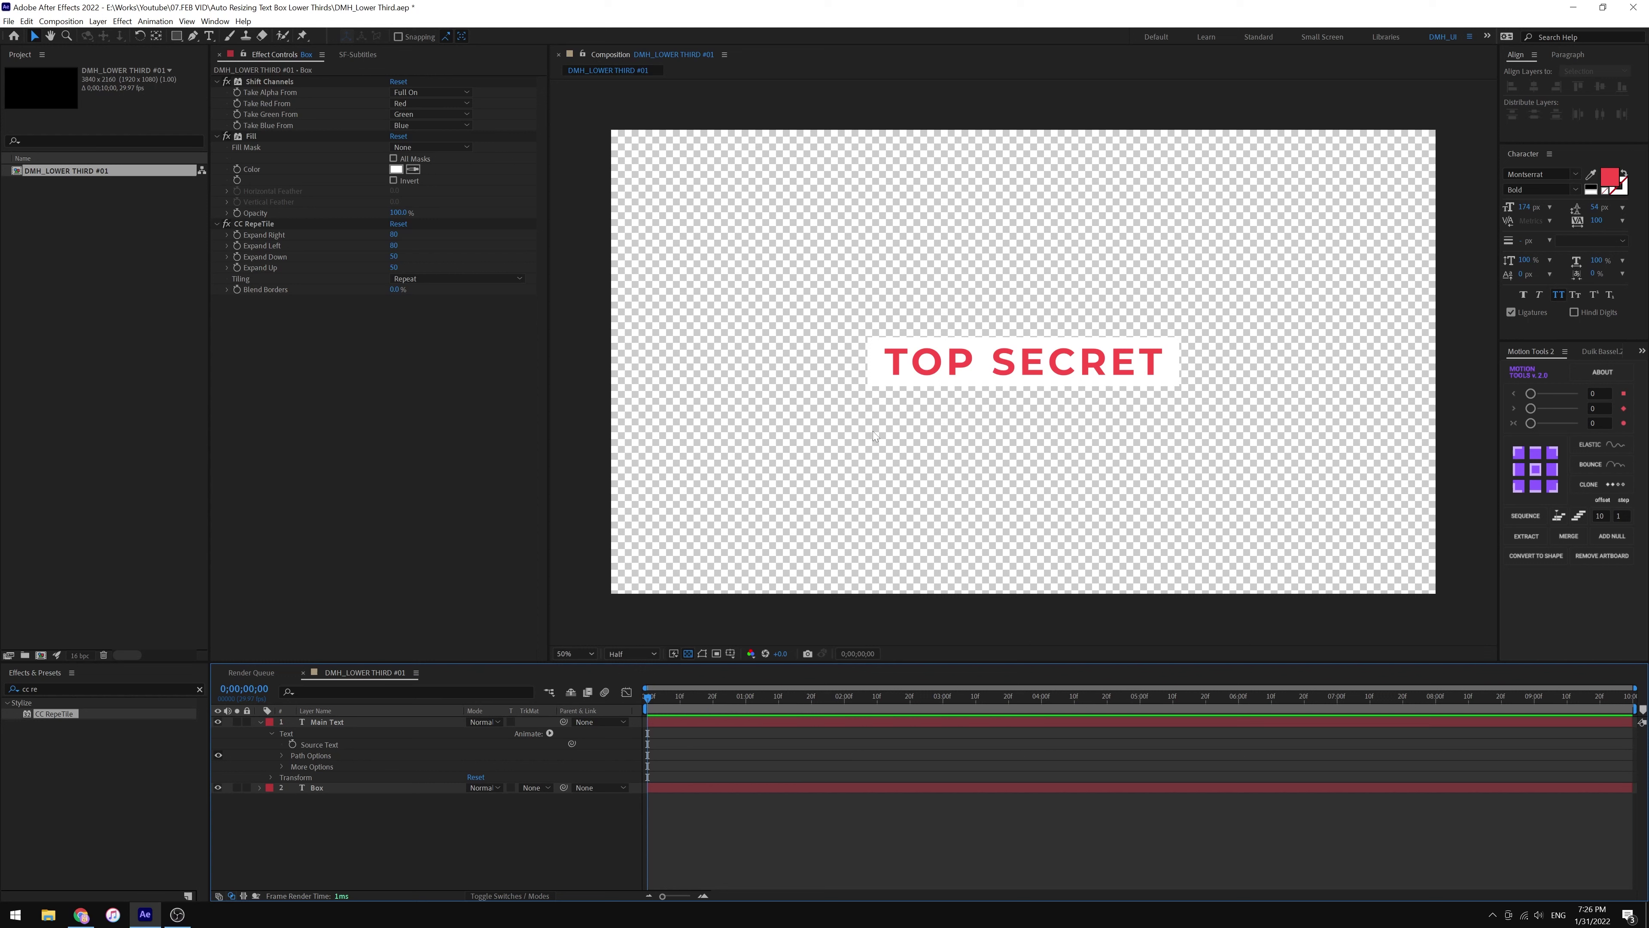
left_click(950, 354)
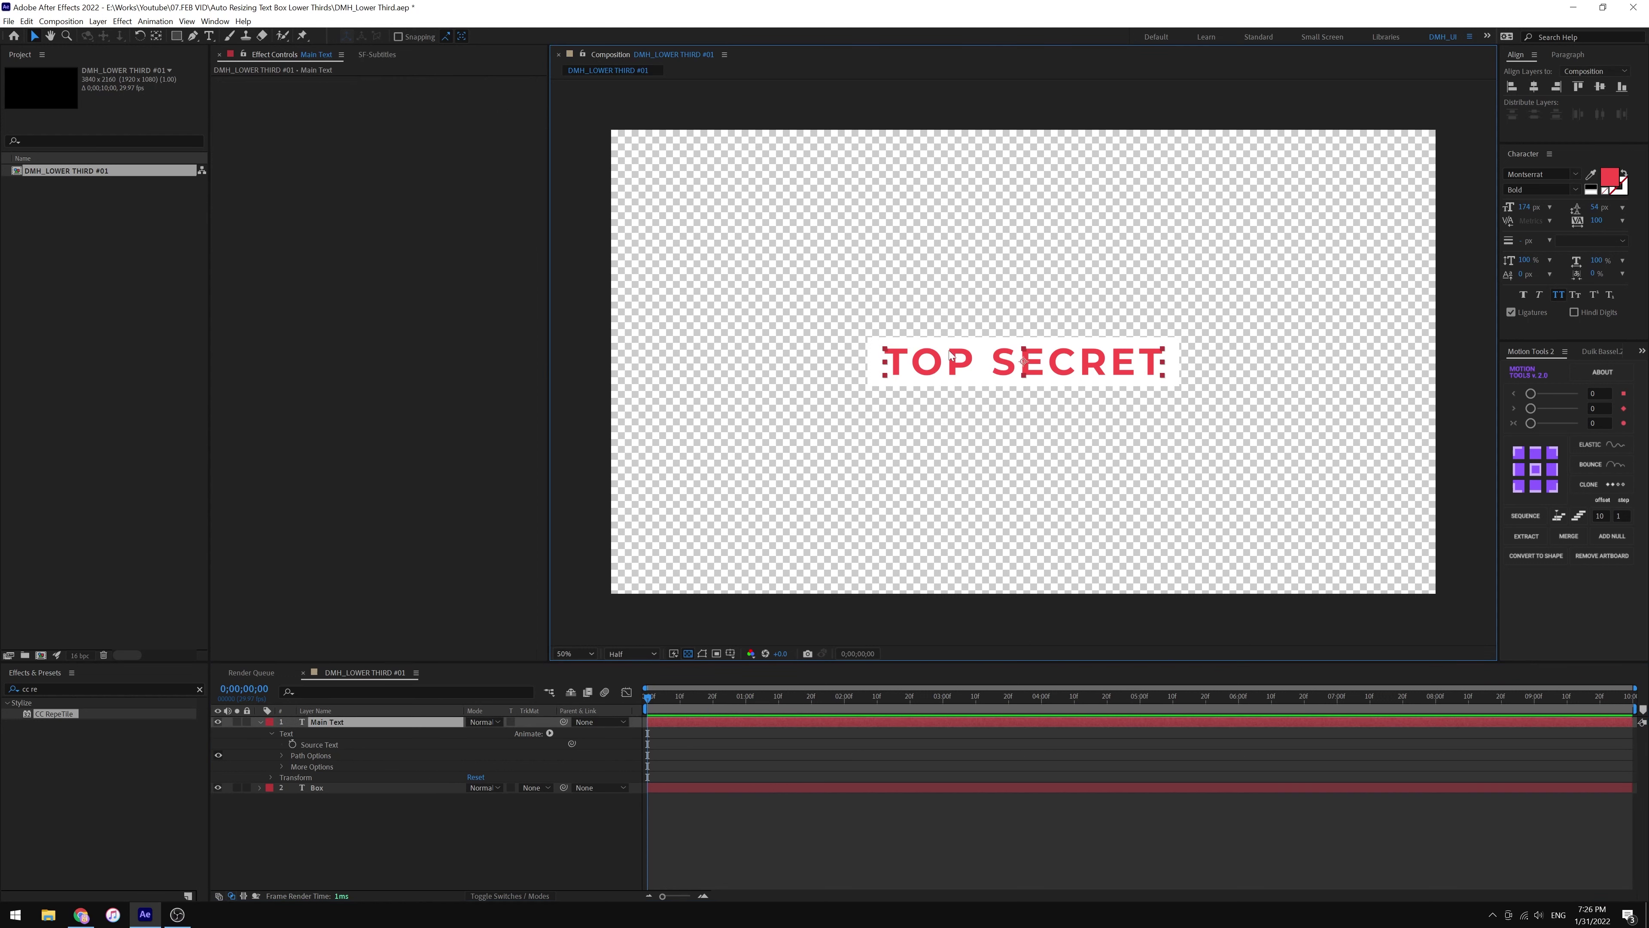
double_click(1062, 365)
type("DIAMOND")
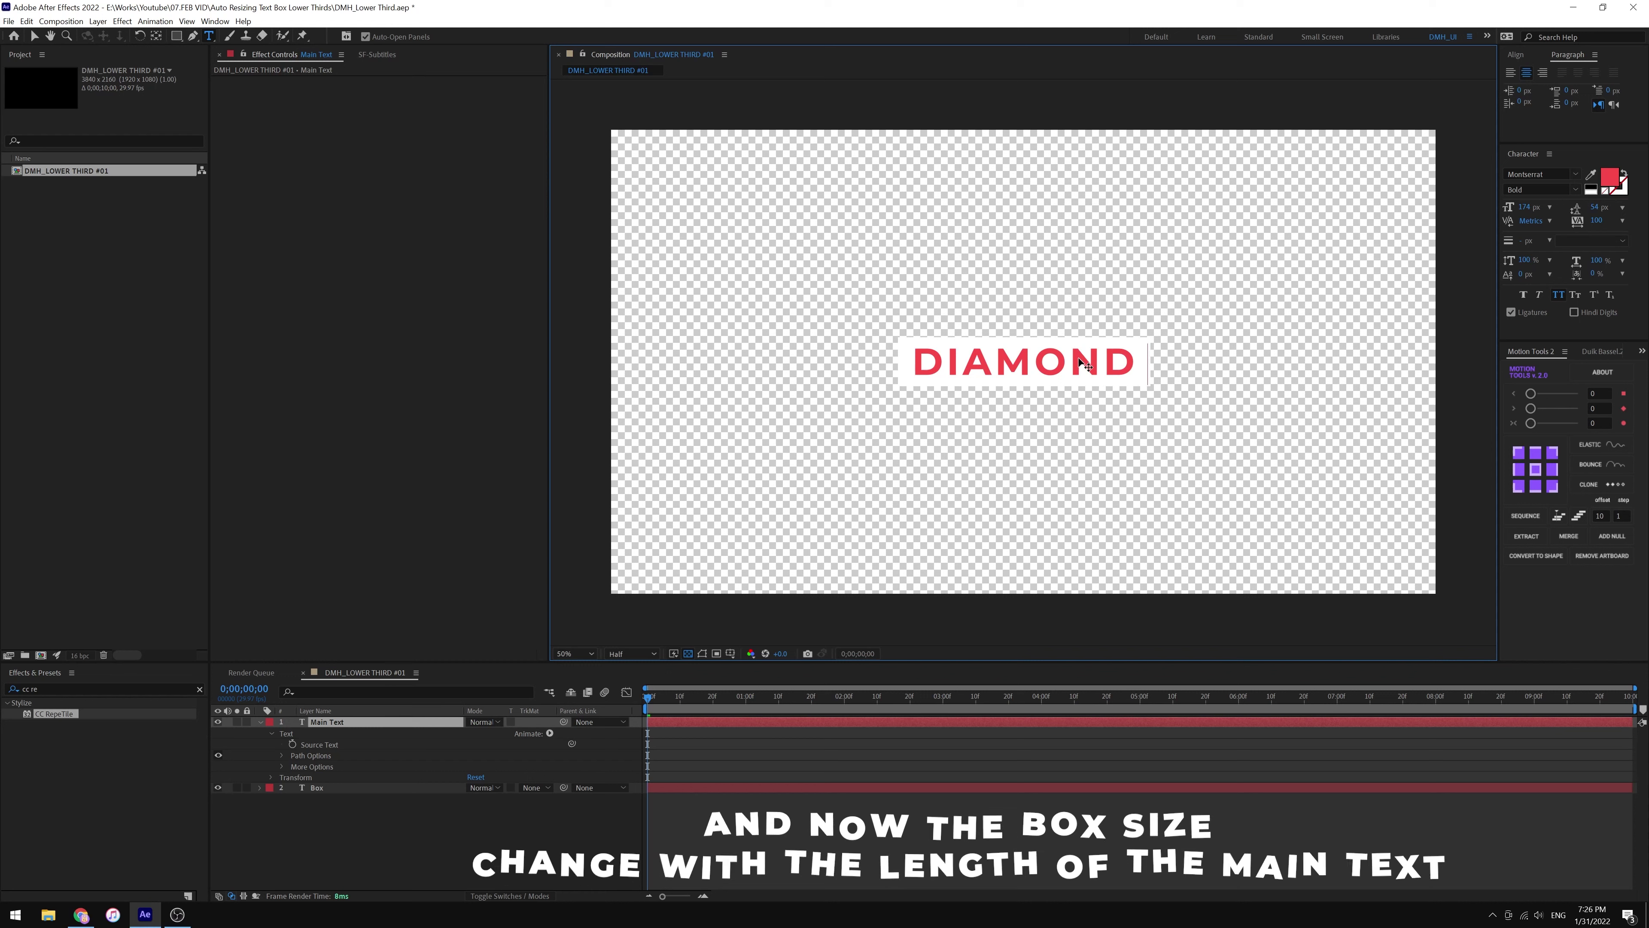
type(" HEART")
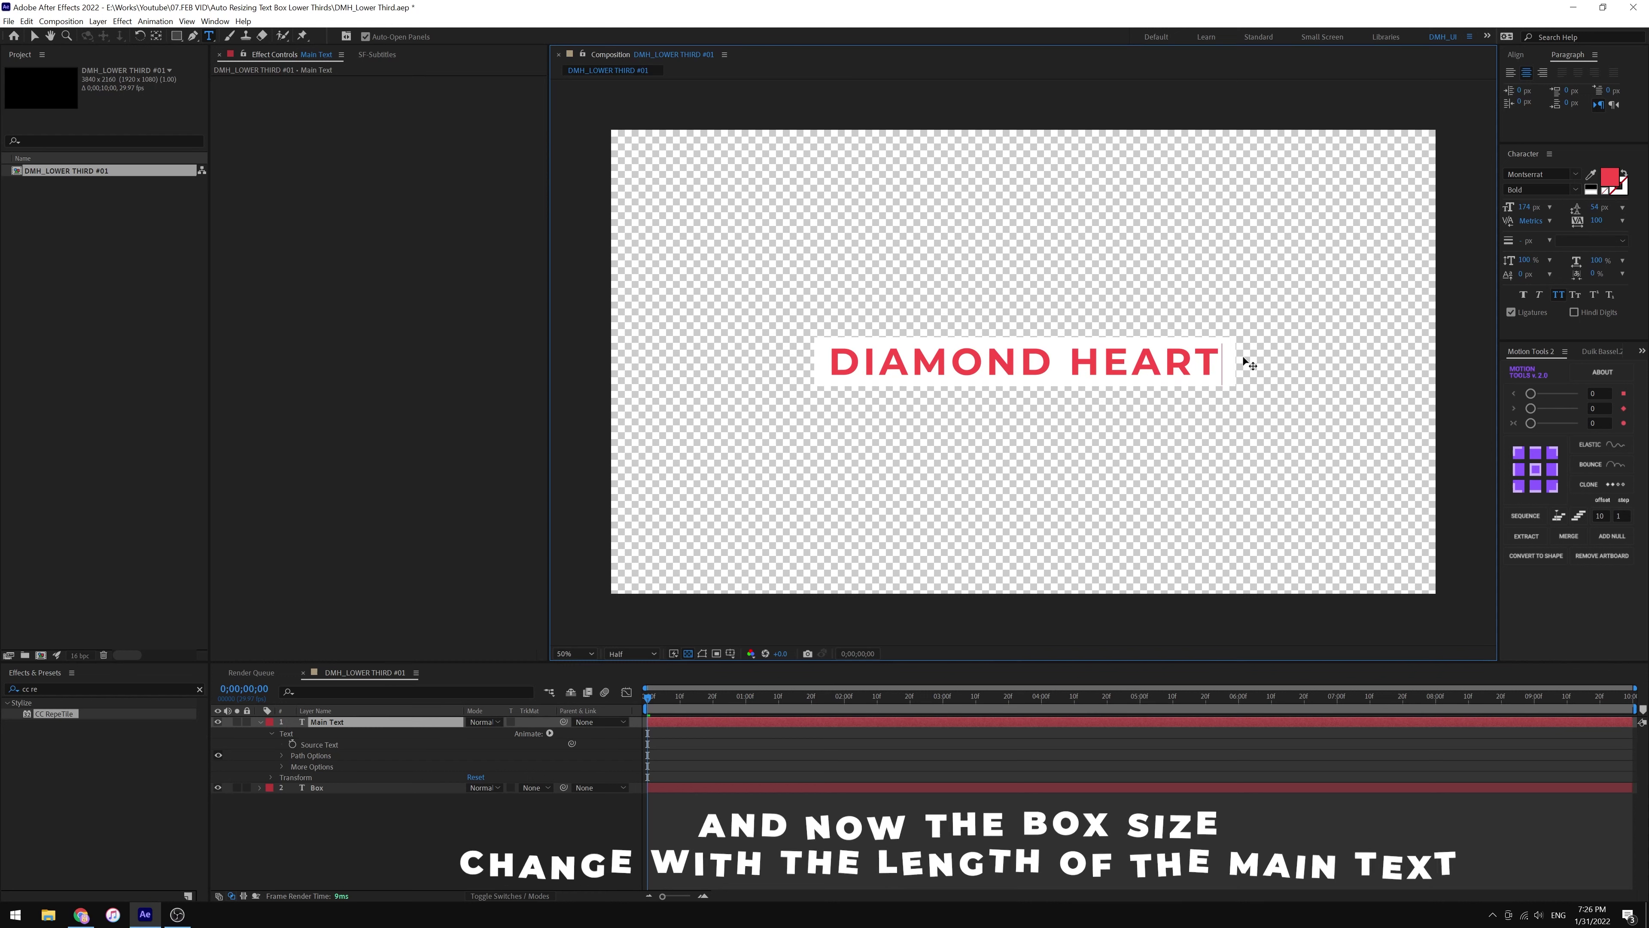
left_click_drag(1233, 362, 823, 359)
key("BackSpace")
type("T")
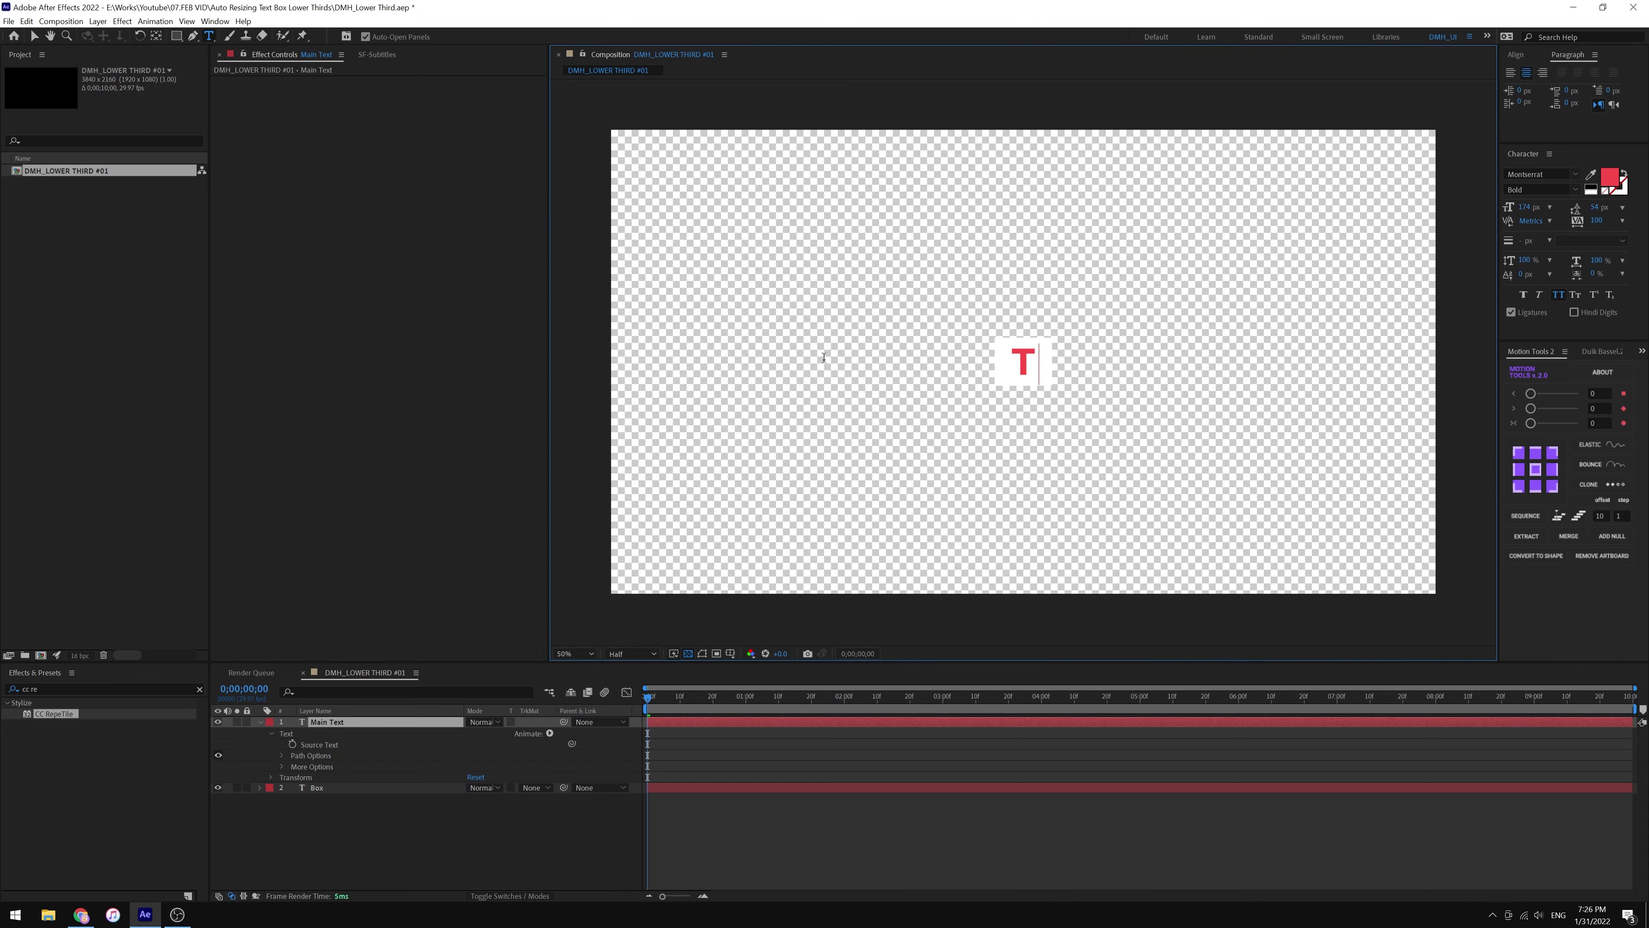
type("OP SECR")
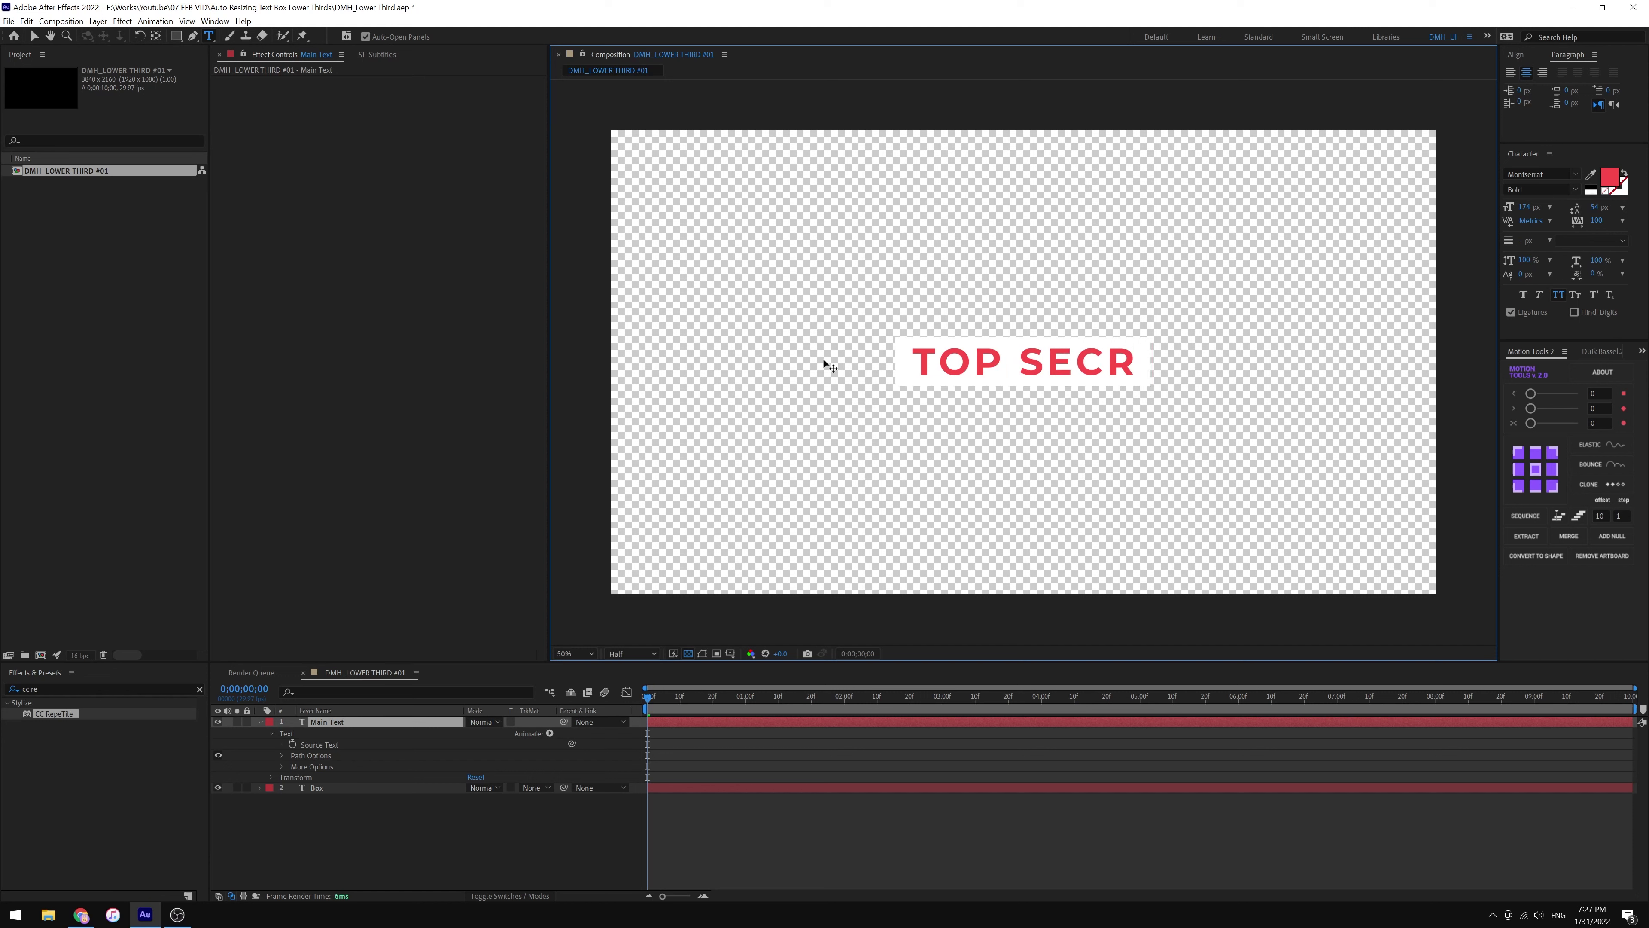
type("ET")
left_click(790, 832)
left_click(326, 727)
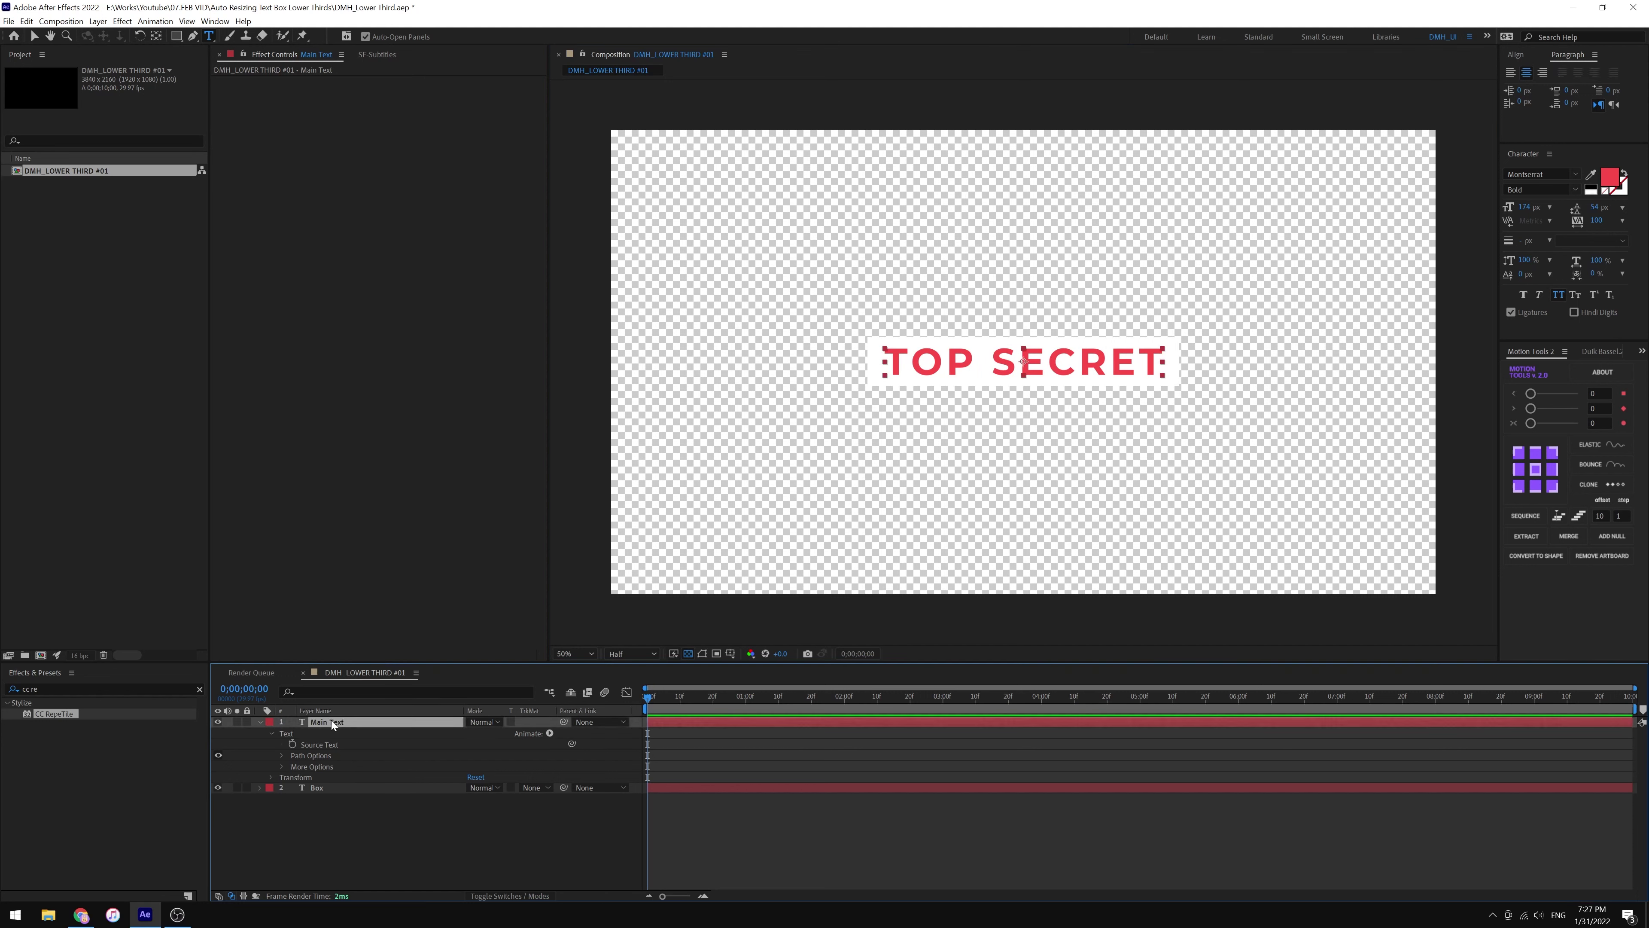
- Add a Position animator to Main Text with a Y offset of 200
left_click(271, 734)
left_click(549, 733)
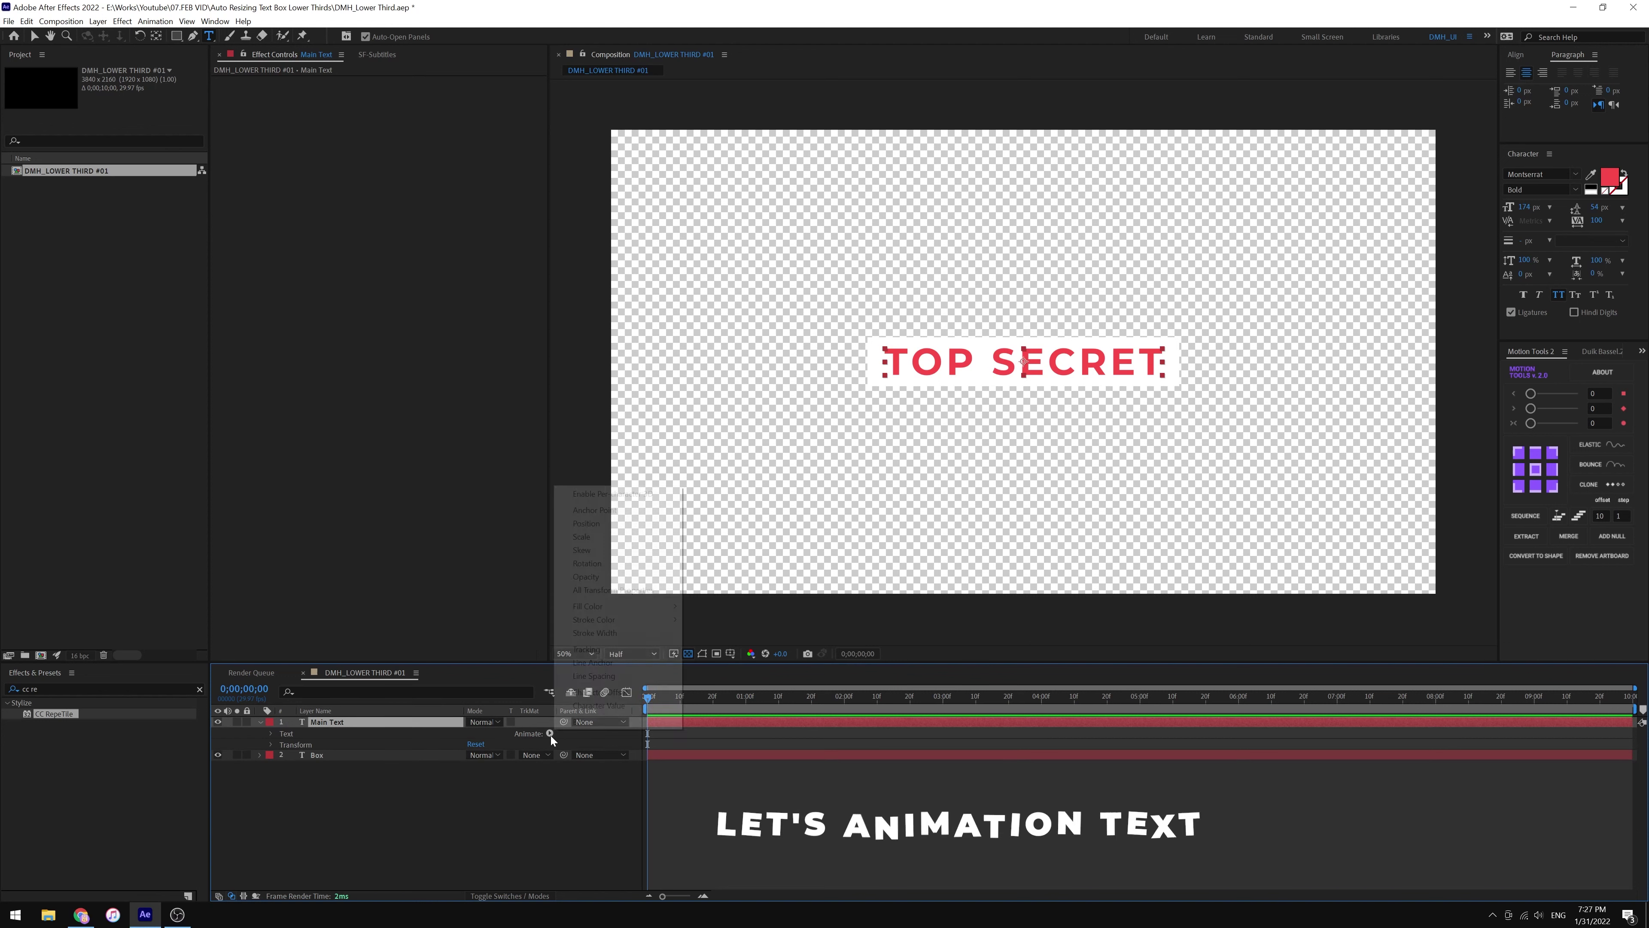
left_click(586, 523)
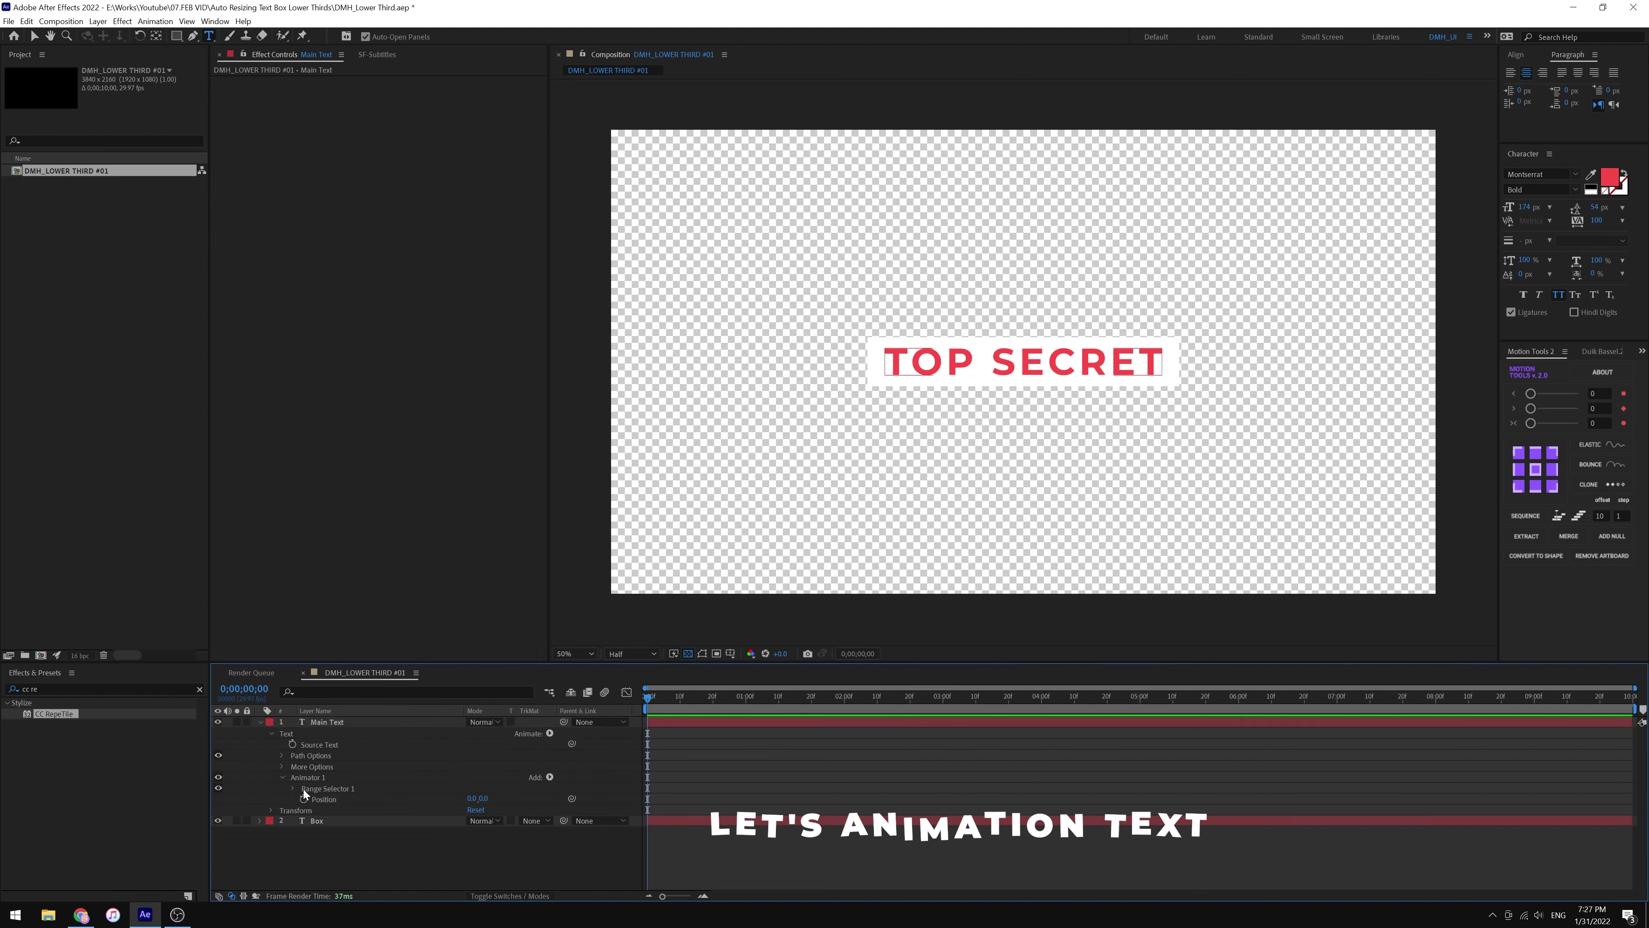
left_click(490, 798)
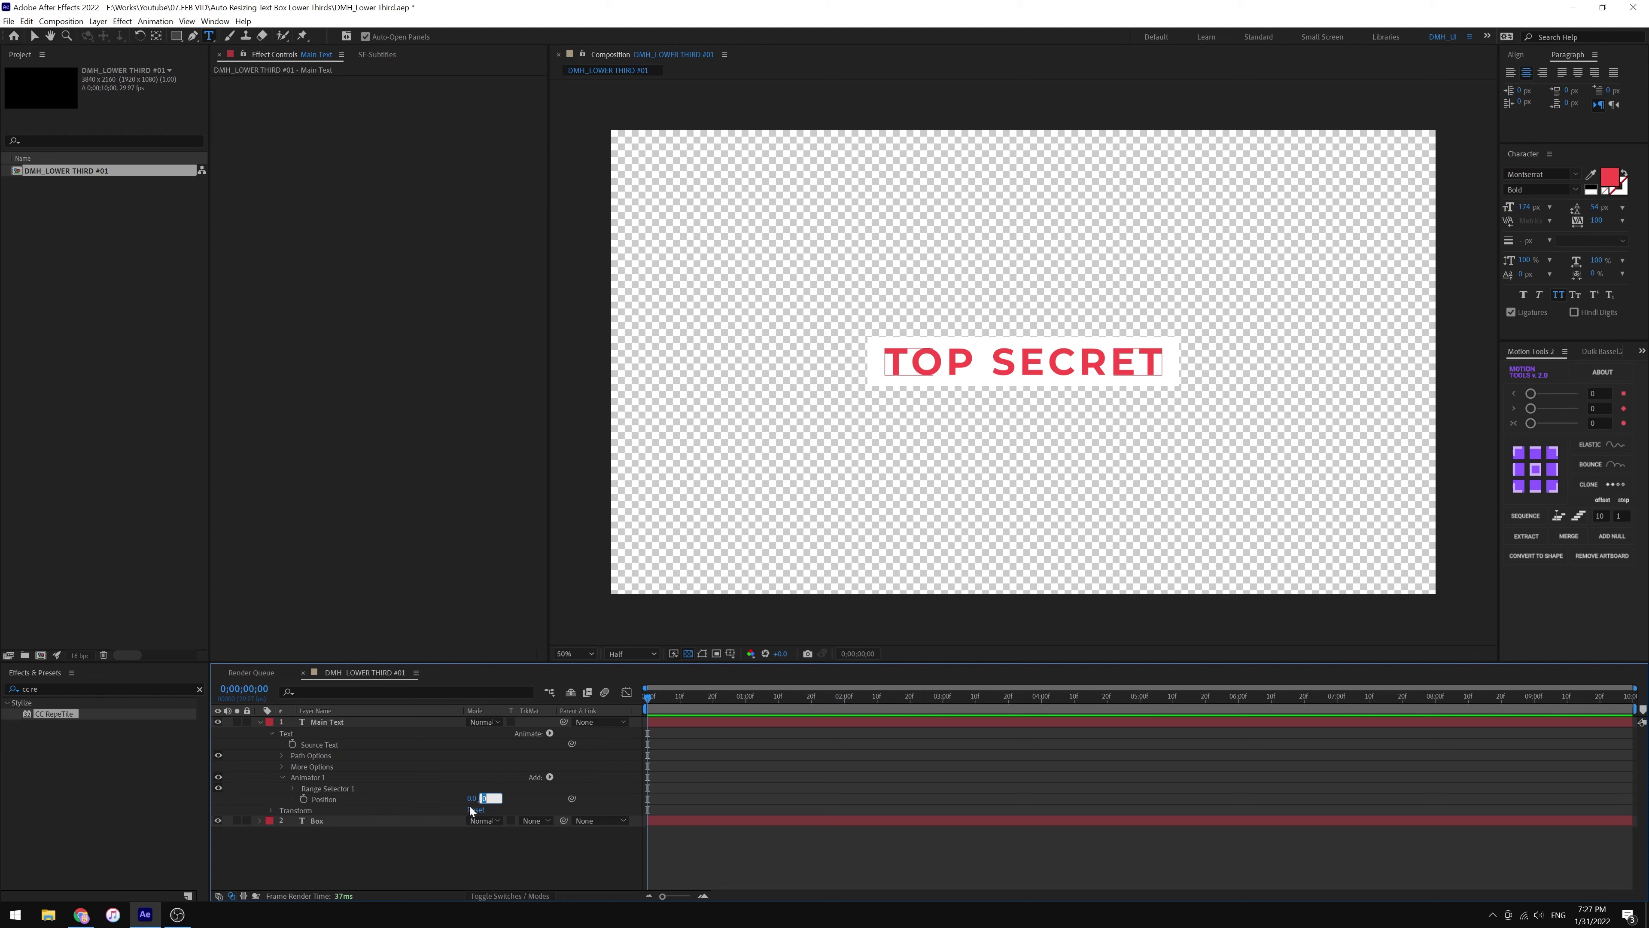
left_click_drag(487, 798, 644, 778)
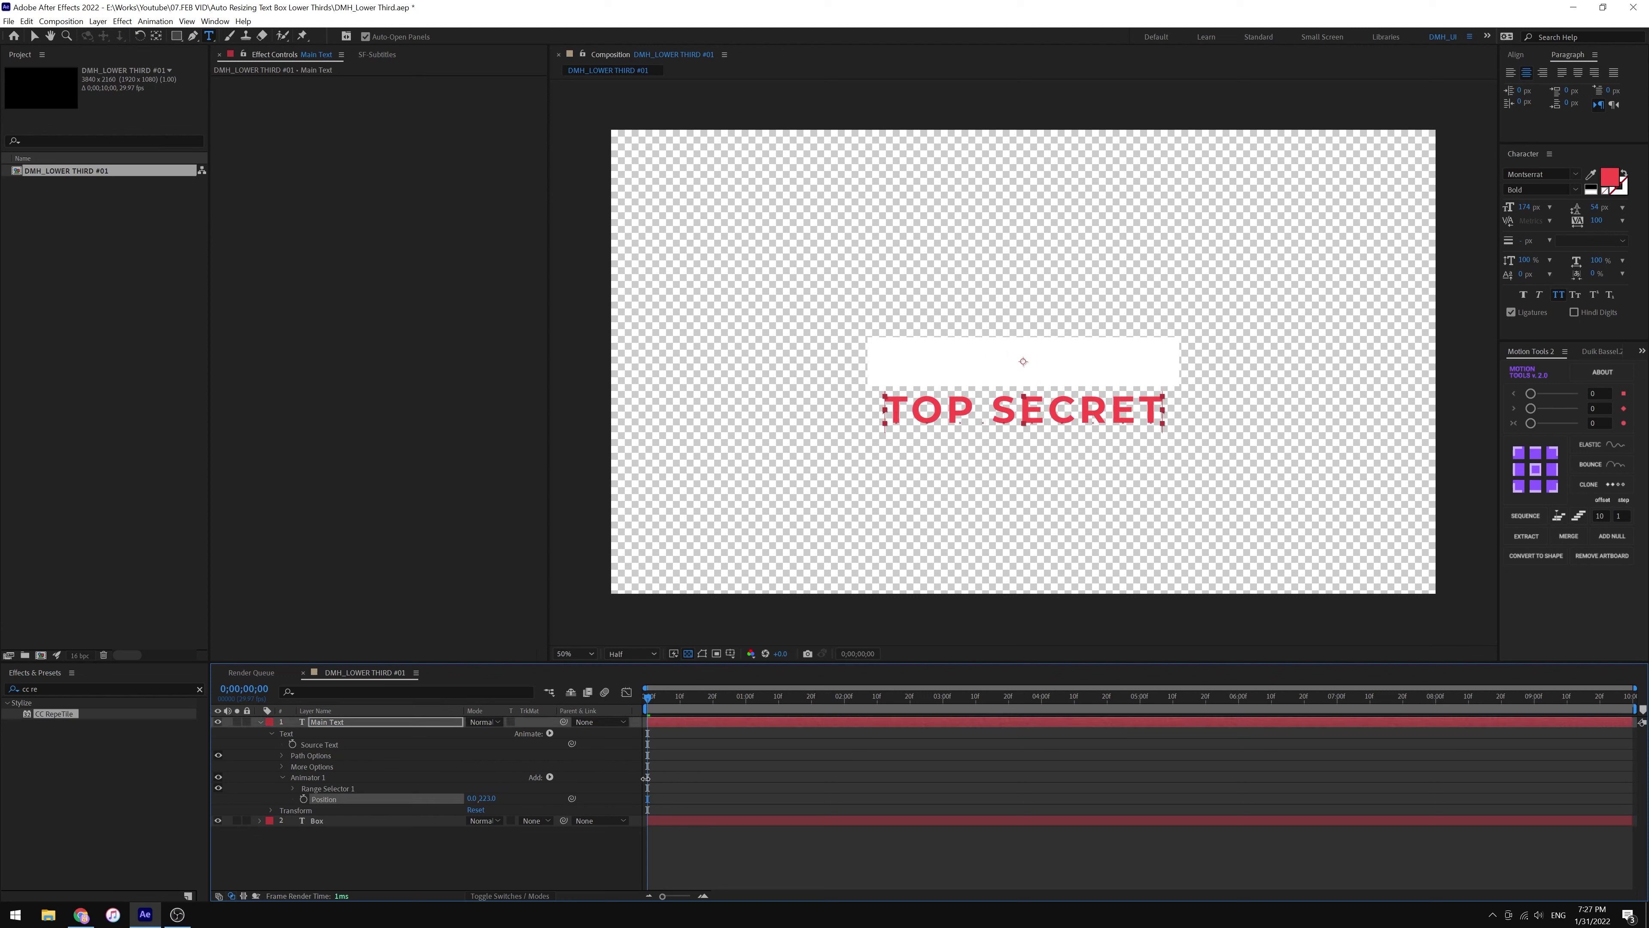
type("200")
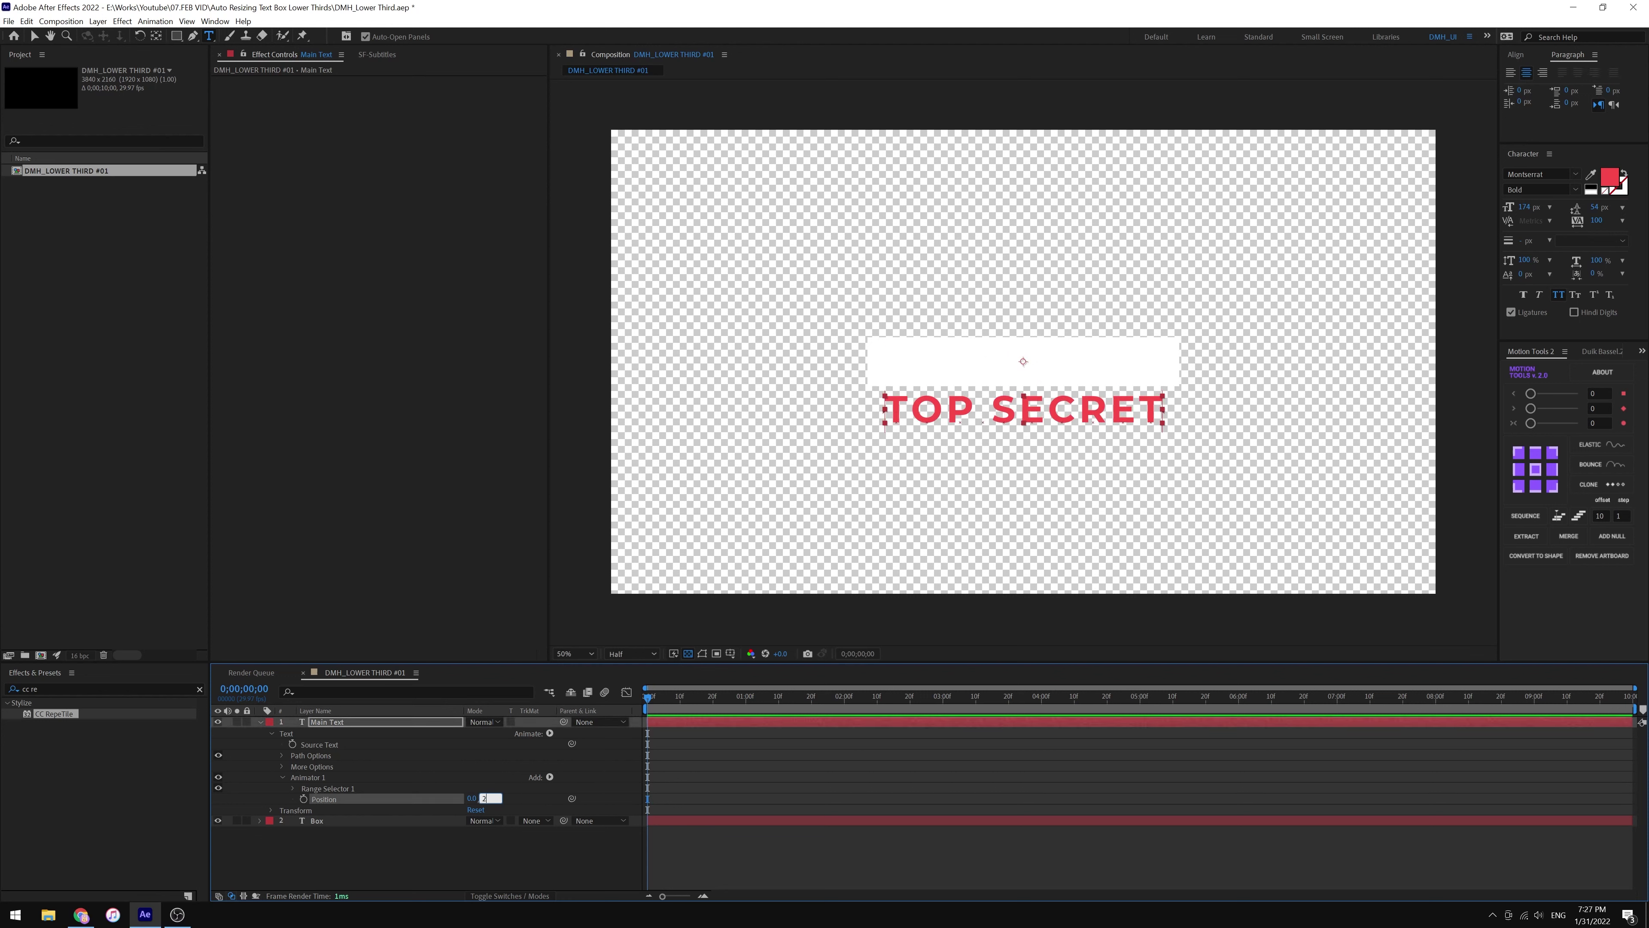
key("Return")
left_click(394, 857)
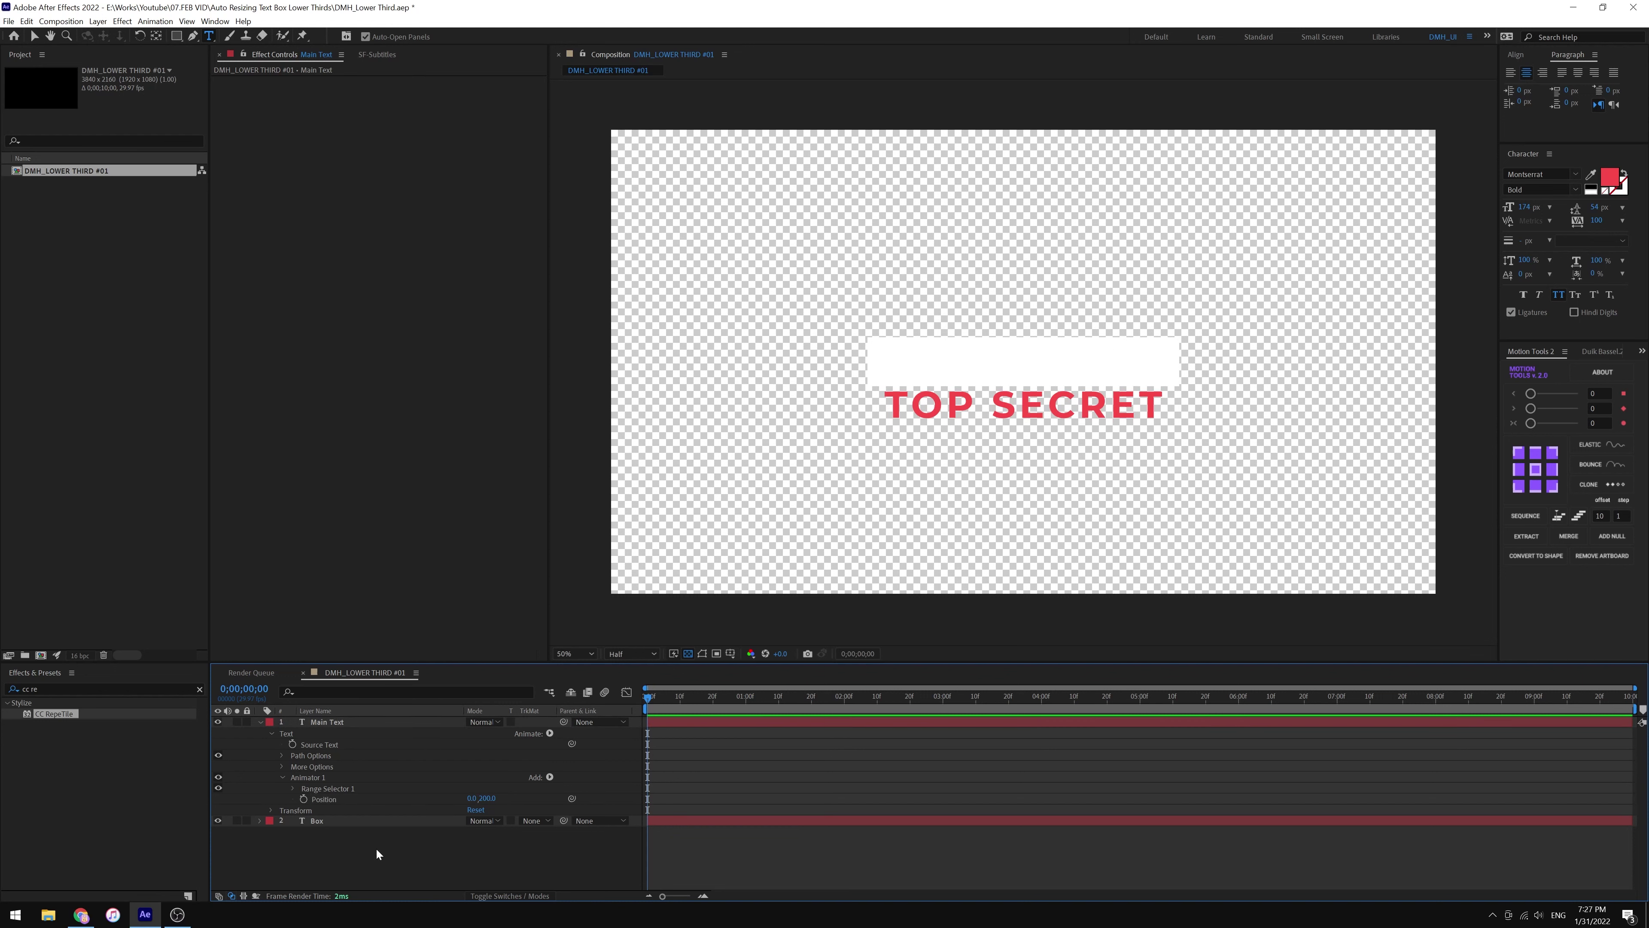
left_click(550, 777)
- Add Opacity to Animator 1 and set the range Shape to Ramp Up with Ease High 100%
mouse_move(578, 781)
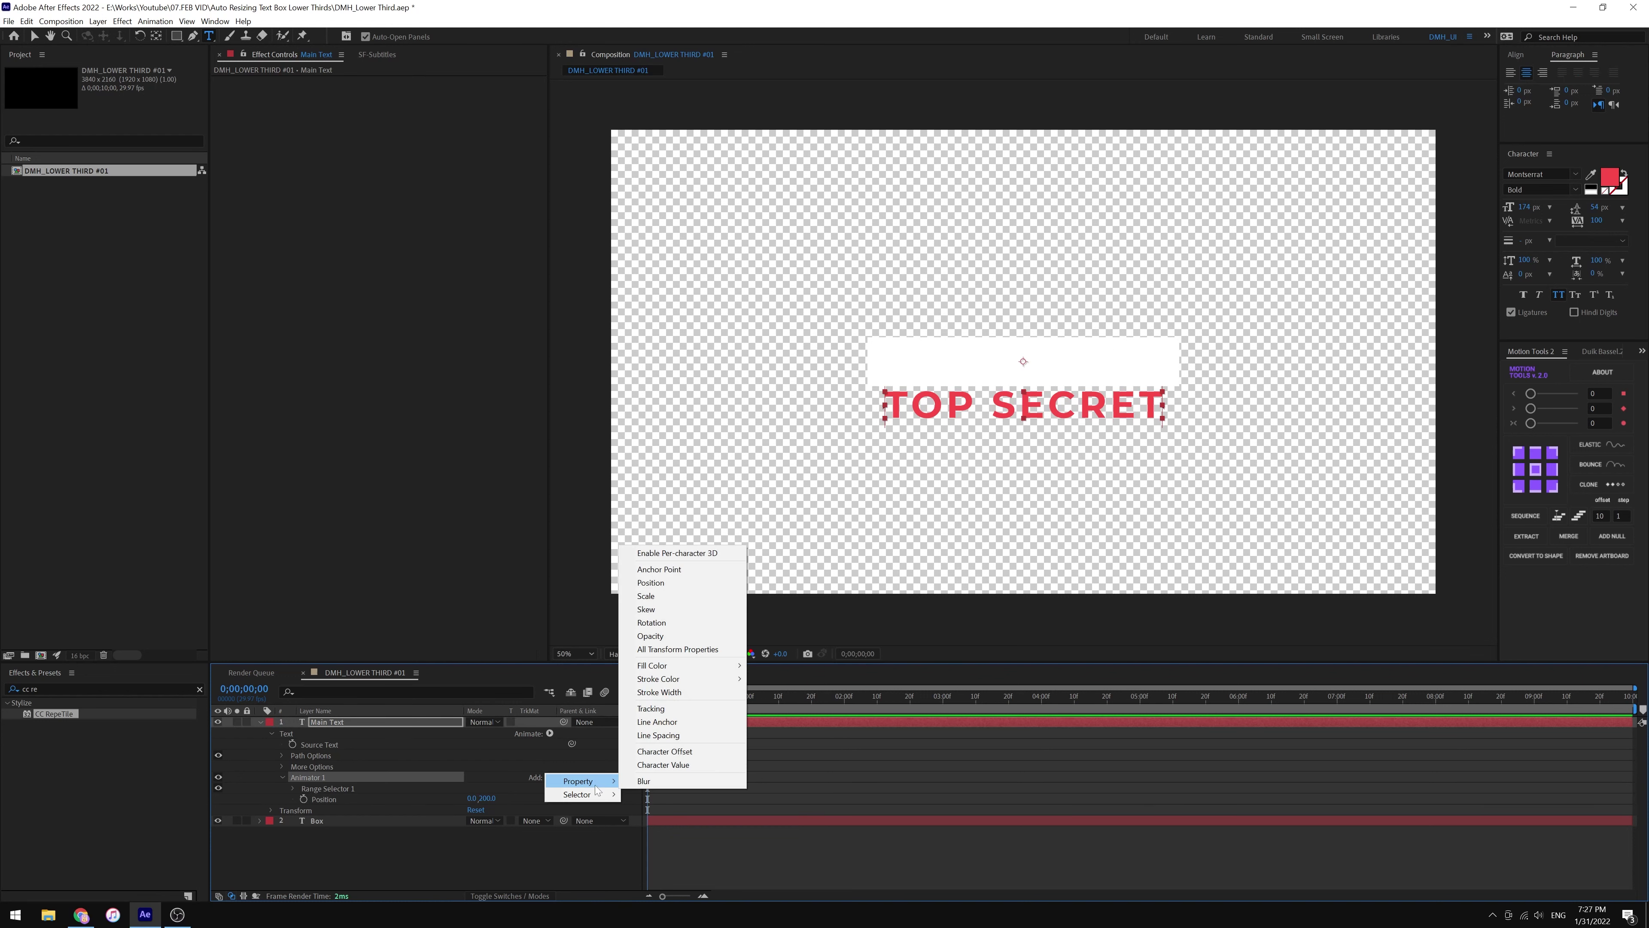
left_click(663, 636)
left_click_drag(469, 808, 520, 806)
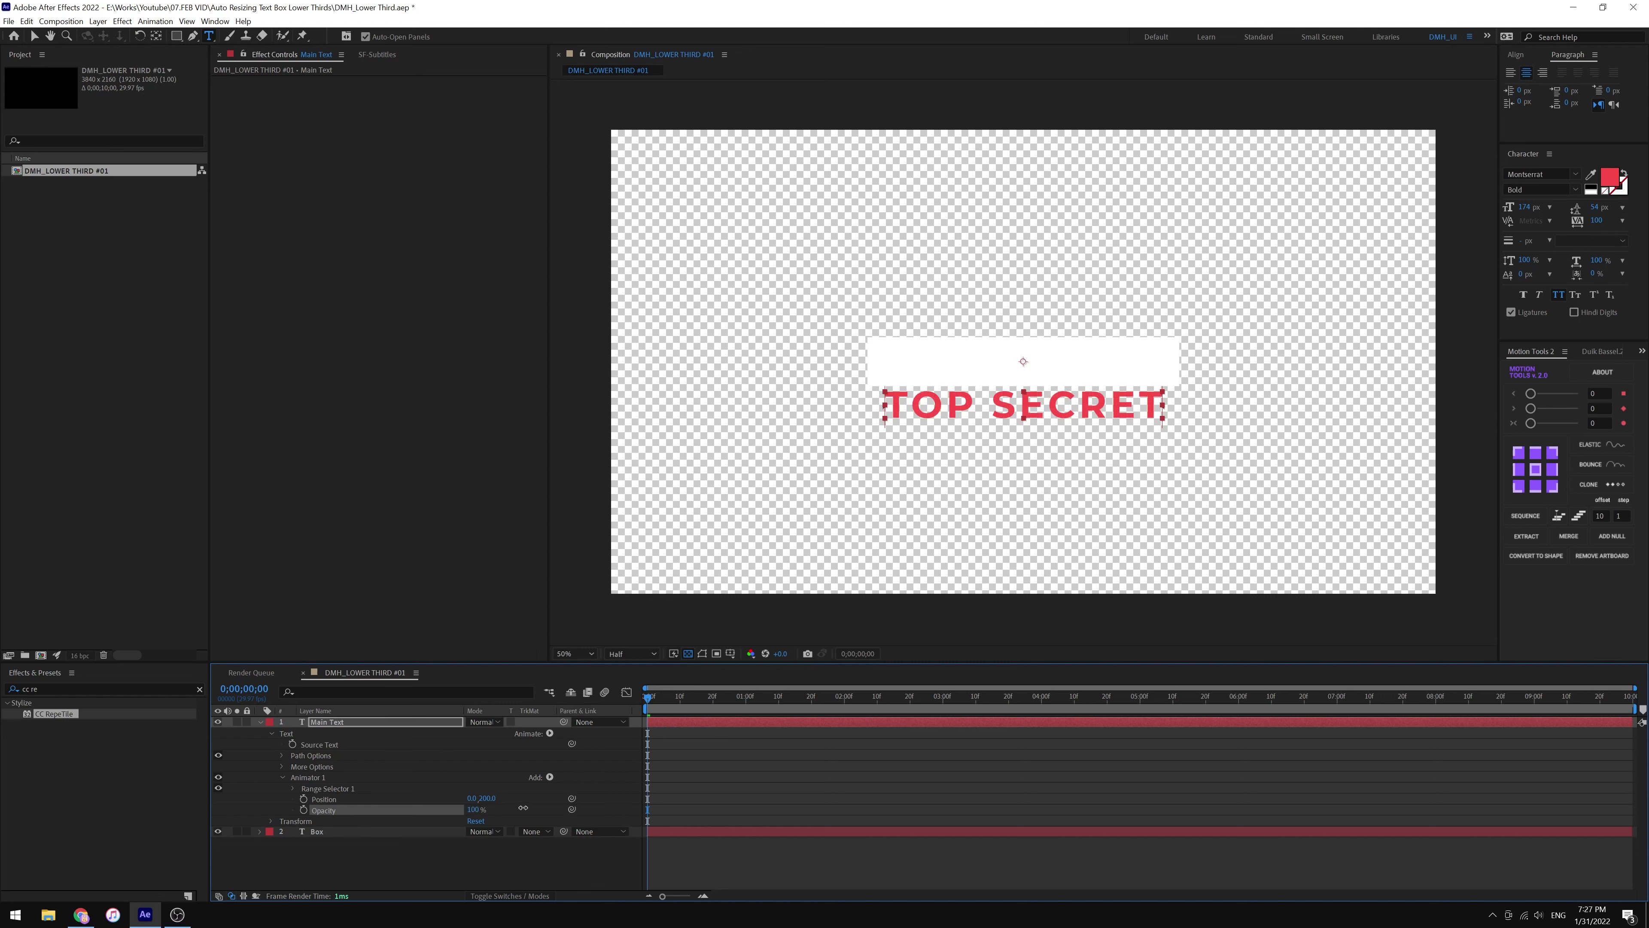
left_click(293, 788)
left_click_drag(470, 821, 491, 828)
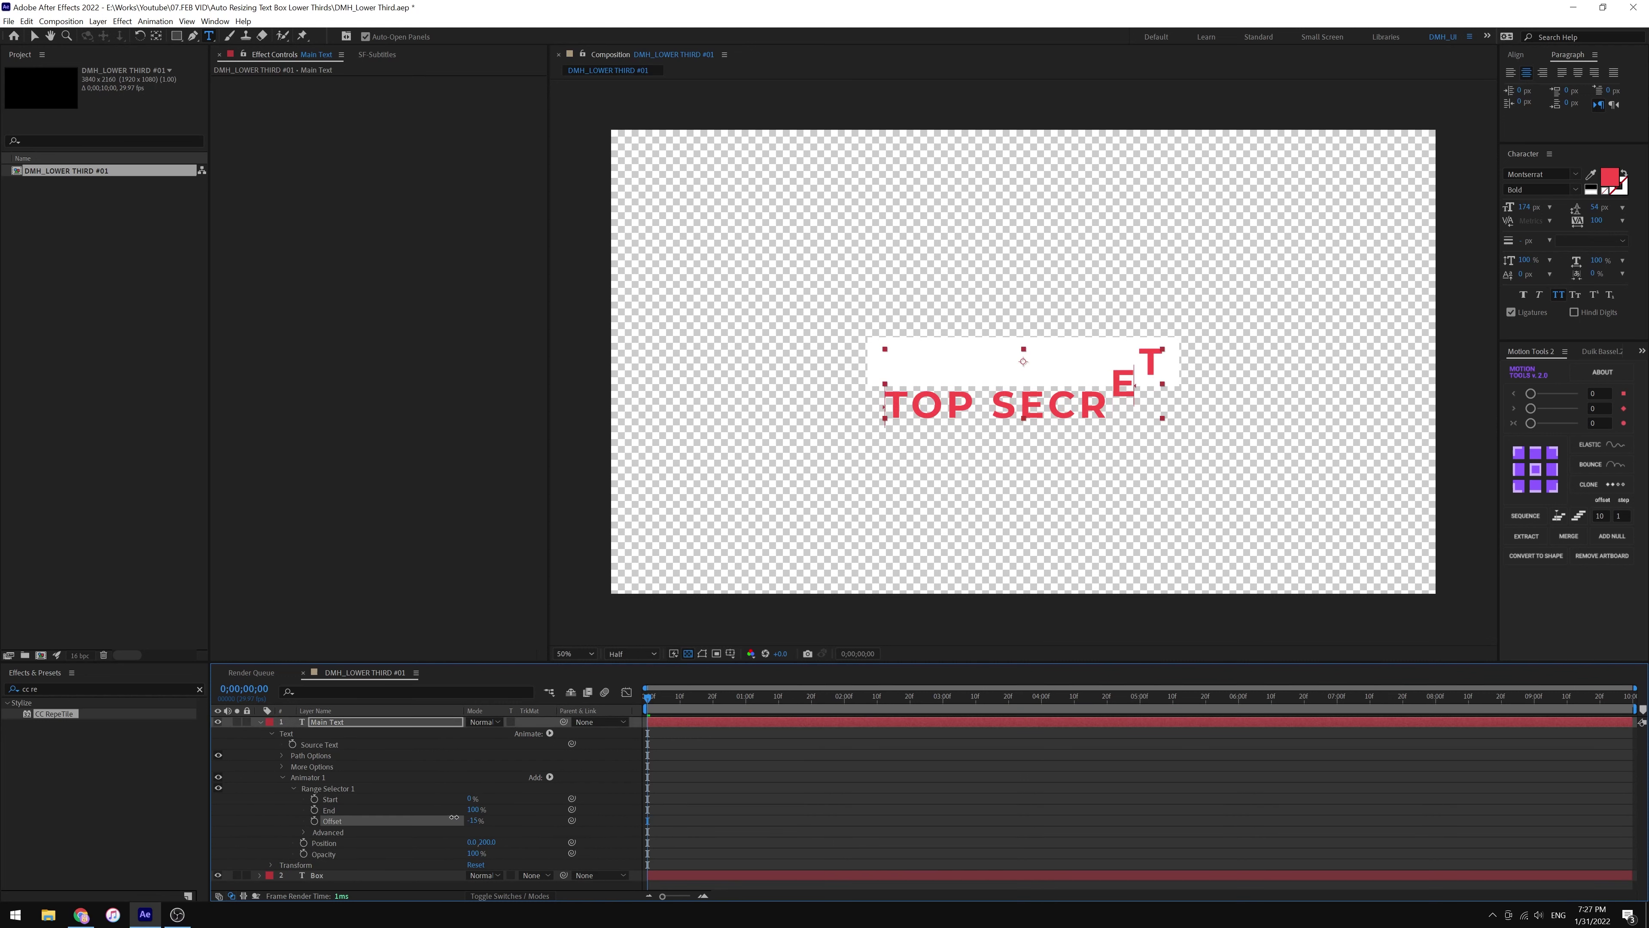
left_click(303, 832)
left_click(486, 840)
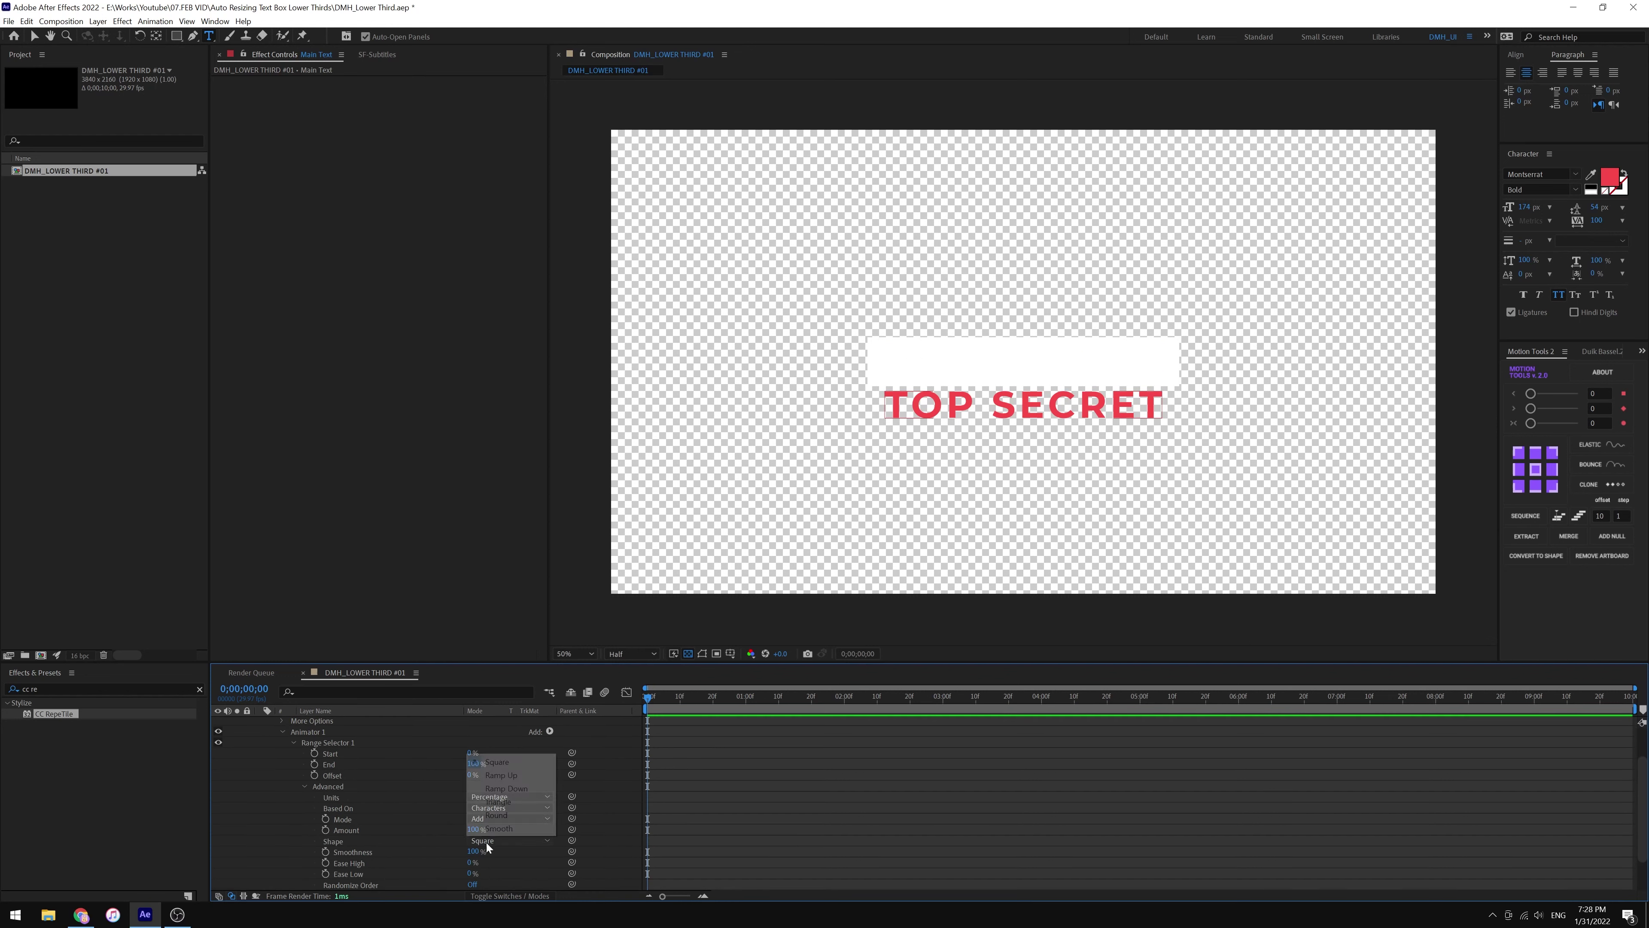
left_click(509, 775)
scroll(389, 819, "down", 2)
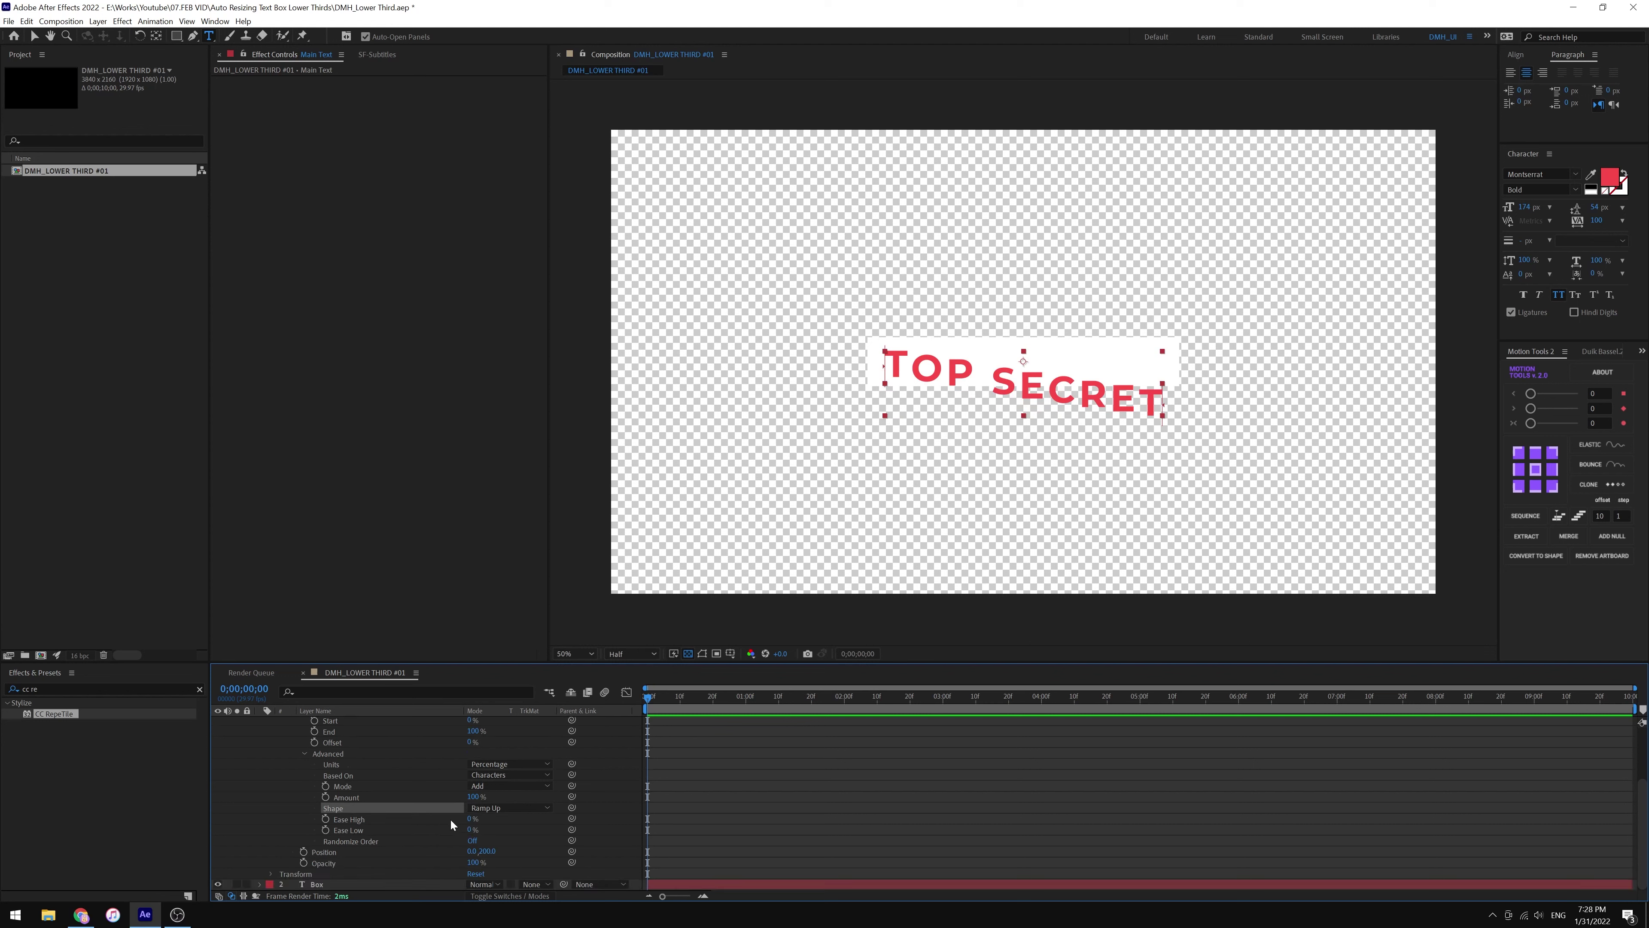
mouse_move(471, 818)
left_mouse_down()
mouse_move(519, 837)
mouse_move(338, 816)
left_mouse_up()
scroll(677, 817, "up", 3)
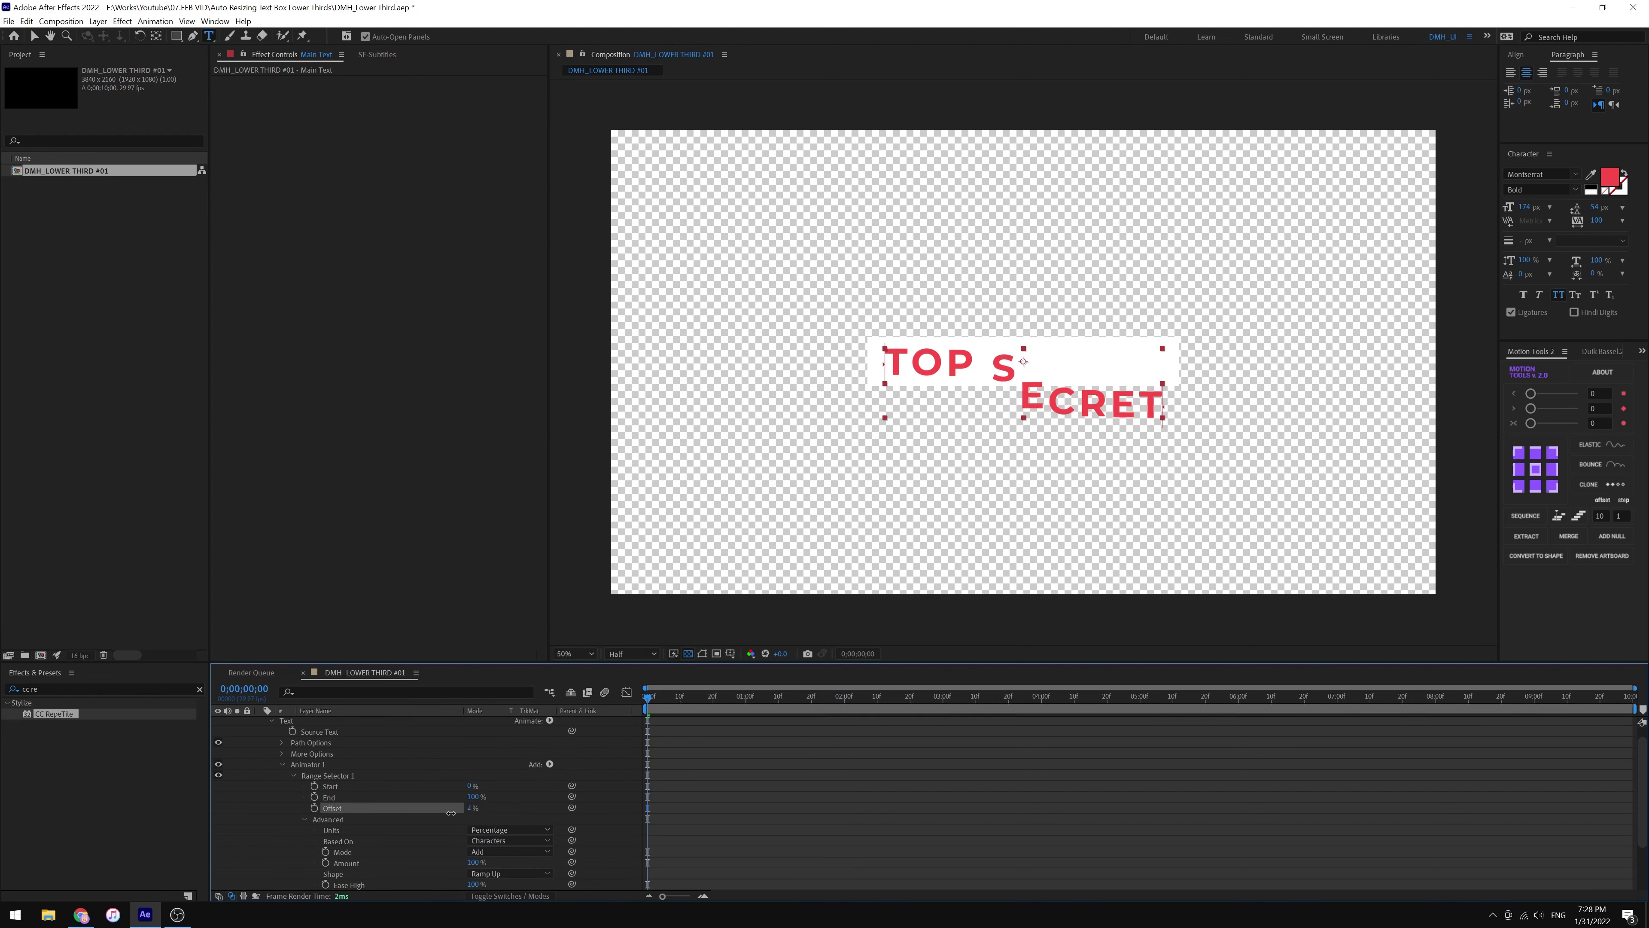
- Keyframe the range selector Offset from 0 to 2 seconds and preview it
left_click(315, 806)
left_click_drag(667, 705, 844, 712)
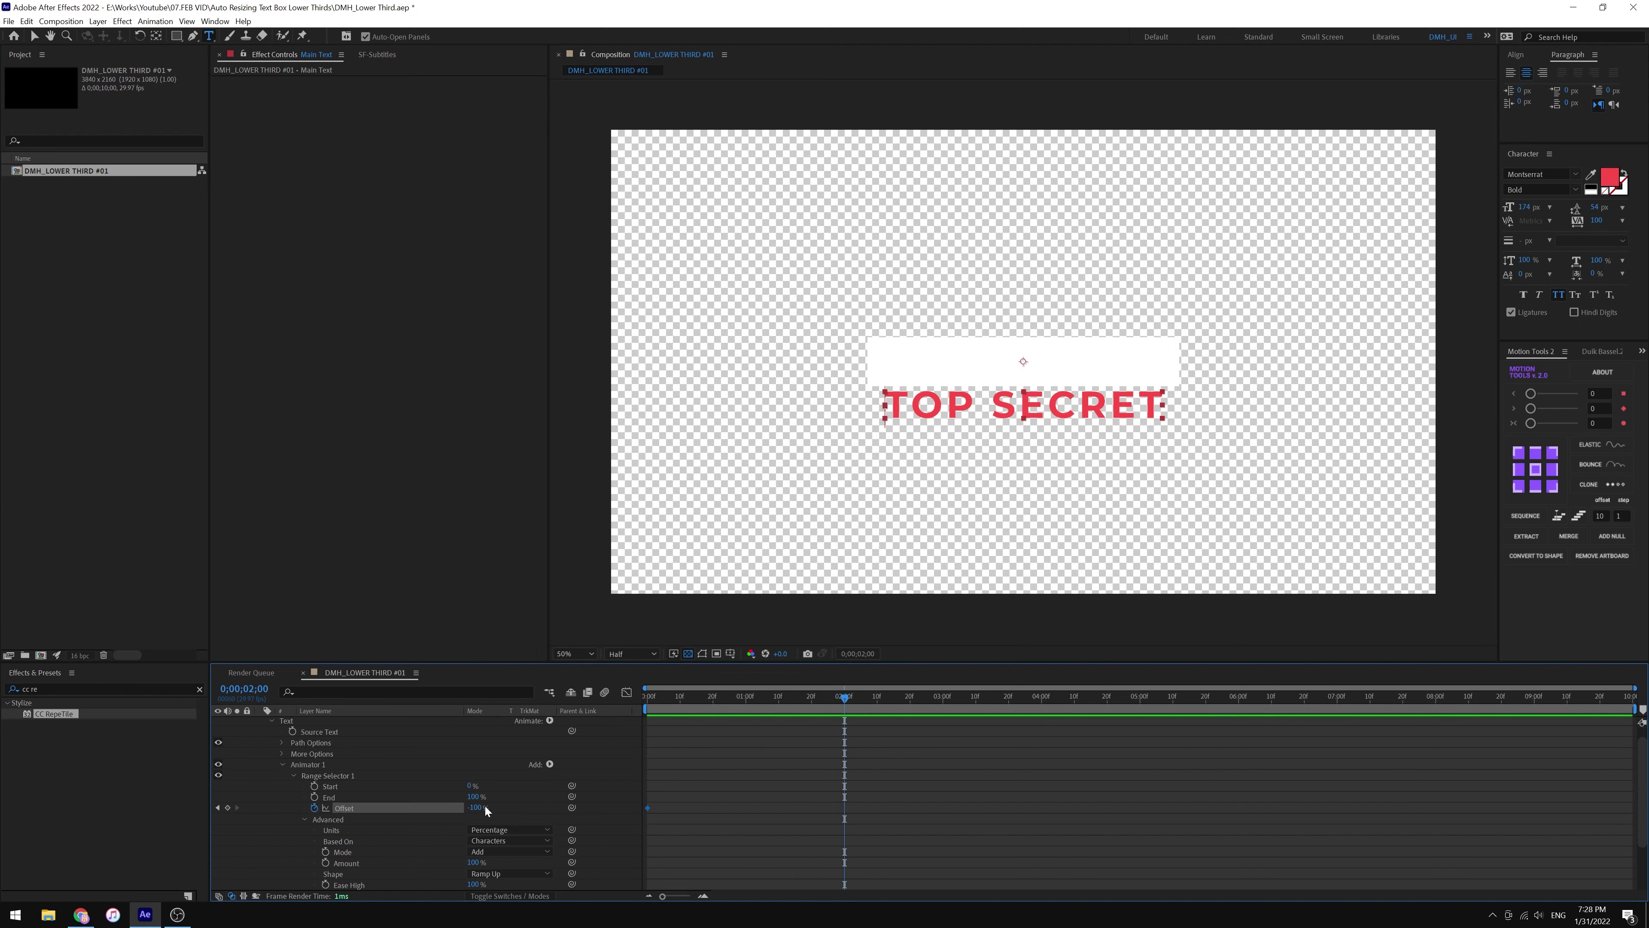
left_click_drag(474, 808, 613, 804)
key("space")
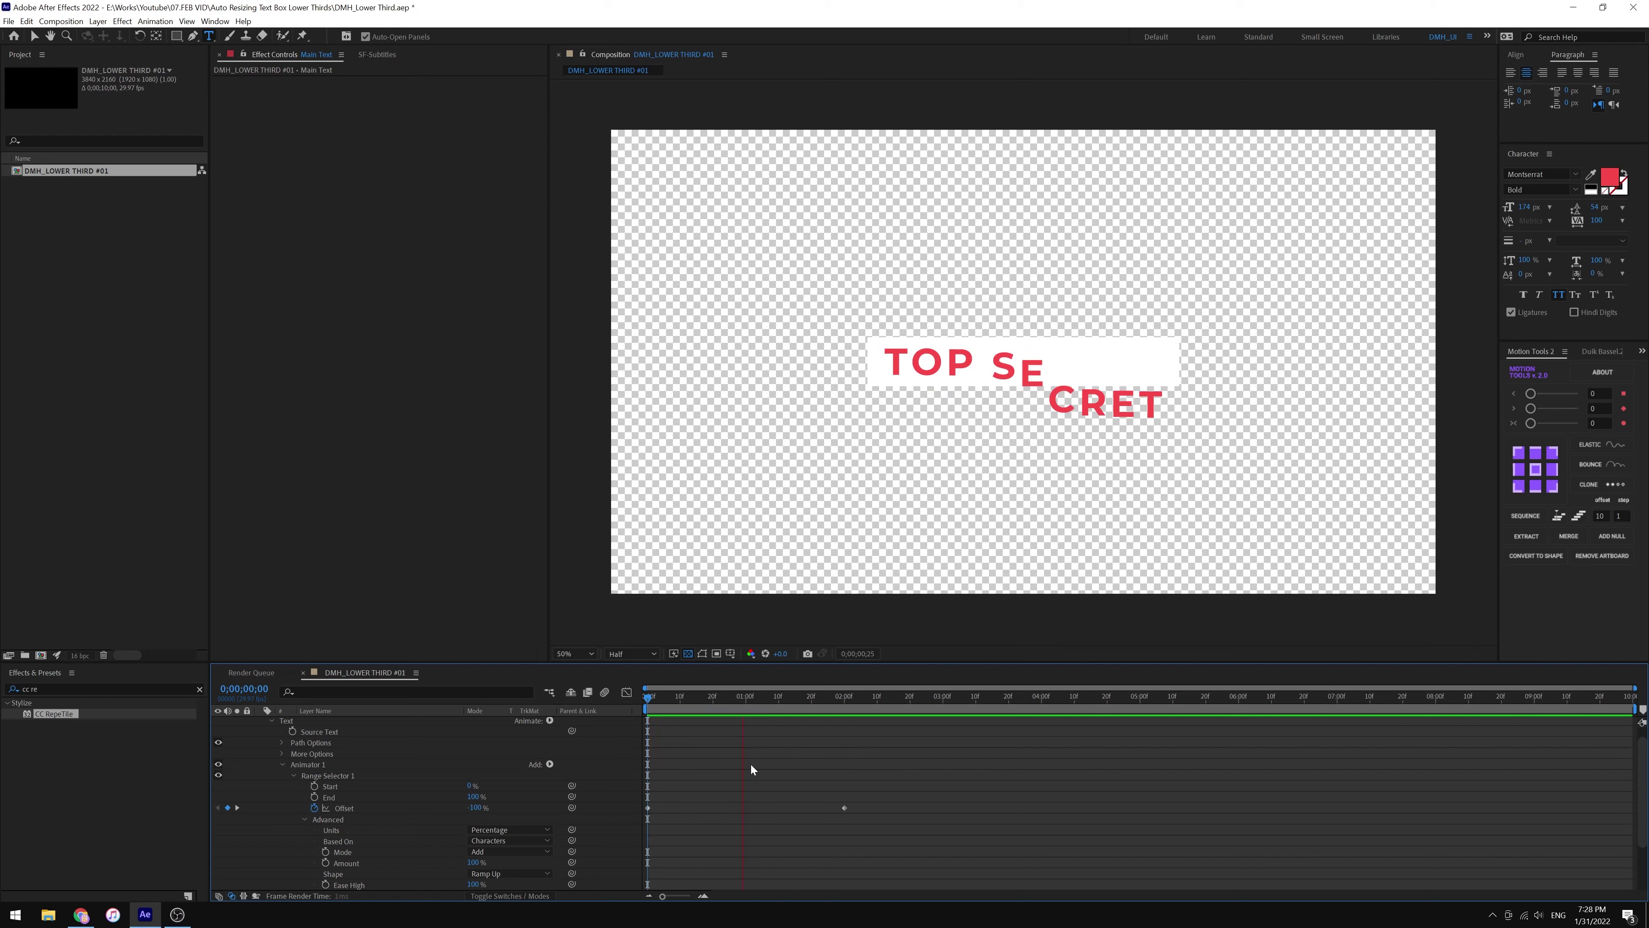
left_click(809, 701)
key("k")
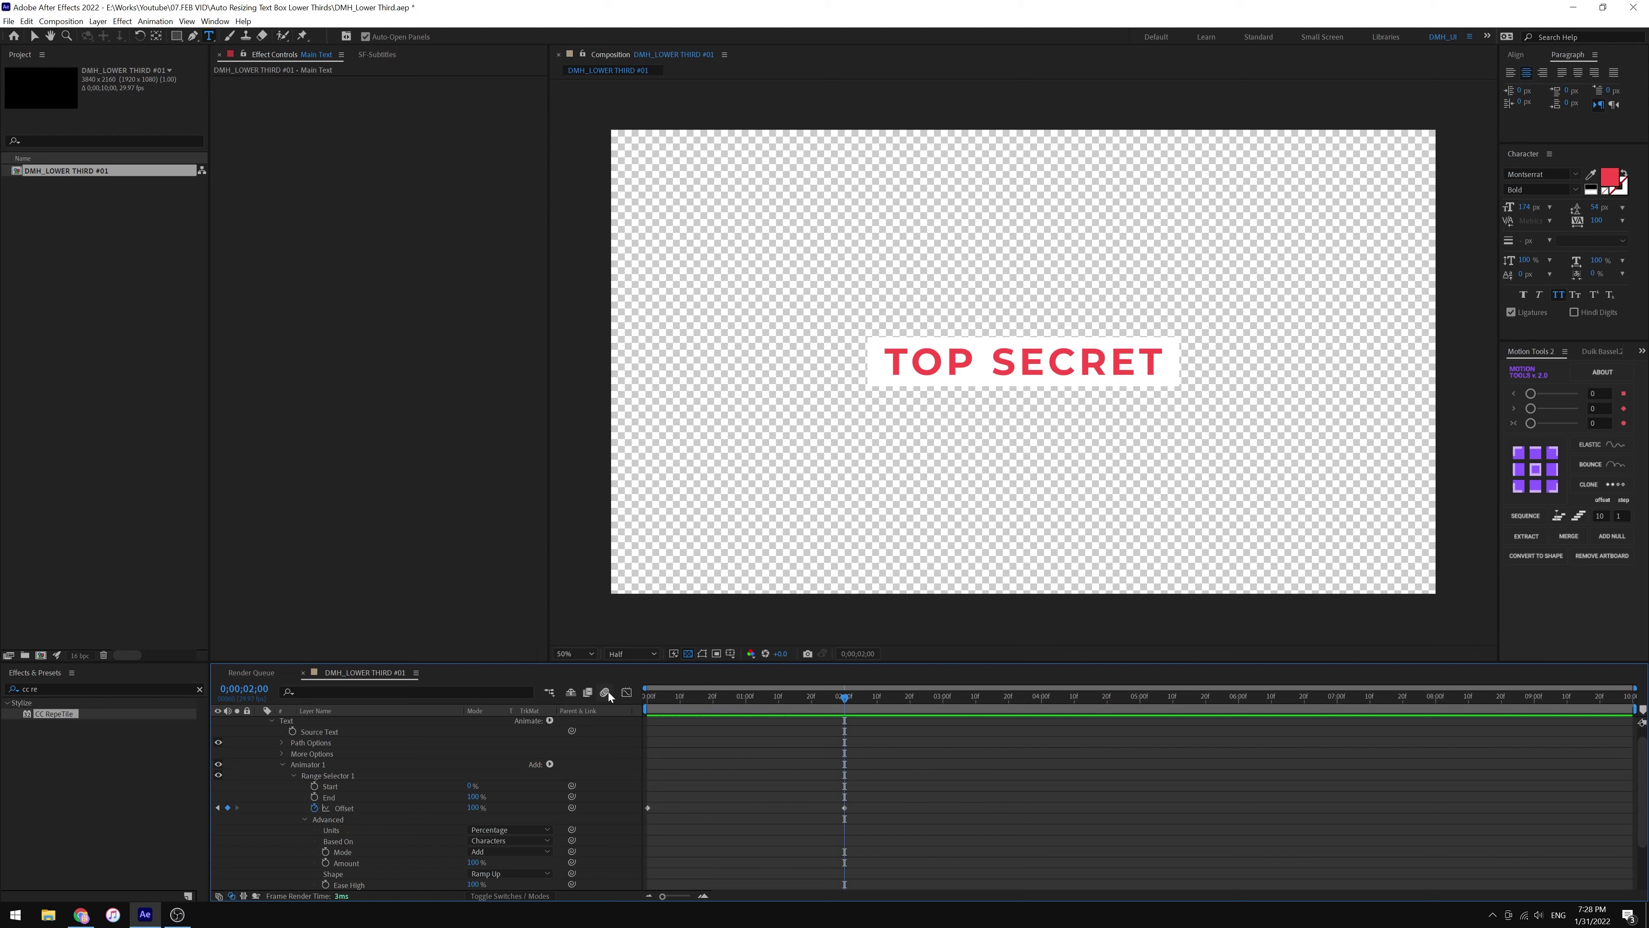
left_click(607, 693)
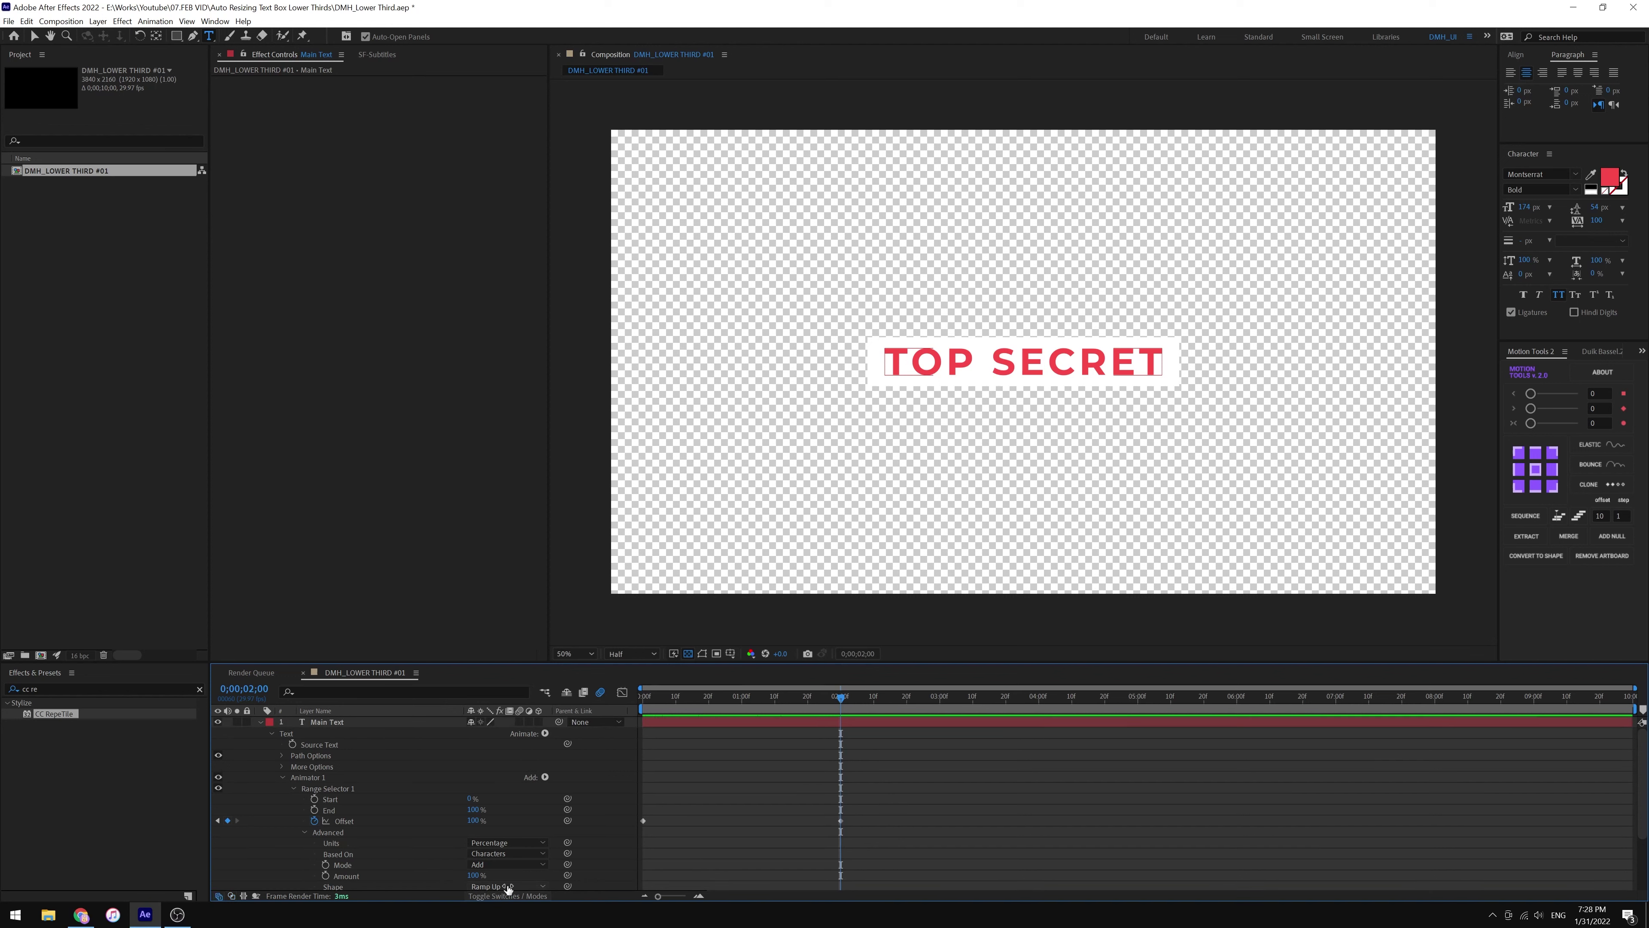
key("space")
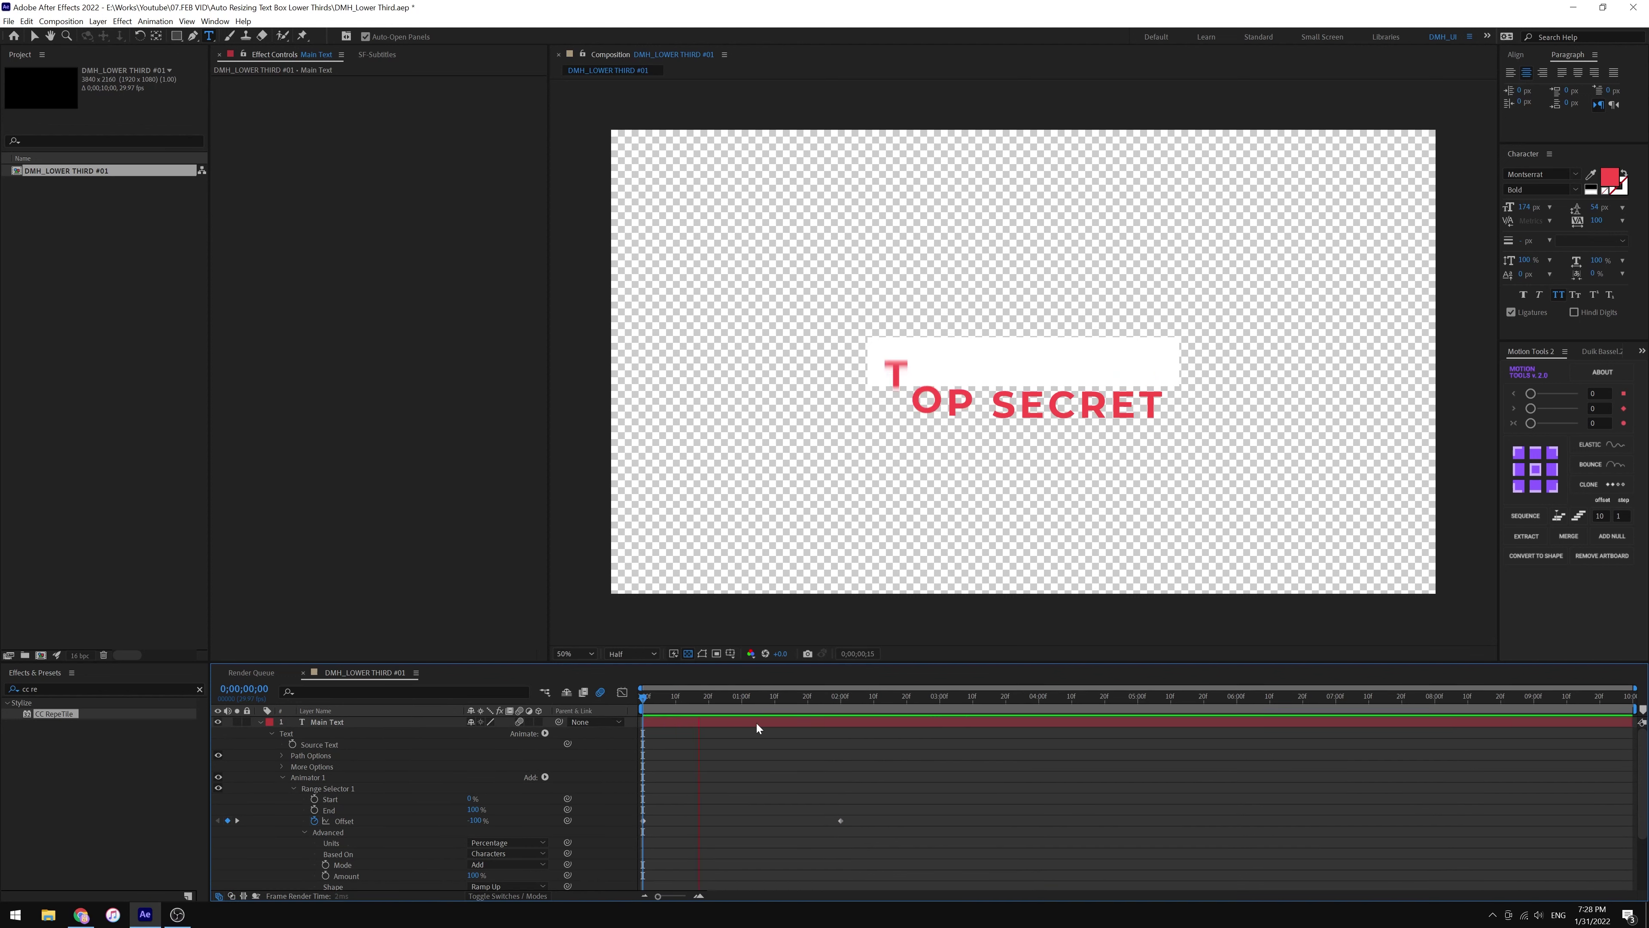
- Apply Easy Ease to both Offset keyframes and preview the animation
left_click_drag(896, 779, 634, 858)
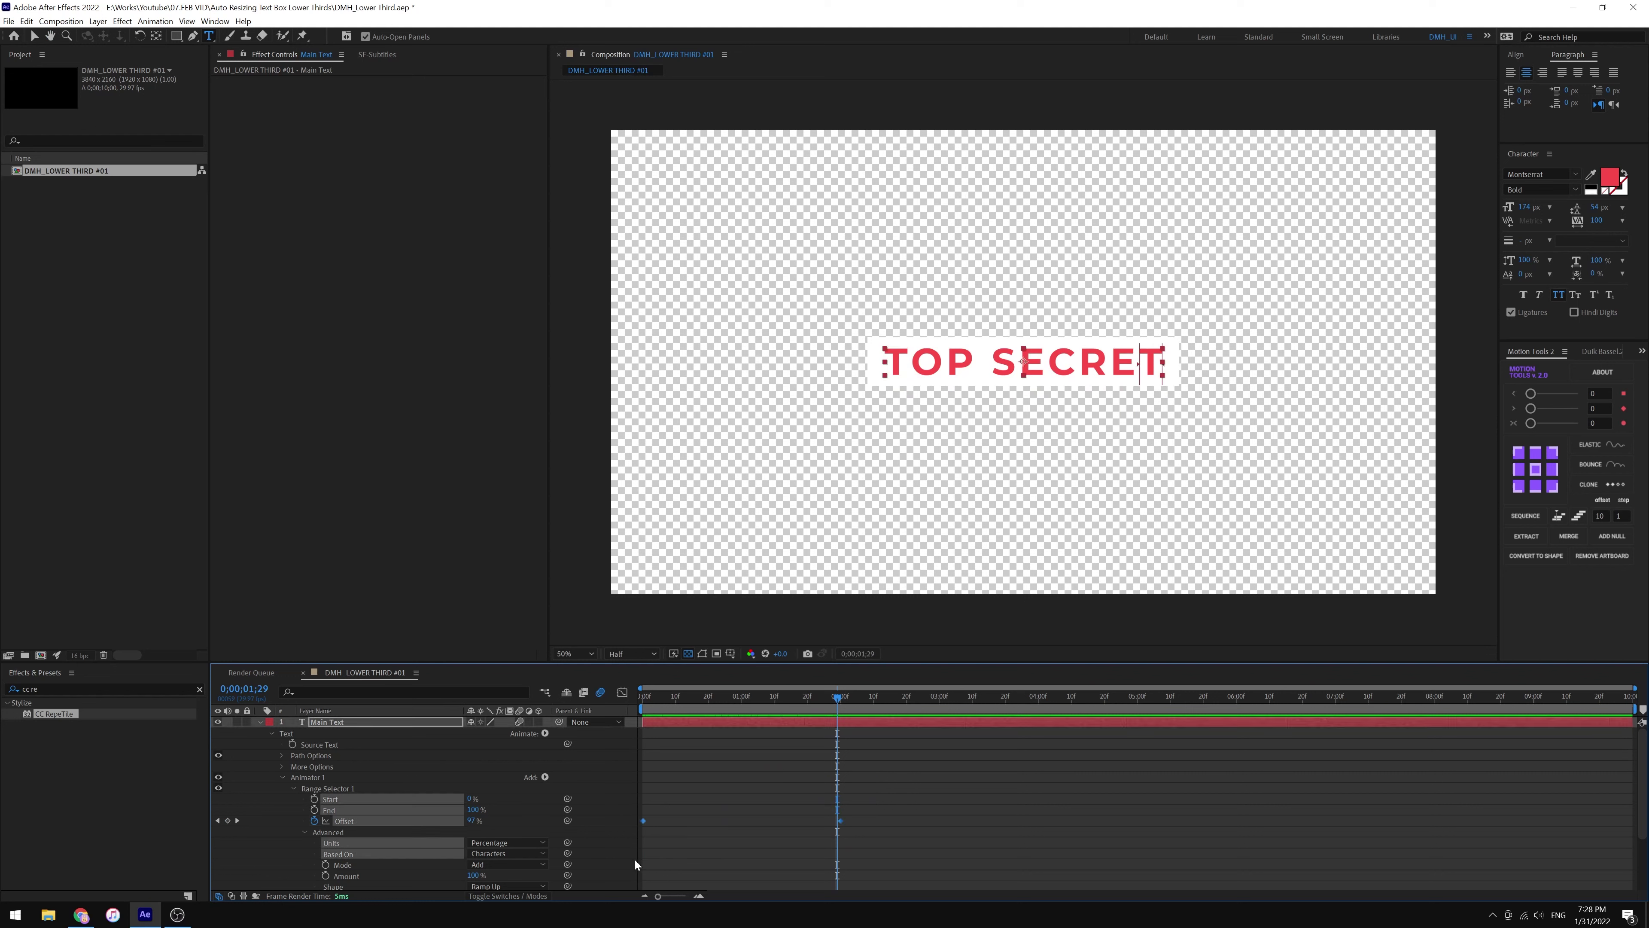
right_click(643, 820)
mouse_move(721, 908)
left_click(815, 737)
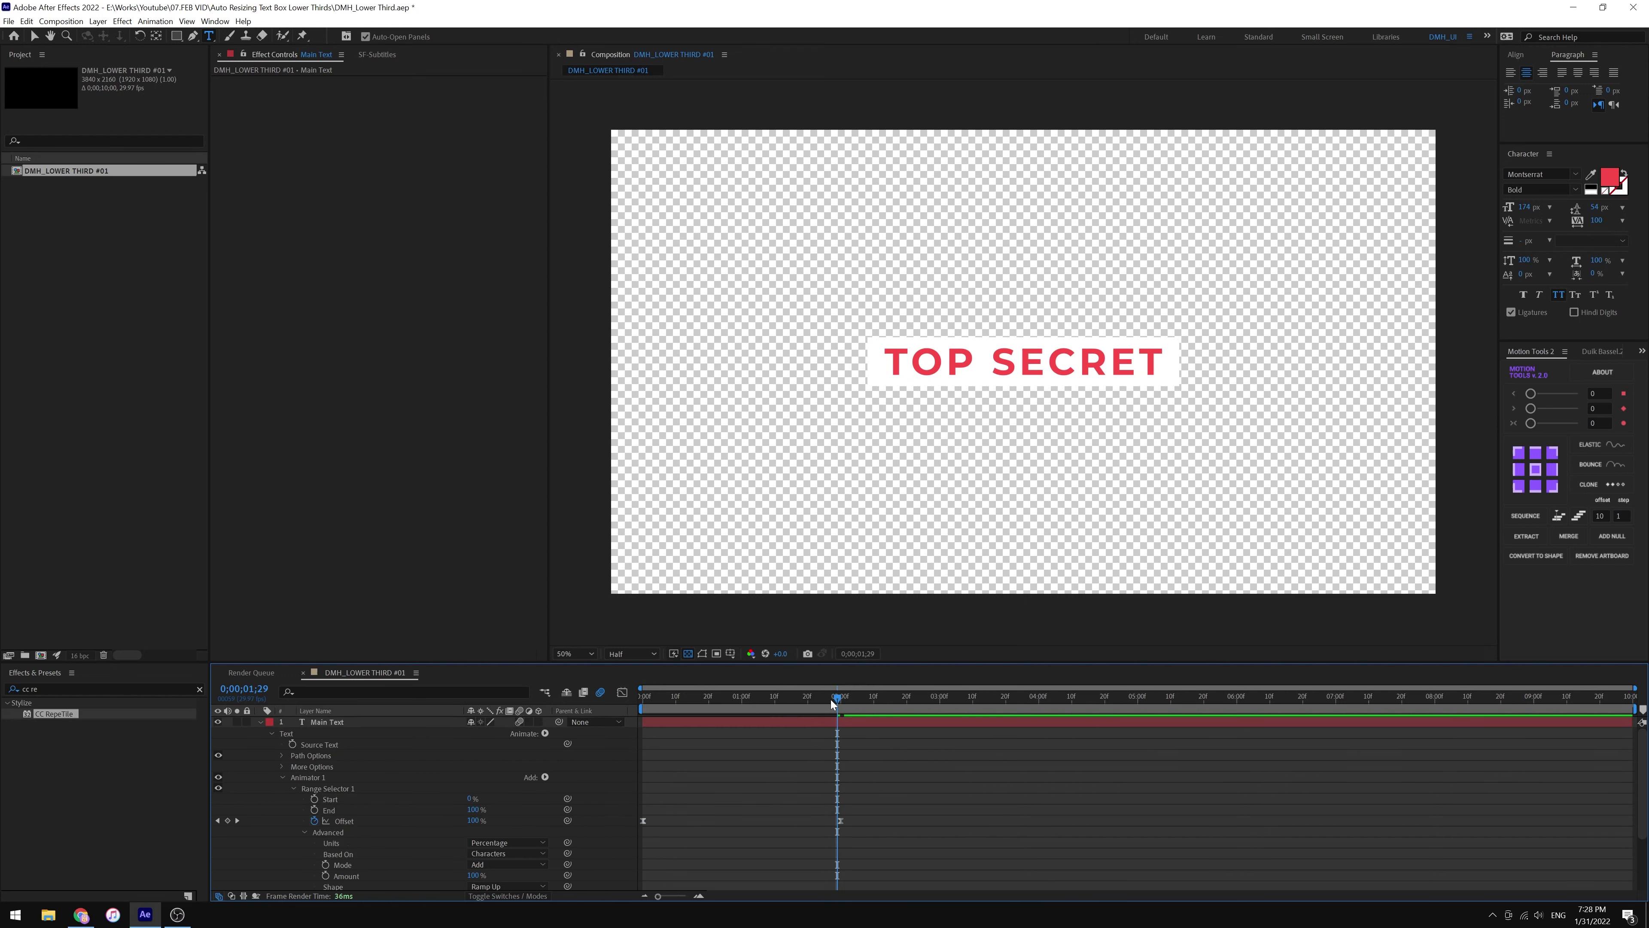
key("space")
left_click(841, 699)
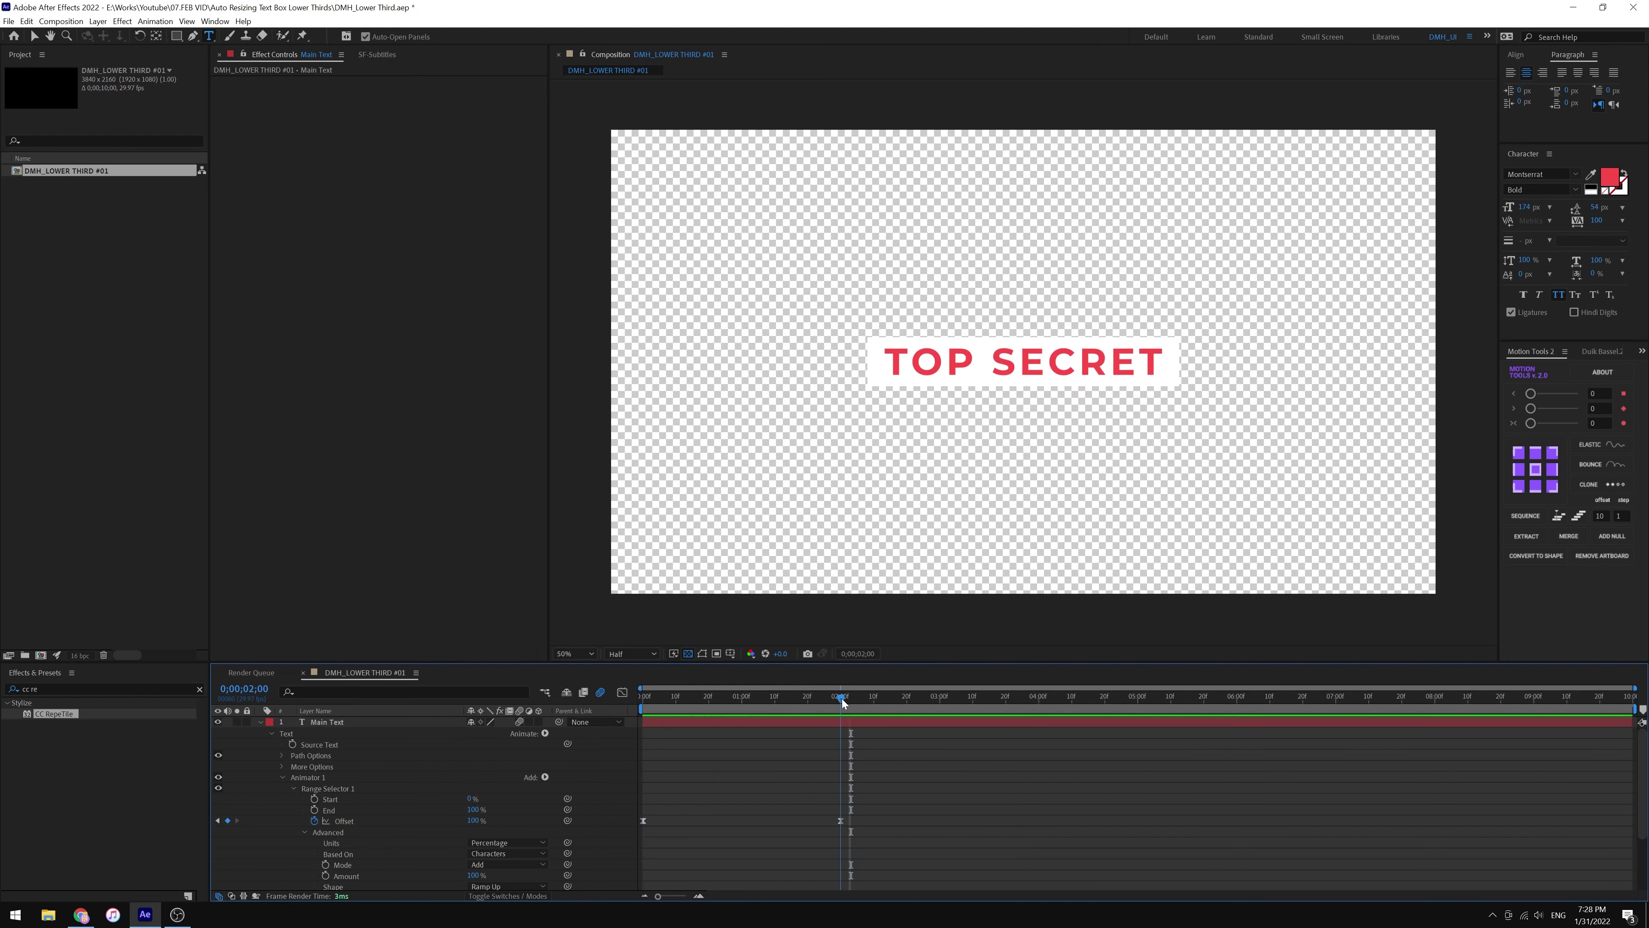
left_click(842, 716)
- Turn Randomize Order on for the range selector and preview the result
scroll(283, 814, "down", 3)
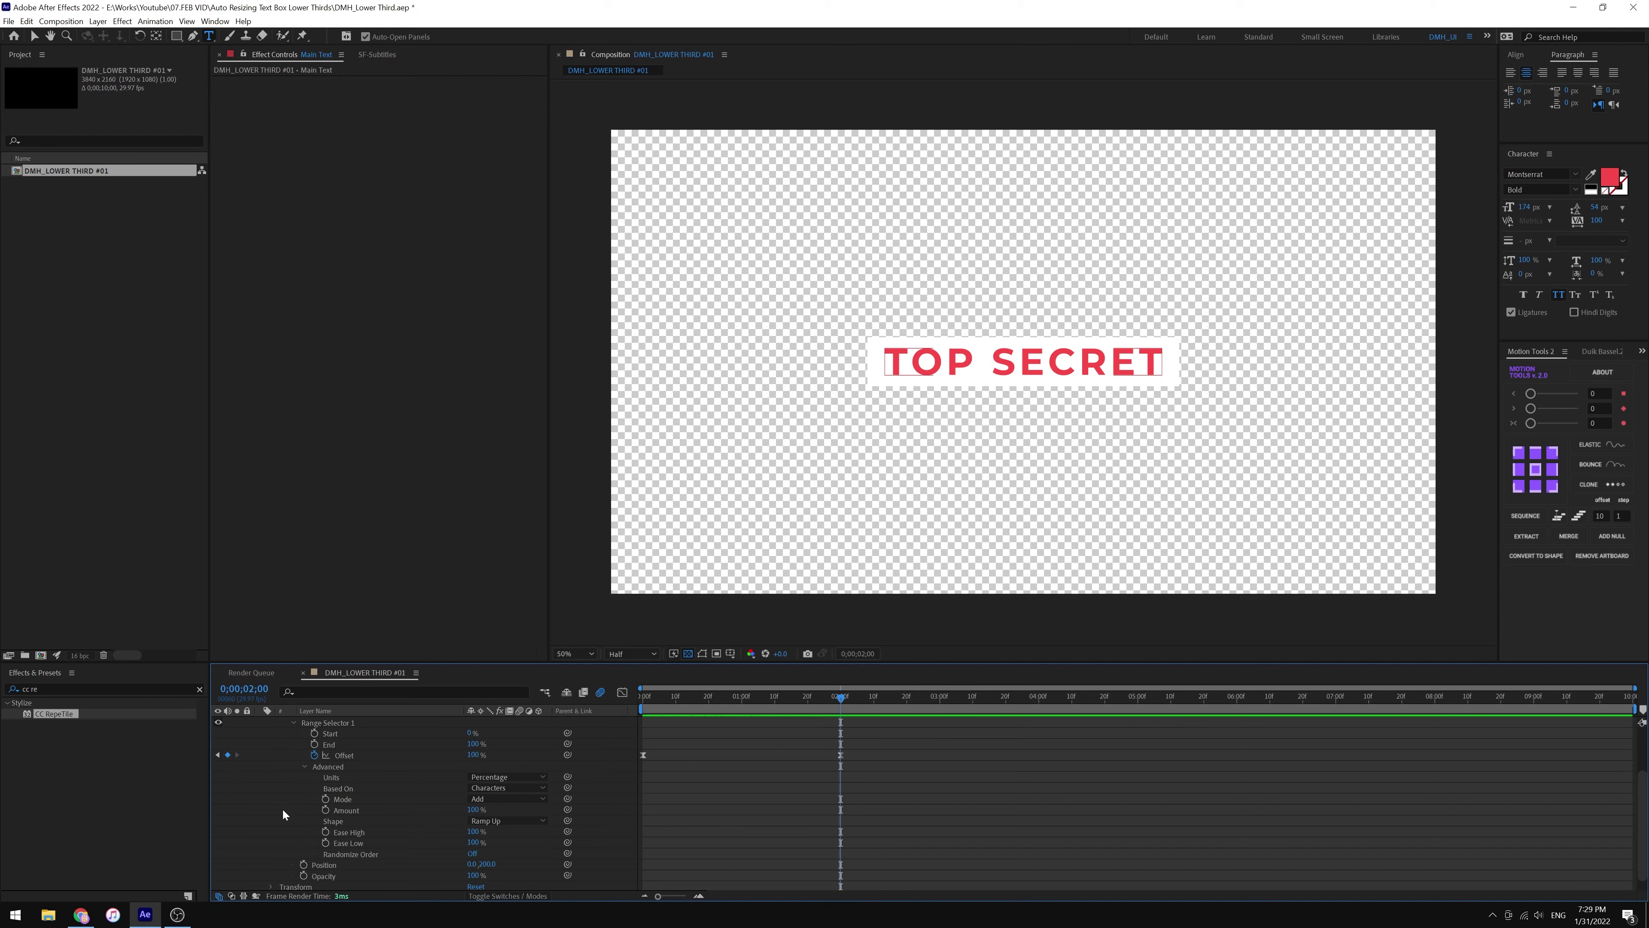
left_click(472, 854)
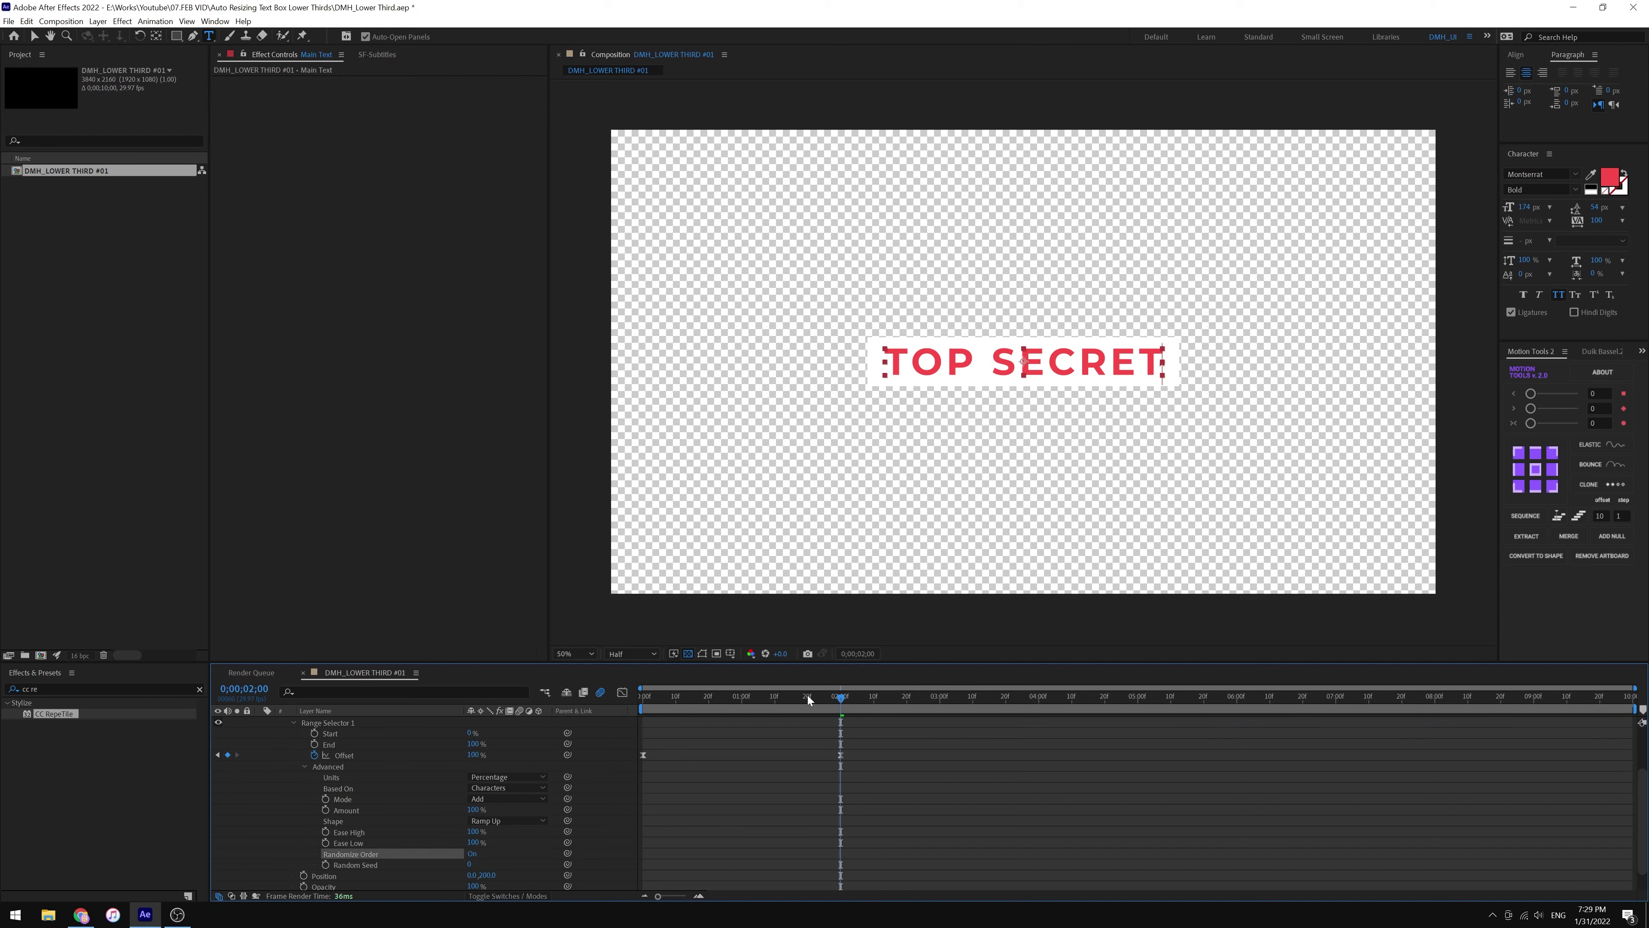
key("space")
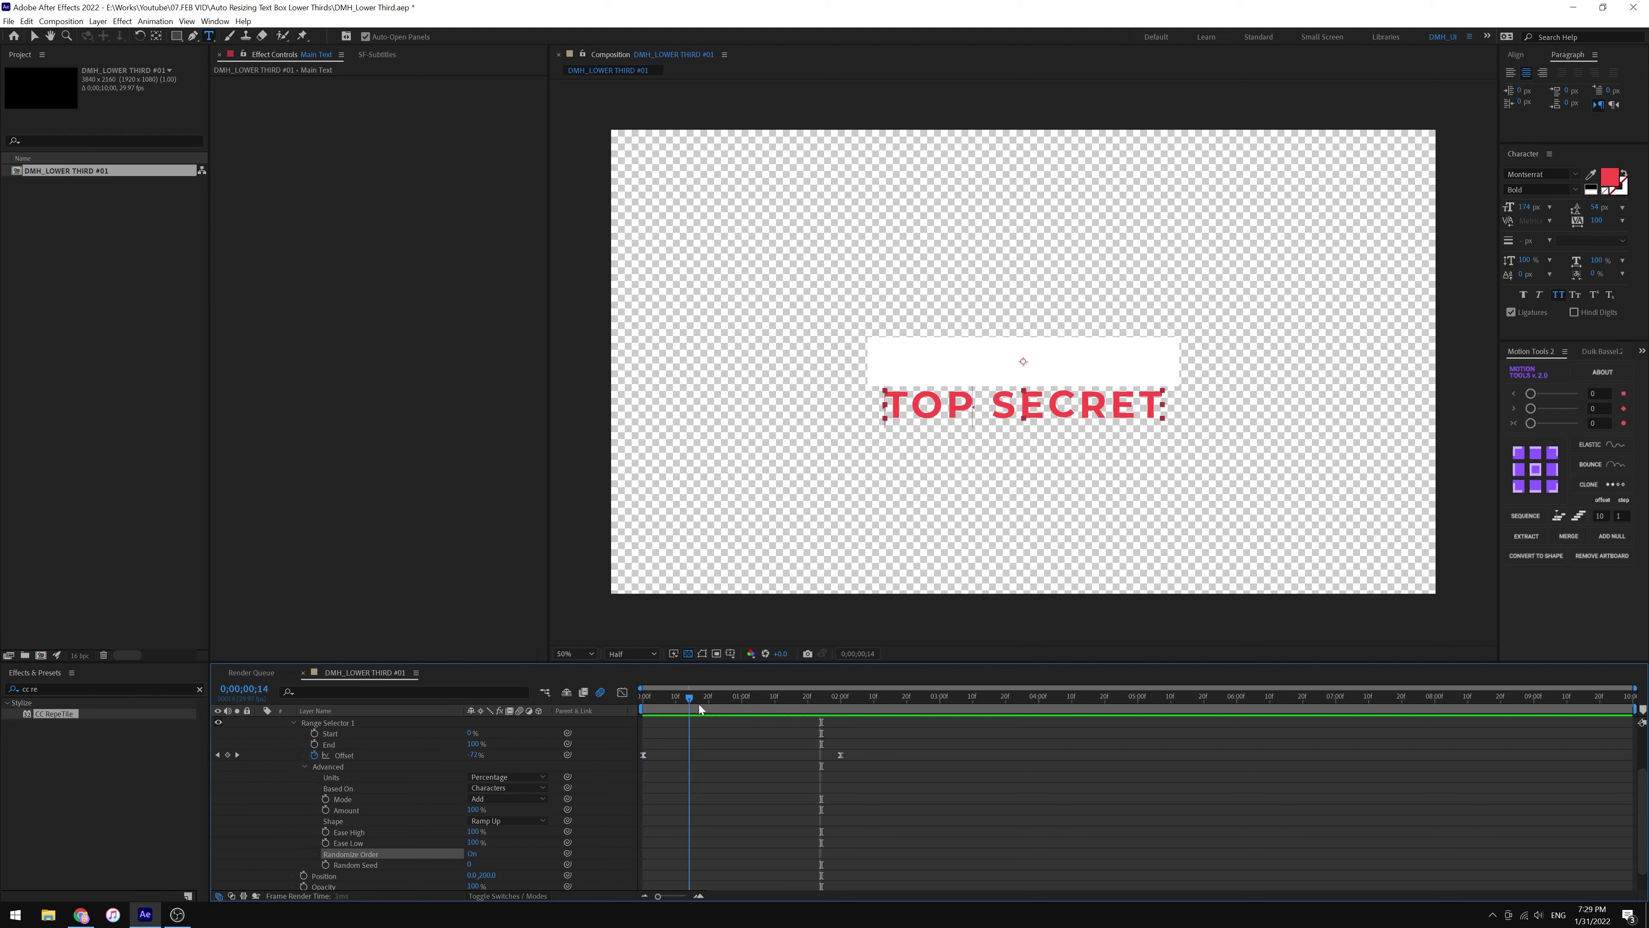
left_click(838, 706)
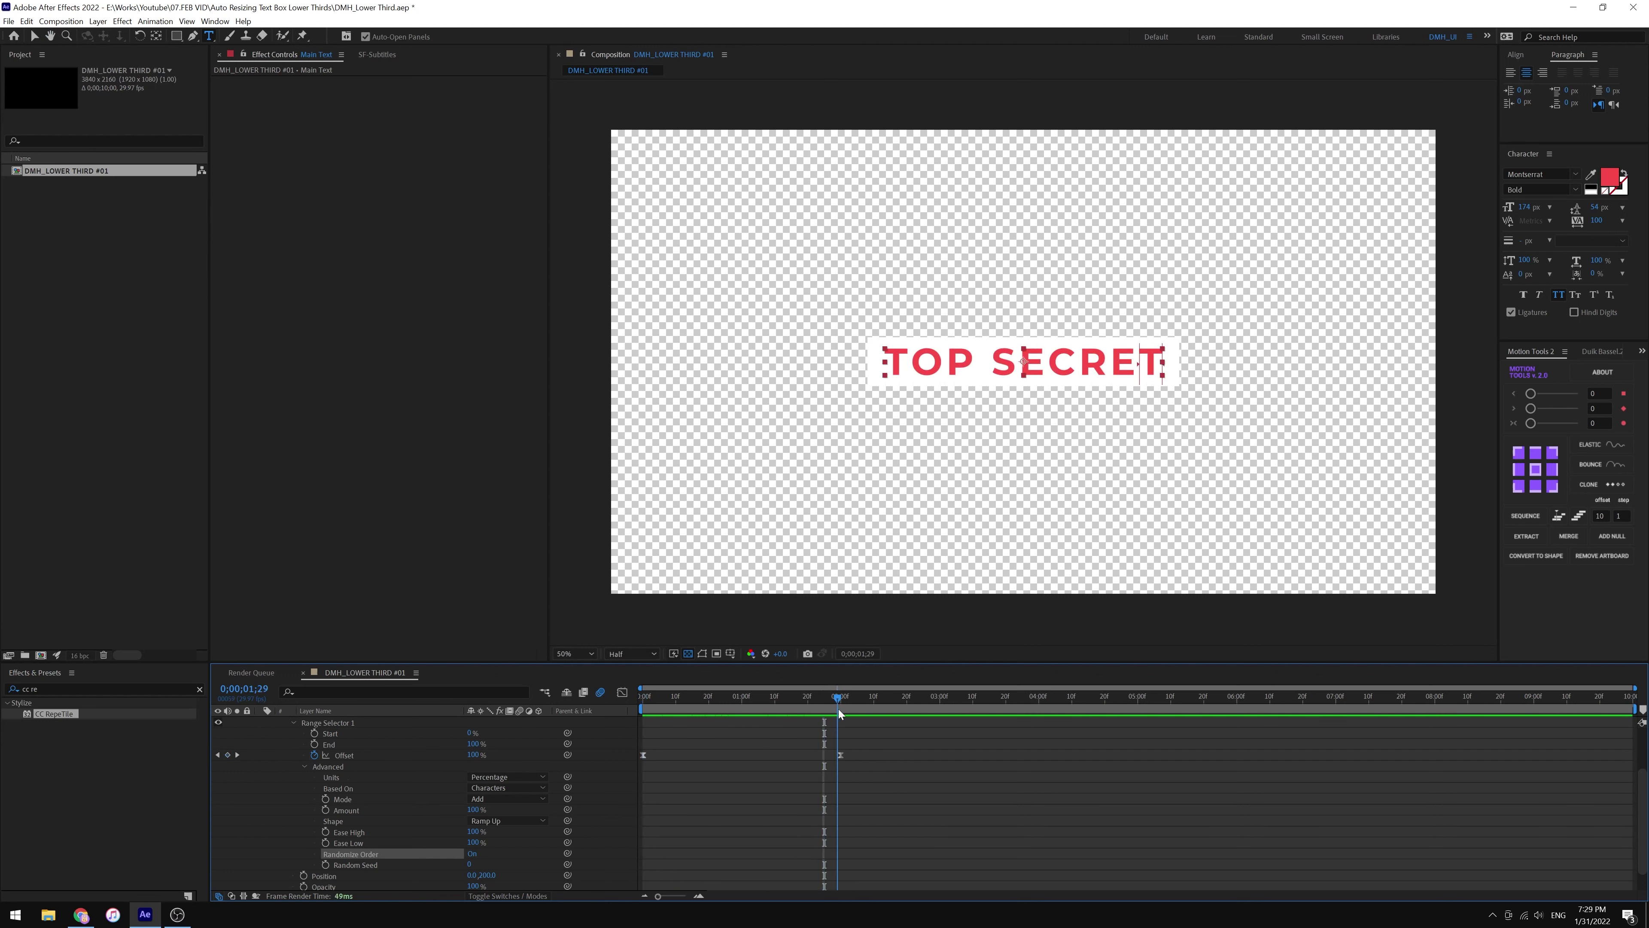
left_click_drag(838, 708, 841, 709)
- Set Animator 1's Opacity to 0% so the letters fade in
left_click(304, 767)
left_click(293, 789)
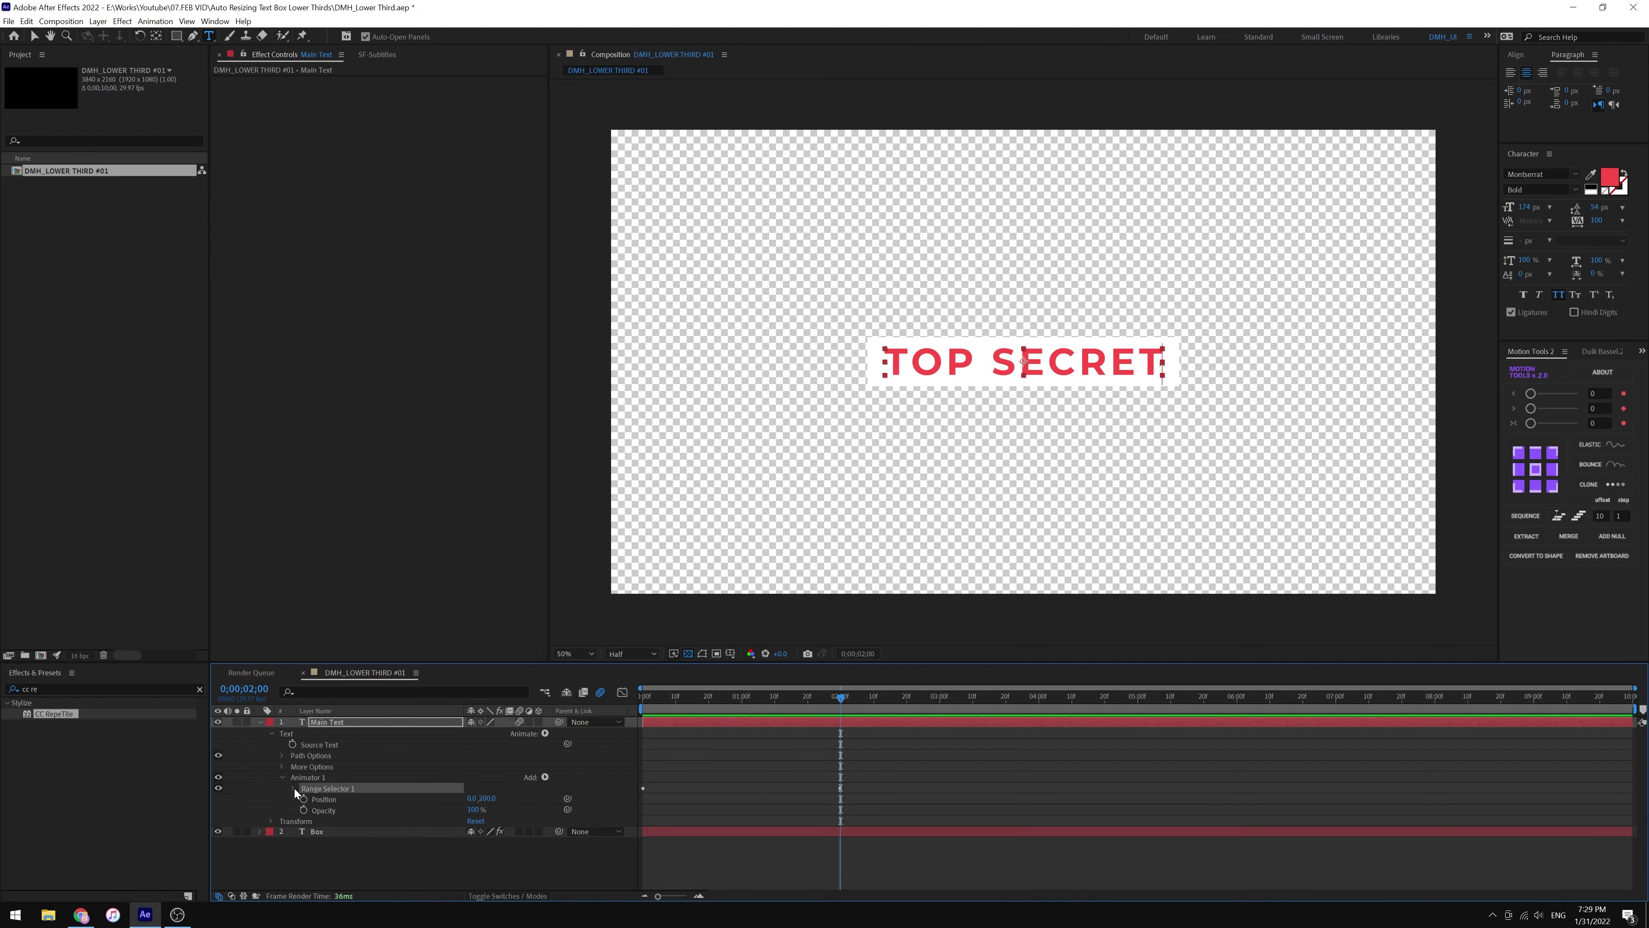
left_click(475, 810)
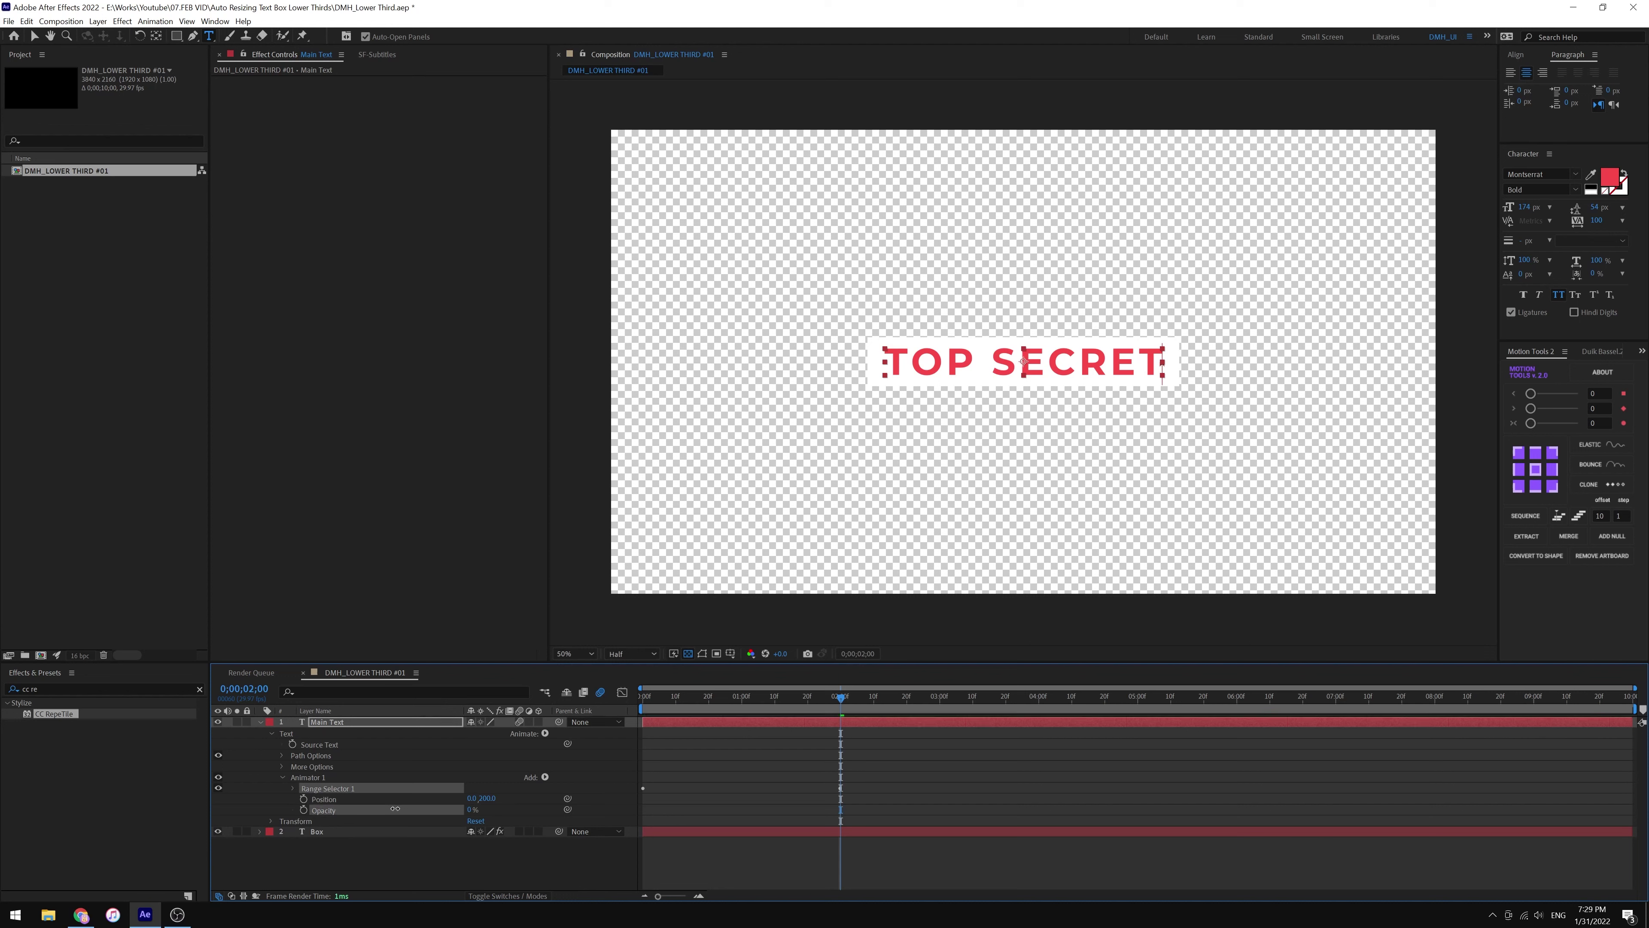
type("1")
key("Return")
left_click_drag(740, 698, 719, 712)
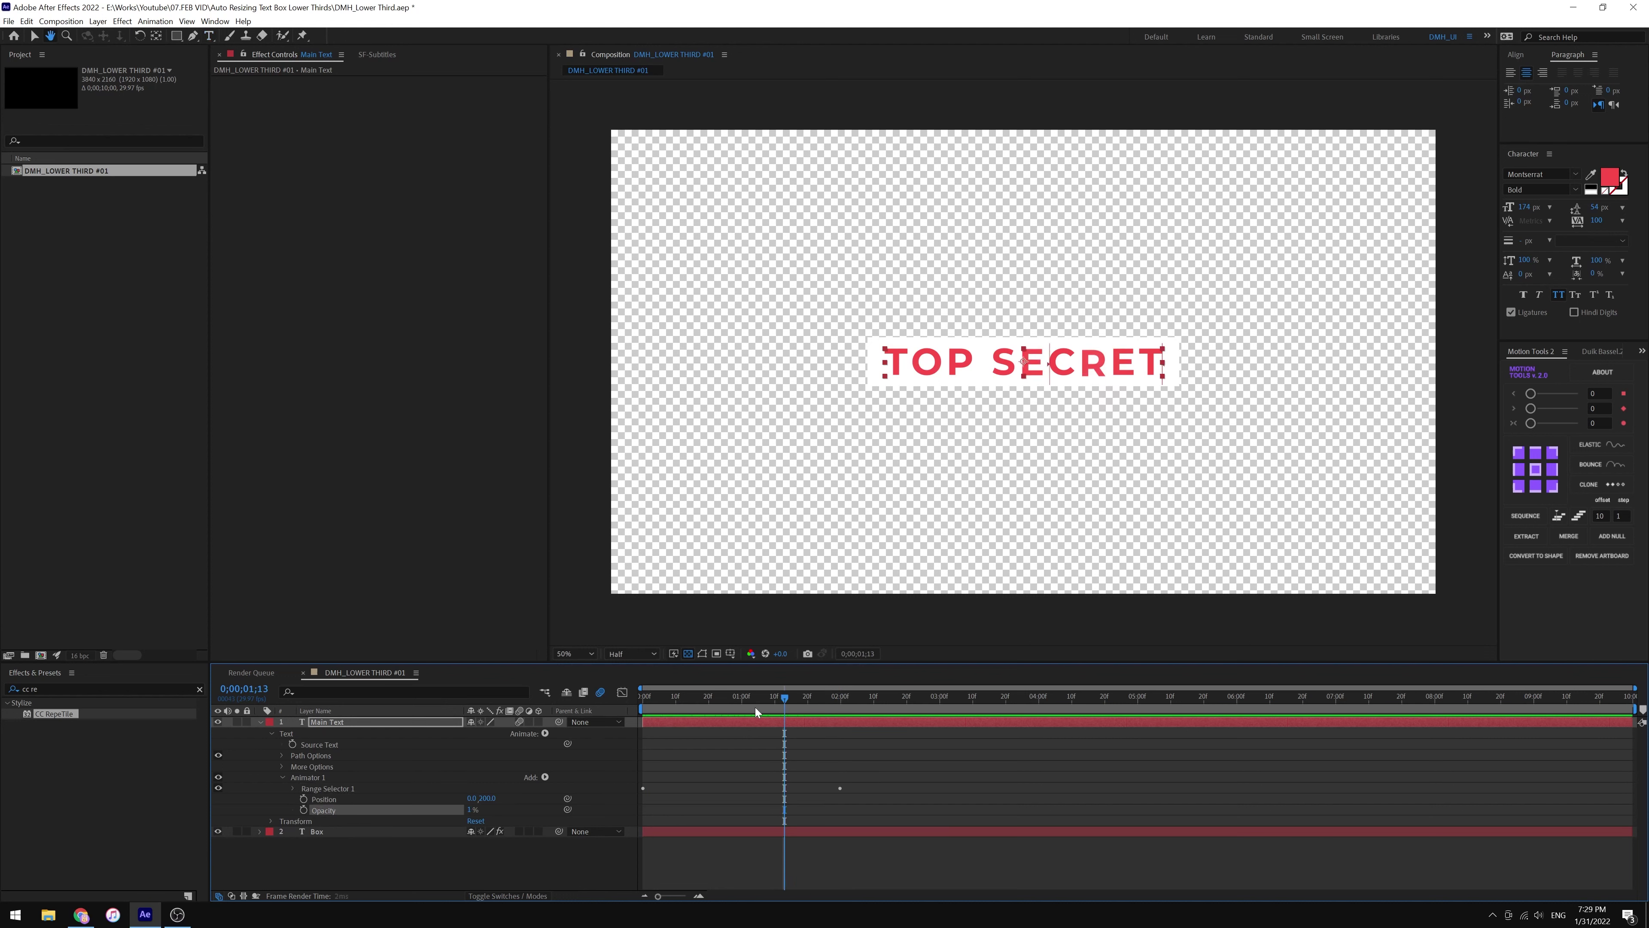
left_click_drag(719, 712, 643, 715)
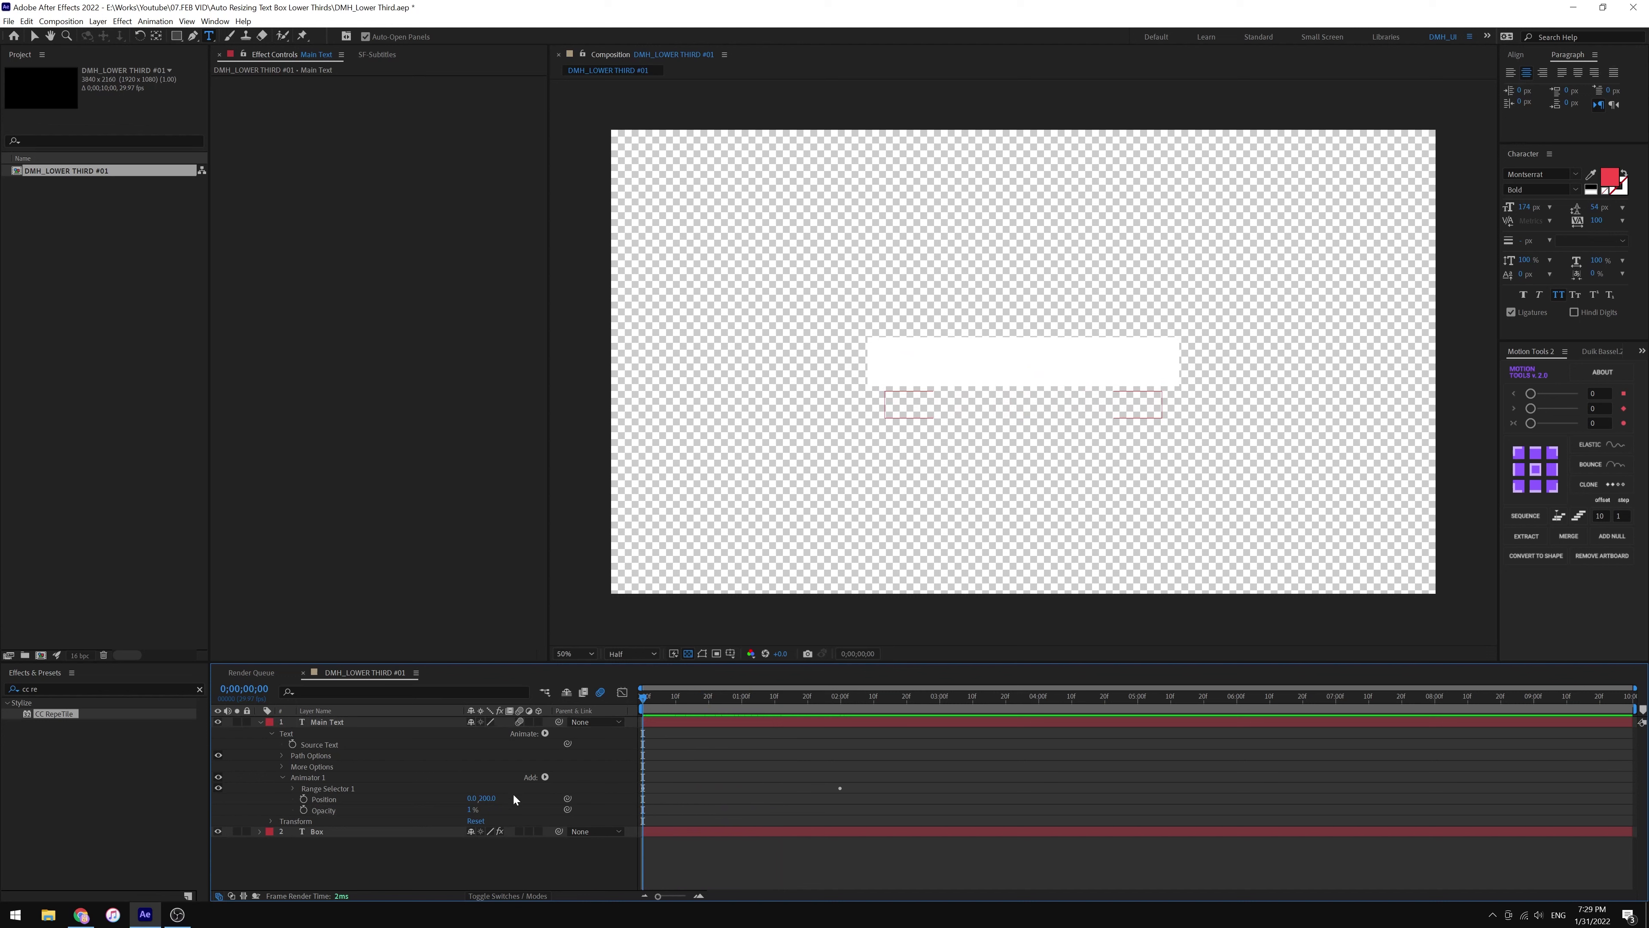
left_click_drag(472, 814, 572, 803)
- Add an RGB Fill Color to Animator 1, make it green, and preview
mouse_move(547, 782)
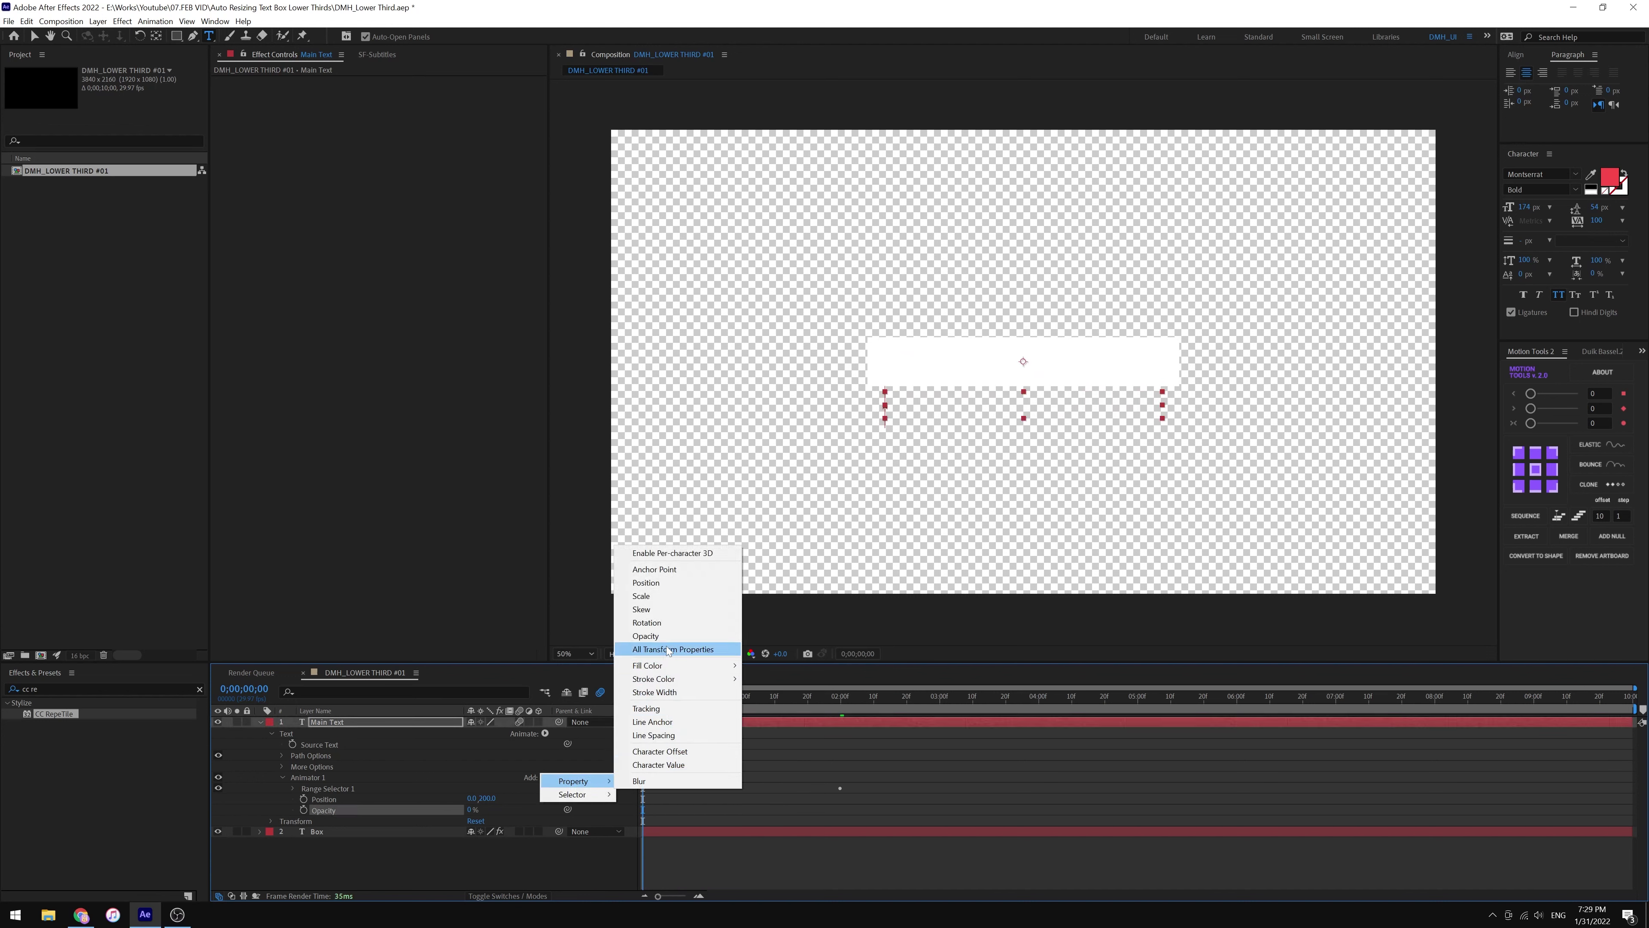
mouse_move(714, 665)
left_click(785, 671)
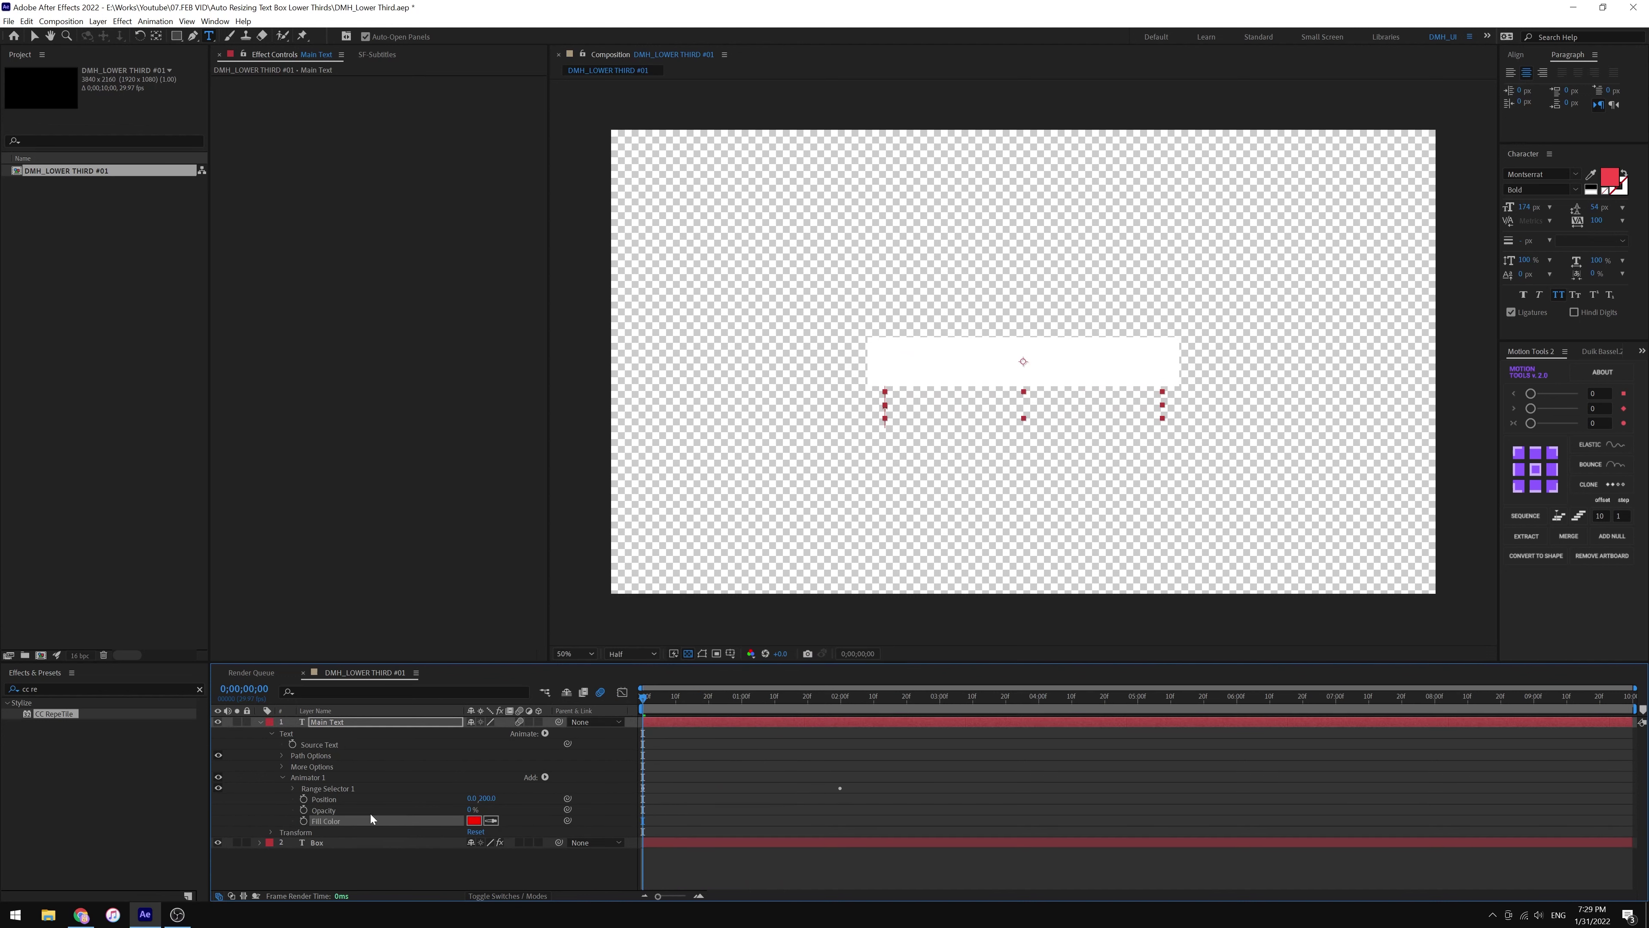
left_click(472, 820)
left_click(703, 460)
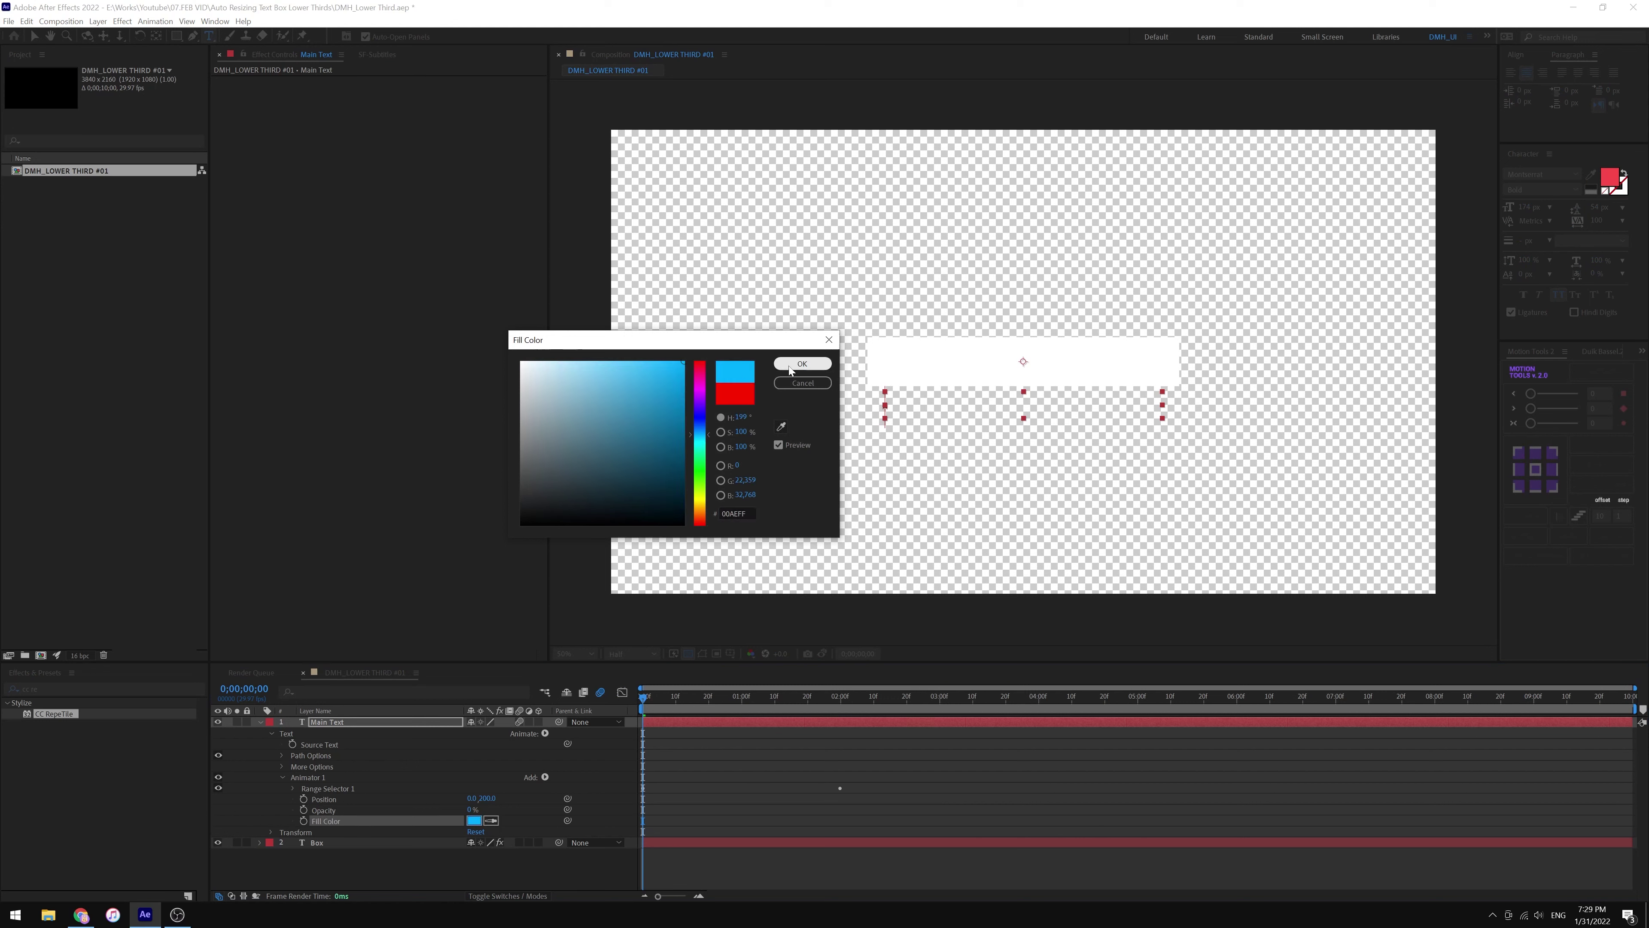
left_click(802, 366)
left_click_drag(705, 713, 728, 714)
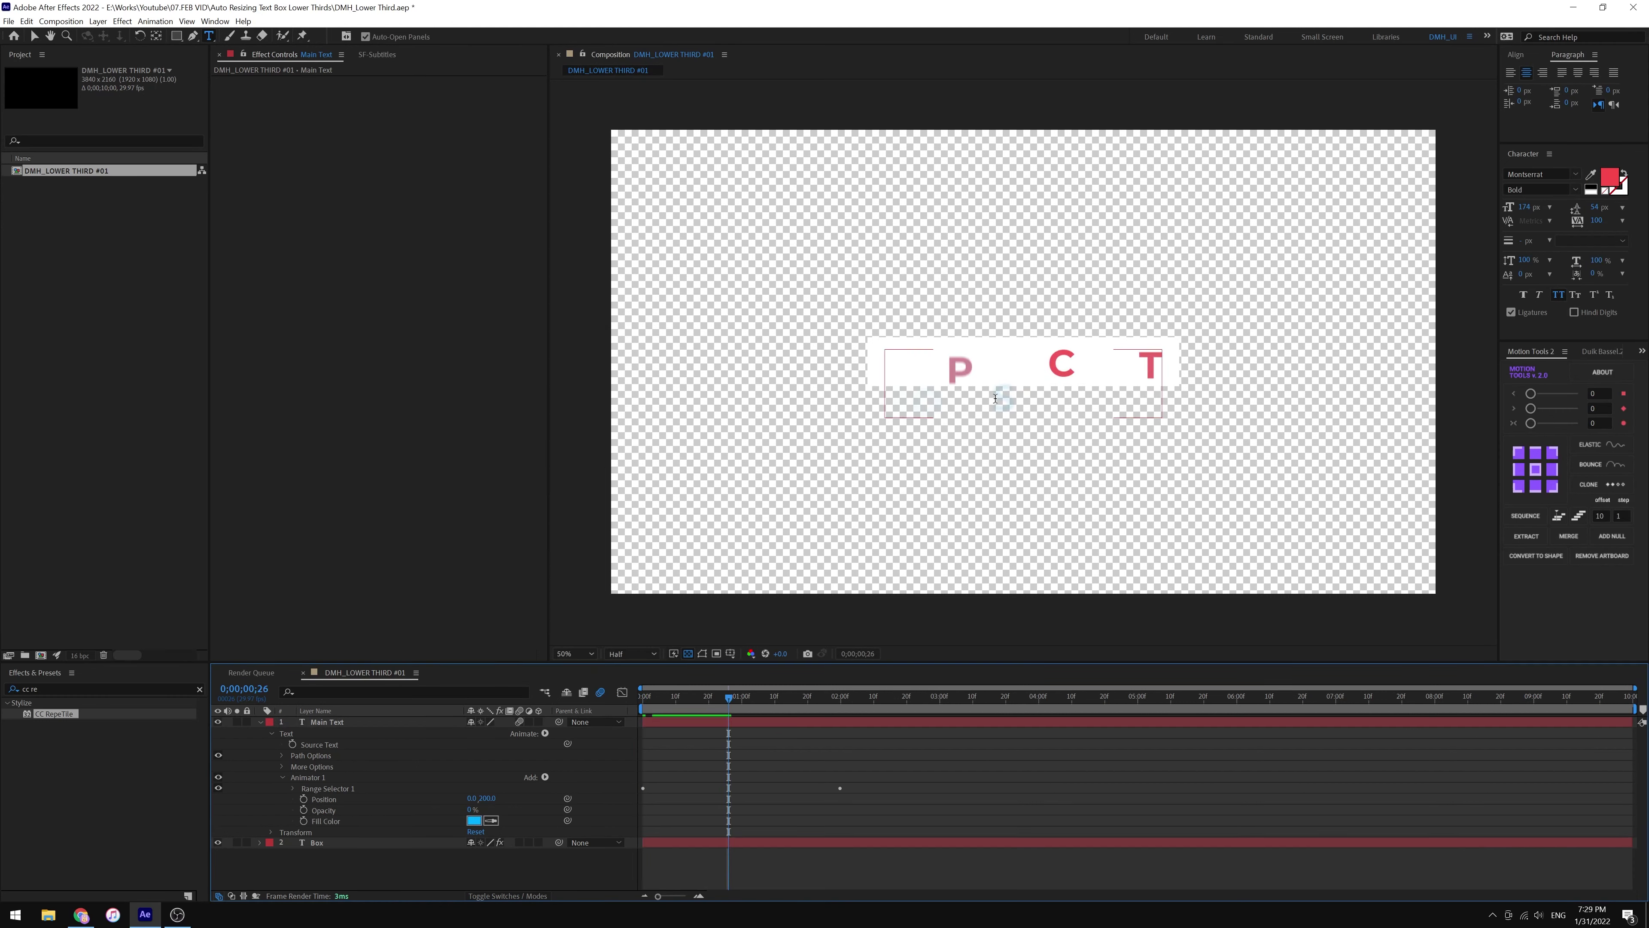
left_click(474, 819)
left_click(699, 460)
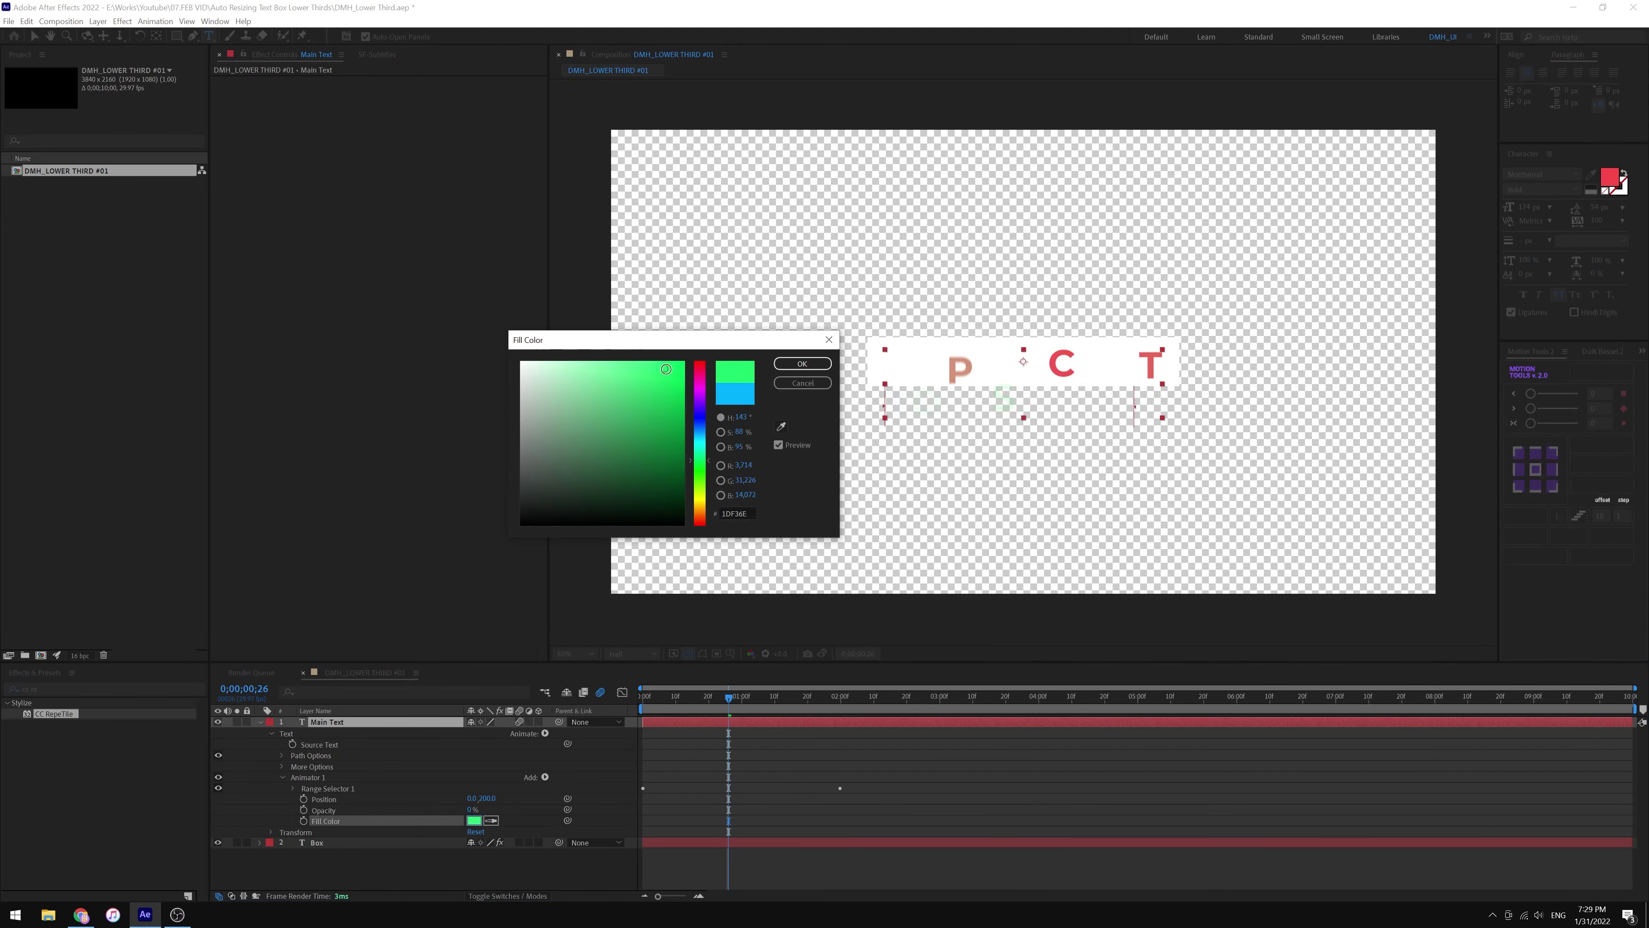
left_click(803, 363)
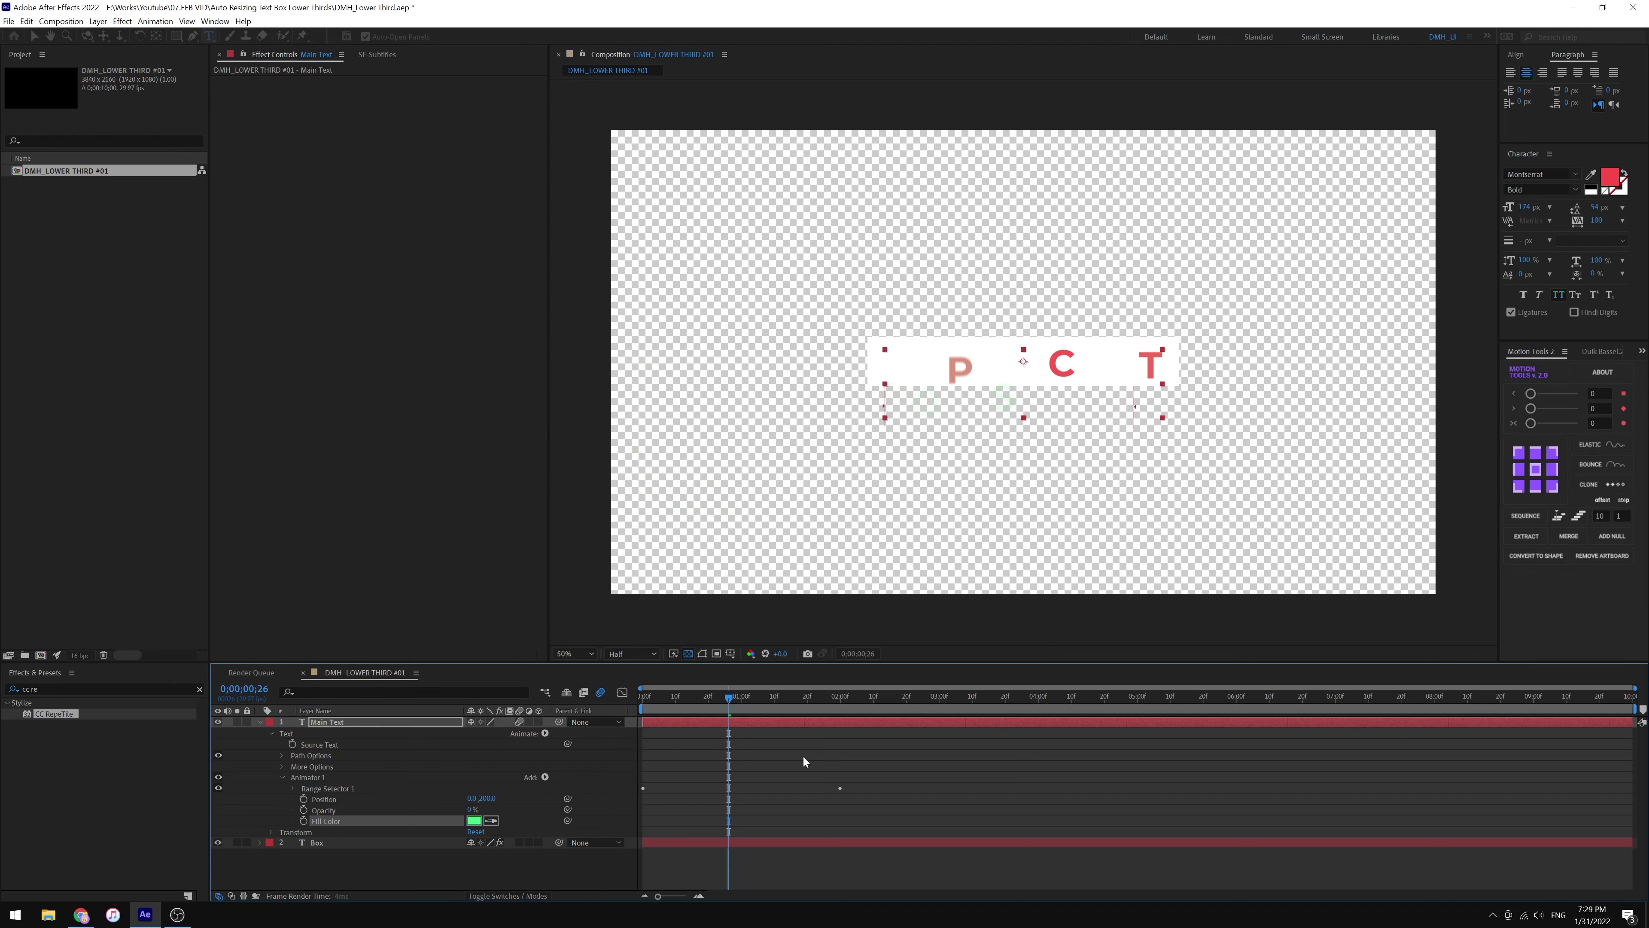
key("space")
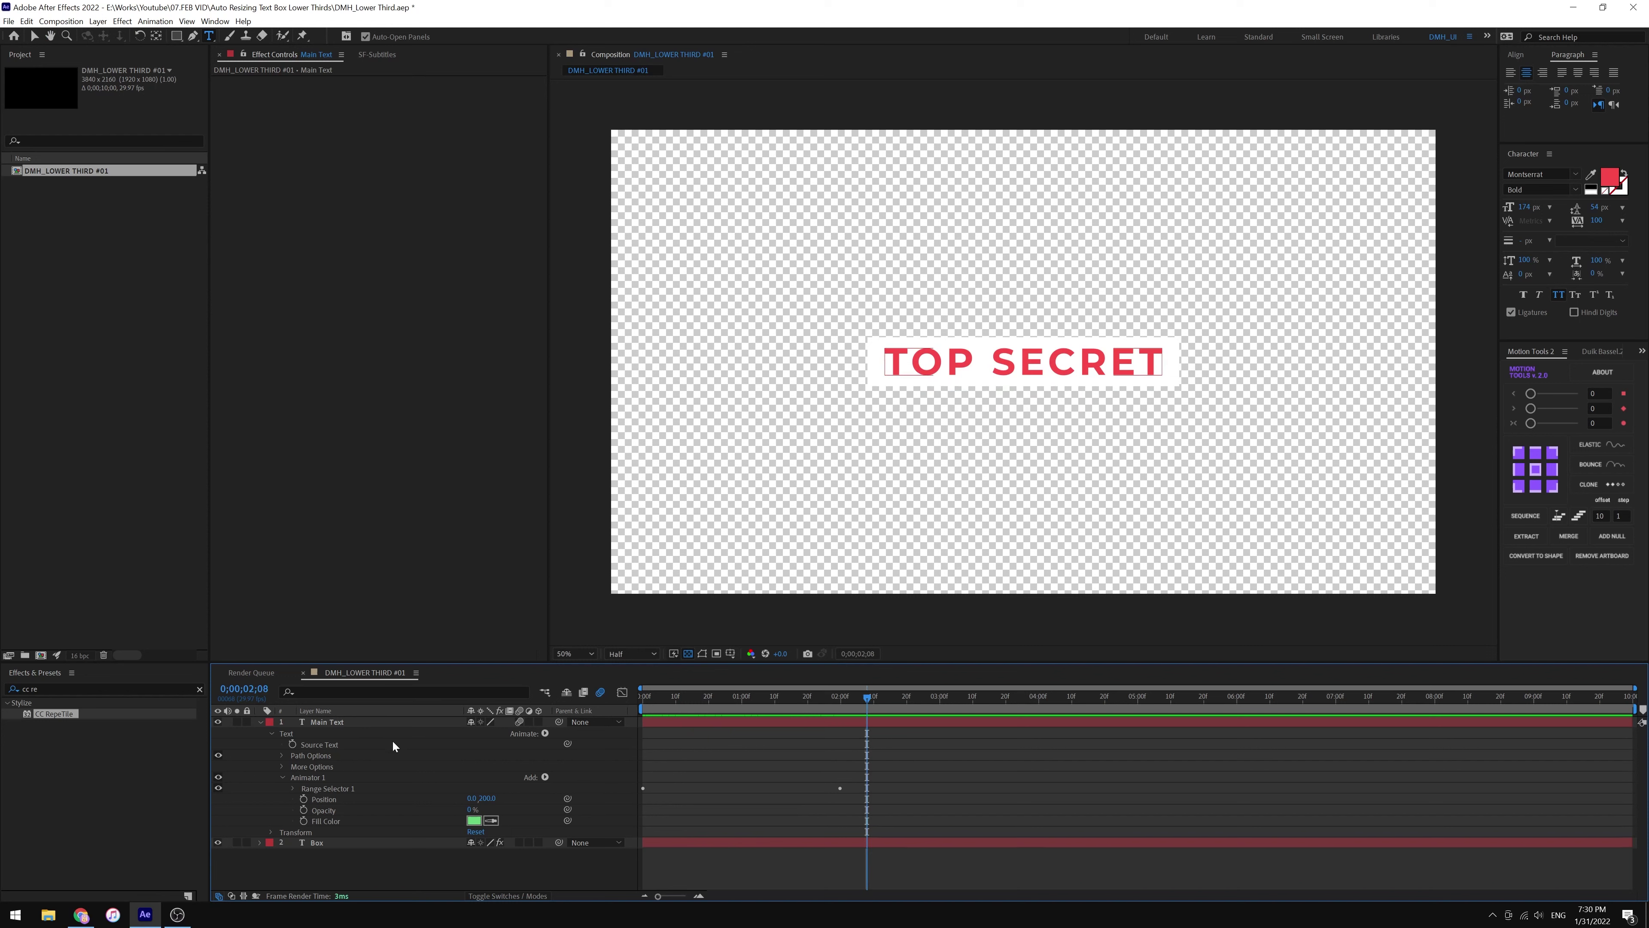
- Collapse the text layer properties and select the Box layer at 1;25
left_click(295, 788)
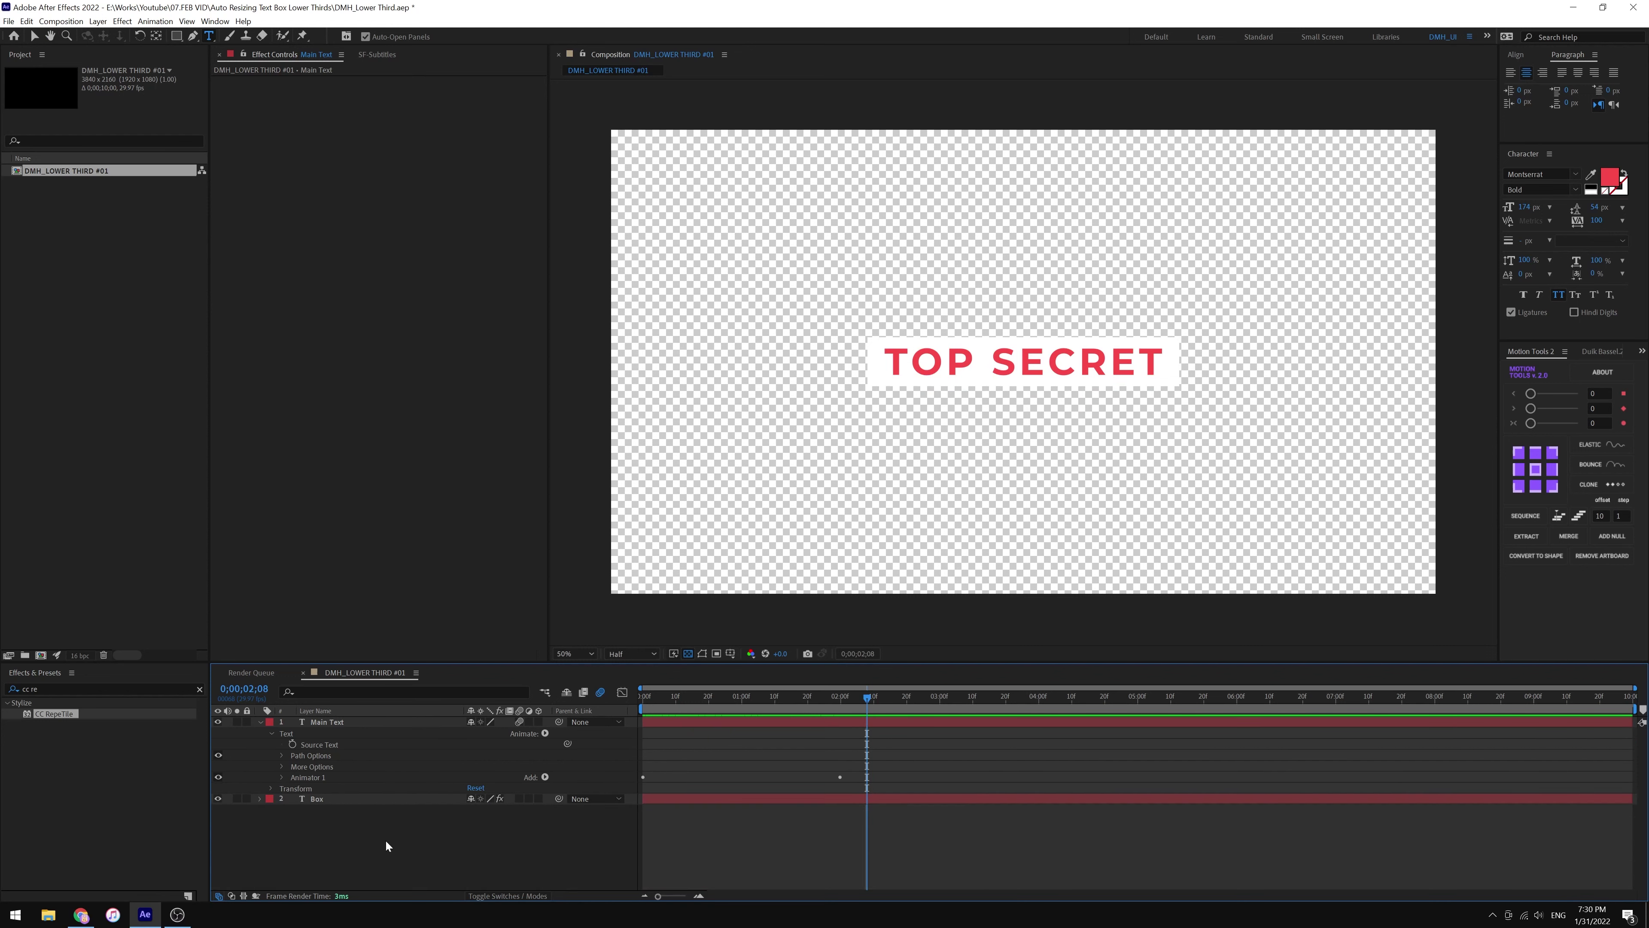
left_click(271, 734)
left_click(317, 755)
left_click(822, 703)
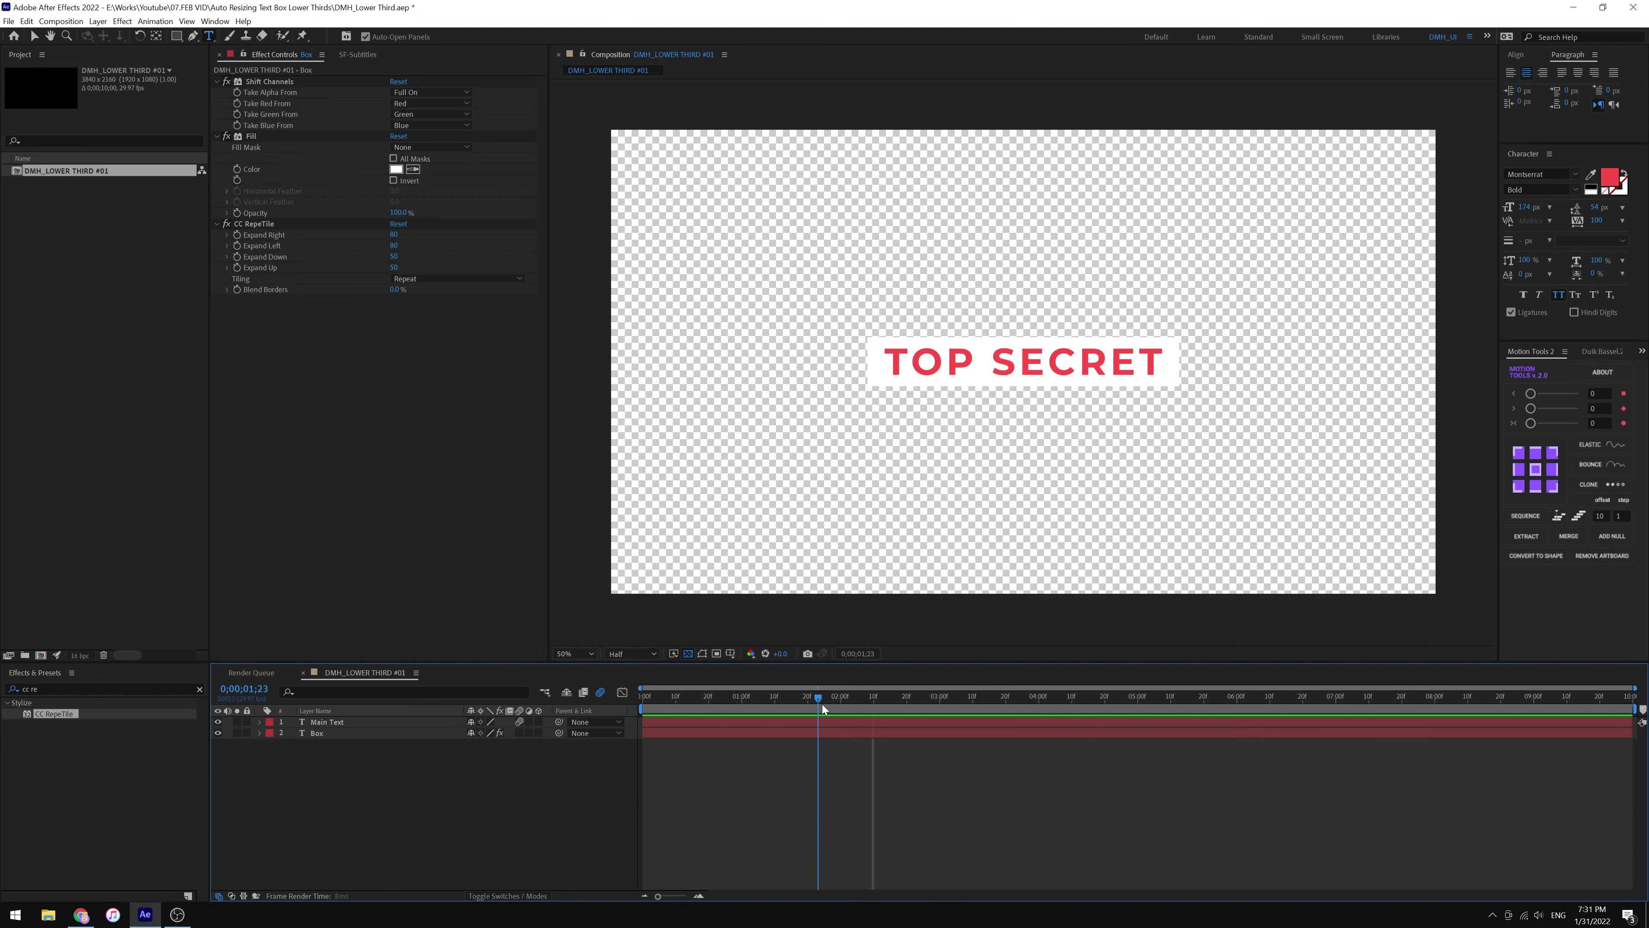
left_click(317, 735)
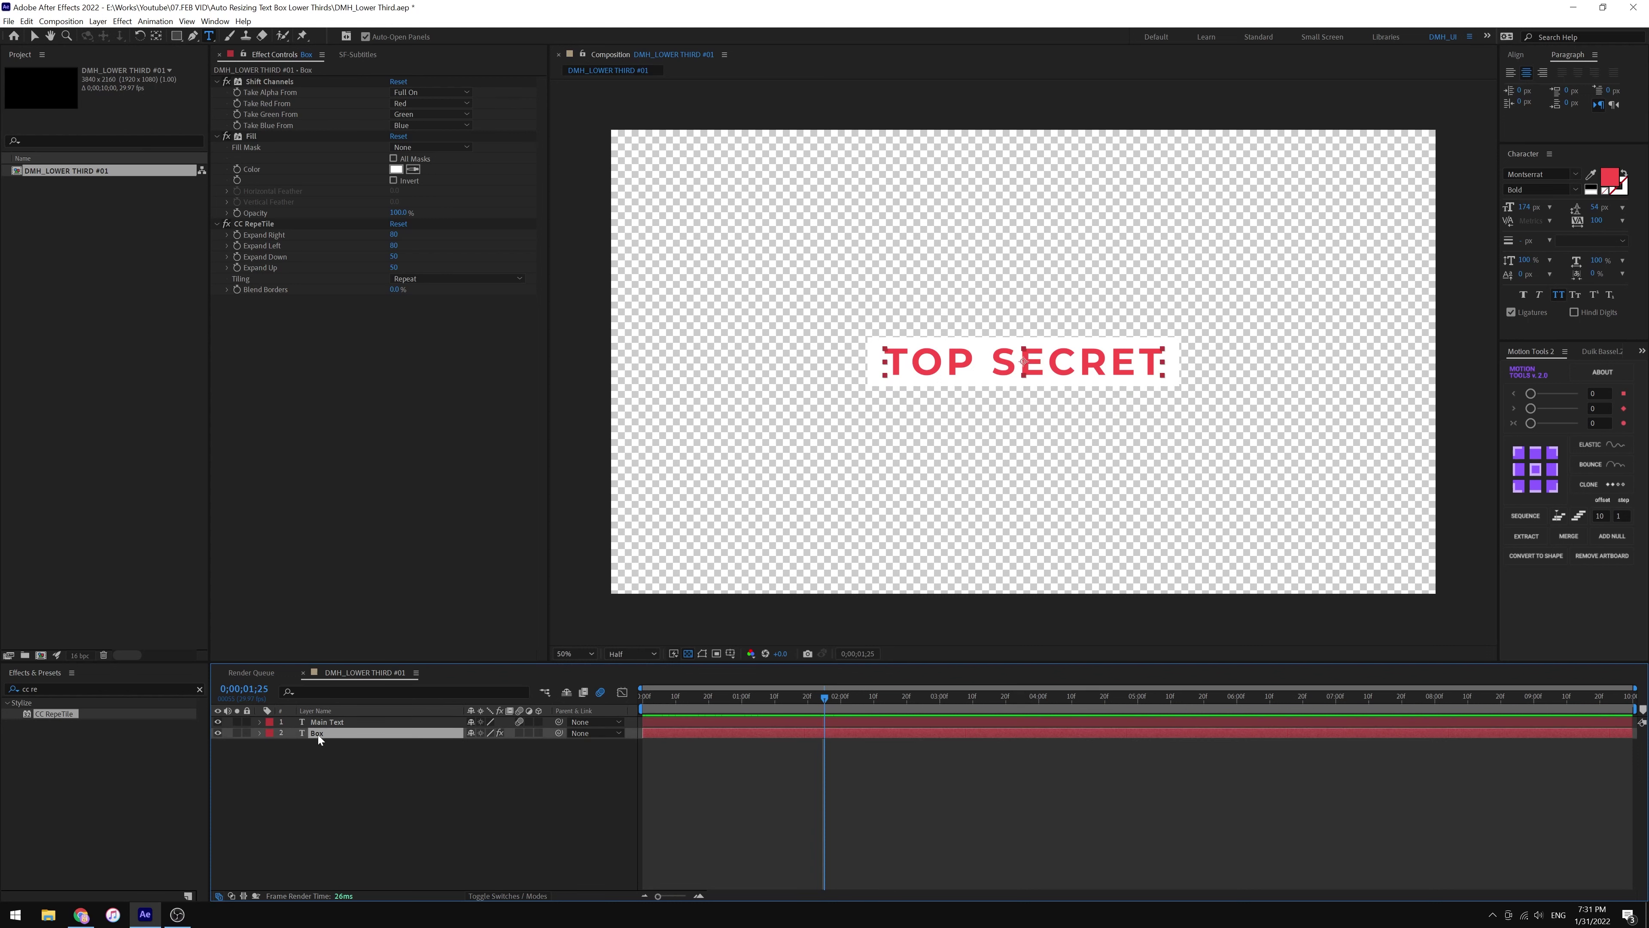
- Apply the Transform effect to Box and turn off Uniform Scale for separate height and width
left_click(199, 689)
type("tran")
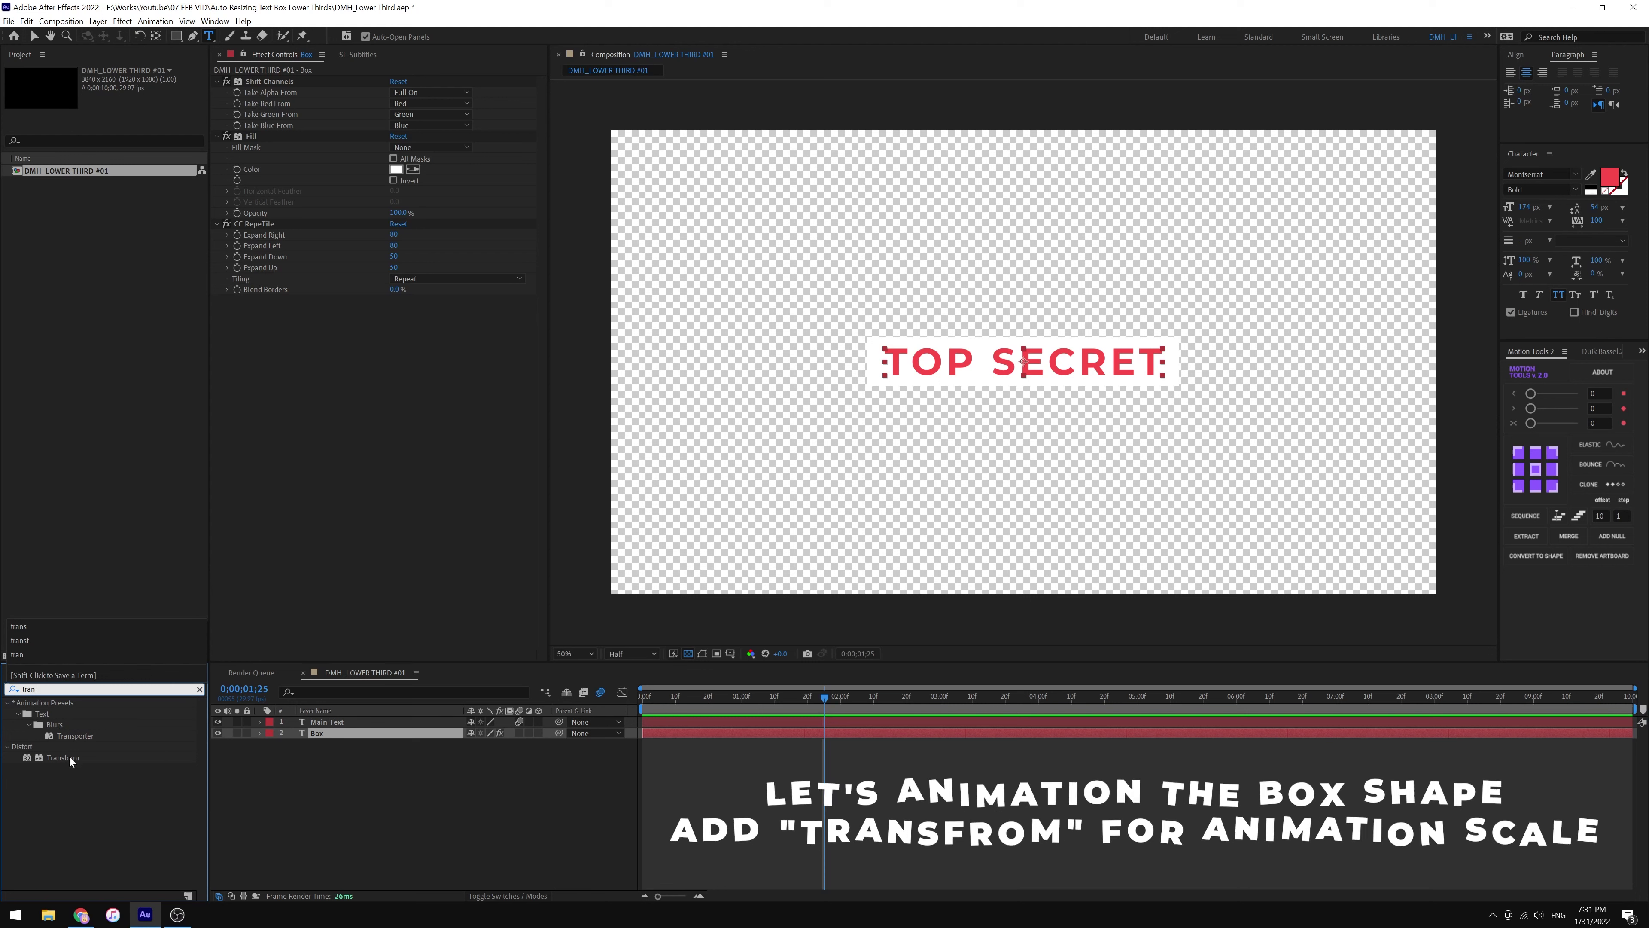
left_click_drag(69, 757, 328, 732)
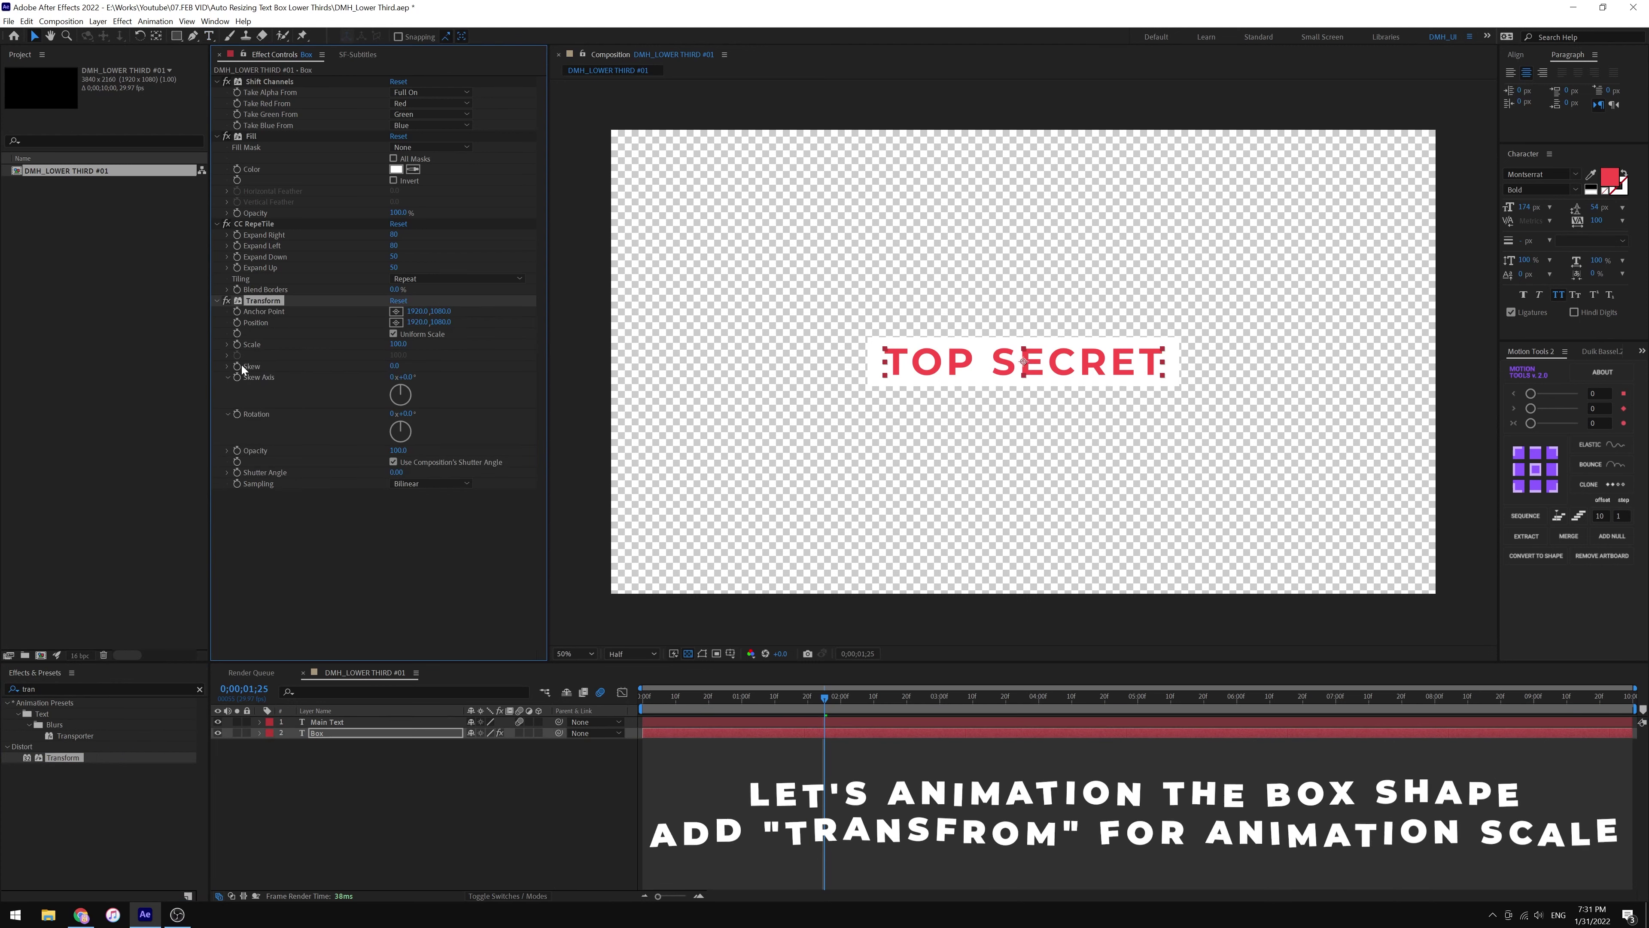
left_click(226, 345)
left_click_drag(454, 362, 450, 363)
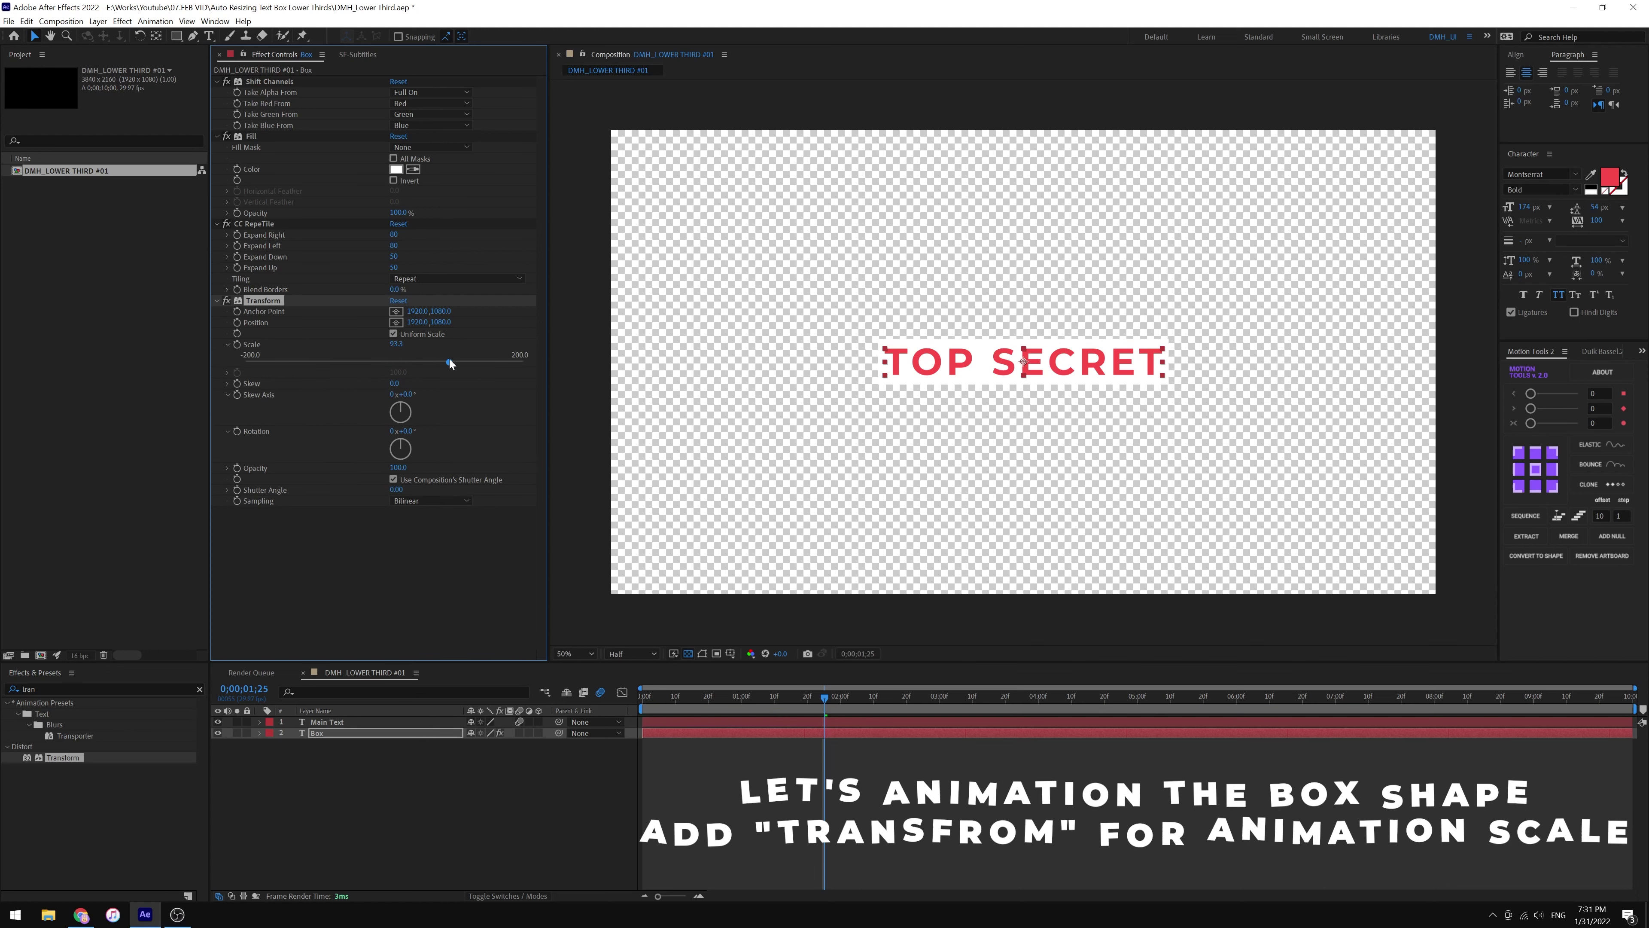
left_click(228, 371)
left_click(394, 333)
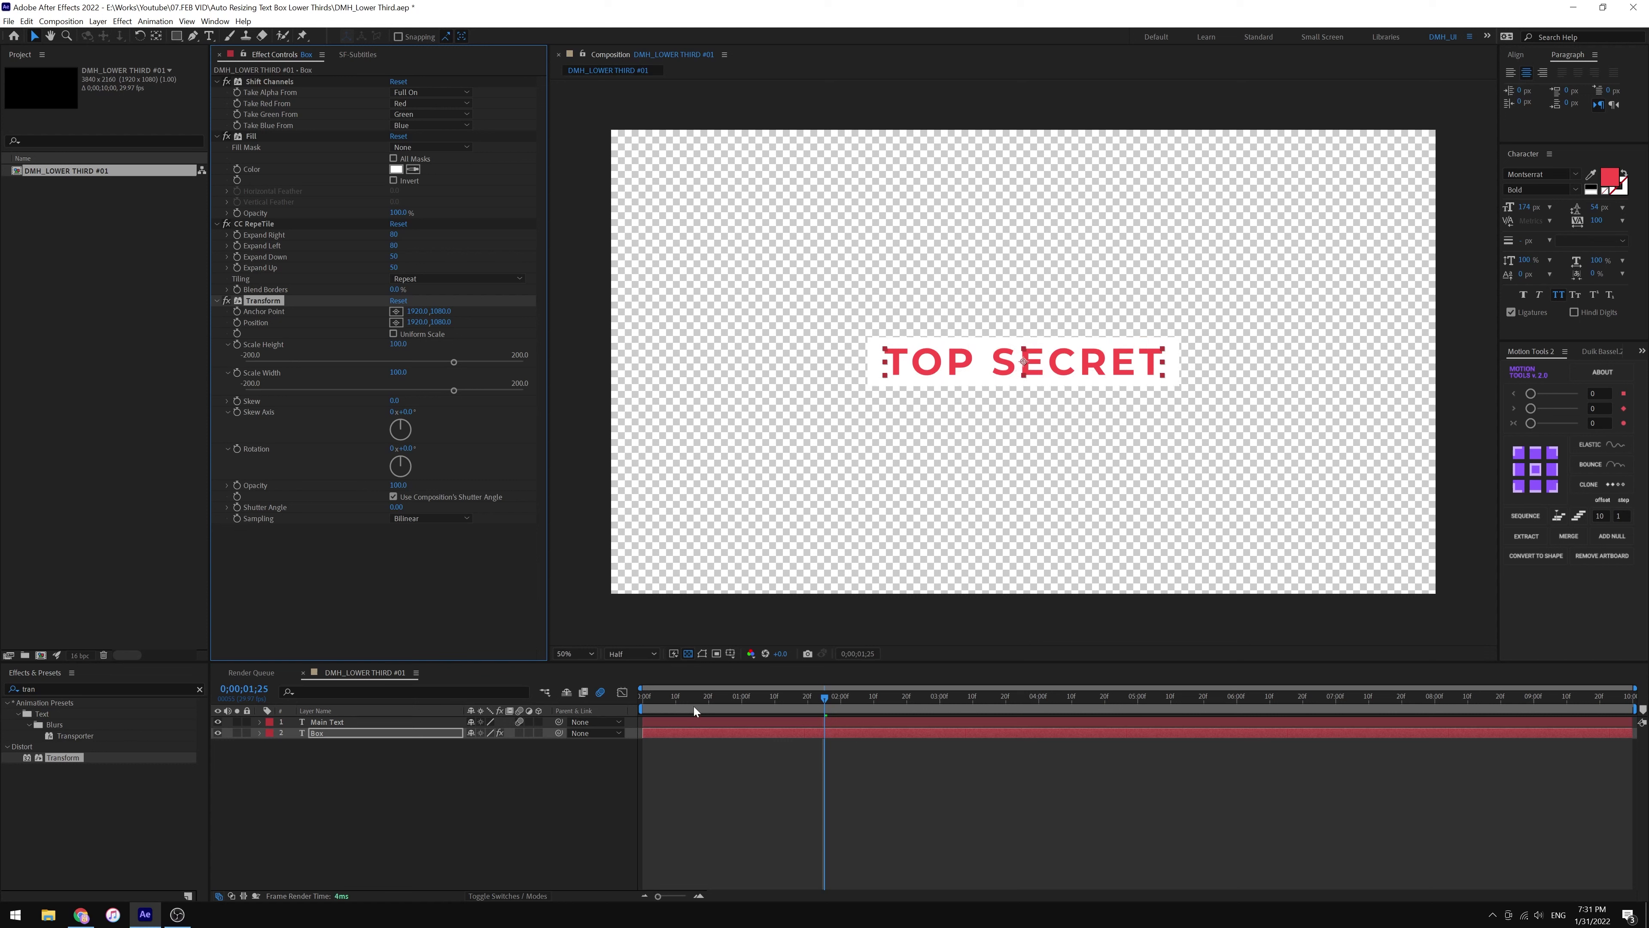
key("Home")
- Keyframe the Box's Transform Scale Height from 0 at frame 0 to full size at one second
left_click(661, 735)
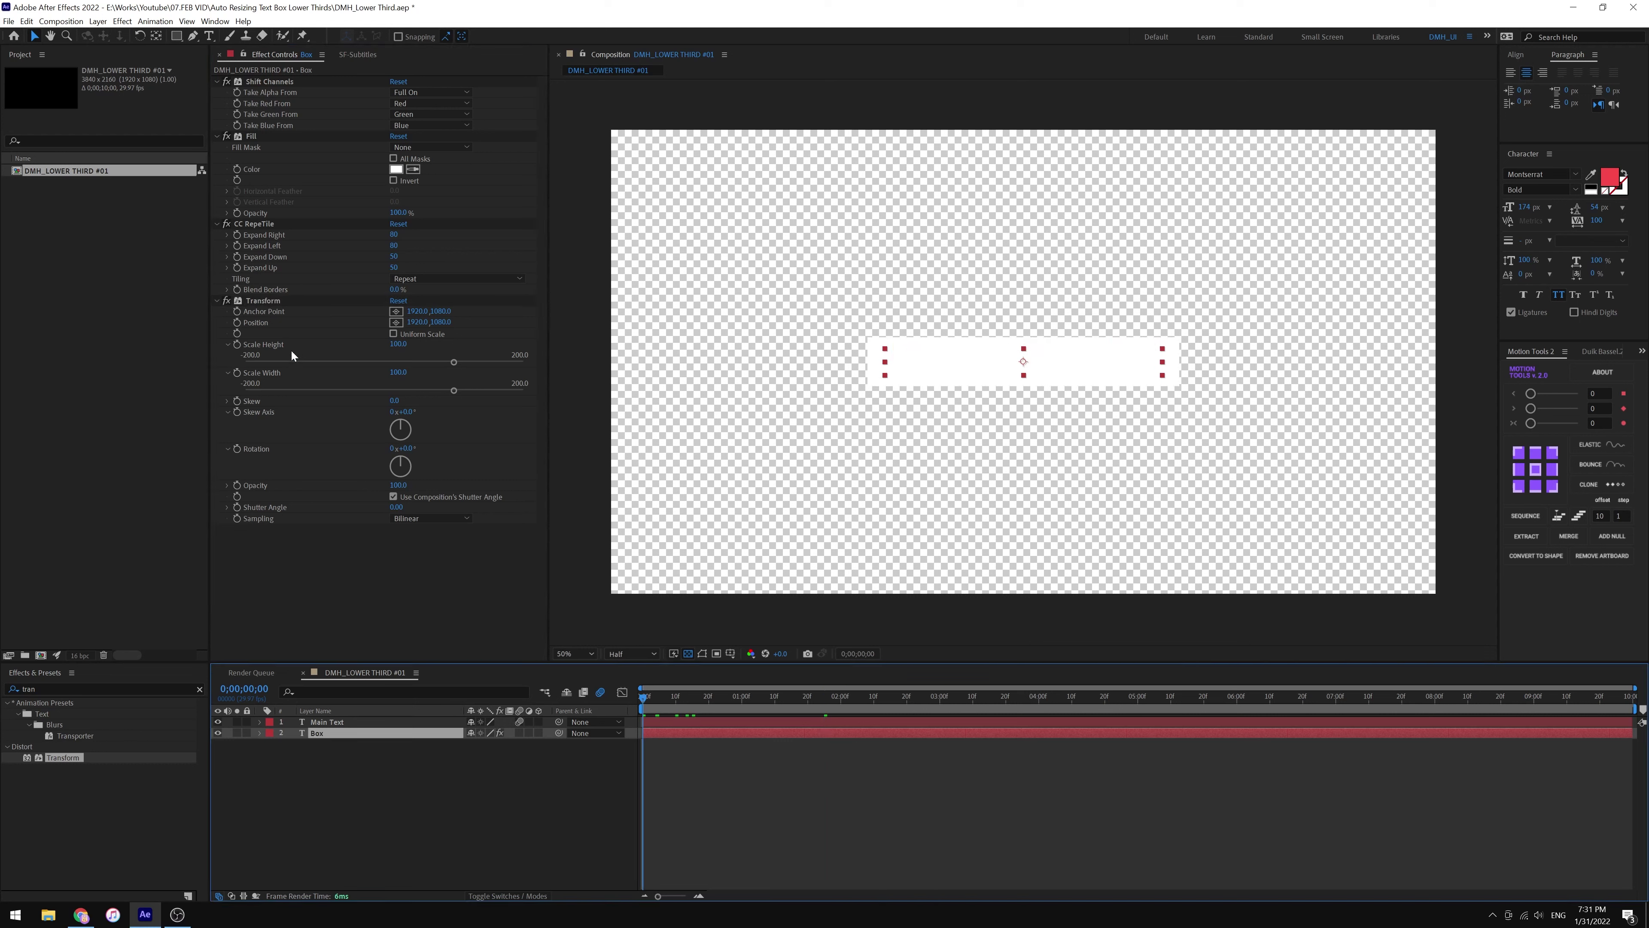
left_click(276, 347)
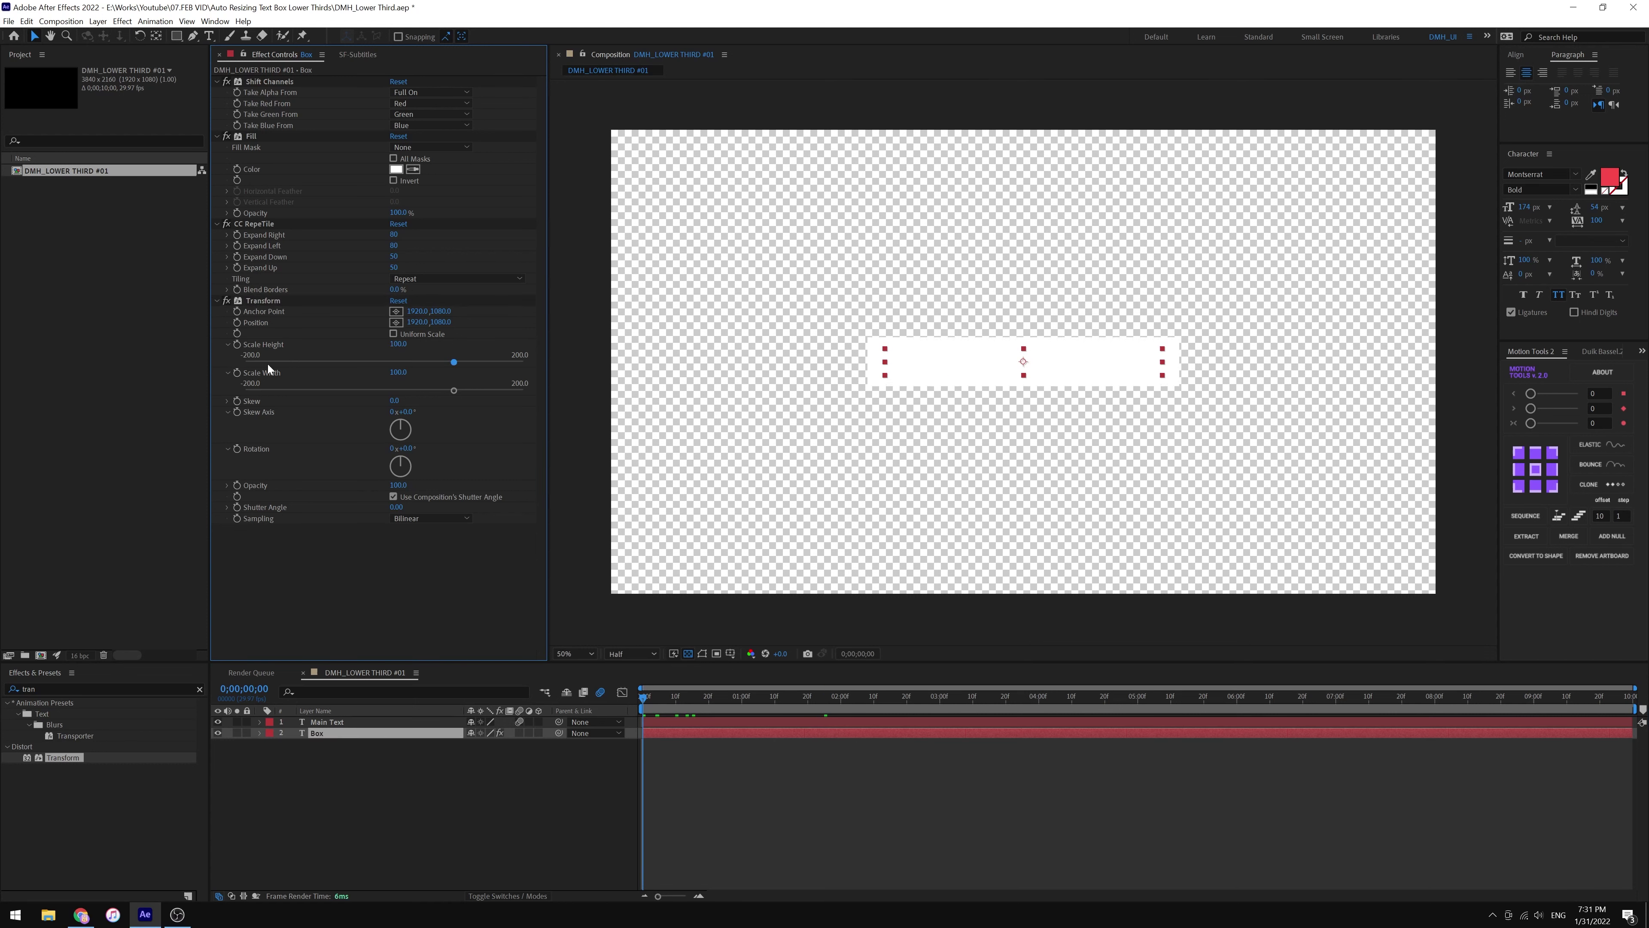
left_click(237, 344)
key("u")
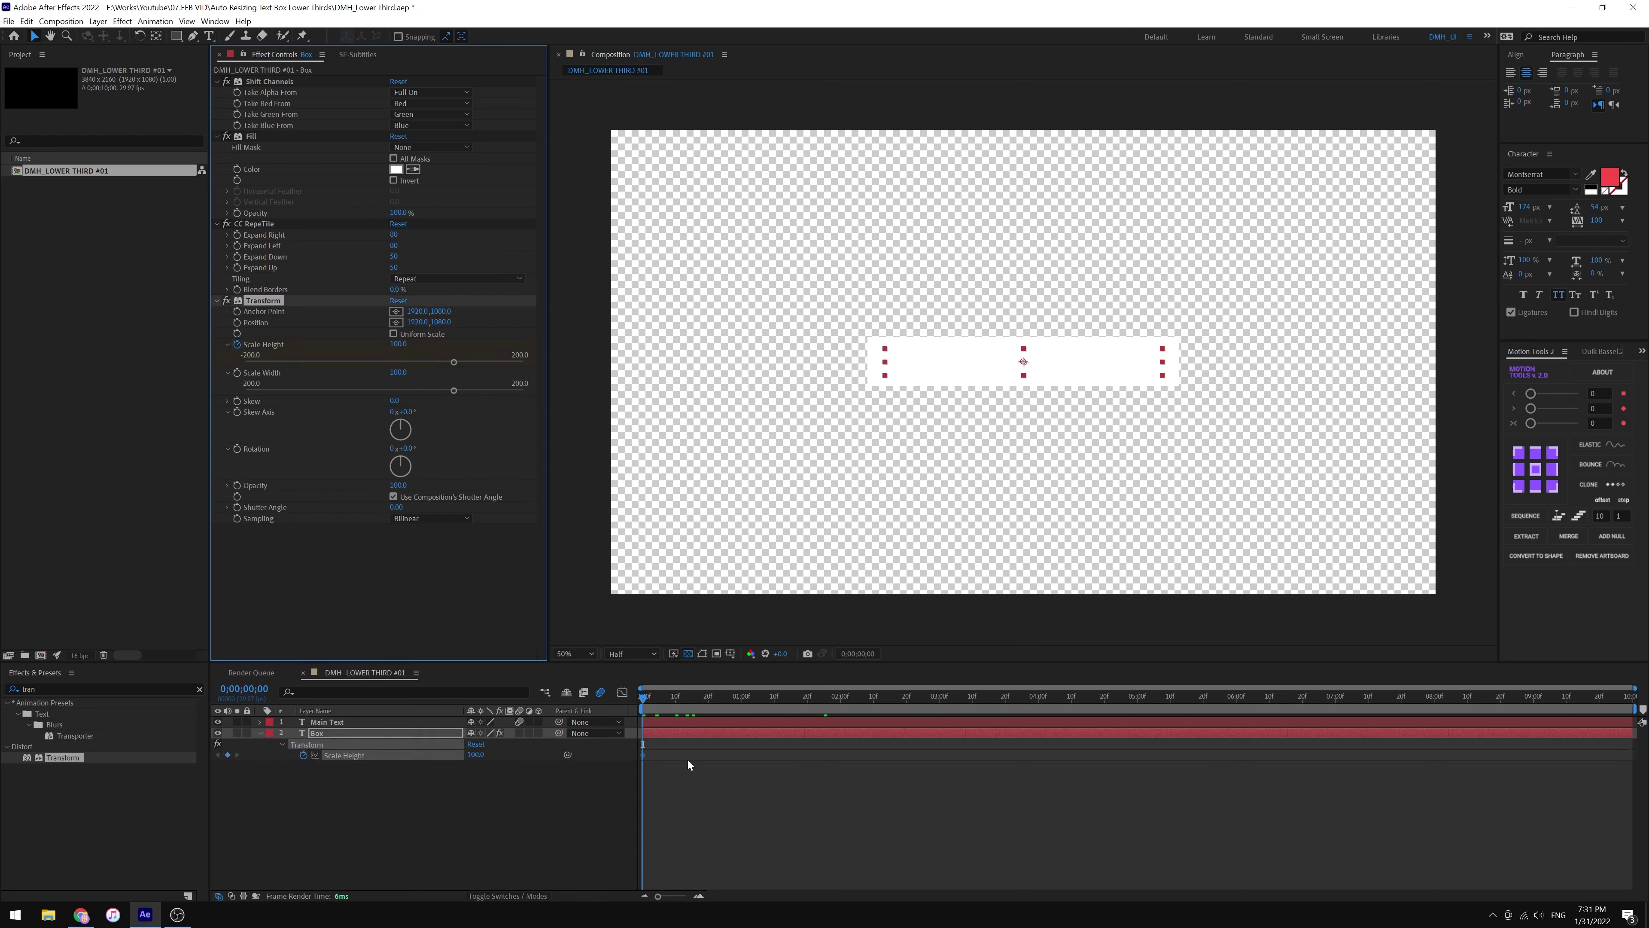
left_click(681, 719)
key("u")
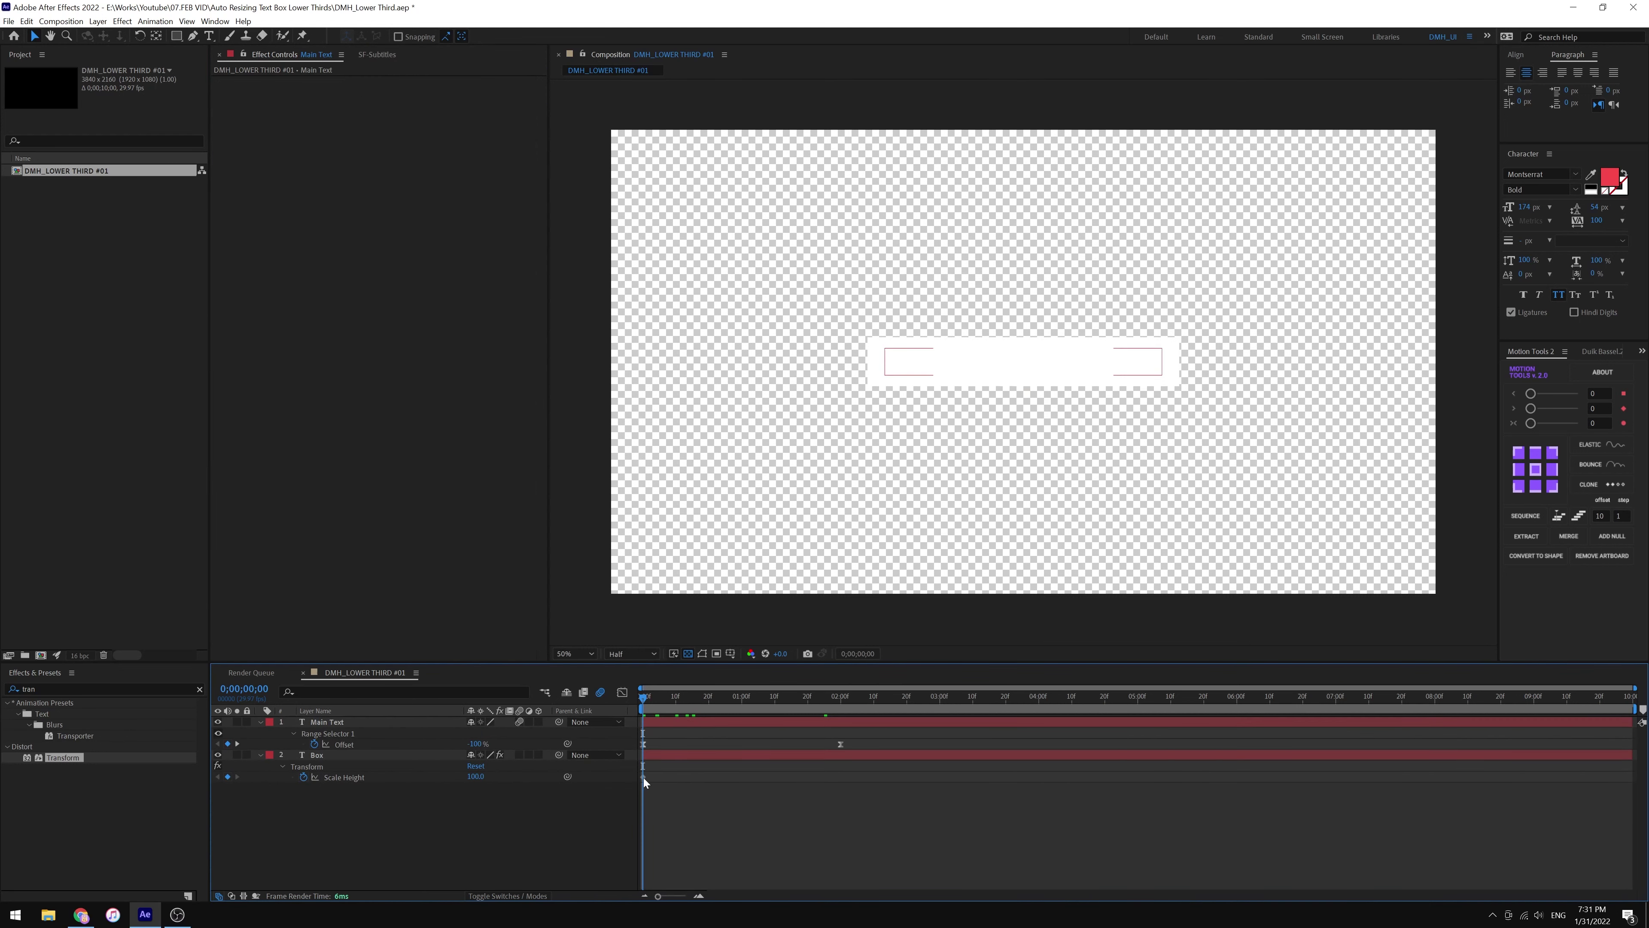
left_click_drag(643, 777, 751, 778)
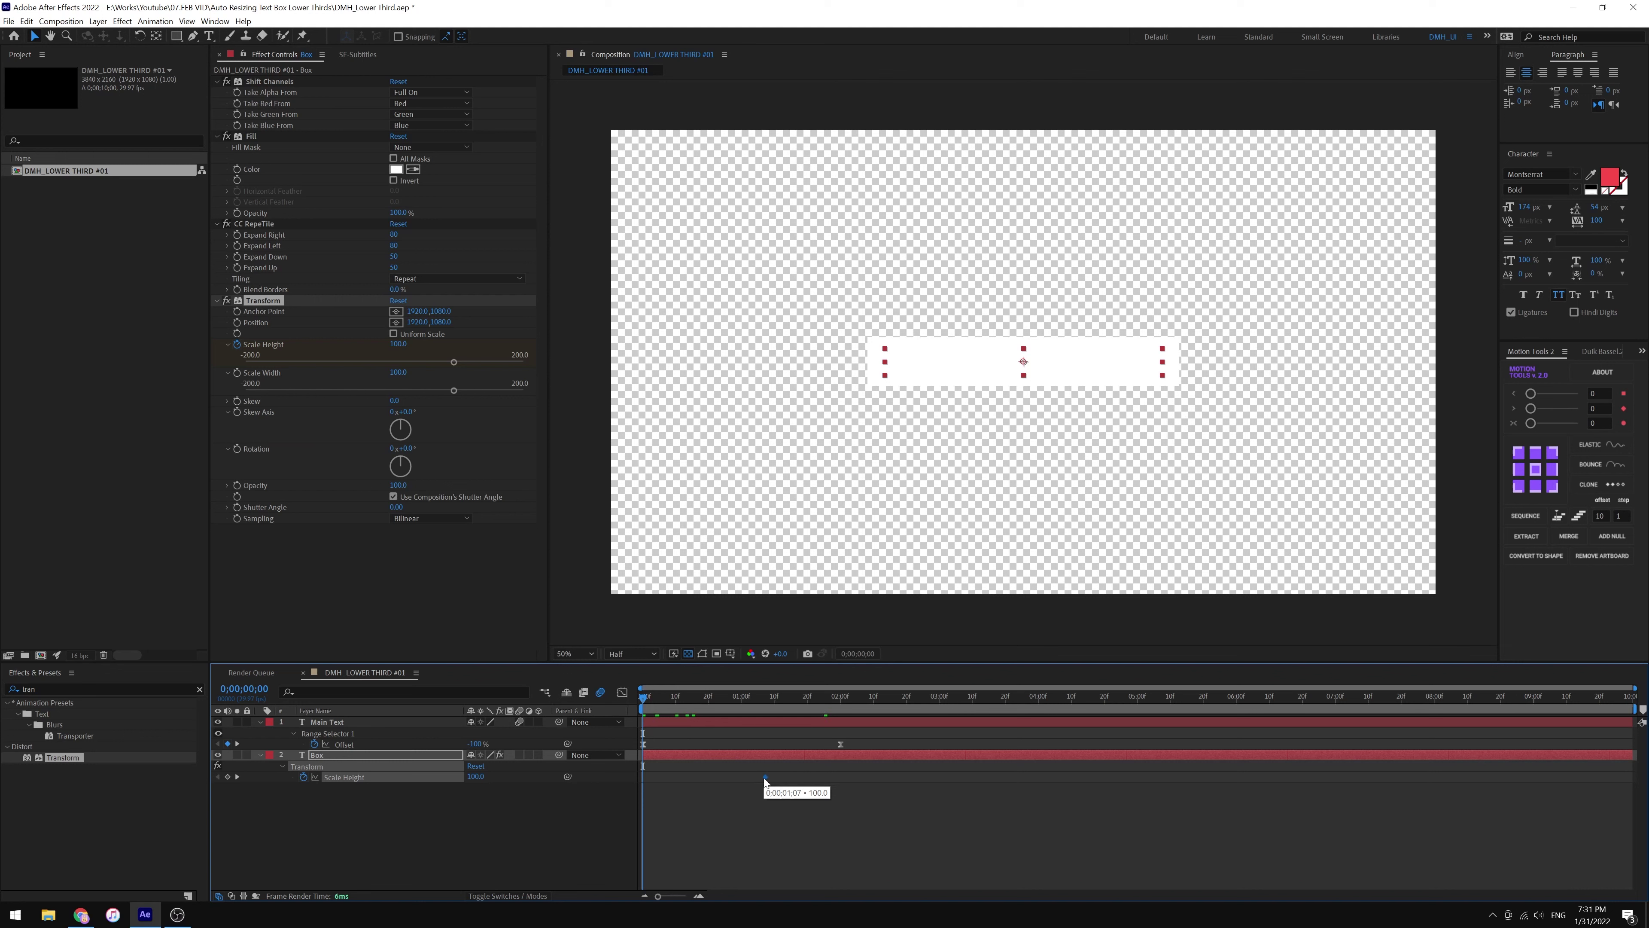
left_click_drag(400, 345, 349, 348)
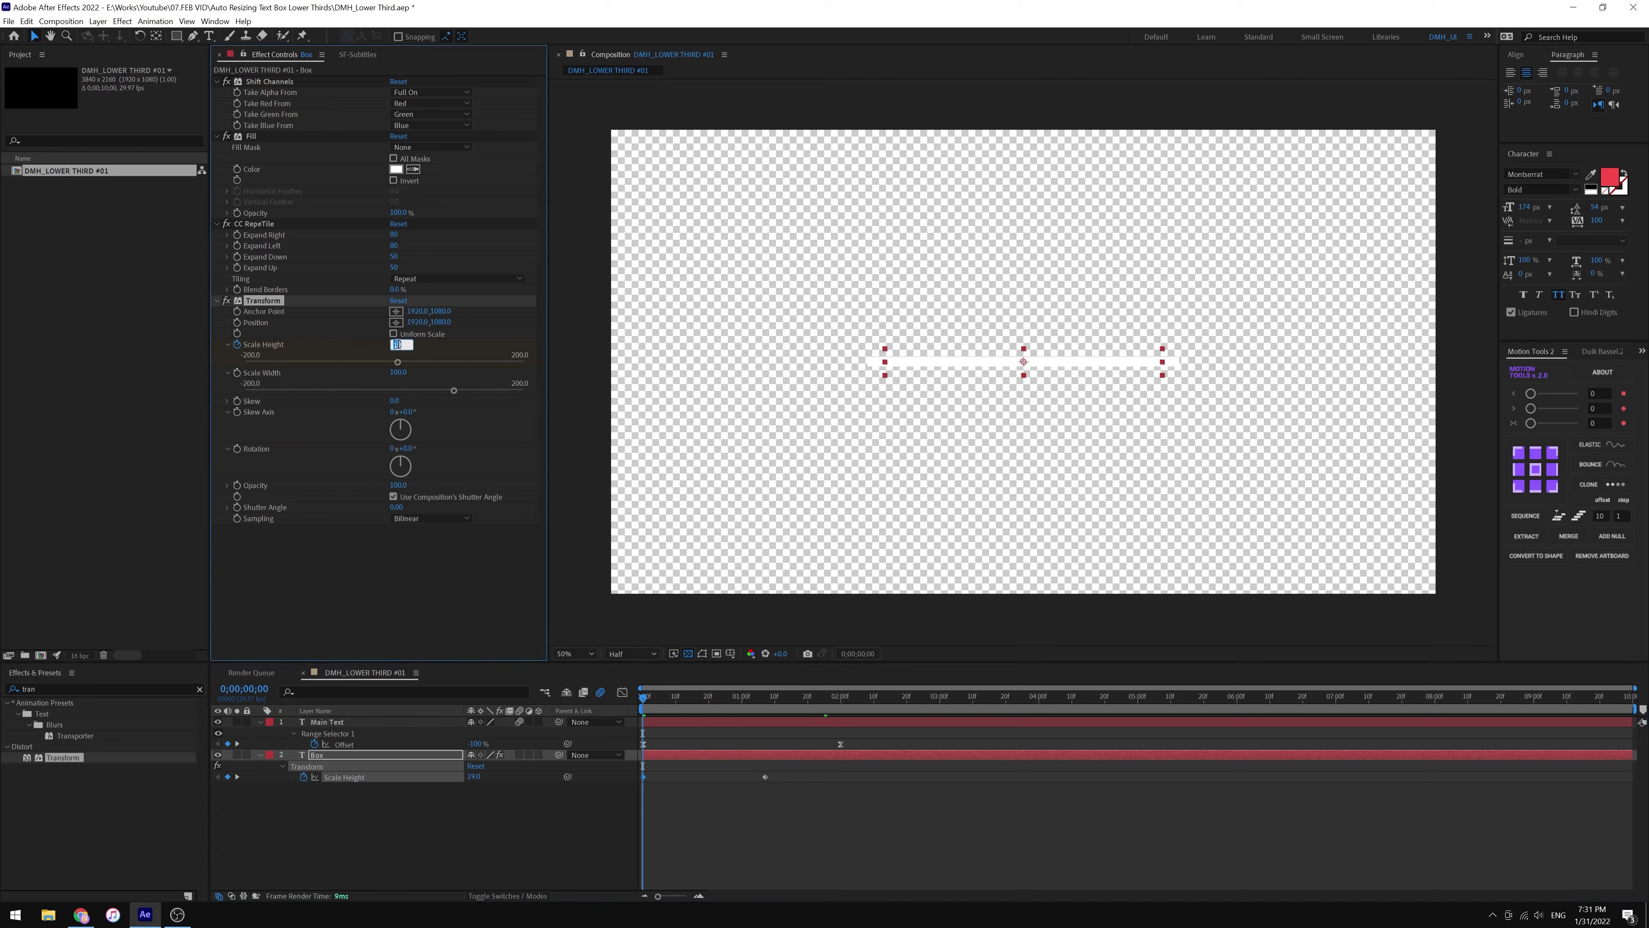
left_click(756, 797)
left_click(614, 767)
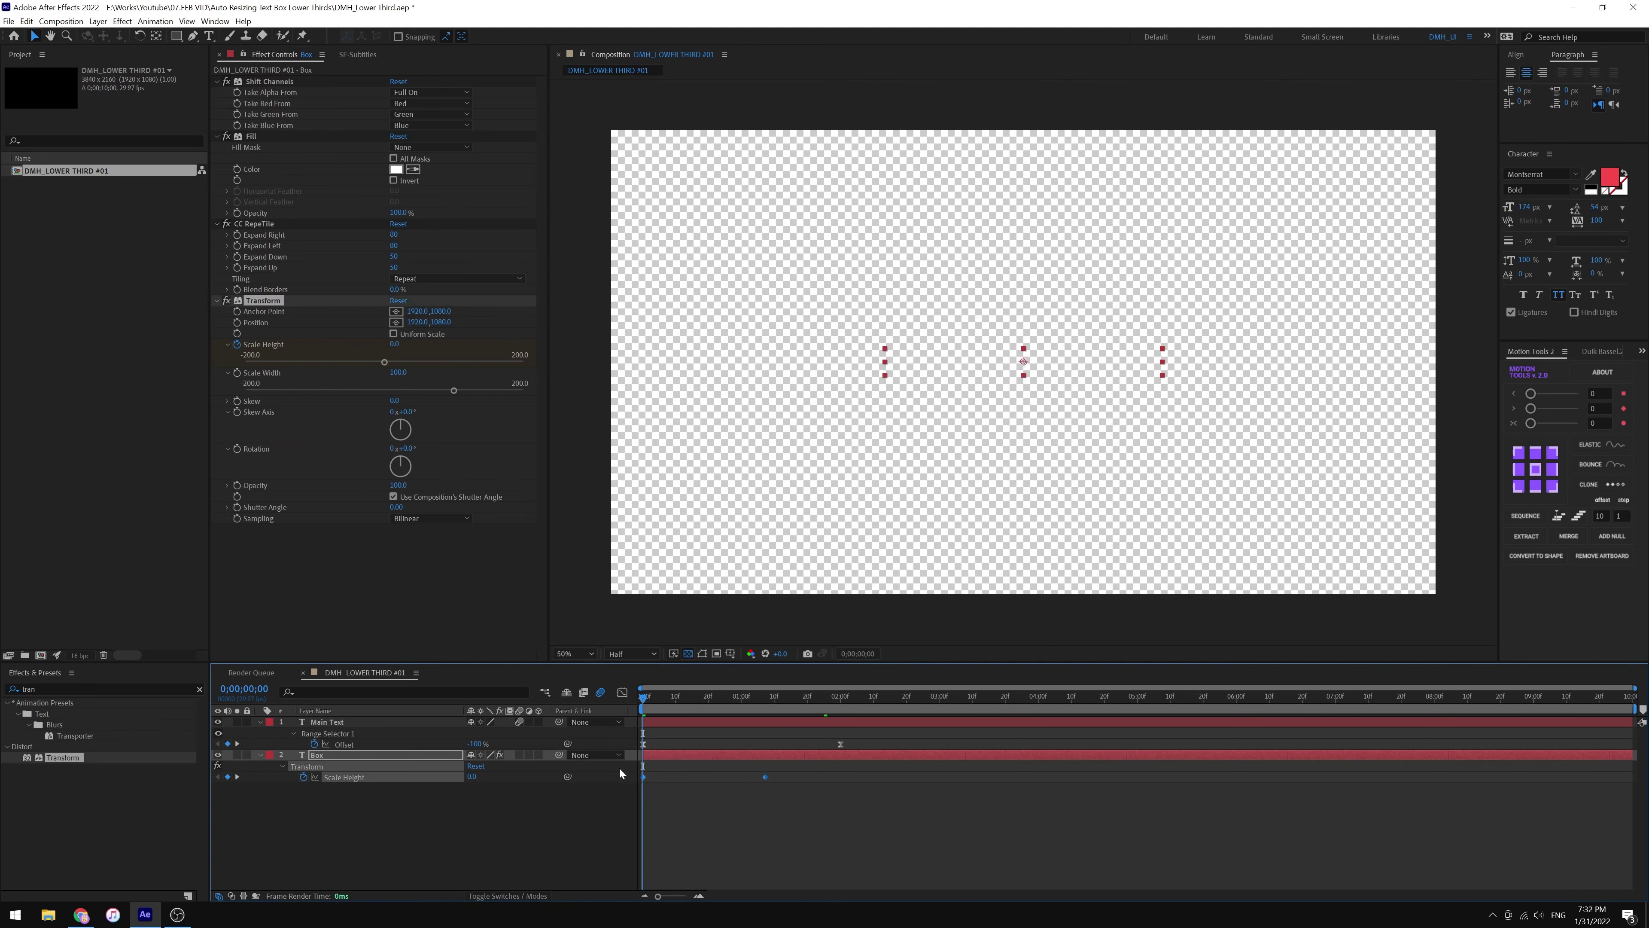
- Apply Easy Ease to the Scale Height keyframes and push the speed peak toward the first
right_click(646, 774)
right_click(644, 777)
mouse_move(779, 773)
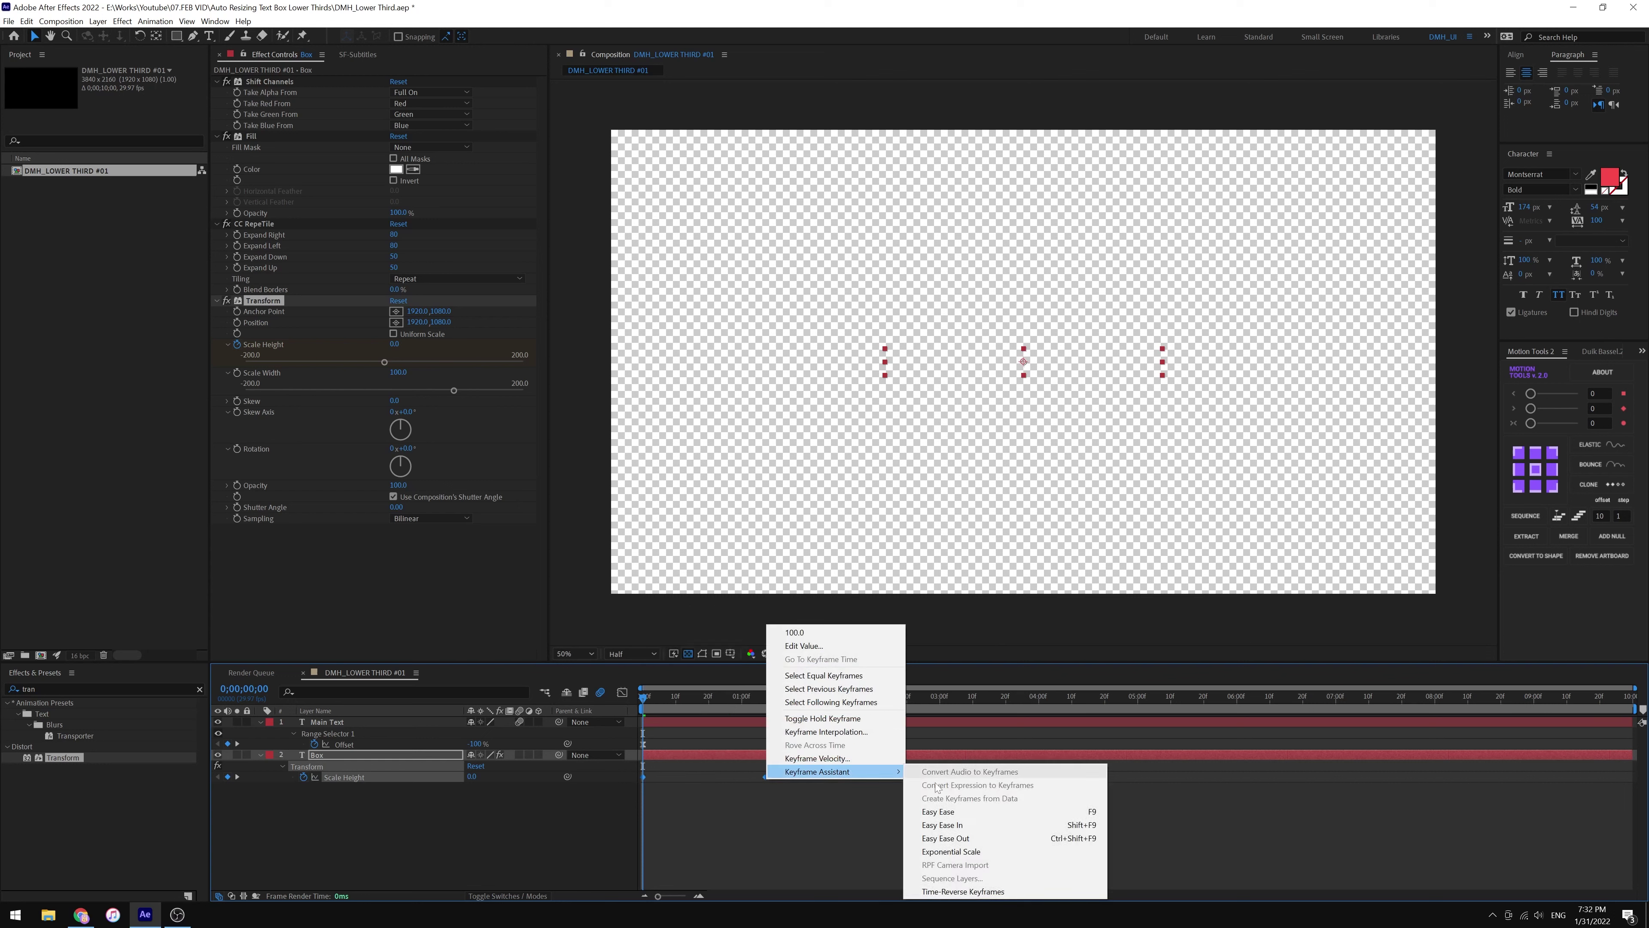
left_click(941, 811)
key("shift+F3")
left_click_drag(724, 857, 704, 857)
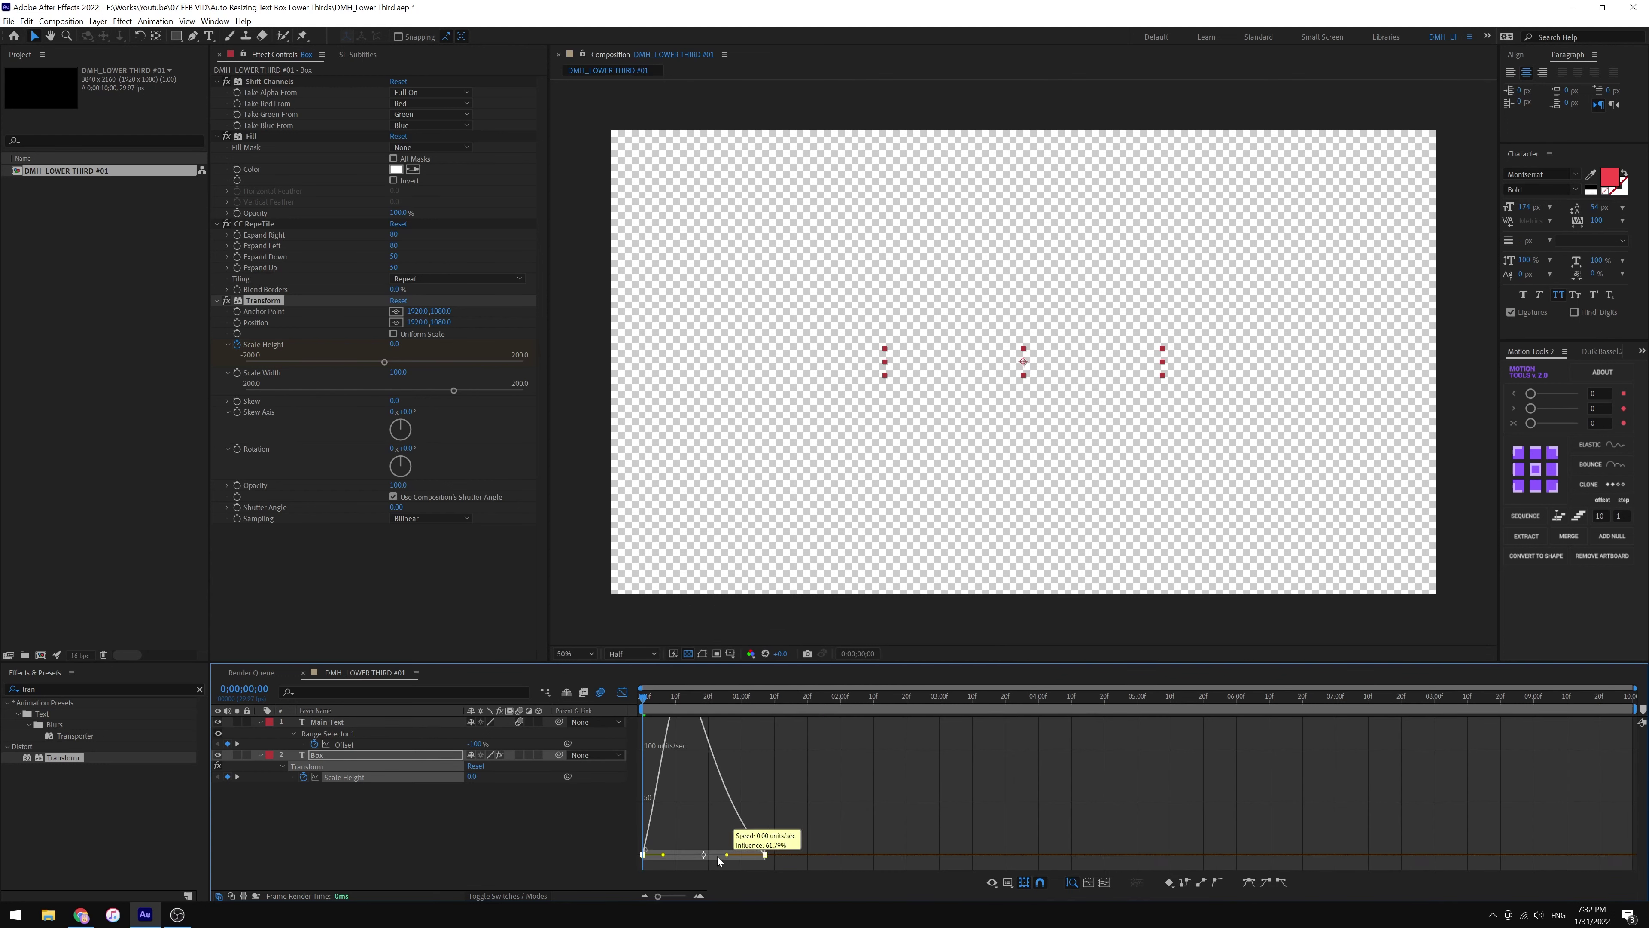
- Preview the animation and duplicate the Box layer as Box 2
key("space")
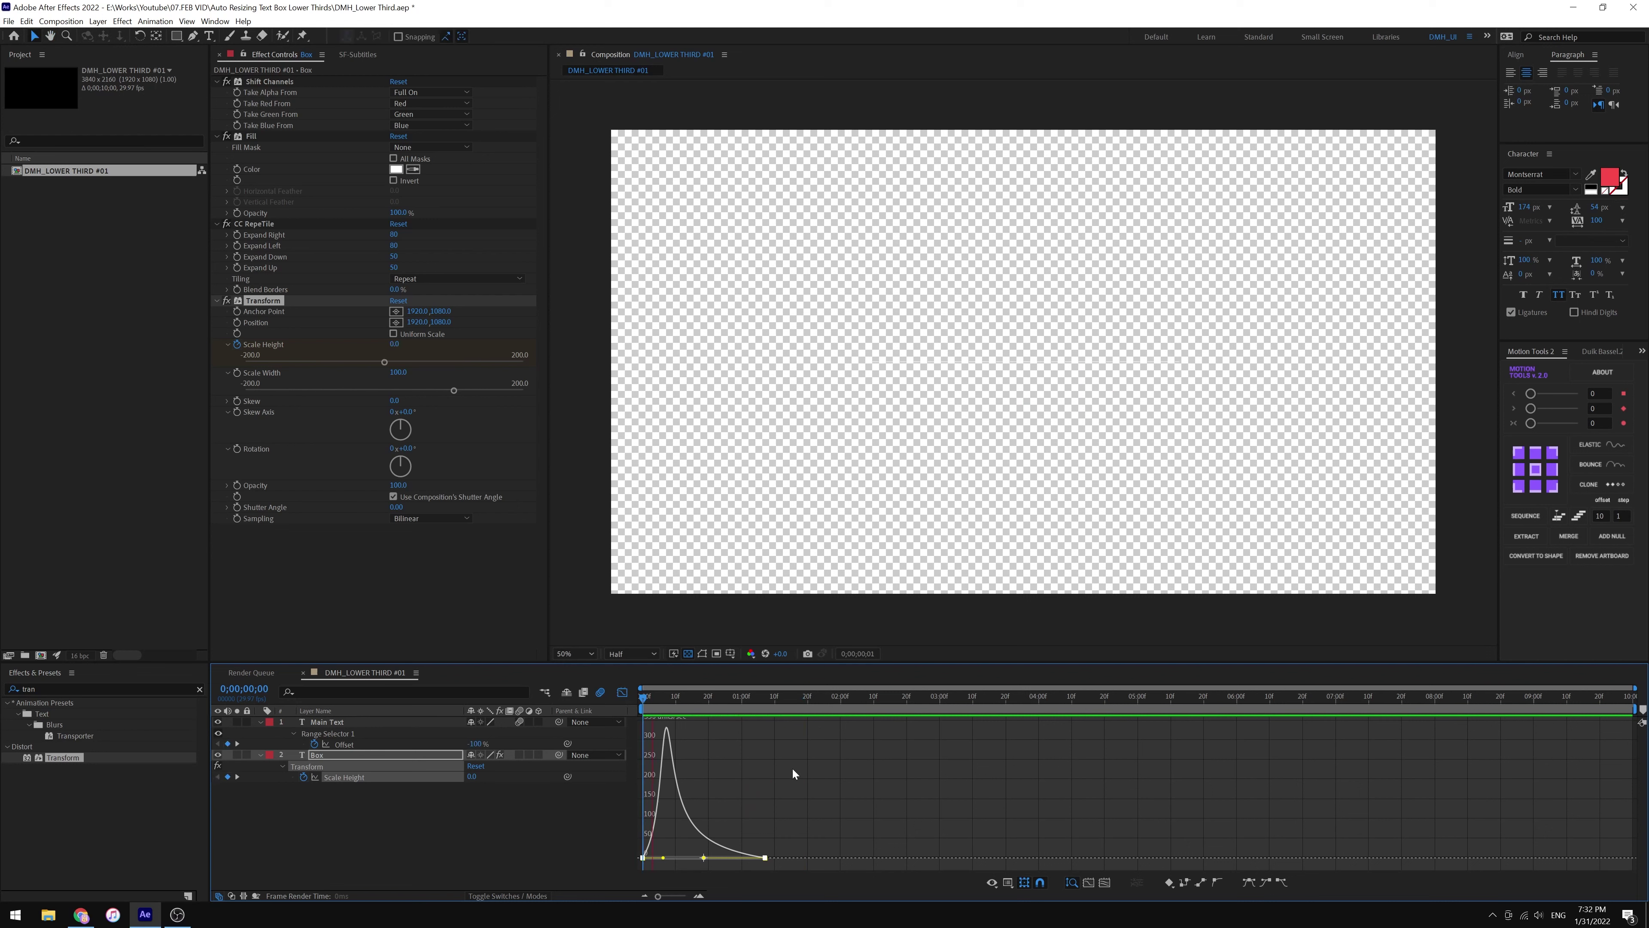
left_click(623, 692)
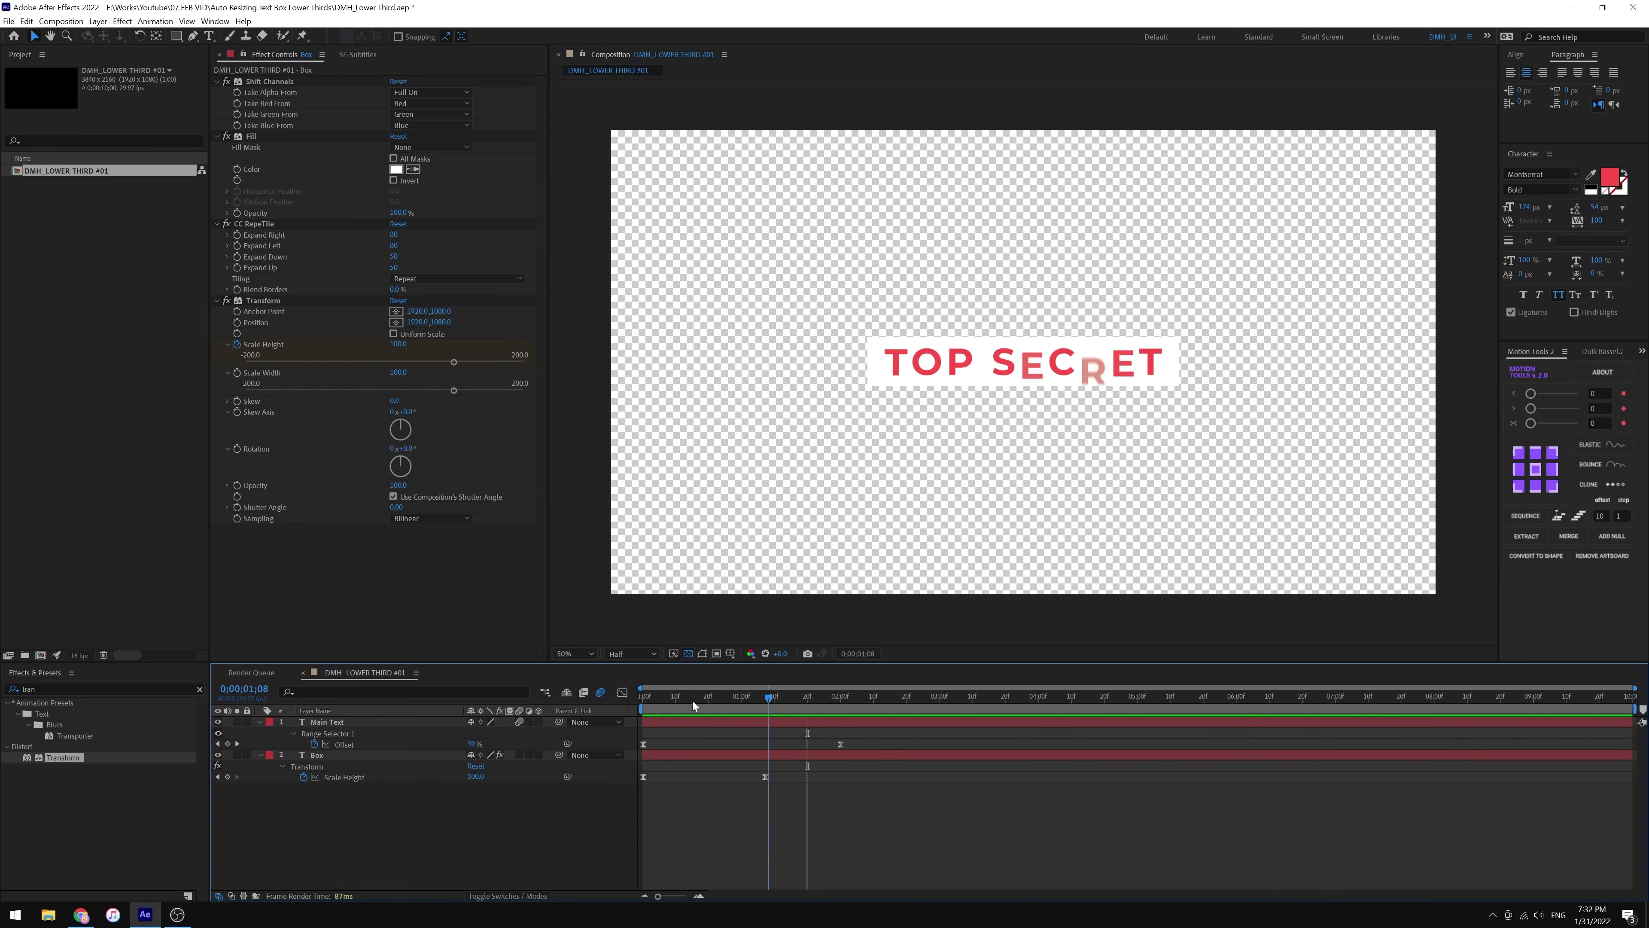
left_click(680, 756)
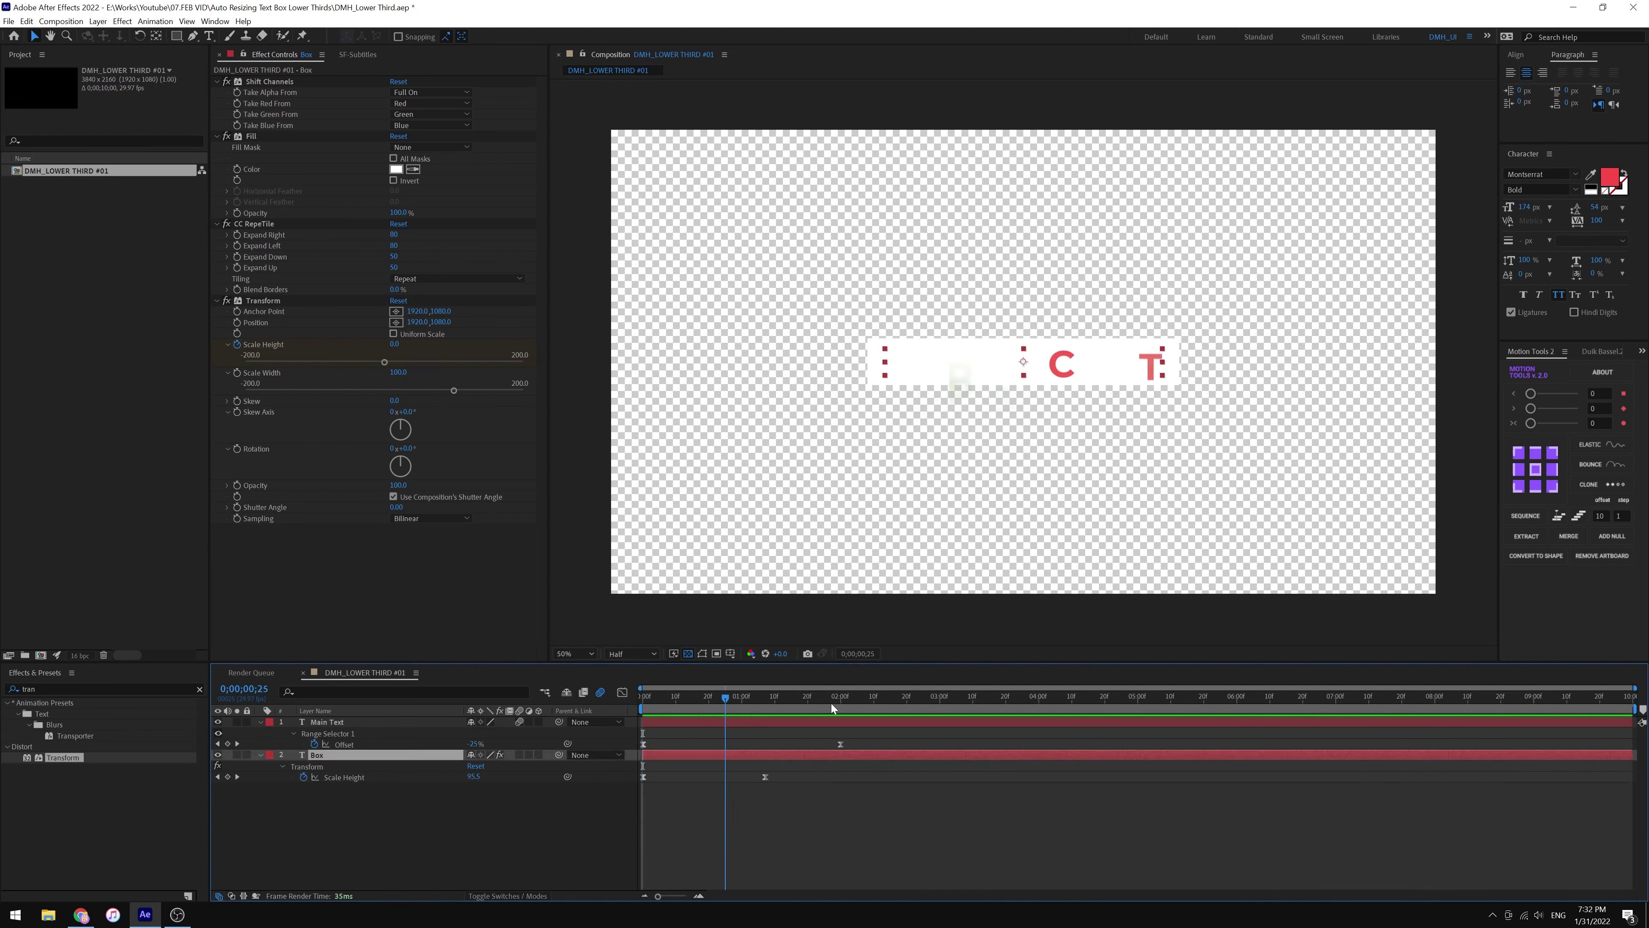
key("ctrl+d")
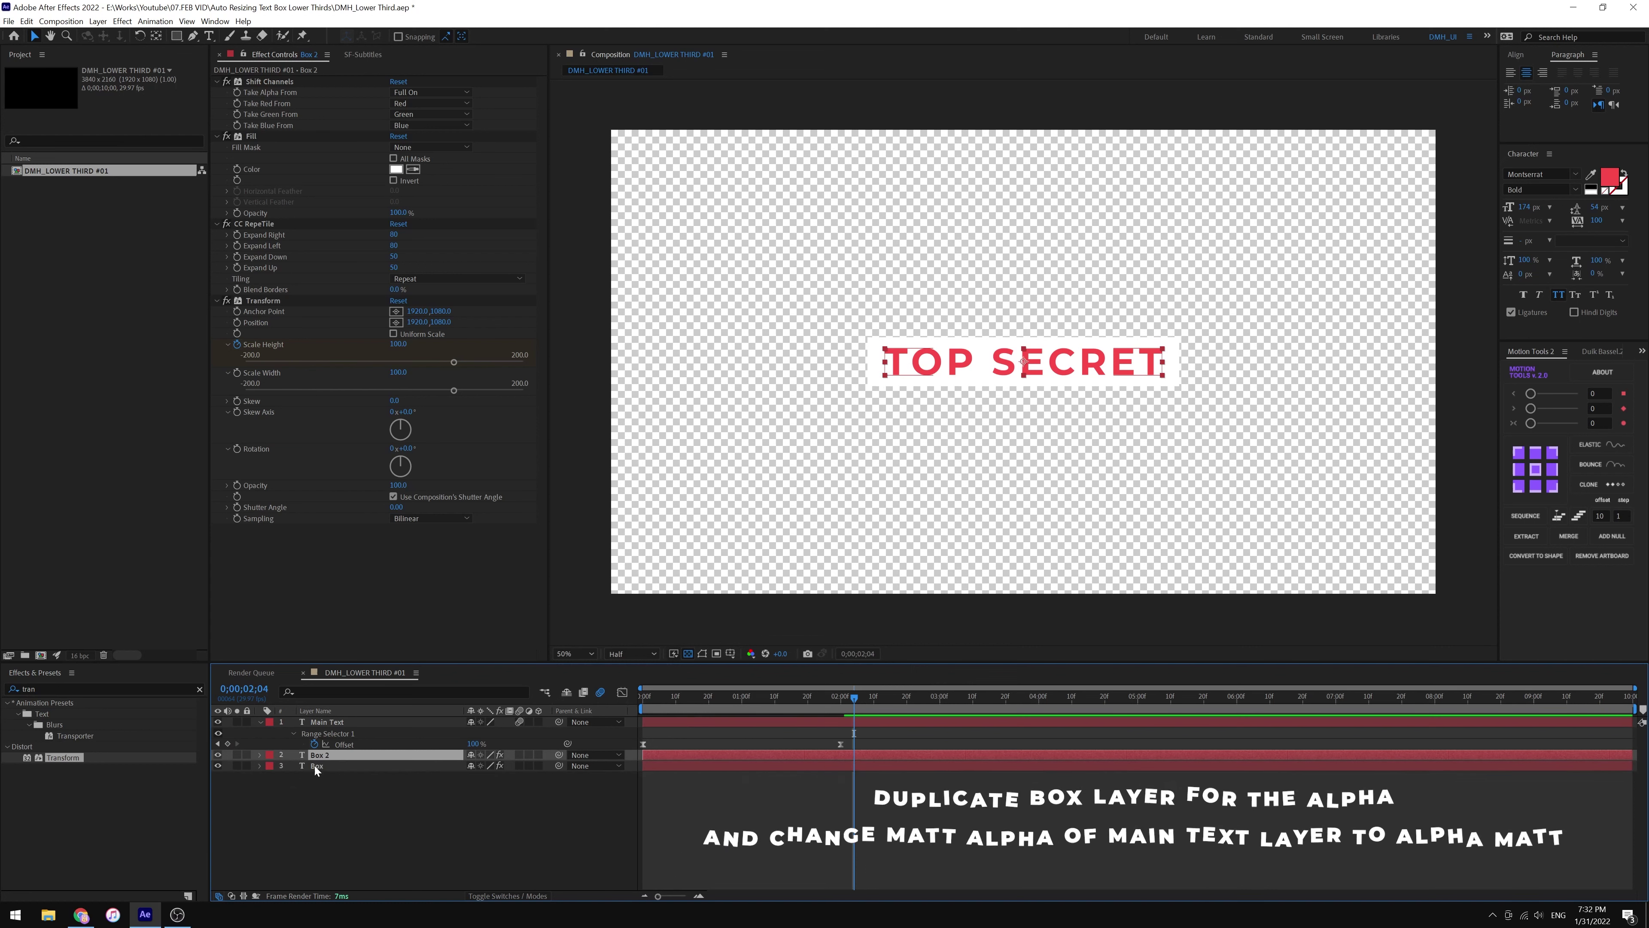
- Move Box 2 to the top and set Main Text's track matte to Alpha Matte 'Box 2'
left_click_drag(320, 755, 320, 717)
left_click(326, 732)
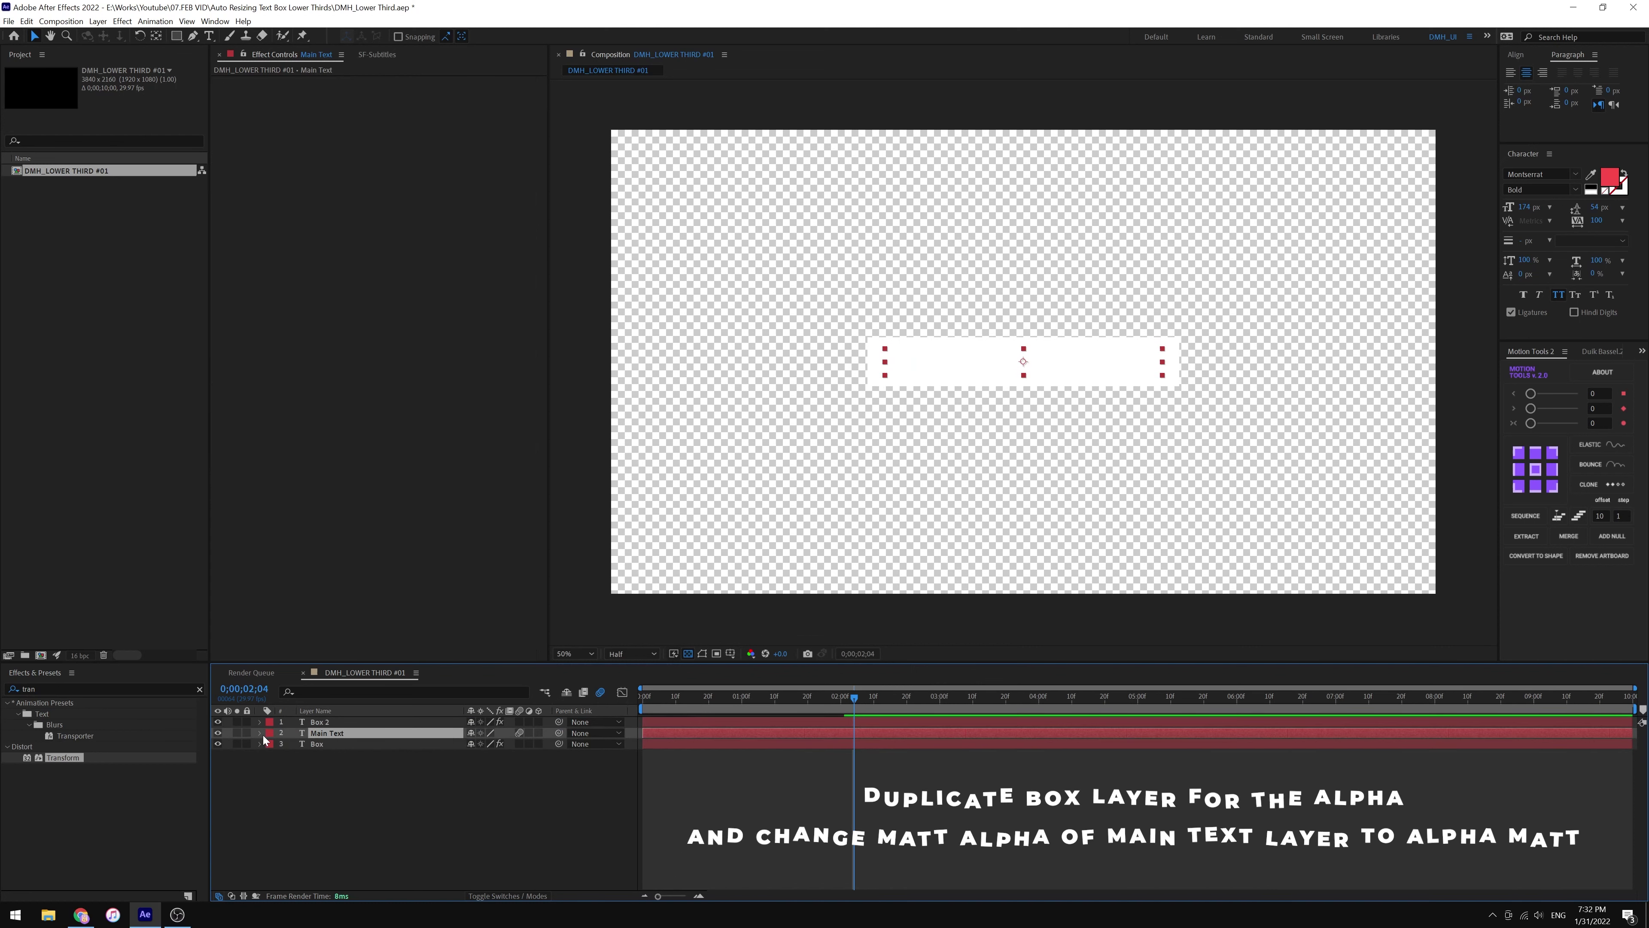
left_click(513, 894)
left_click(535, 733)
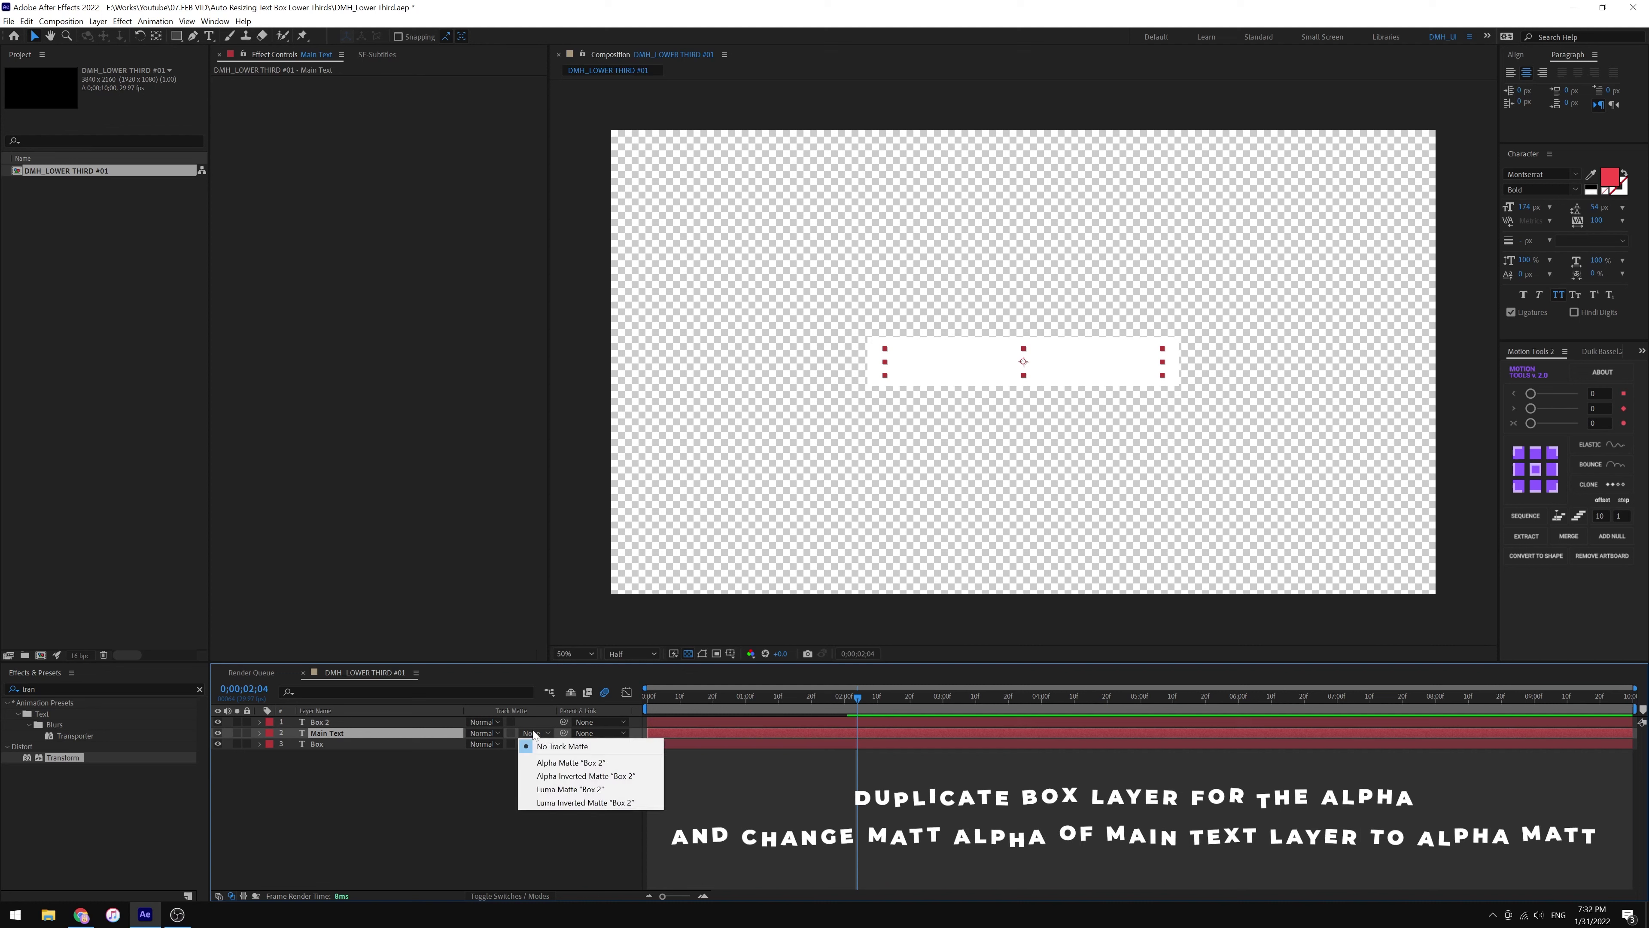
left_click(565, 762)
left_click_drag(771, 691, 648, 695)
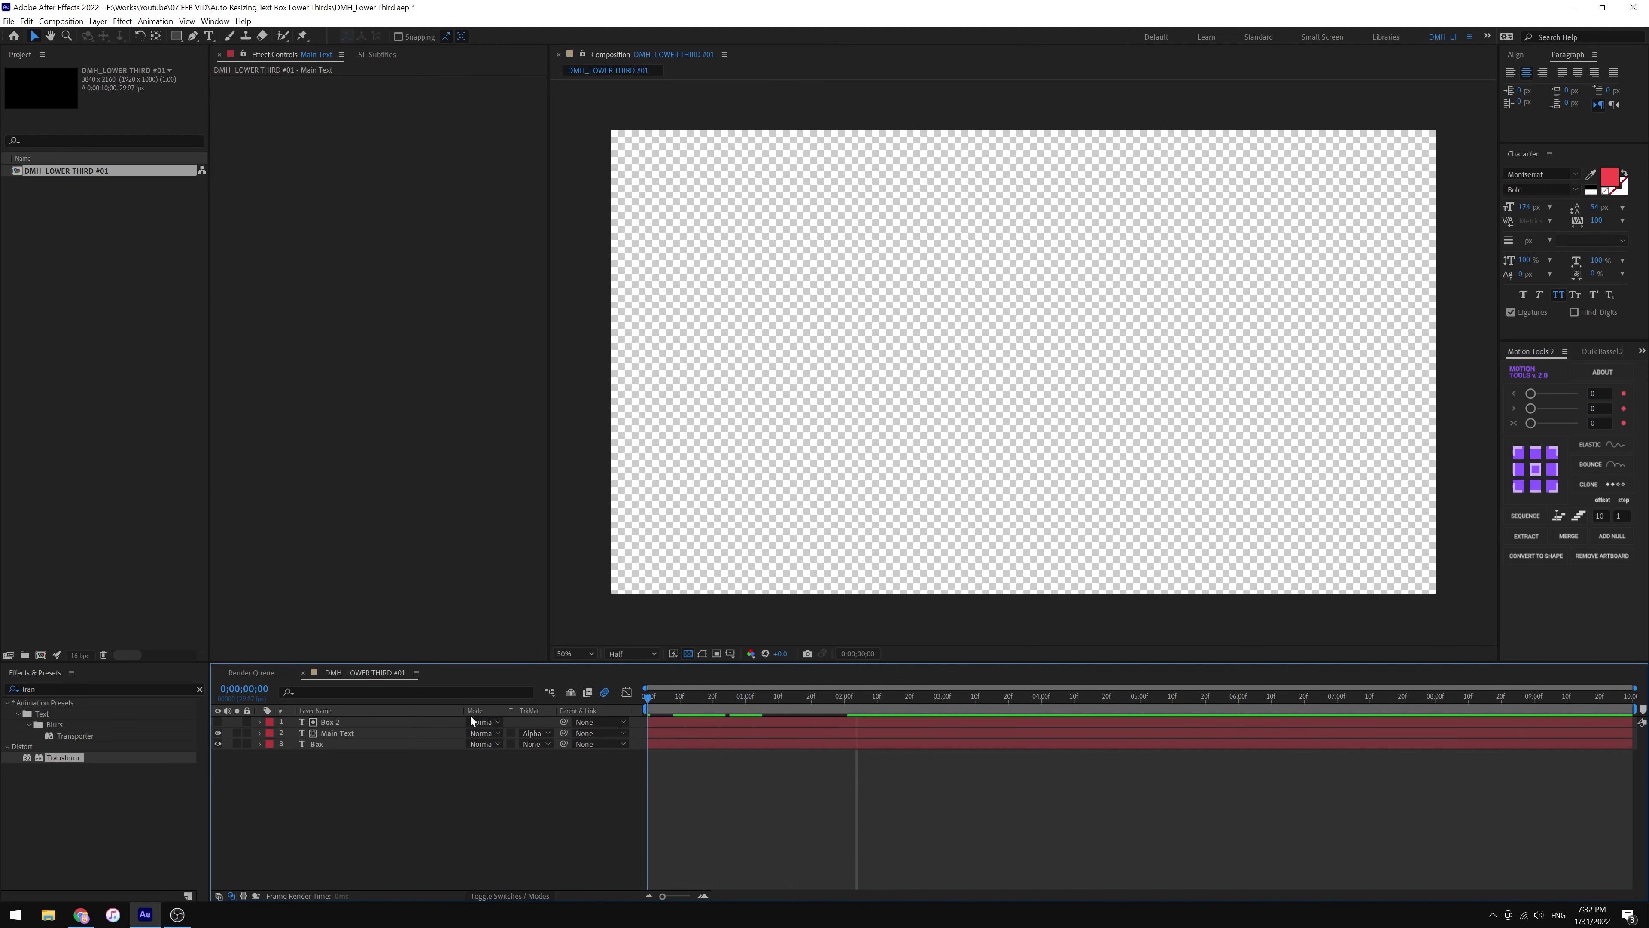
key("space")
- End the work area at 3 seconds, replay the preview, and select all three layers
left_click(943, 704)
key("n")
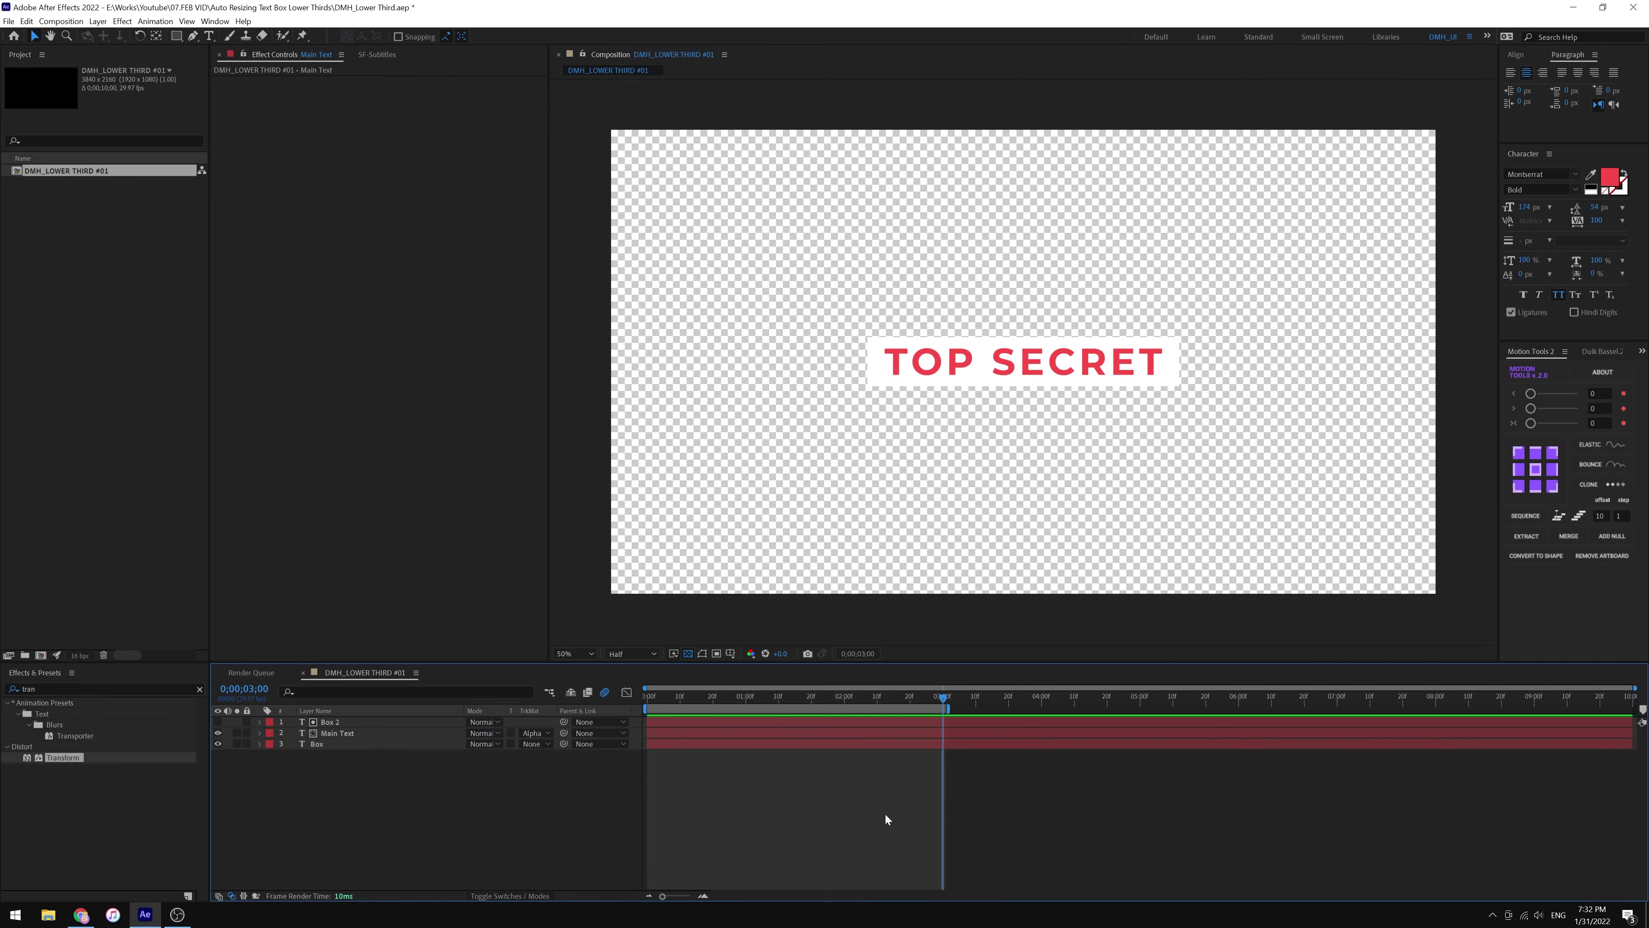
key("space")
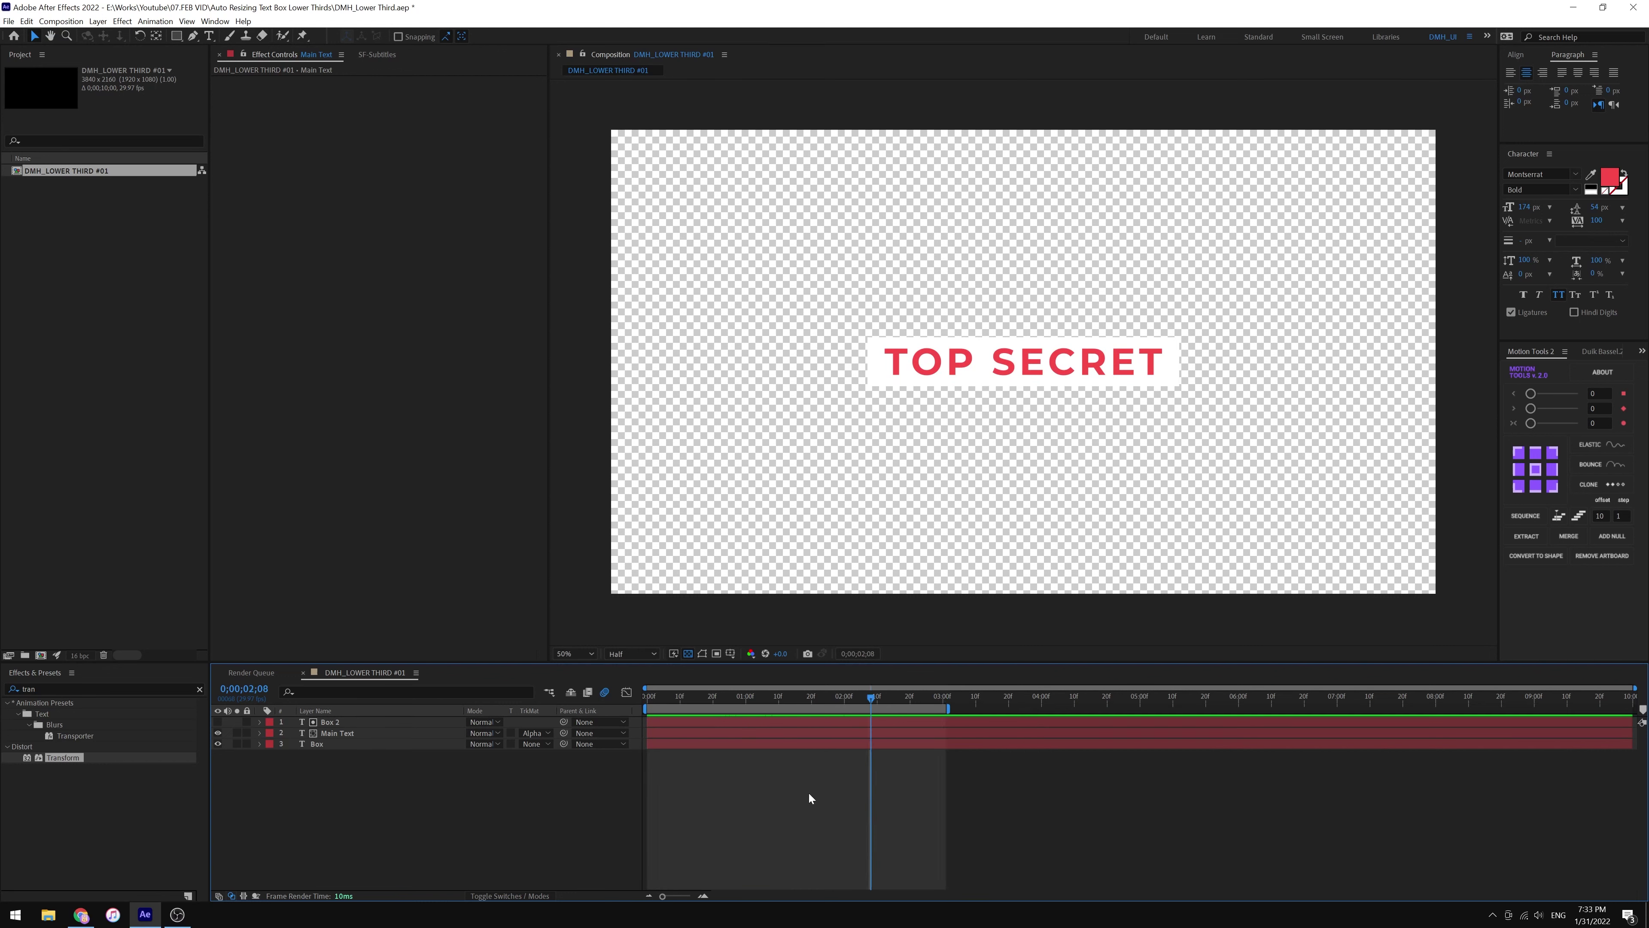
key("ctrl+a")
- Duplicate the three layers, delay the copies slightly, and parent Box 3 and Box 4 to Main Text 2
key("ctrl+d")
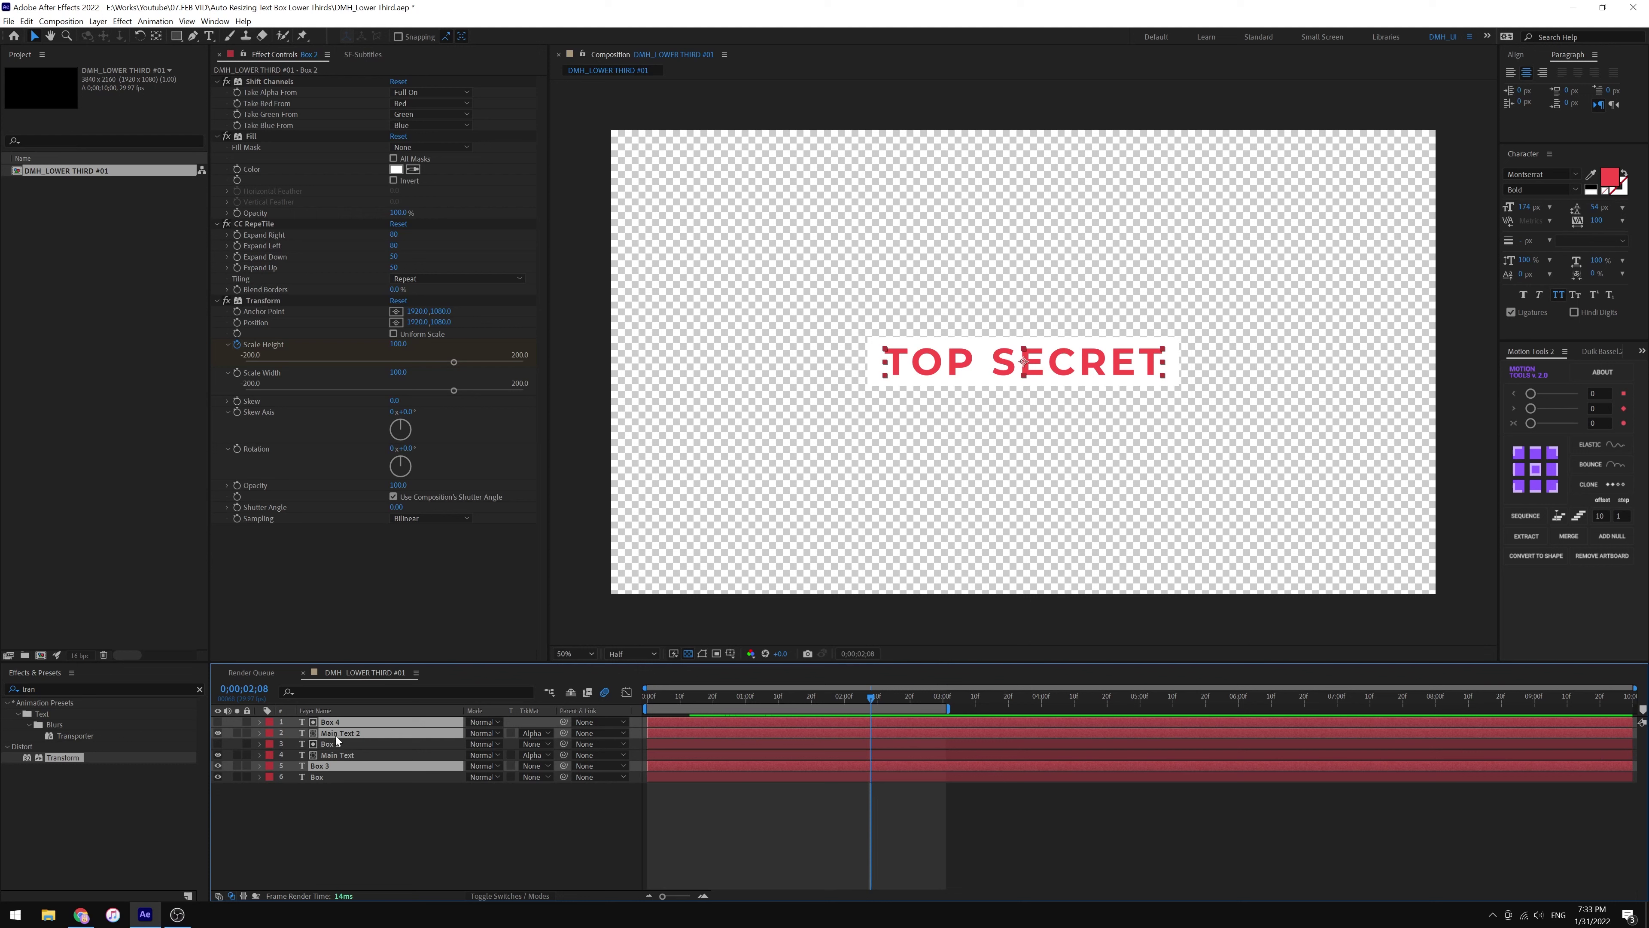
left_click_drag(324, 731, 324, 744)
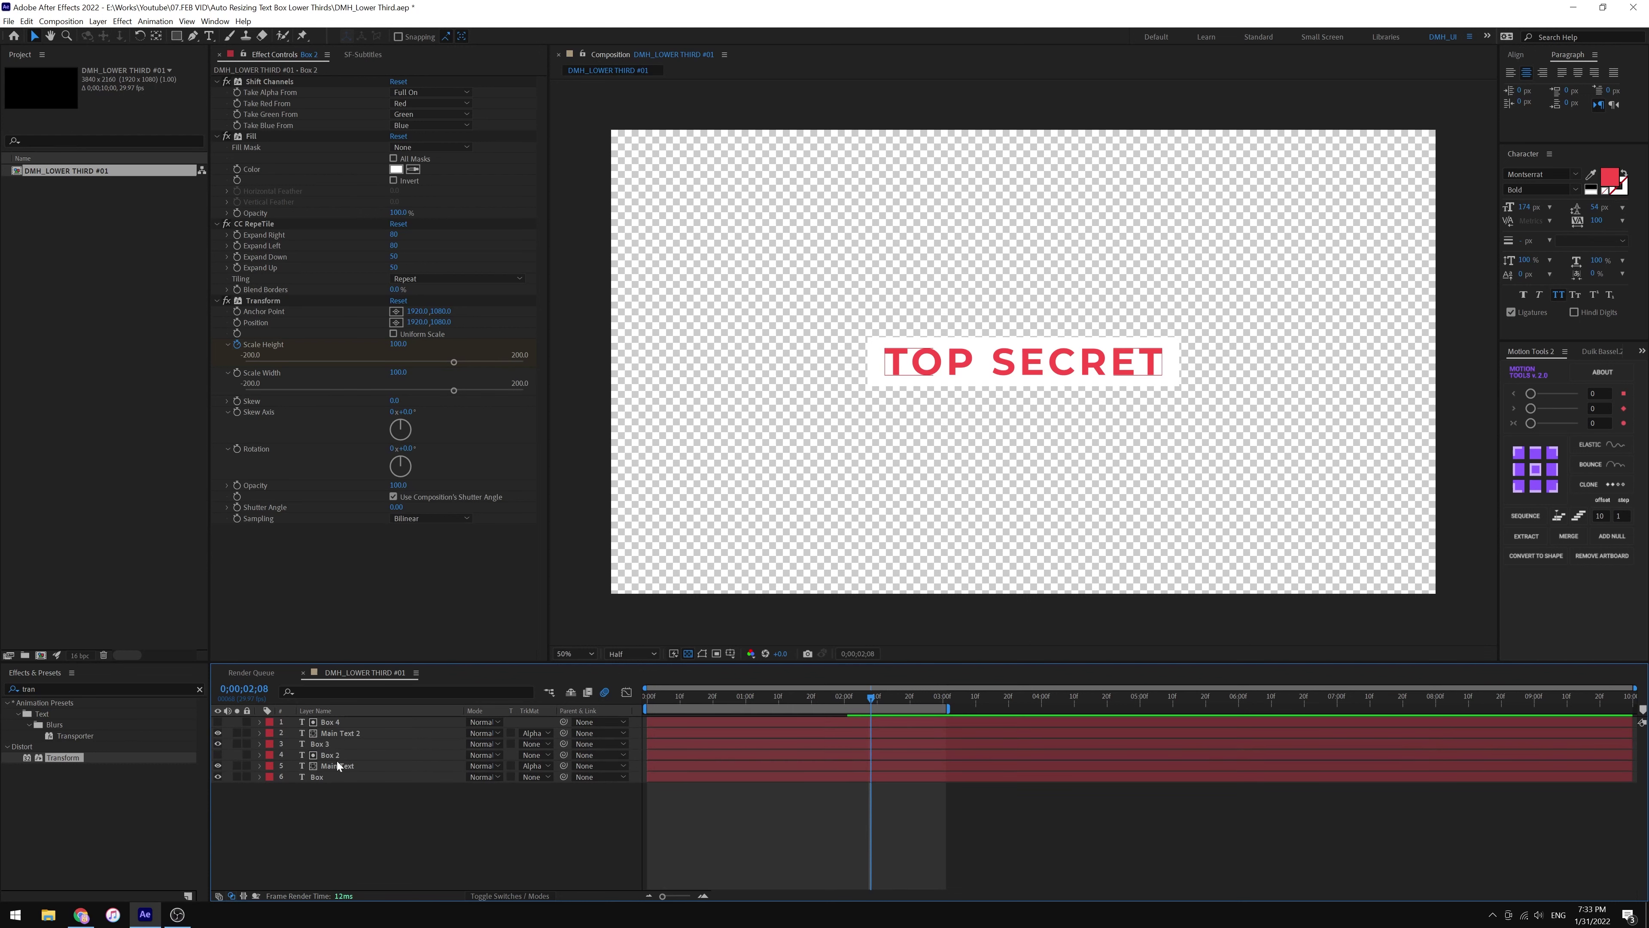
left_click_drag(692, 724, 901, 704)
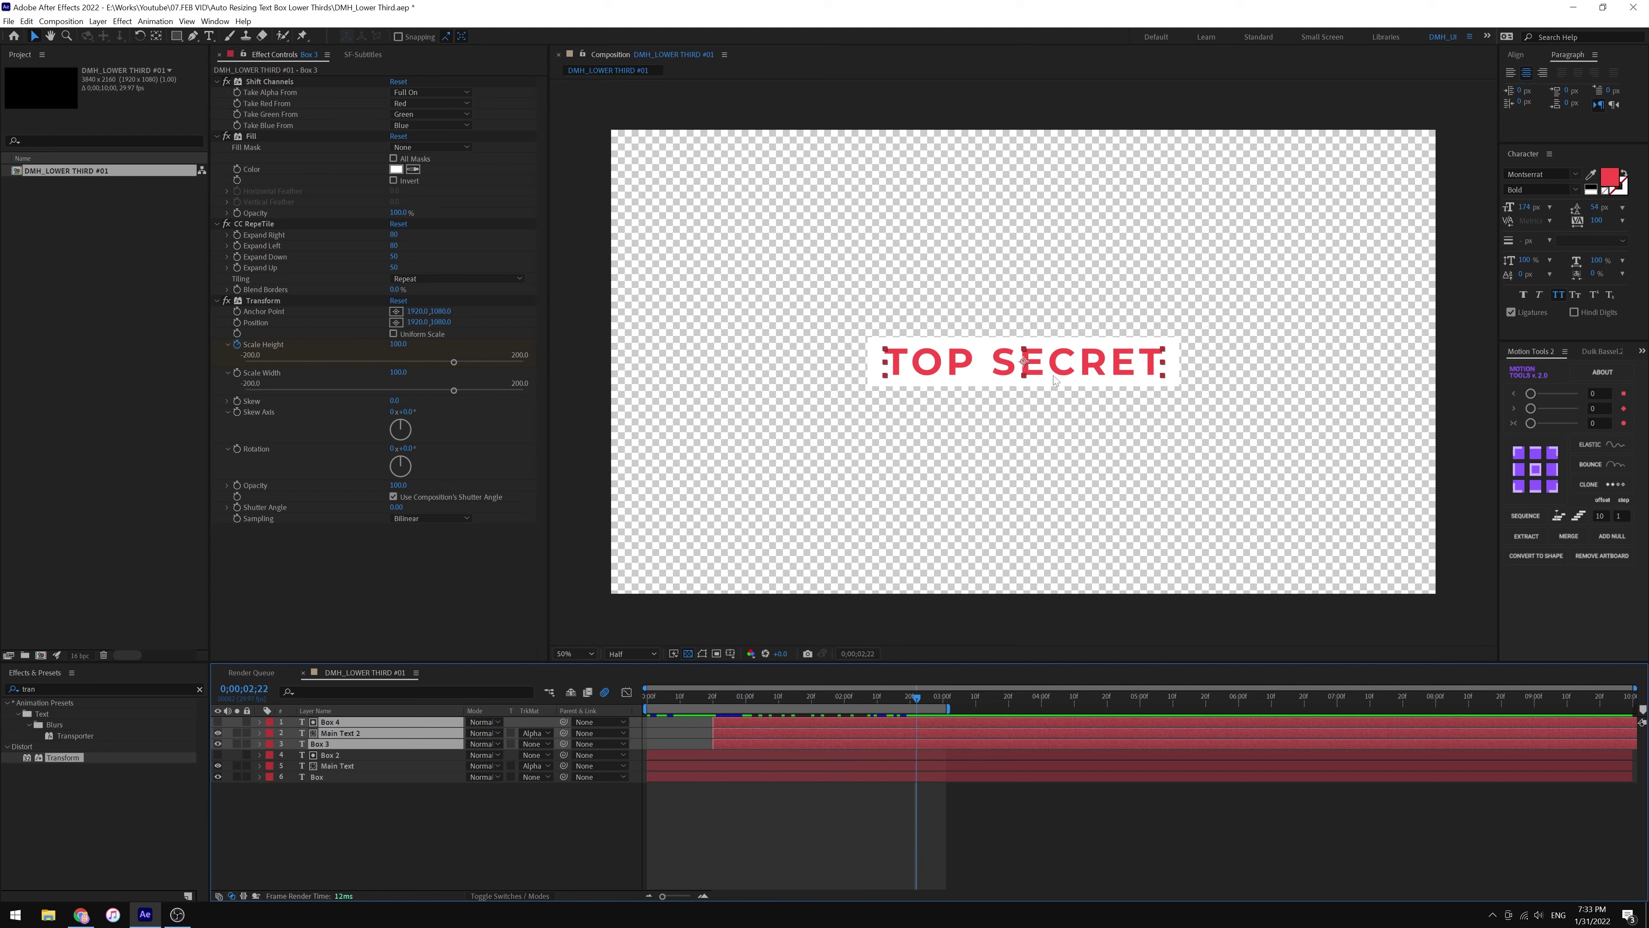
left_click(748, 807)
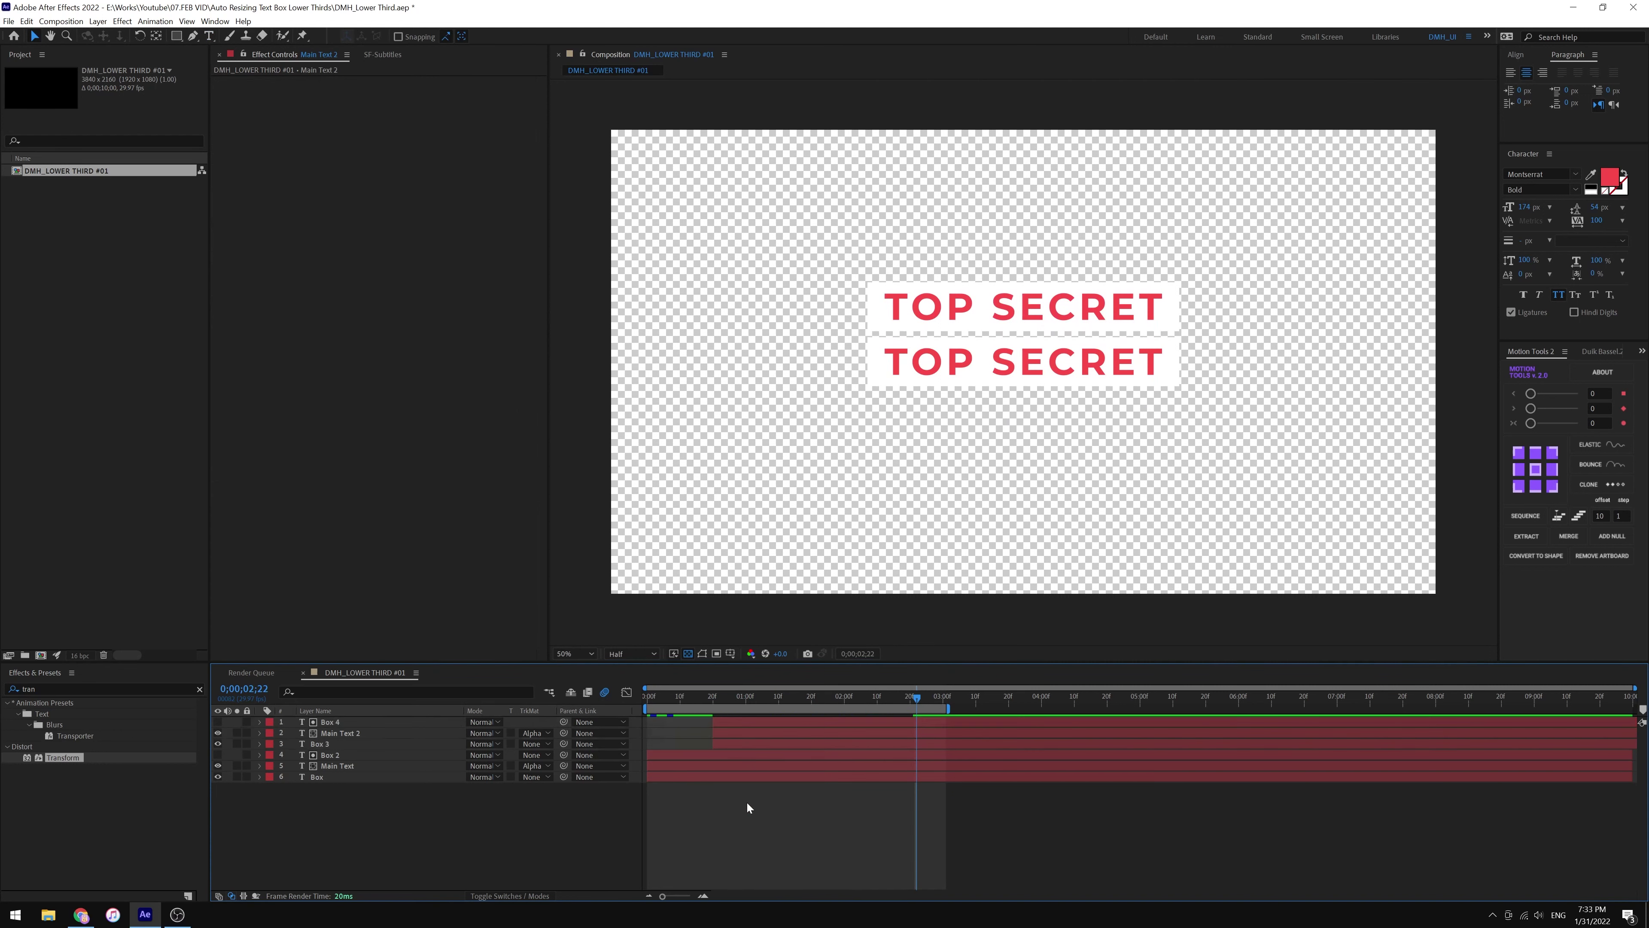
left_click(368, 743)
left_click(334, 720, "ctrl")
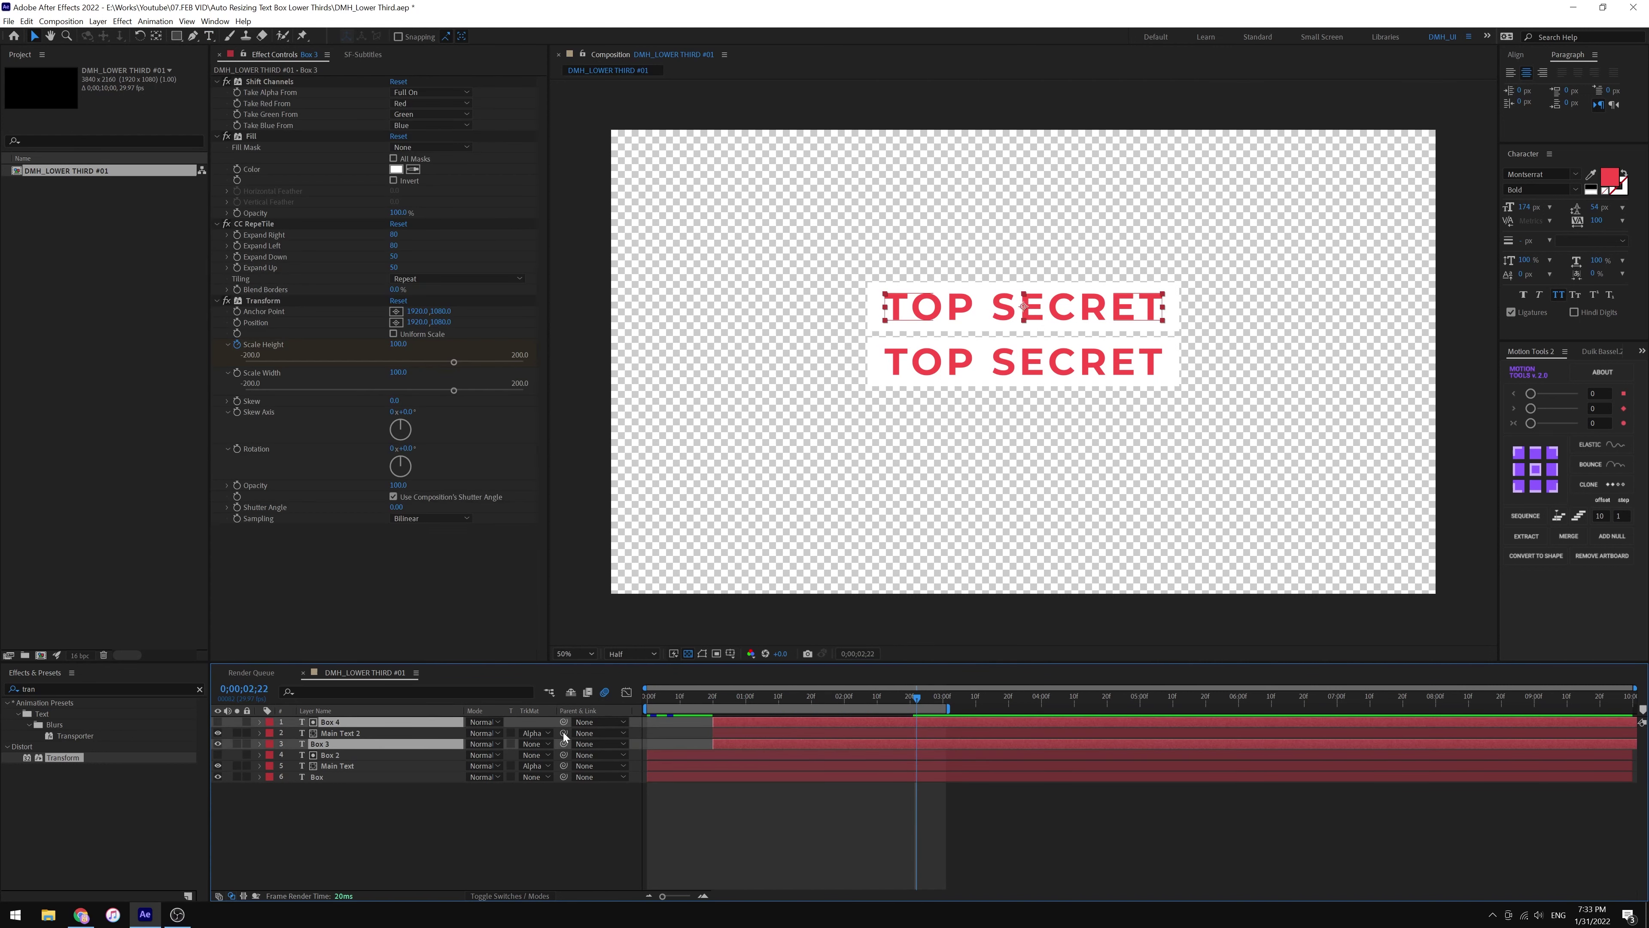
left_click_drag(563, 742, 356, 736)
- Scale the upper Main Text 2 to 61% and colour it dark #201616
left_click(1162, 325)
key("s")
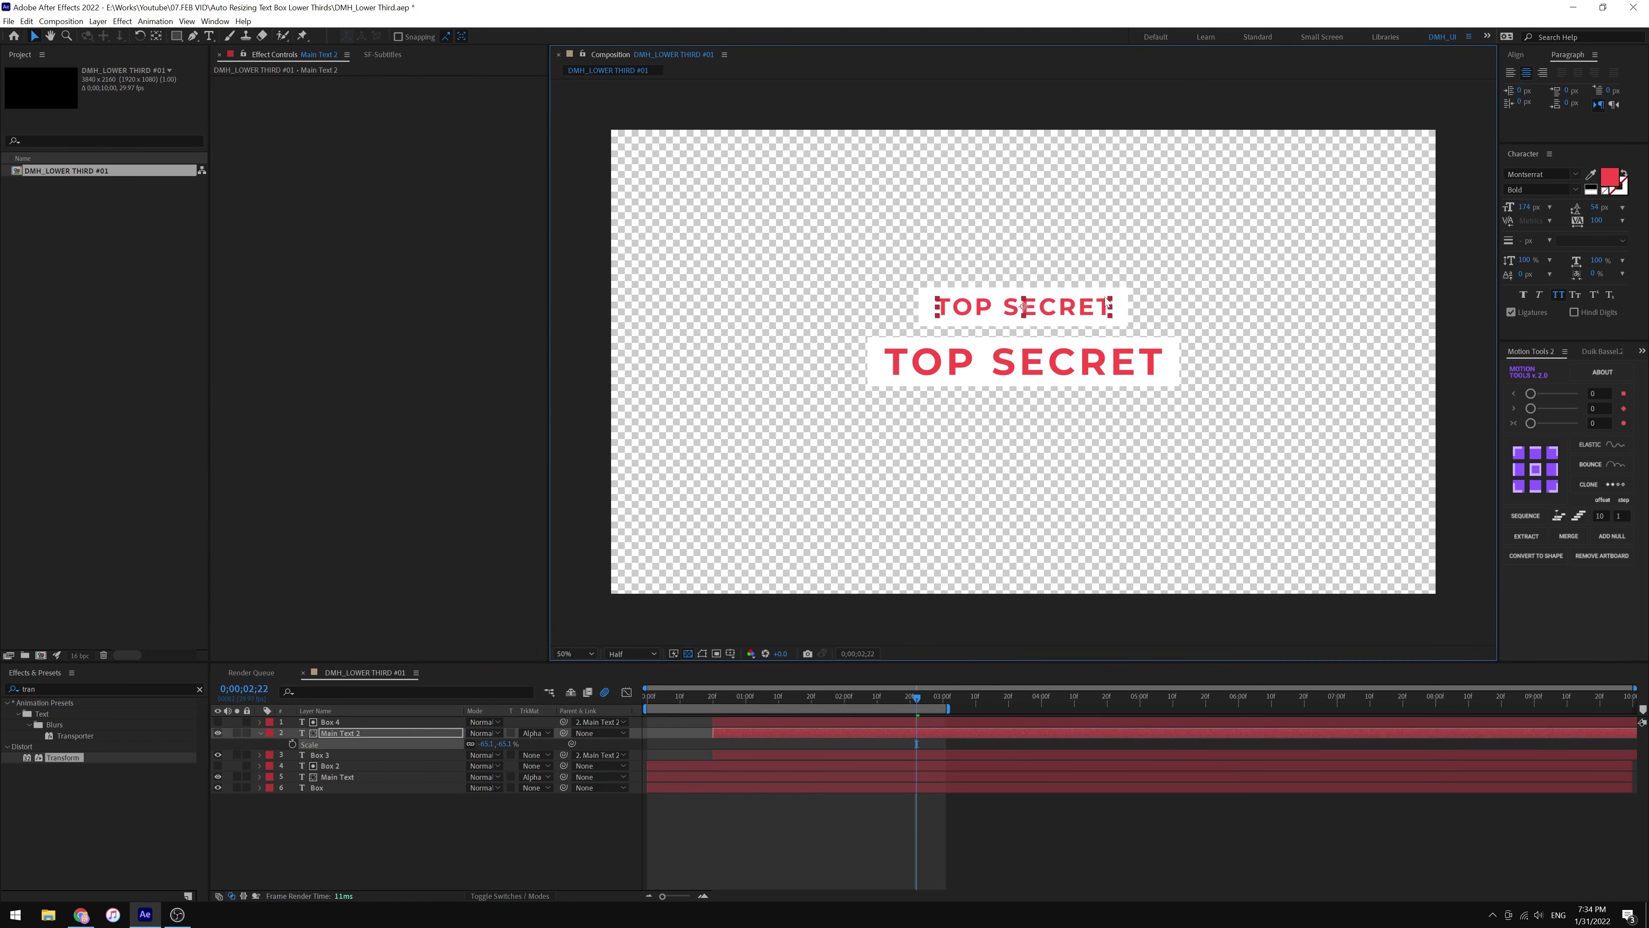
left_click_drag(1107, 303, 1164, 327)
left_click_drag(503, 745, 507, 751)
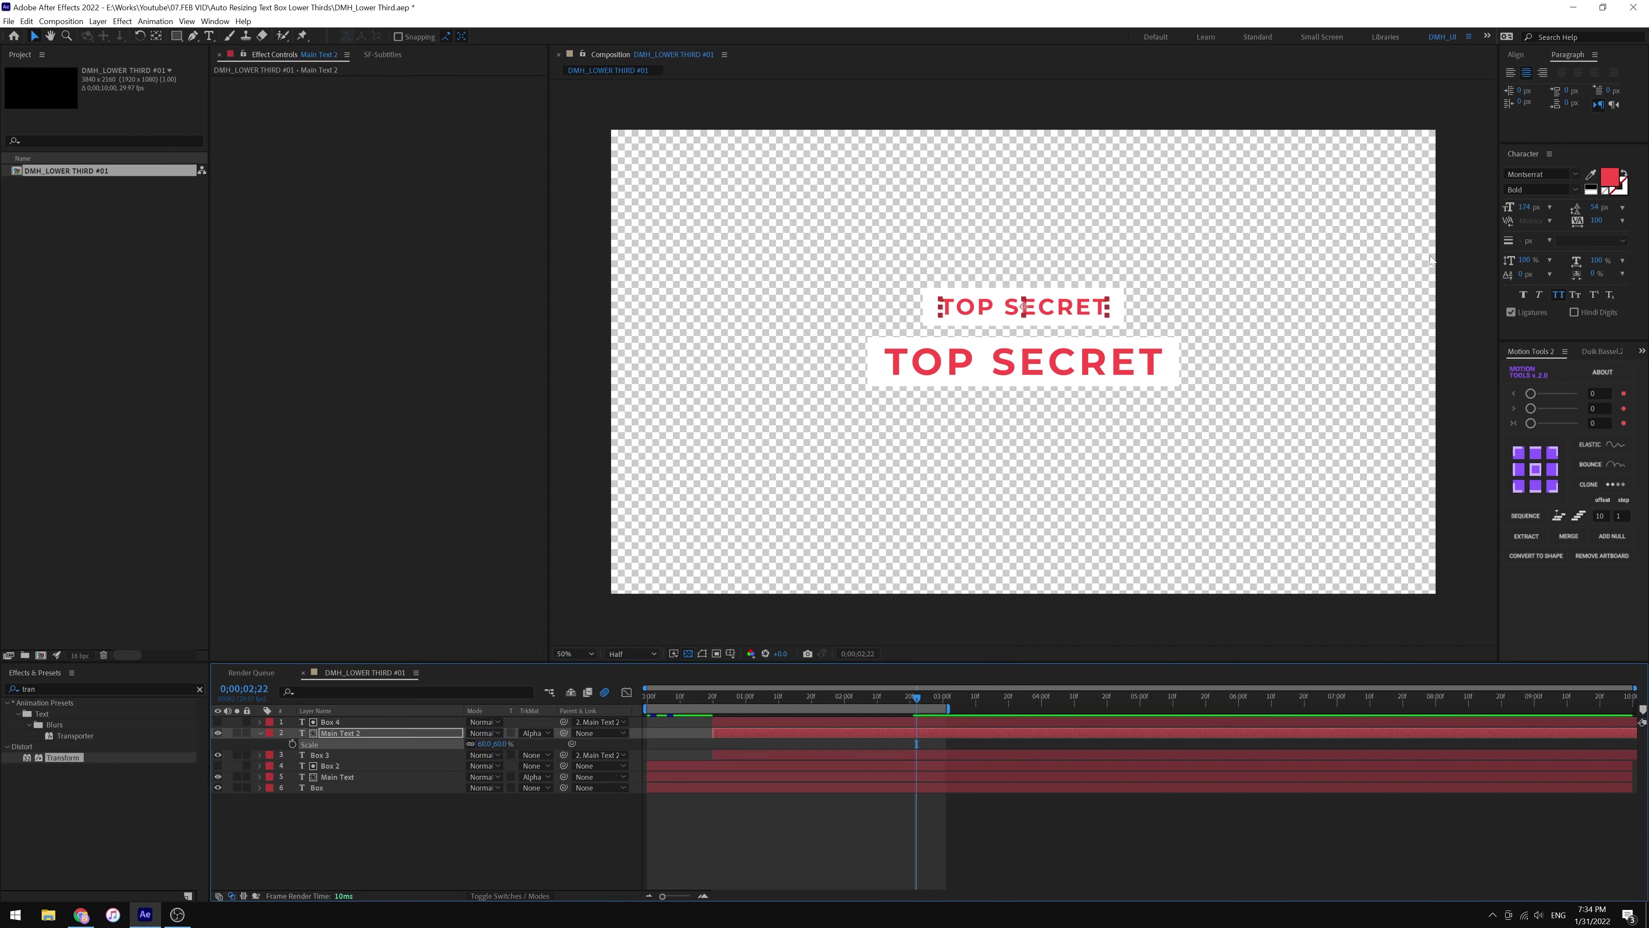
left_click(1611, 176)
left_click_drag(661, 505, 570, 503)
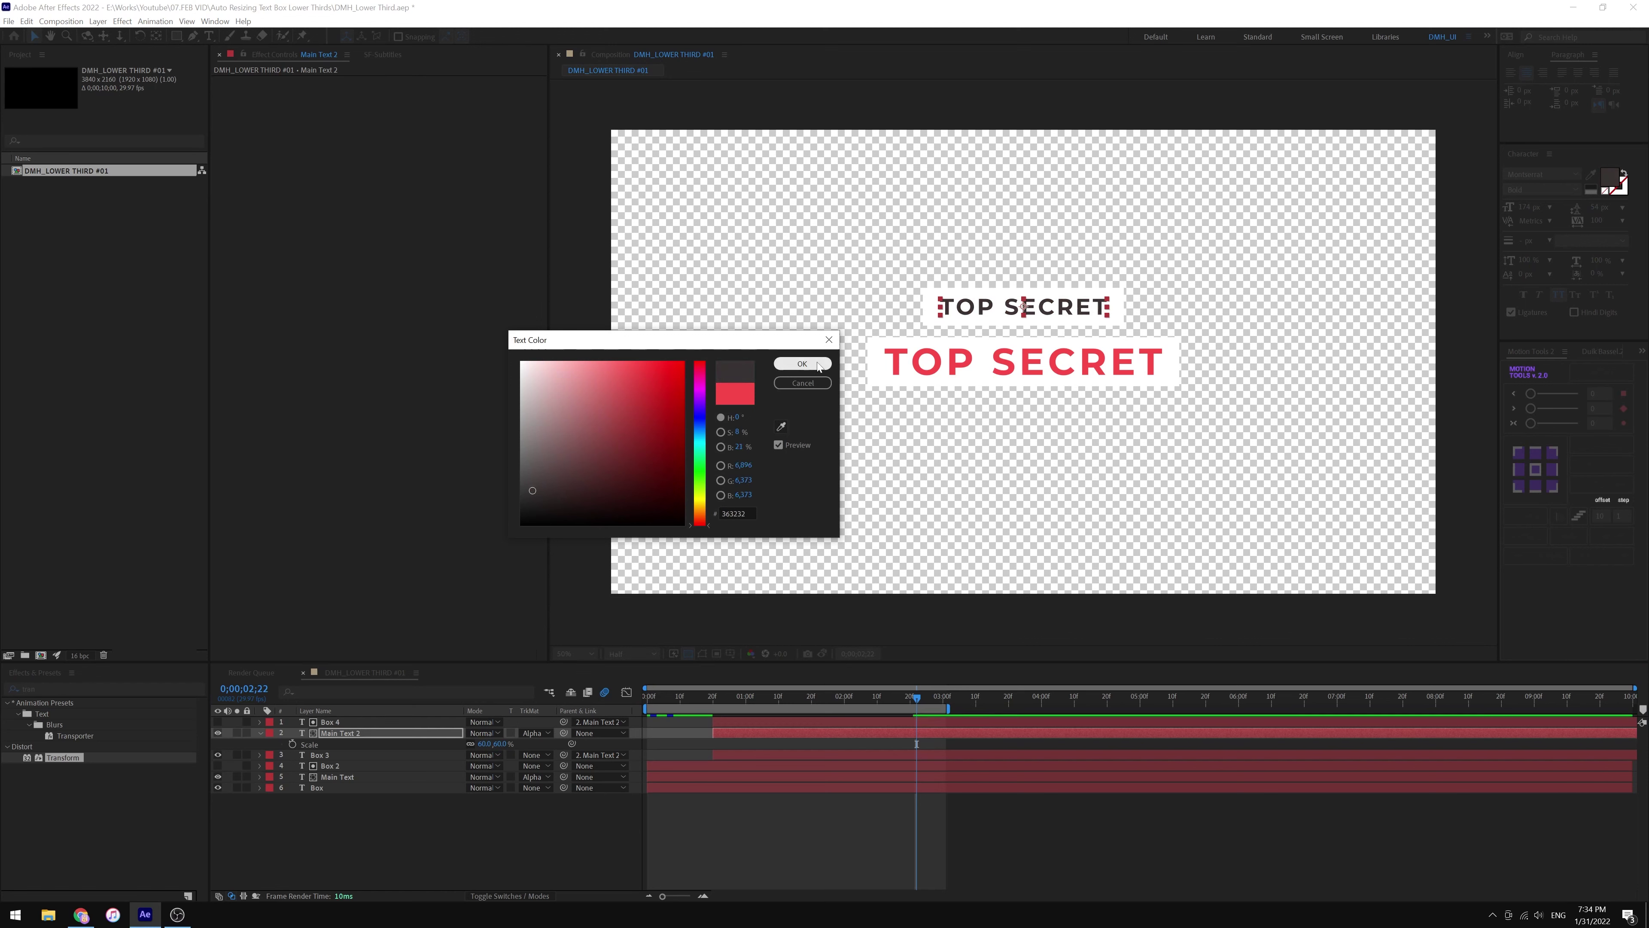
left_click(803, 364)
- Pick-whip Box 3's Source Text expression to Main Text 2's Source Text
left_click(261, 754)
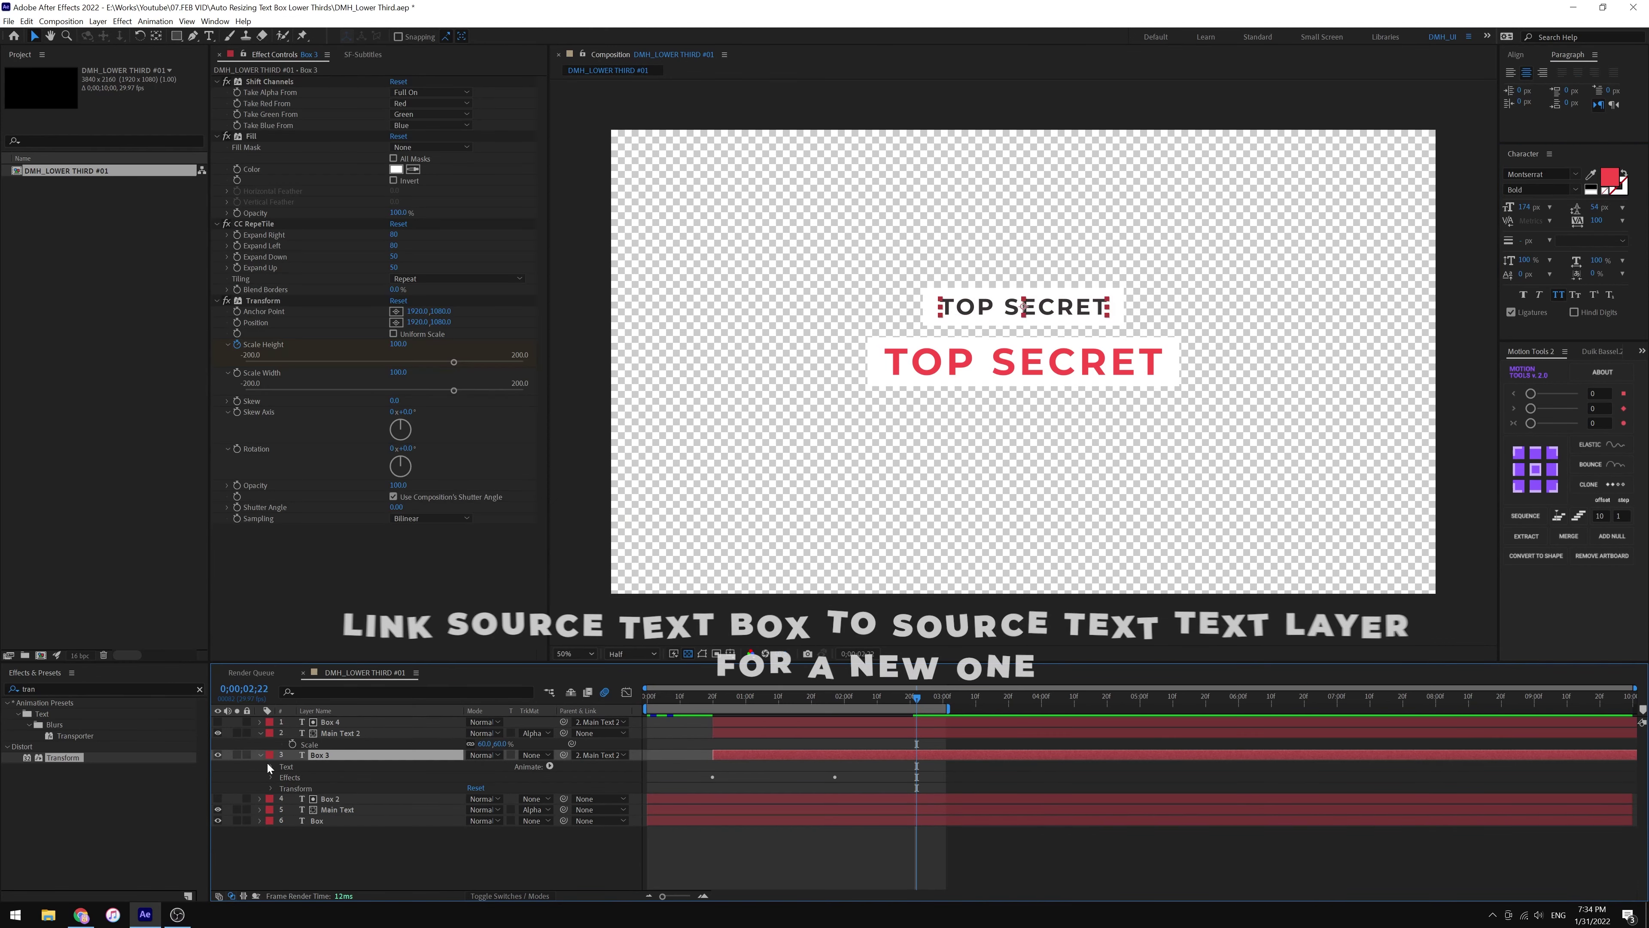
left_click(318, 777)
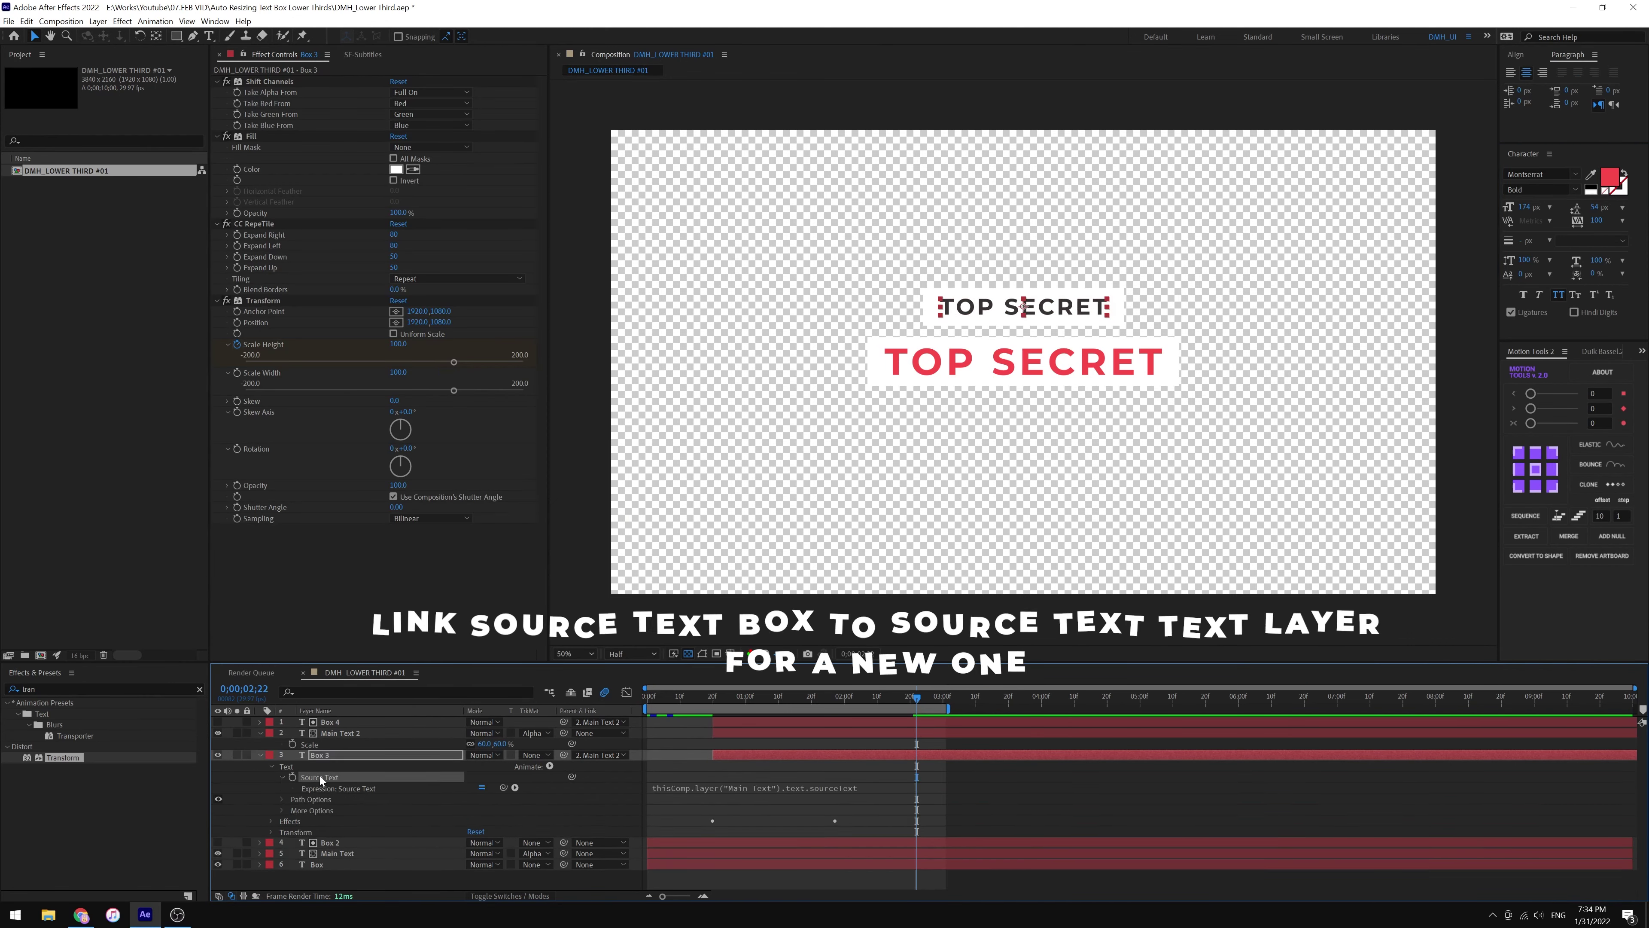
left_click(337, 733)
left_click(272, 744)
scroll(273, 742, "down", 2)
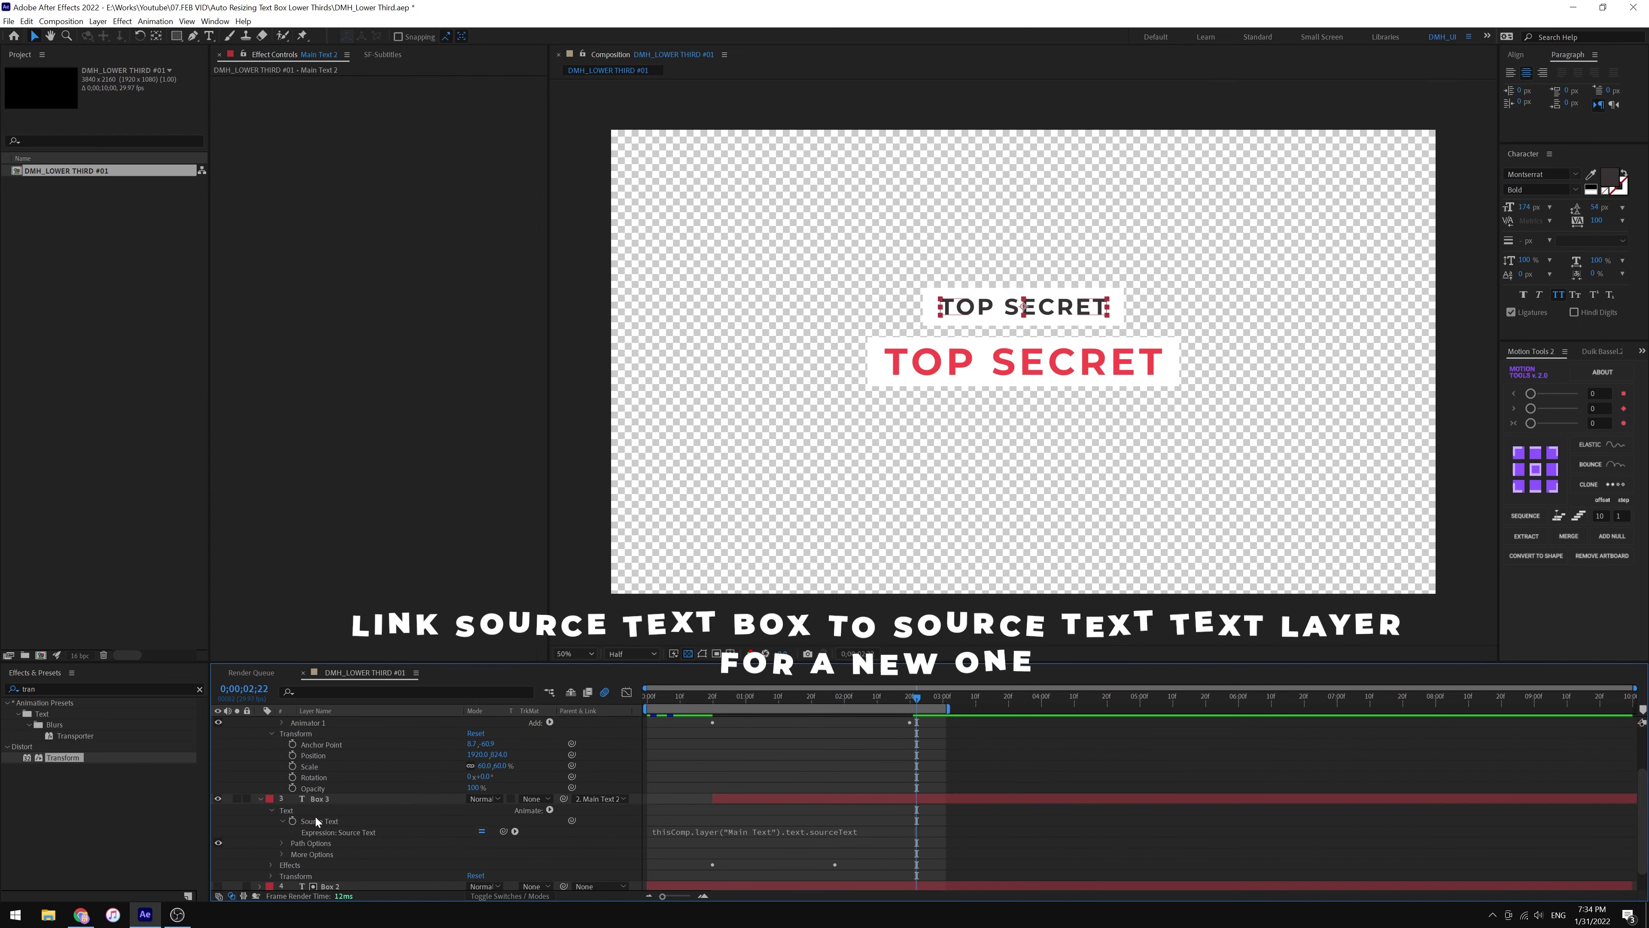
left_click_drag(504, 831, 368, 687)
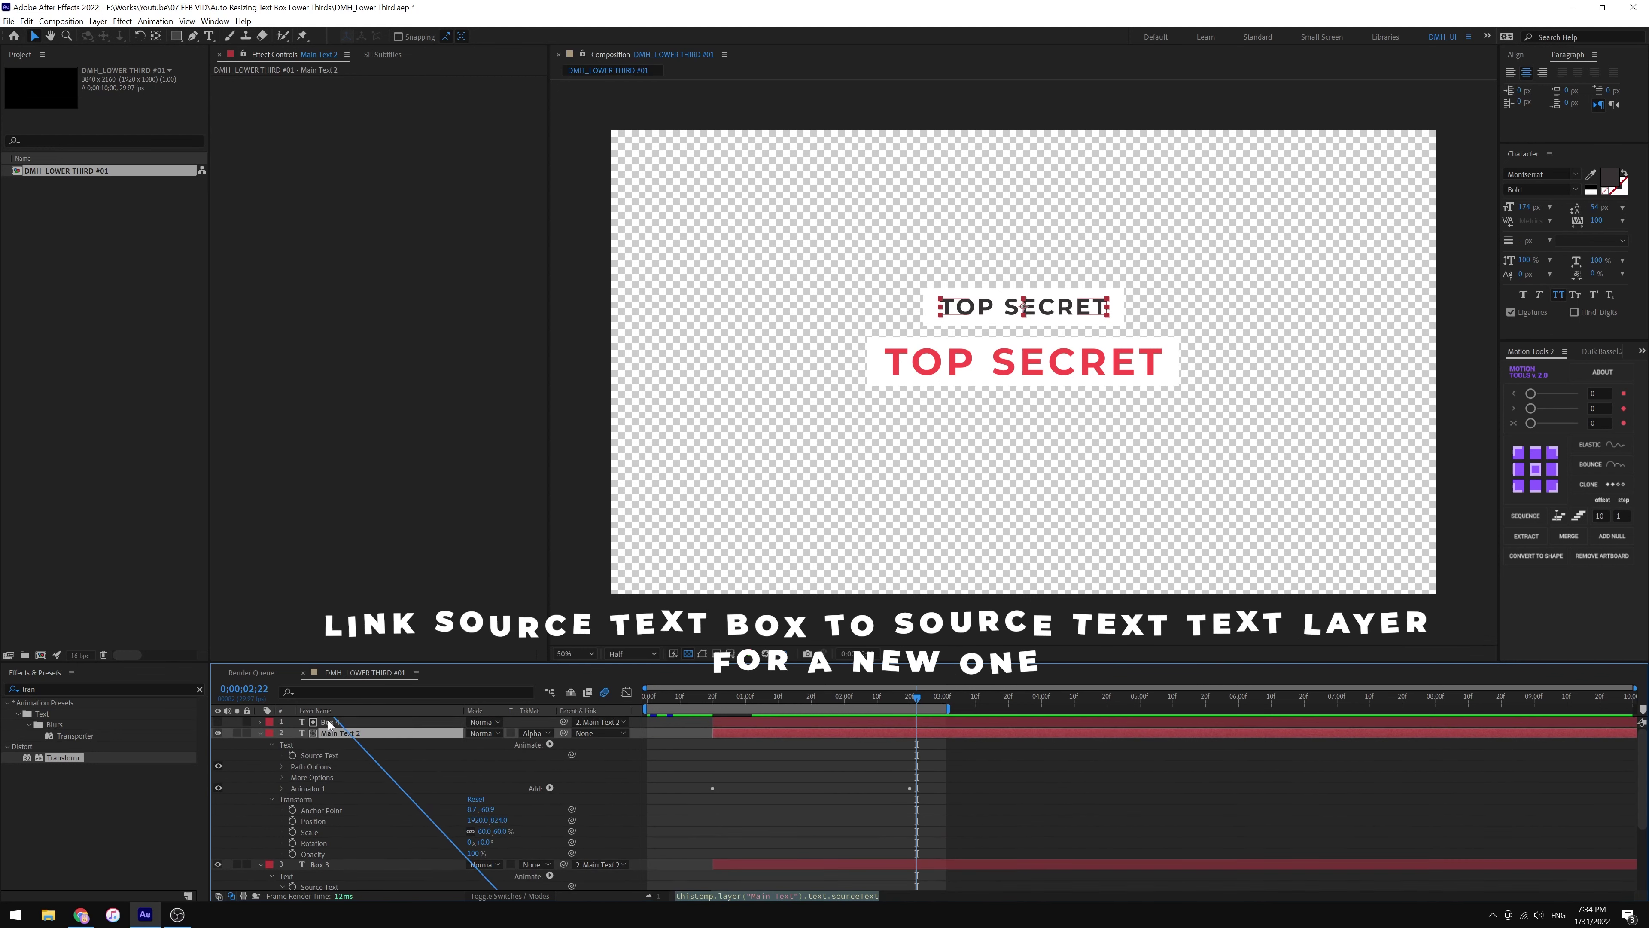
left_click_drag(369, 687, 320, 755)
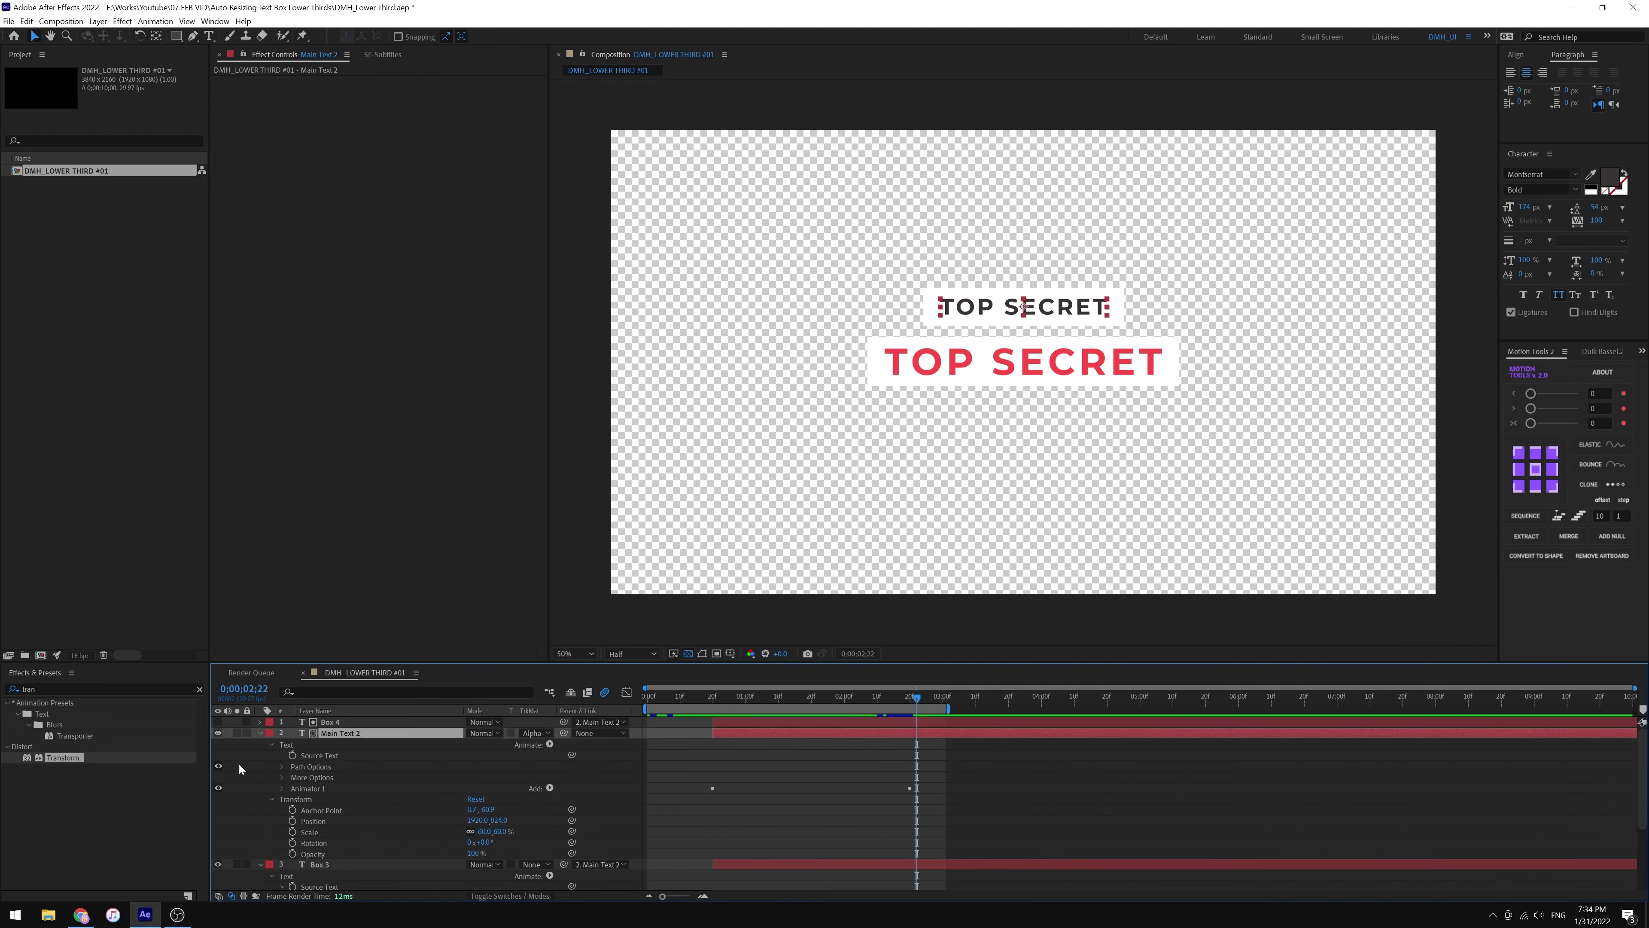
left_click(260, 732)
left_click(260, 744)
- Pick-whip Box 4's Source Text expression to Main Text 2's Source Text
left_click(331, 724)
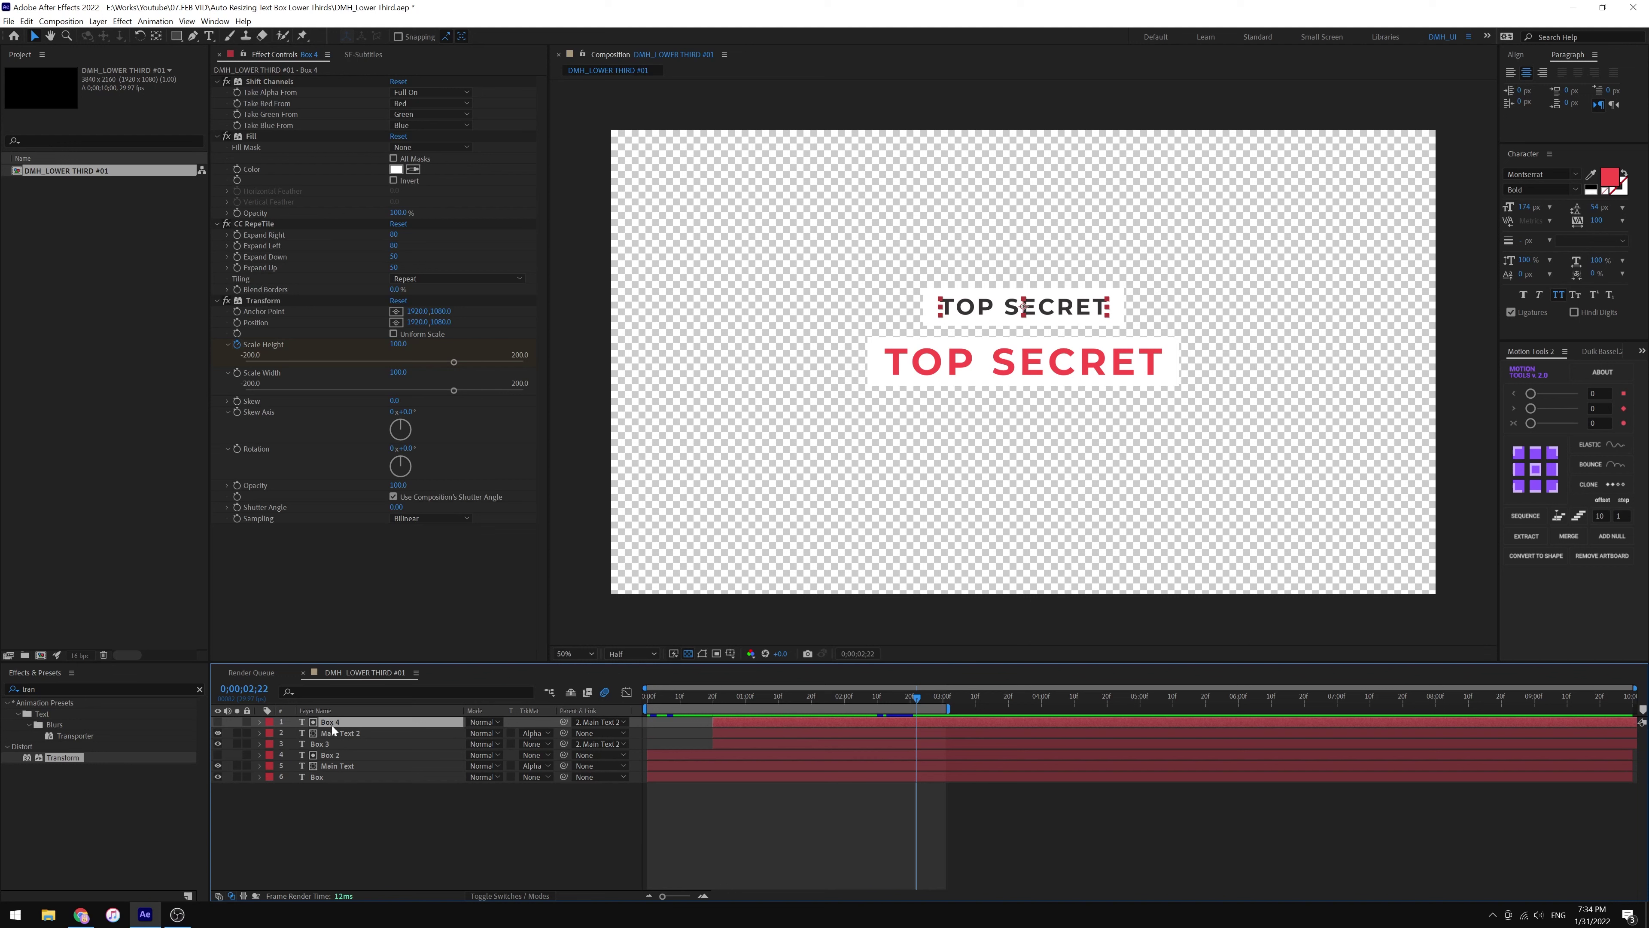
left_click(260, 721)
left_click(271, 733)
left_click(282, 744)
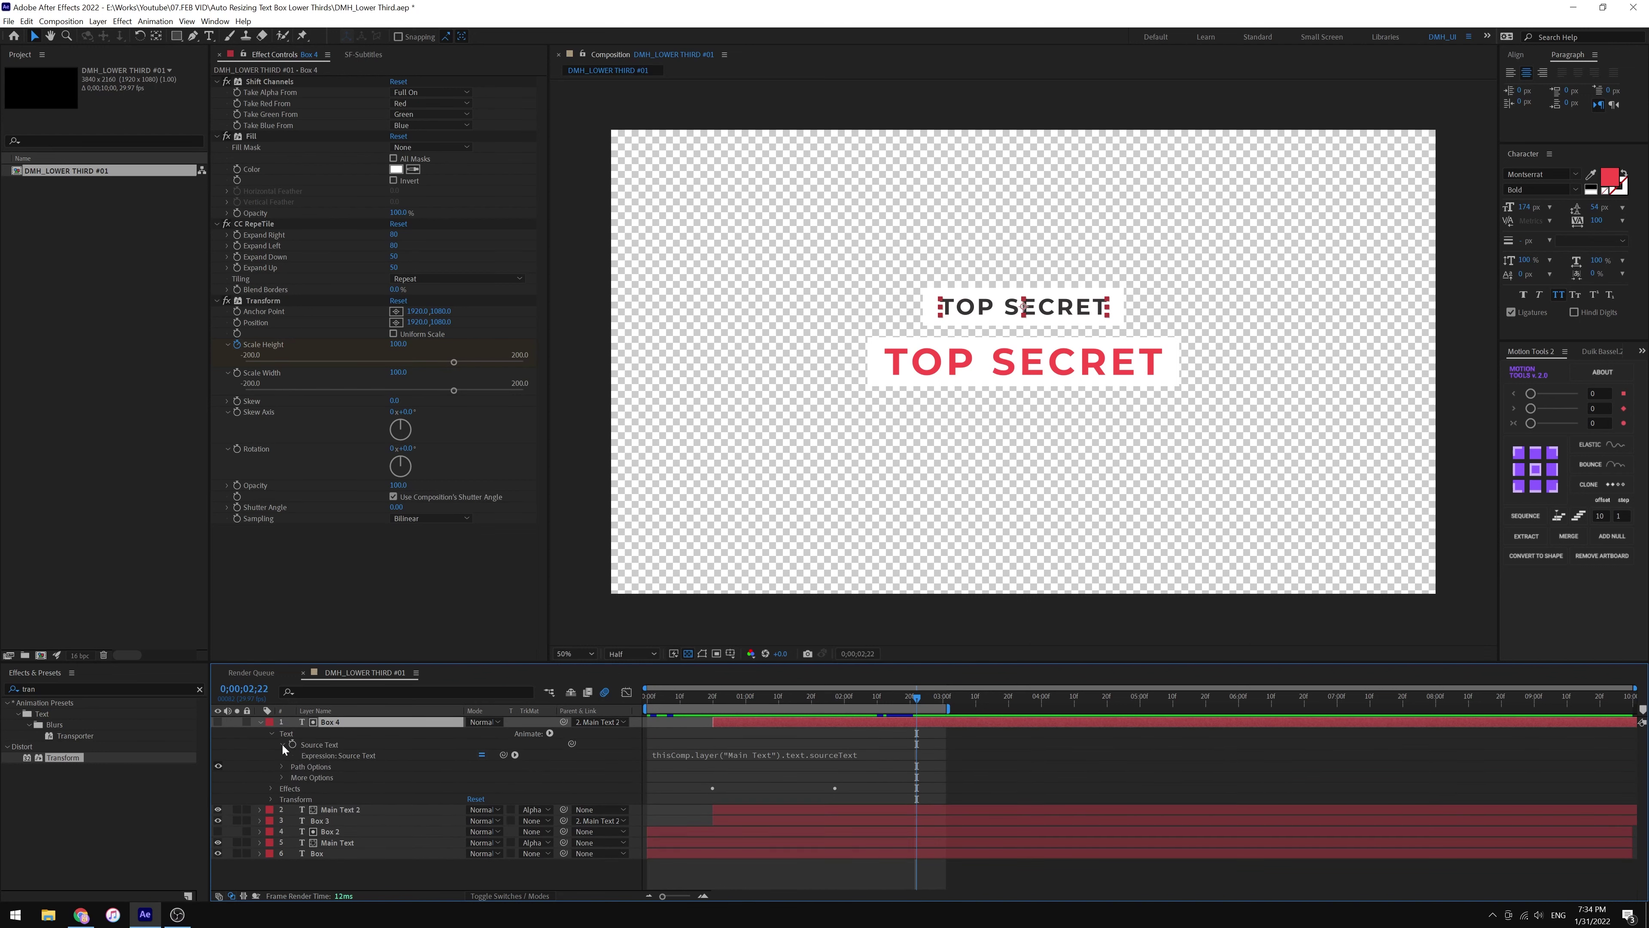
left_click(259, 810)
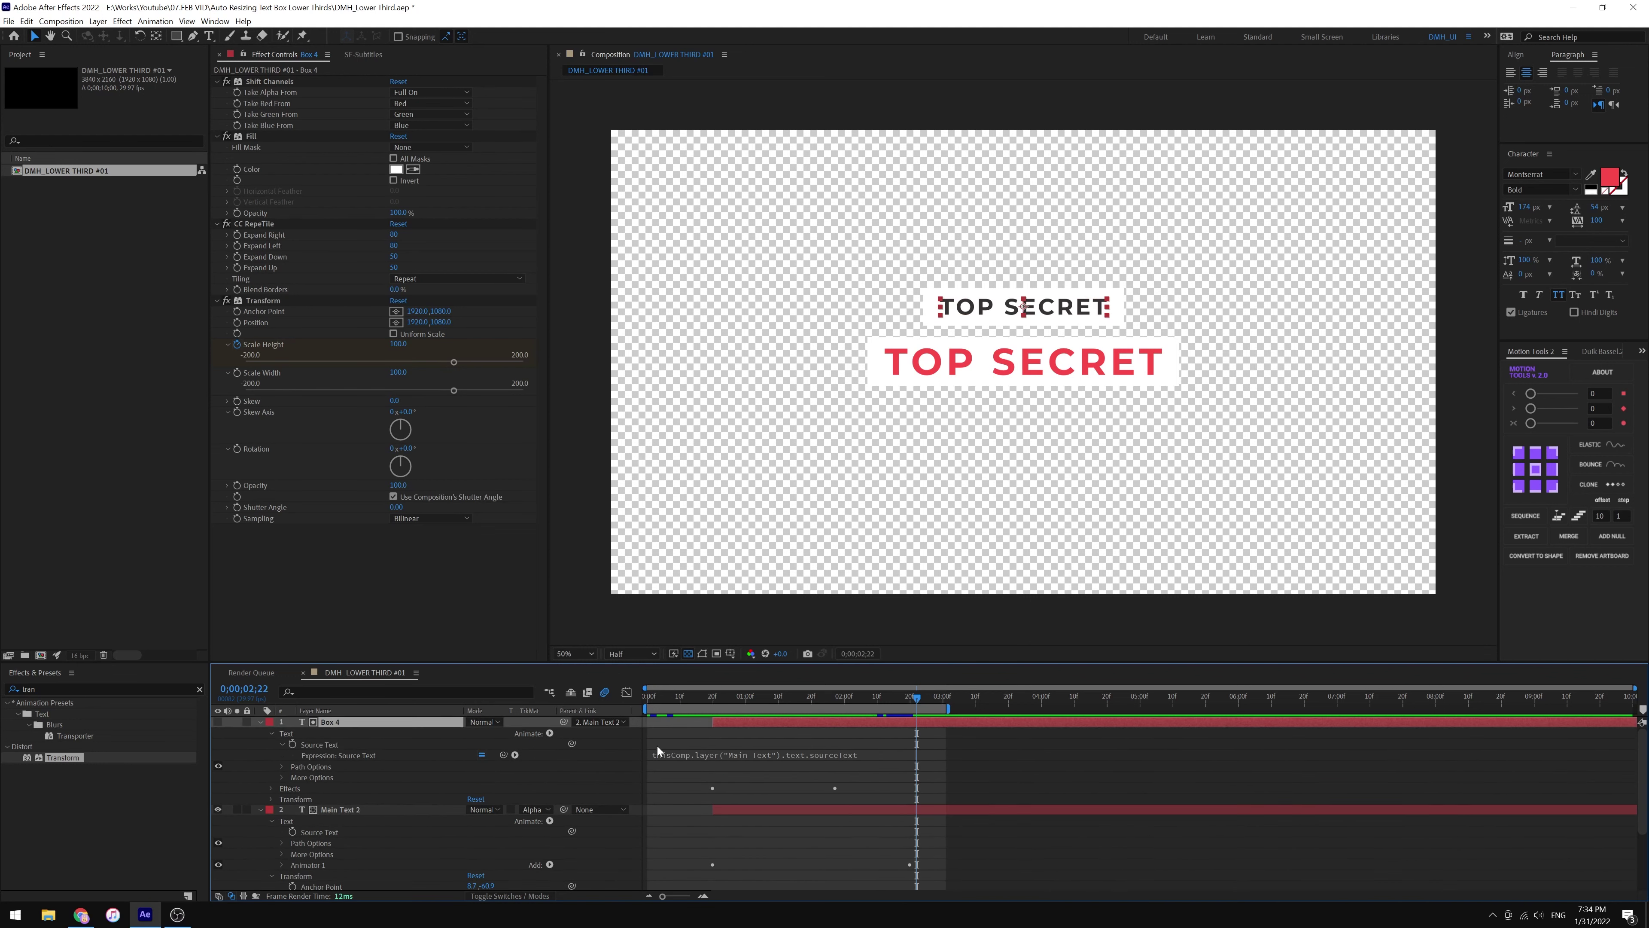
left_click_drag(571, 743, 321, 832)
left_click(732, 823)
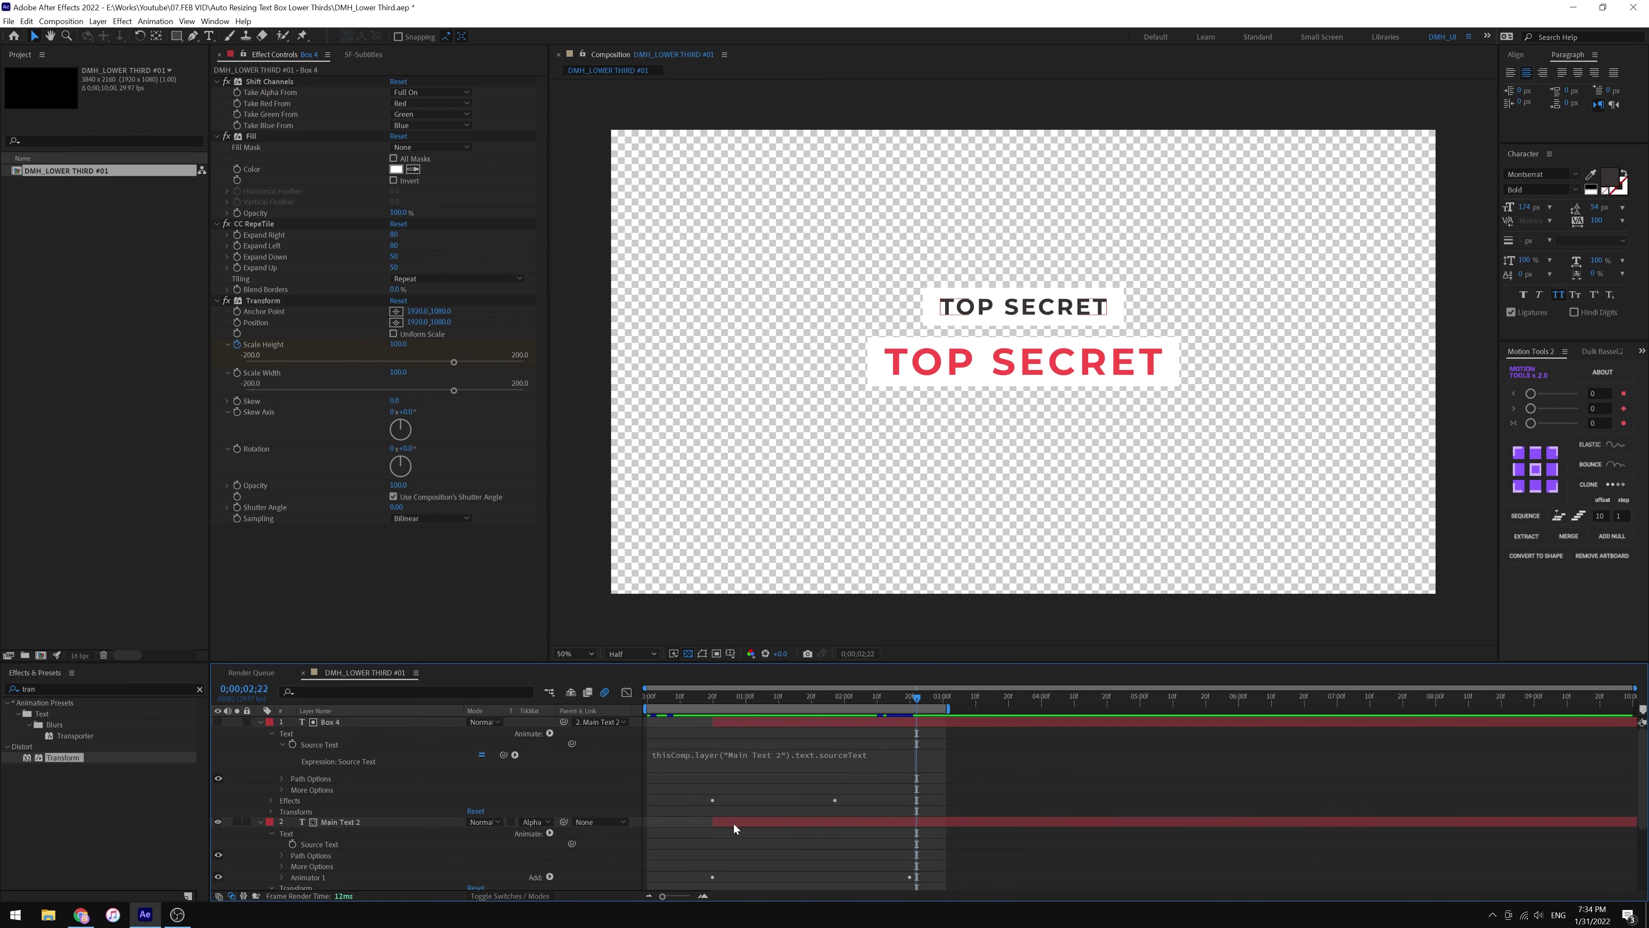
- Shift the upper line right, type PASSWORD, and set it to Montserrat Medium weight
left_click_drag(1059, 308, 1113, 317)
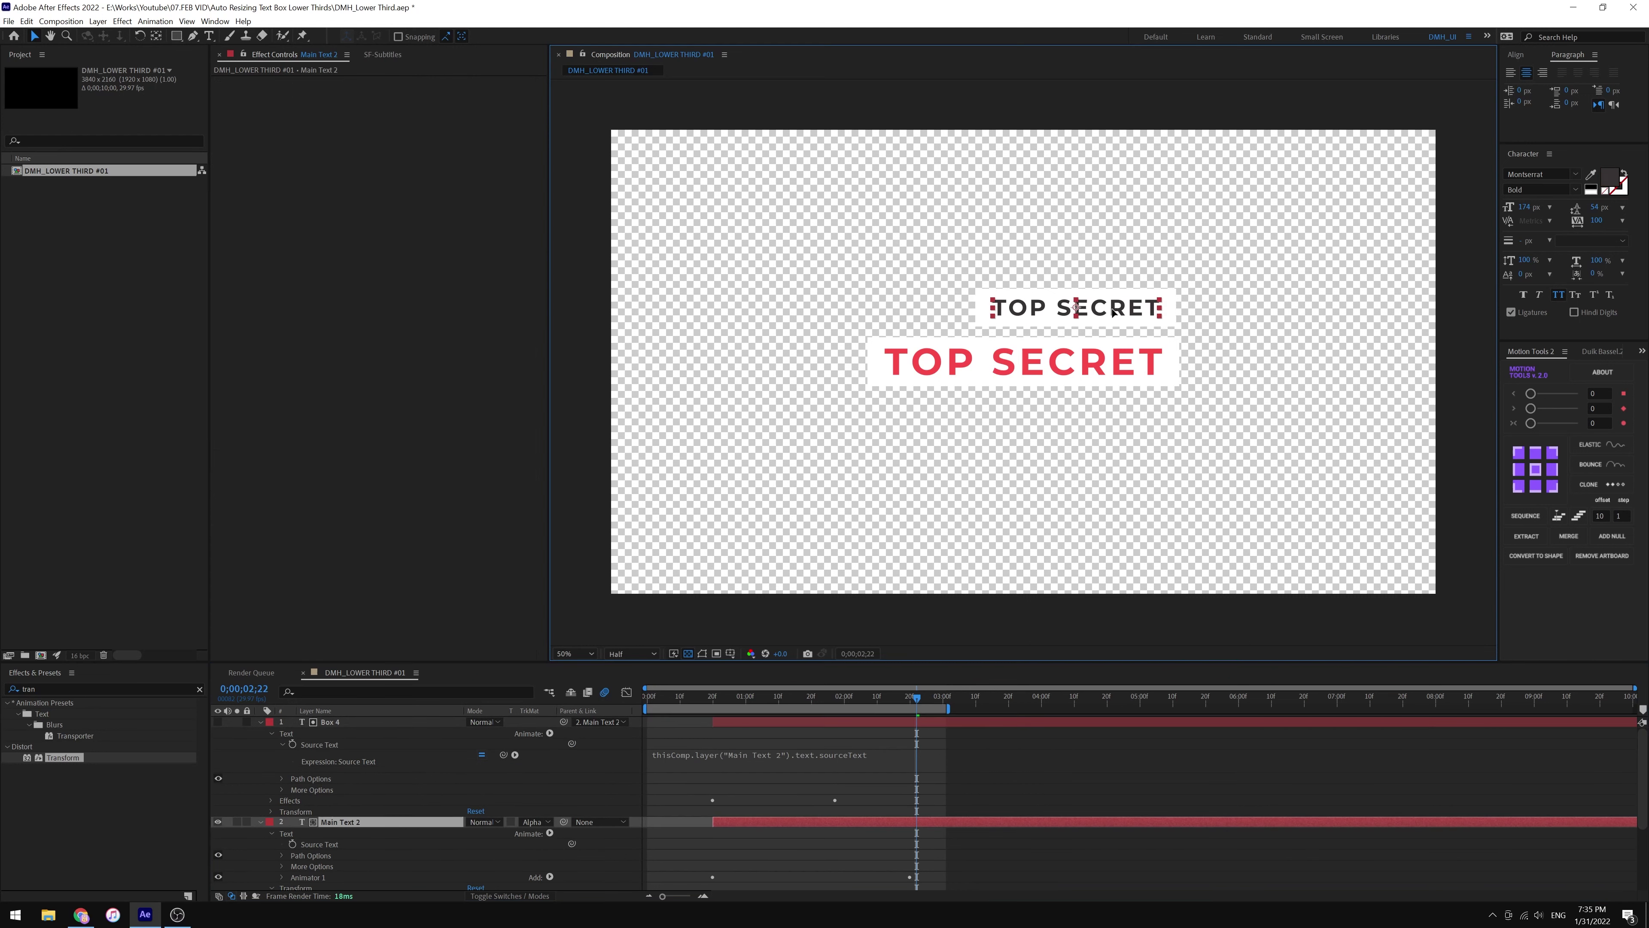
type("PASSWORD")
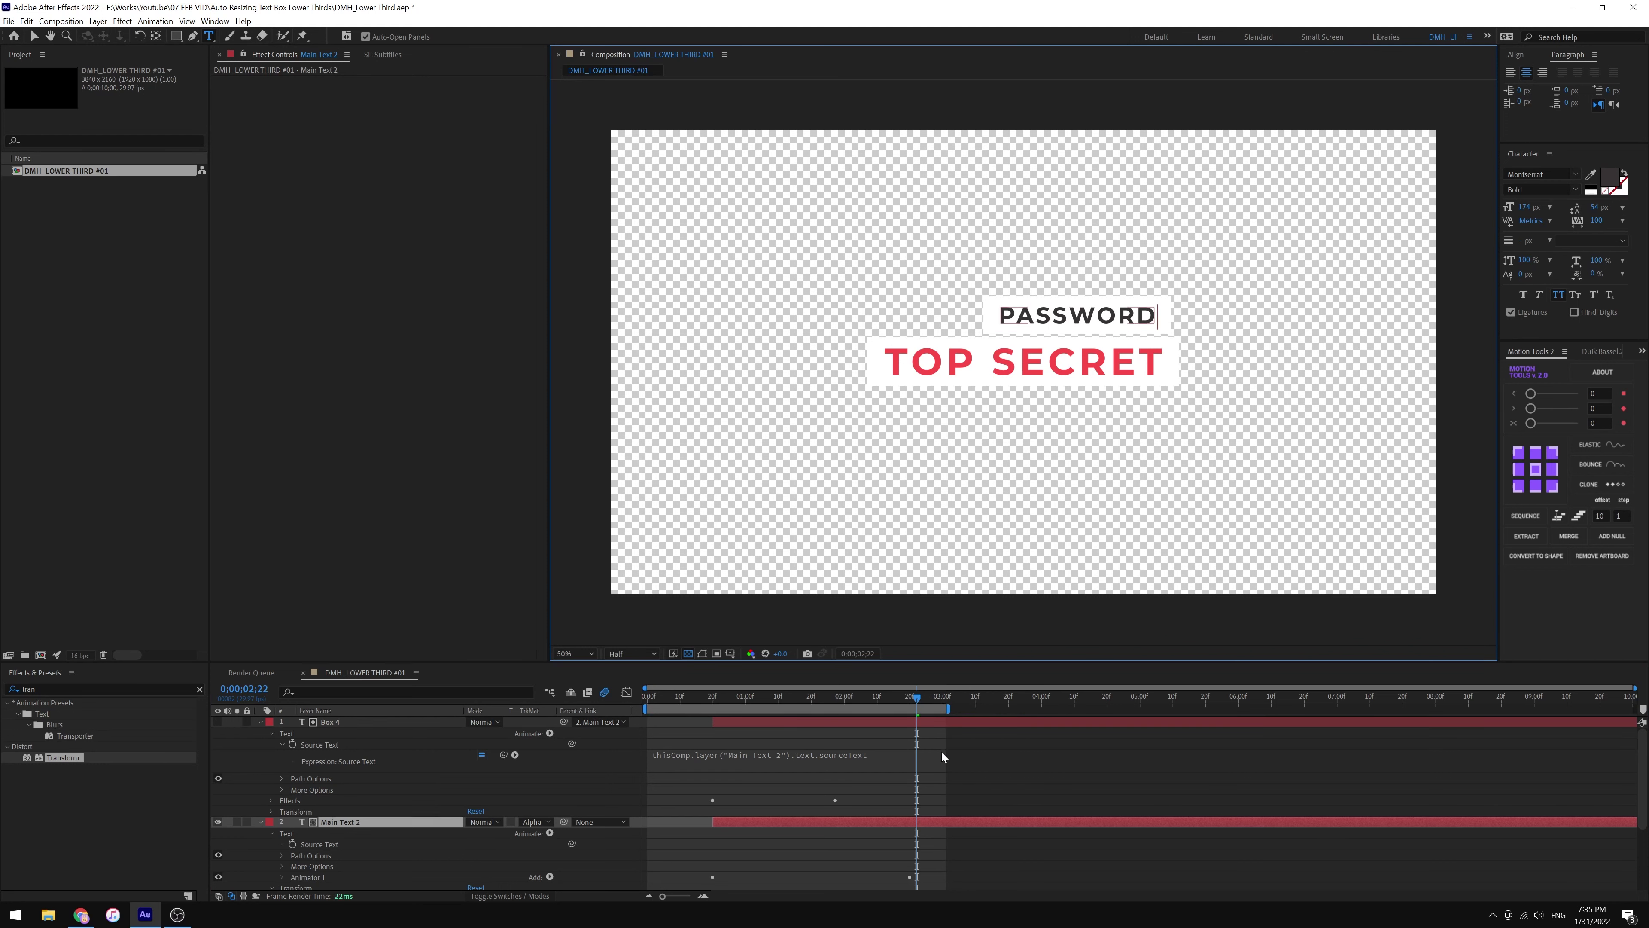
left_click(943, 756)
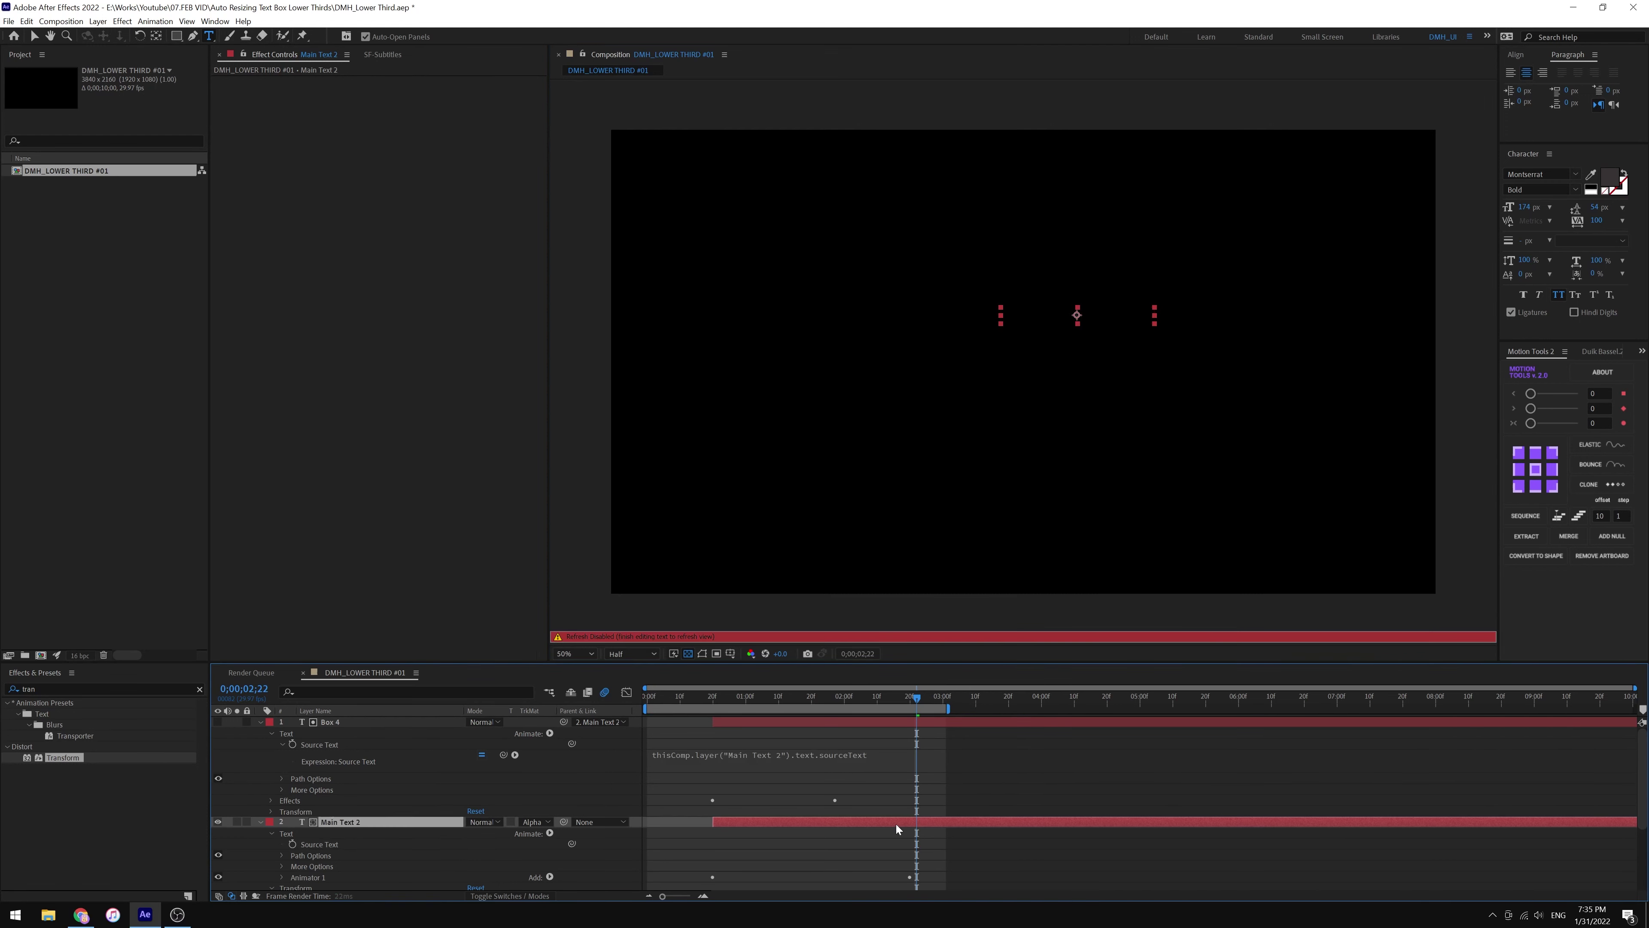
left_click(1542, 189)
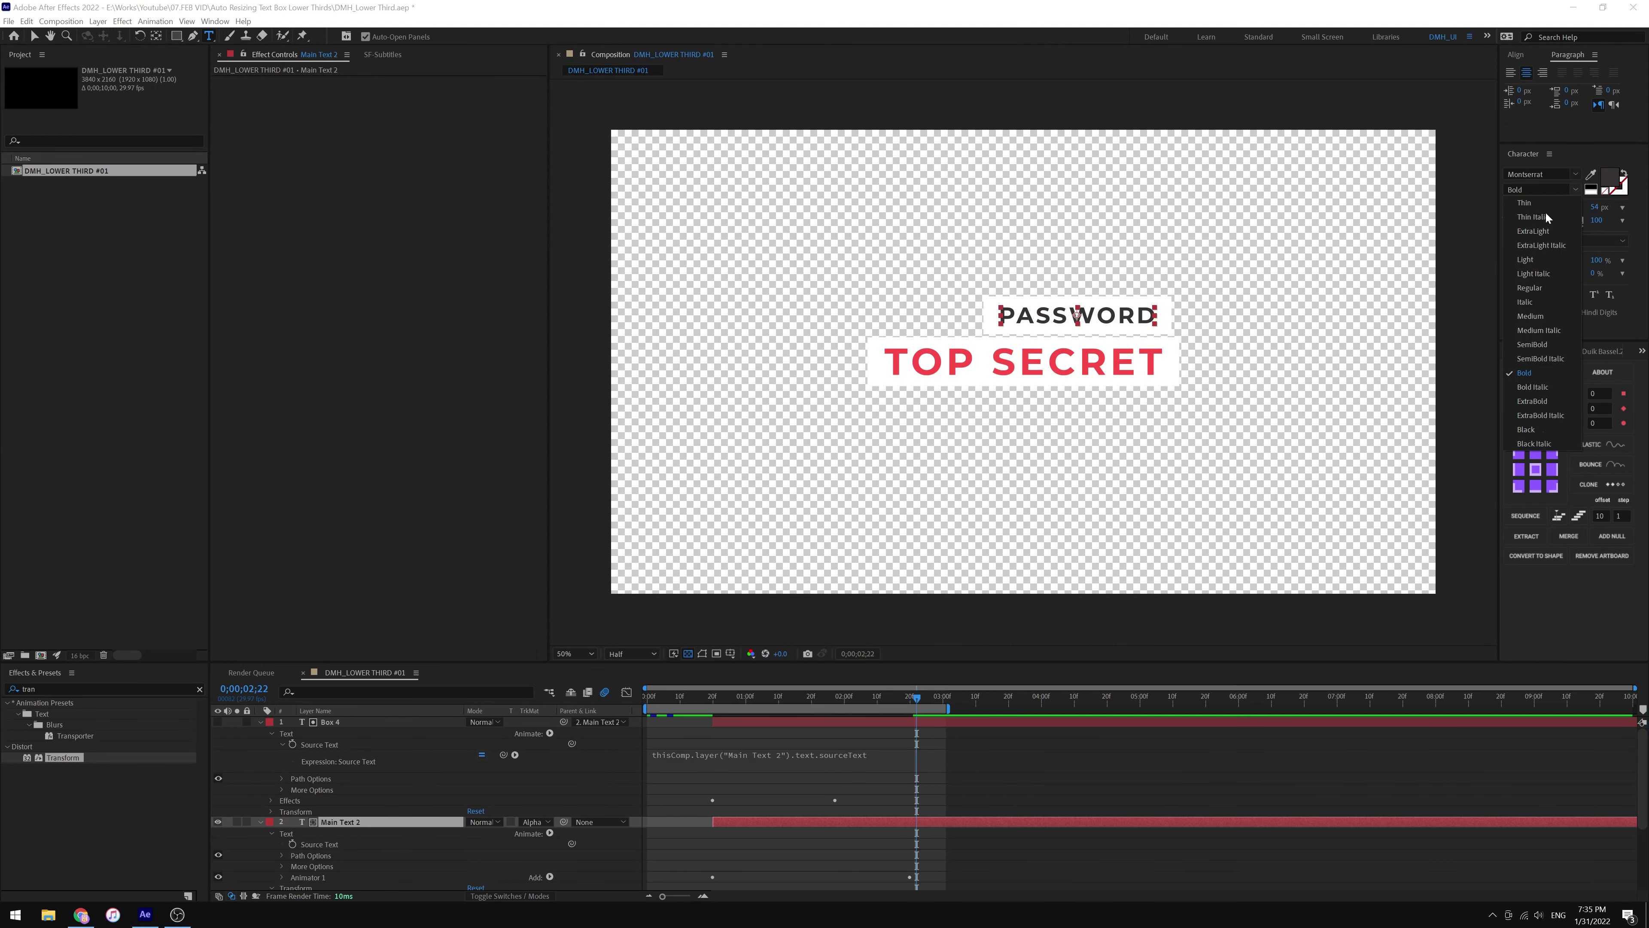
left_click(1530, 317)
left_click(922, 824)
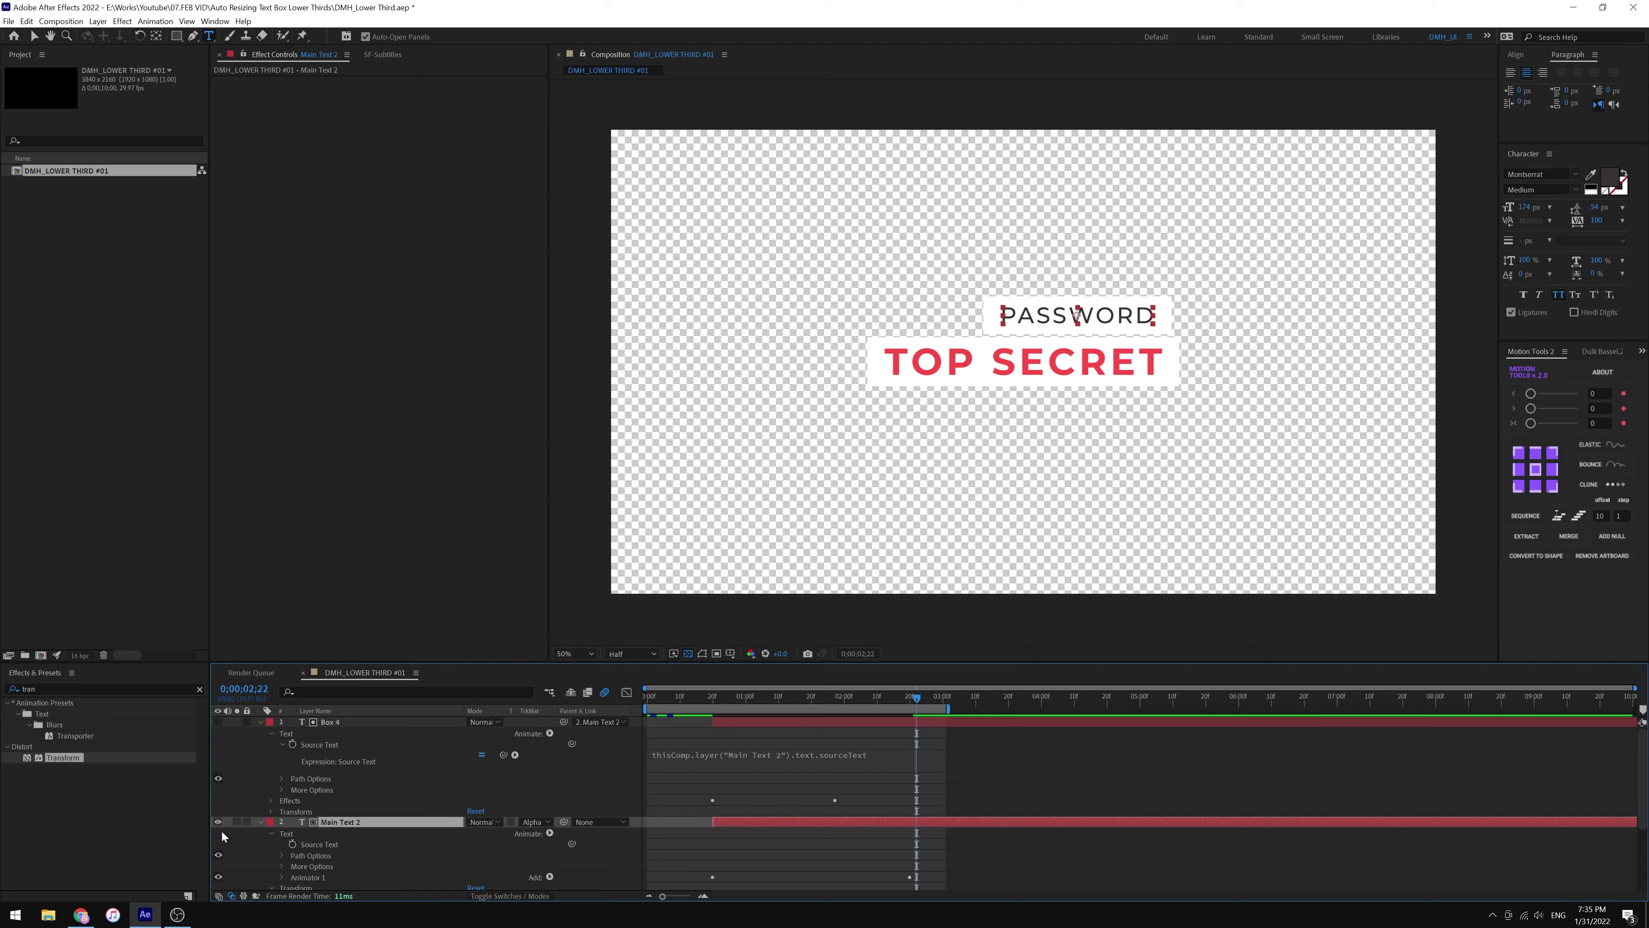
left_click(260, 722)
left_click(259, 732)
left_click(339, 744)
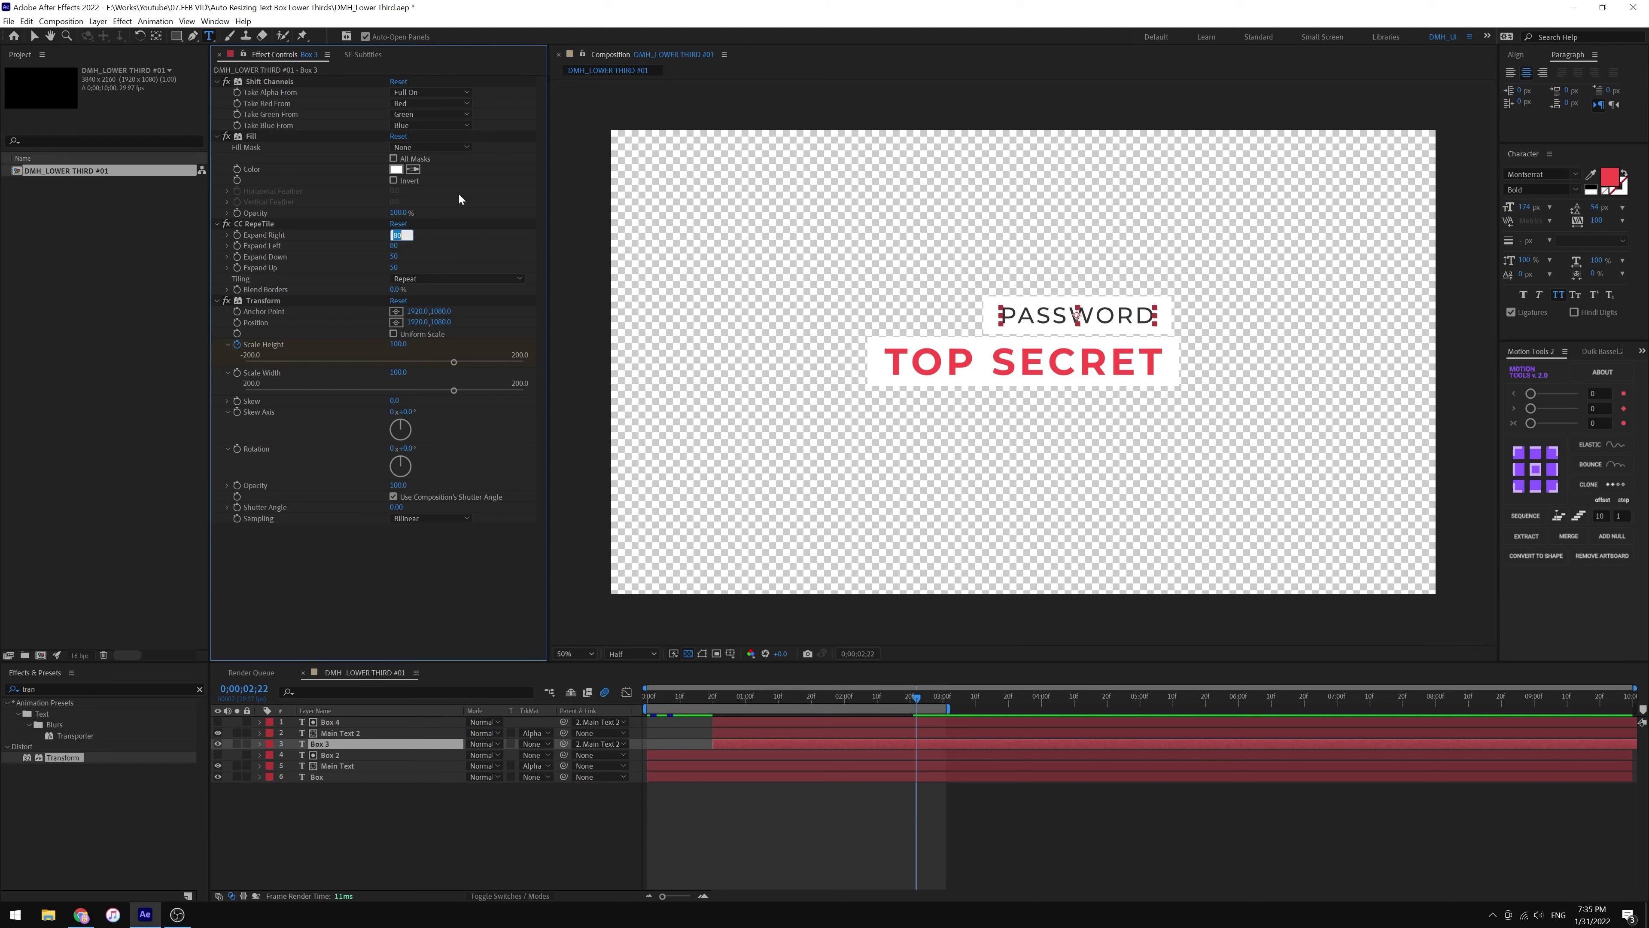
- Set Box 3's CC RepeTile Expand Right and Left to 60 and nudge PASSWORD right
type("60")
key("Tab")
type("60")
key("Return")
left_click(670, 210)
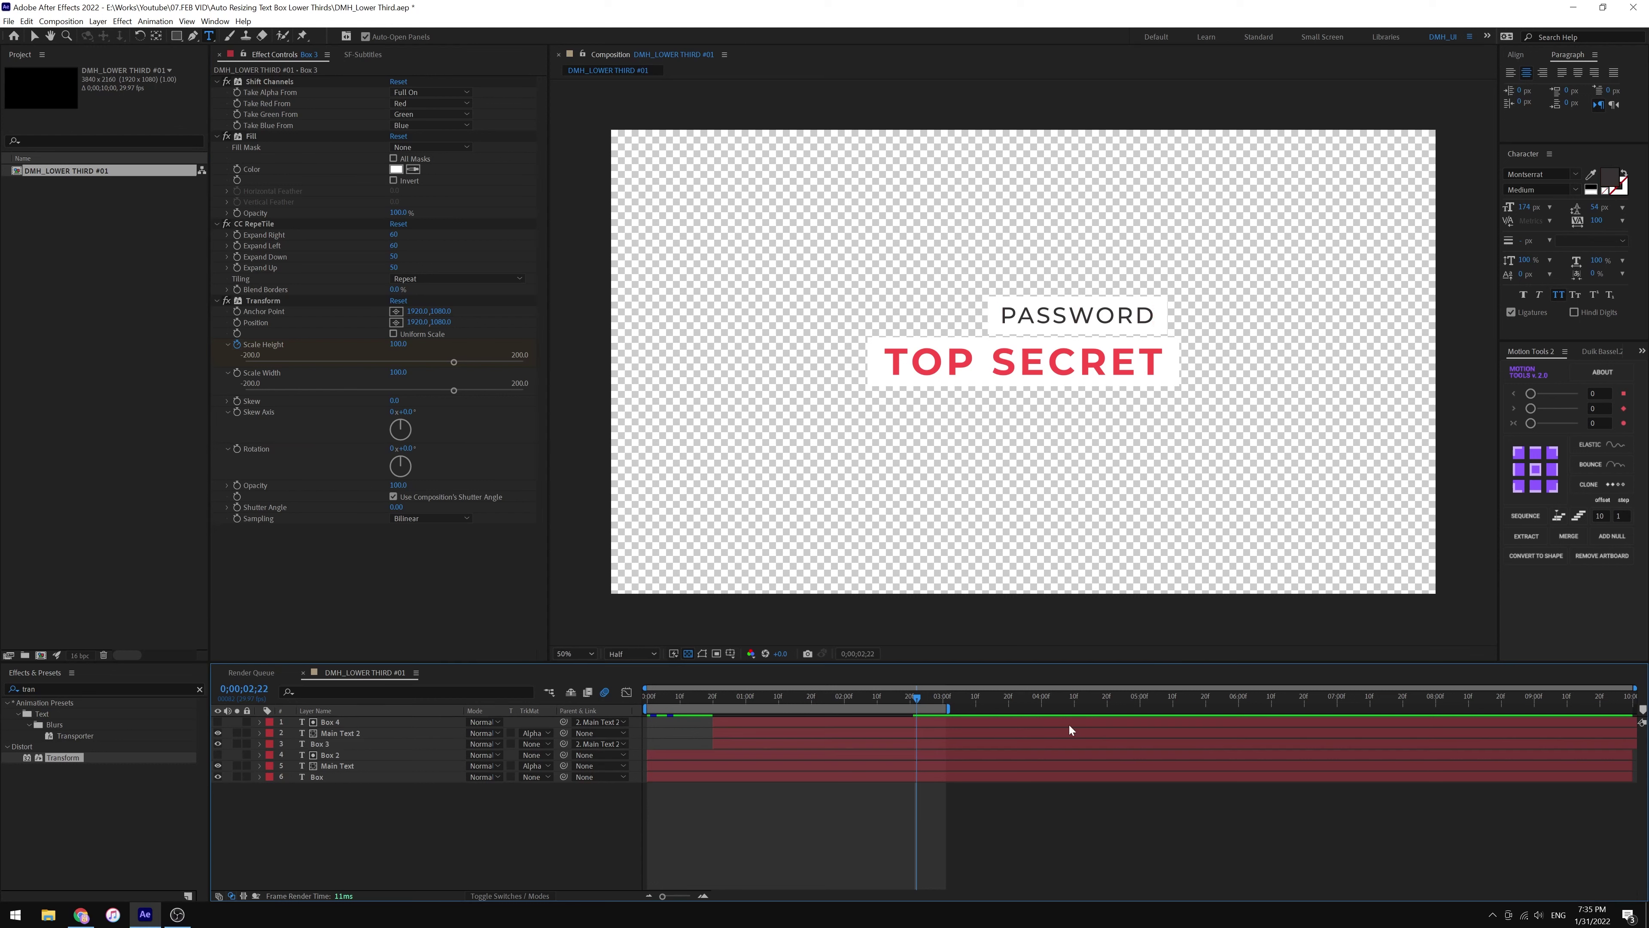
key("v")
left_click(1149, 316)
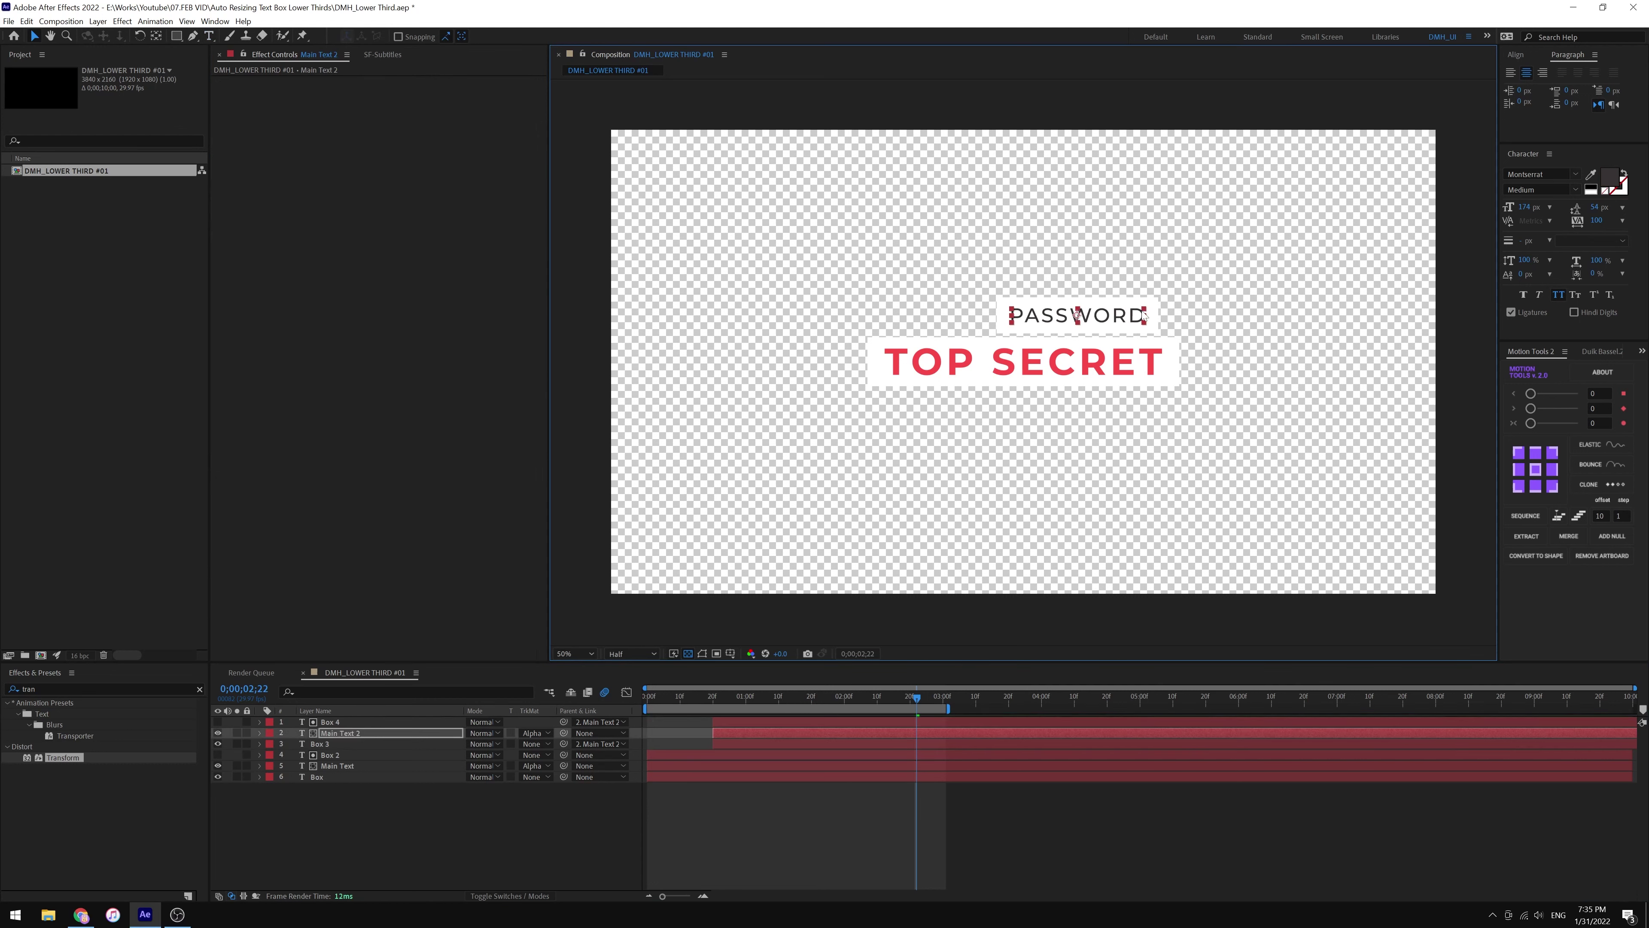
left_click_drag(1141, 315, 1151, 315)
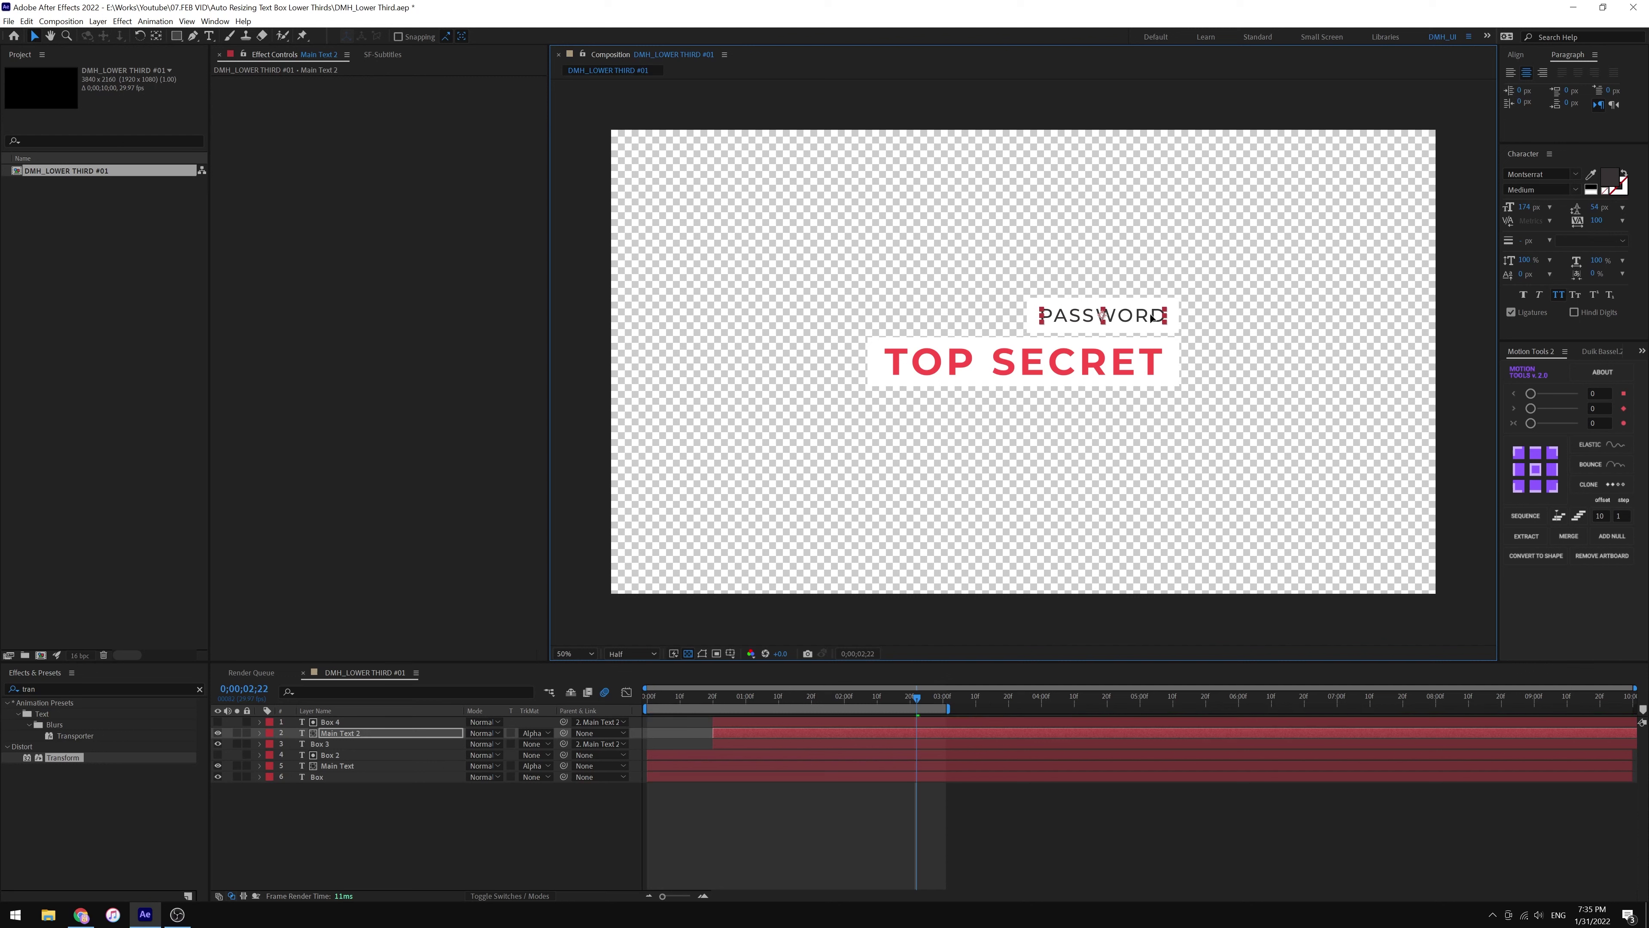
- Try cyan and teal fills on Box 3, then return it to near white
left_click(320, 744)
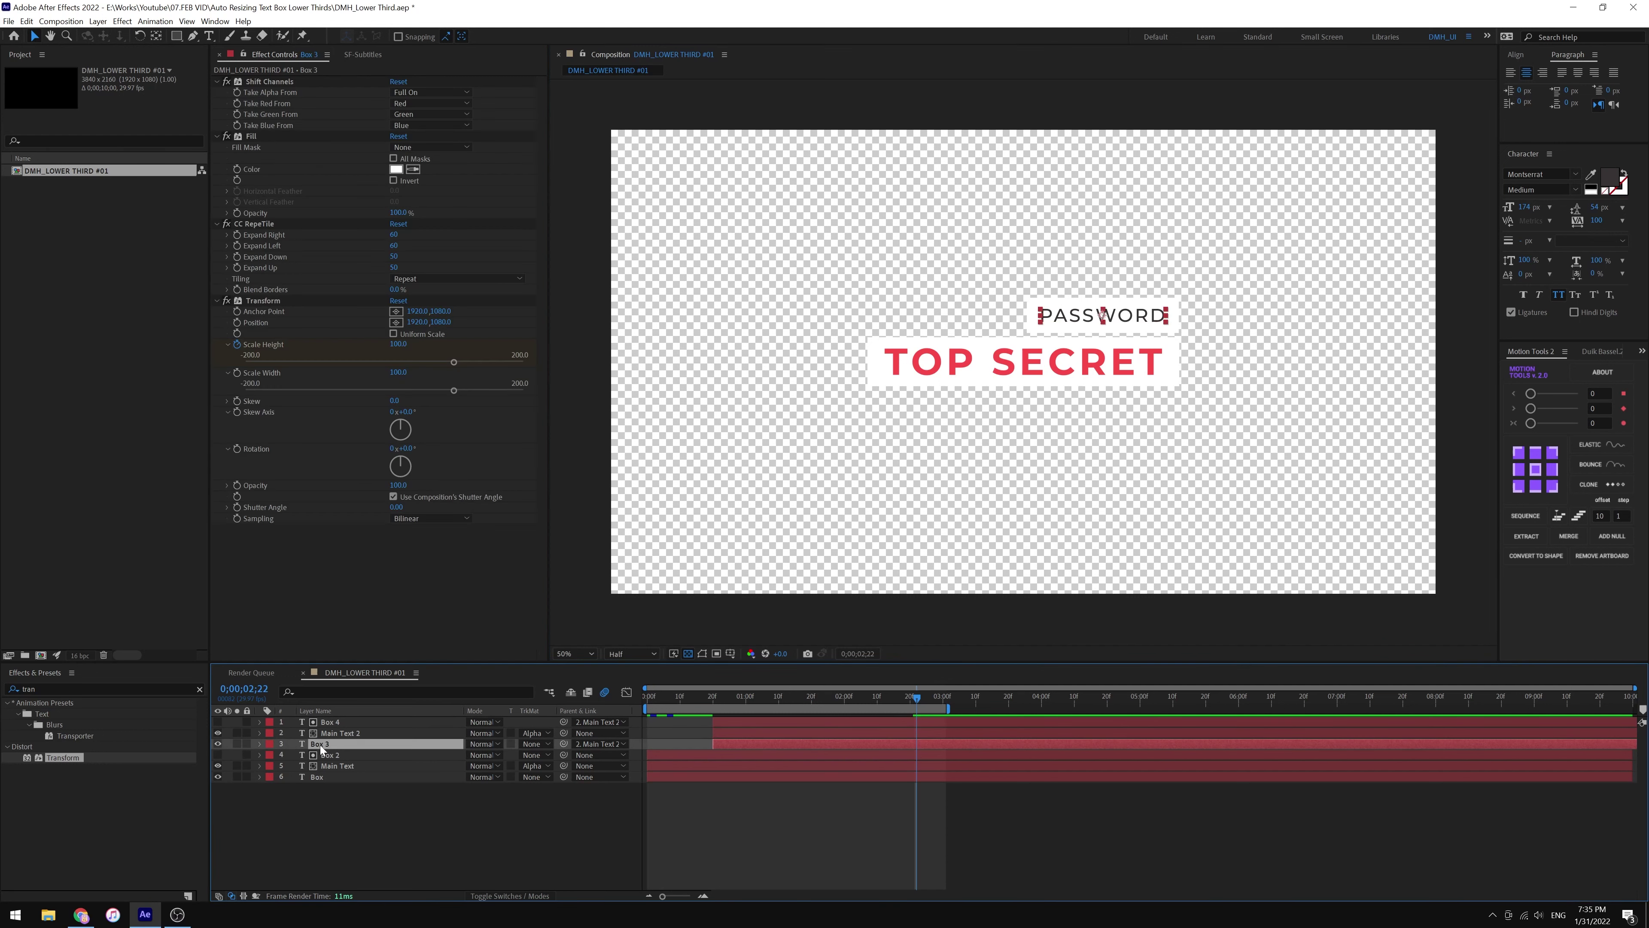
left_click(396, 168)
left_click(699, 438)
left_click(588, 366)
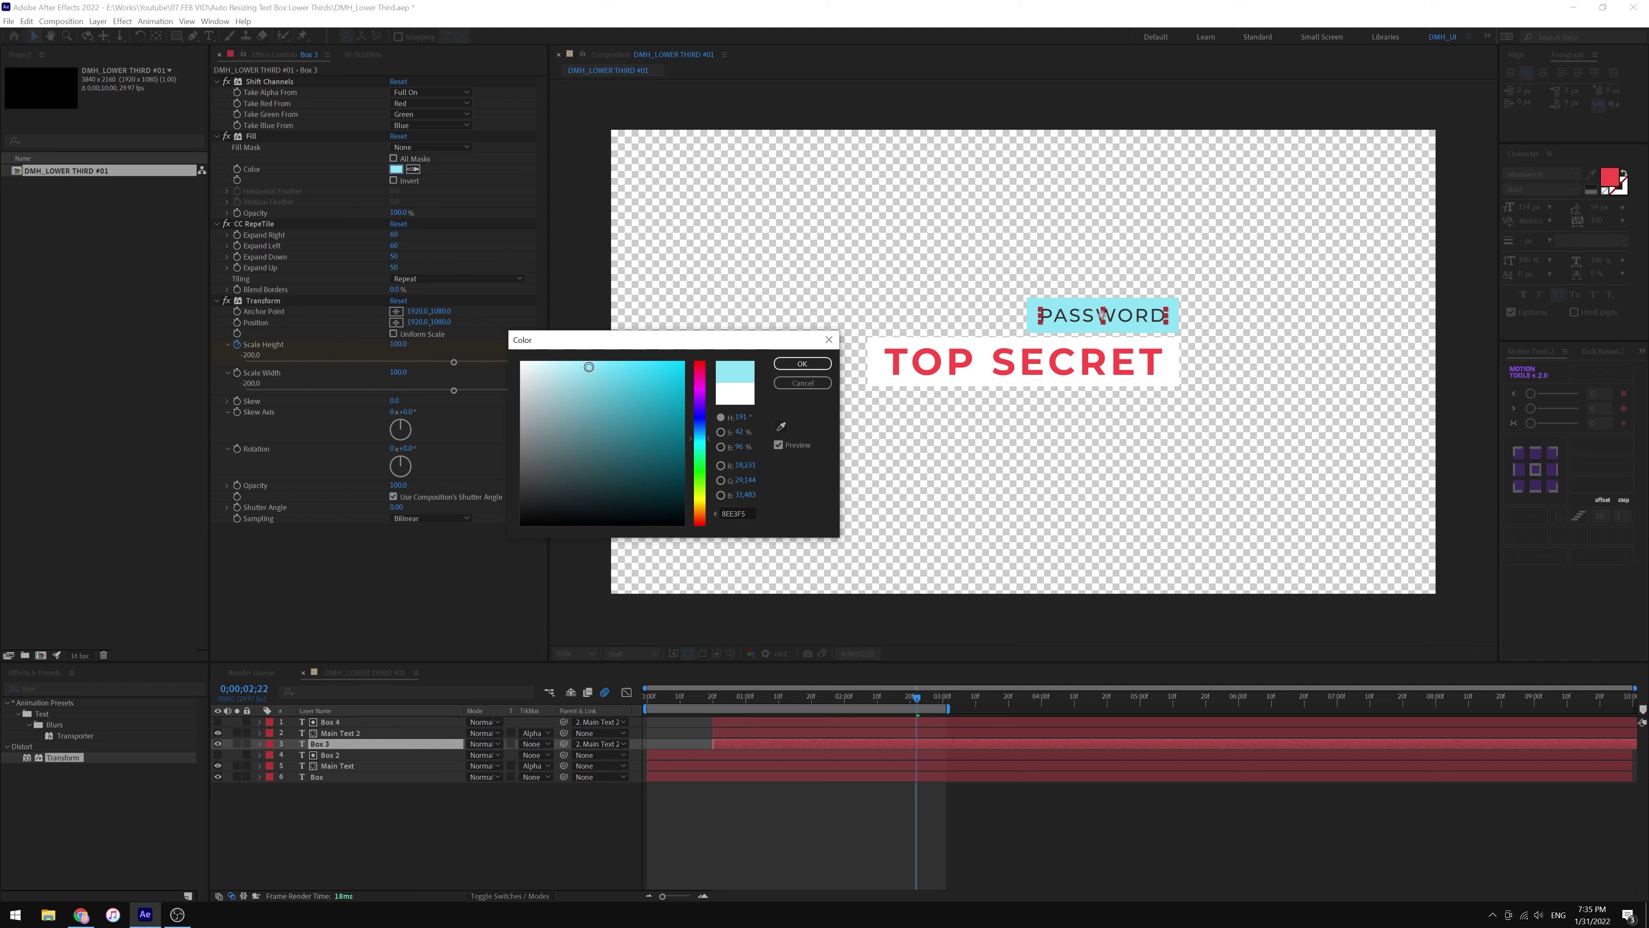
left_click(590, 452)
mouse_move(590, 452)
left_mouse_down()
mouse_move(546, 429)
mouse_move(518, 365)
left_mouse_up()
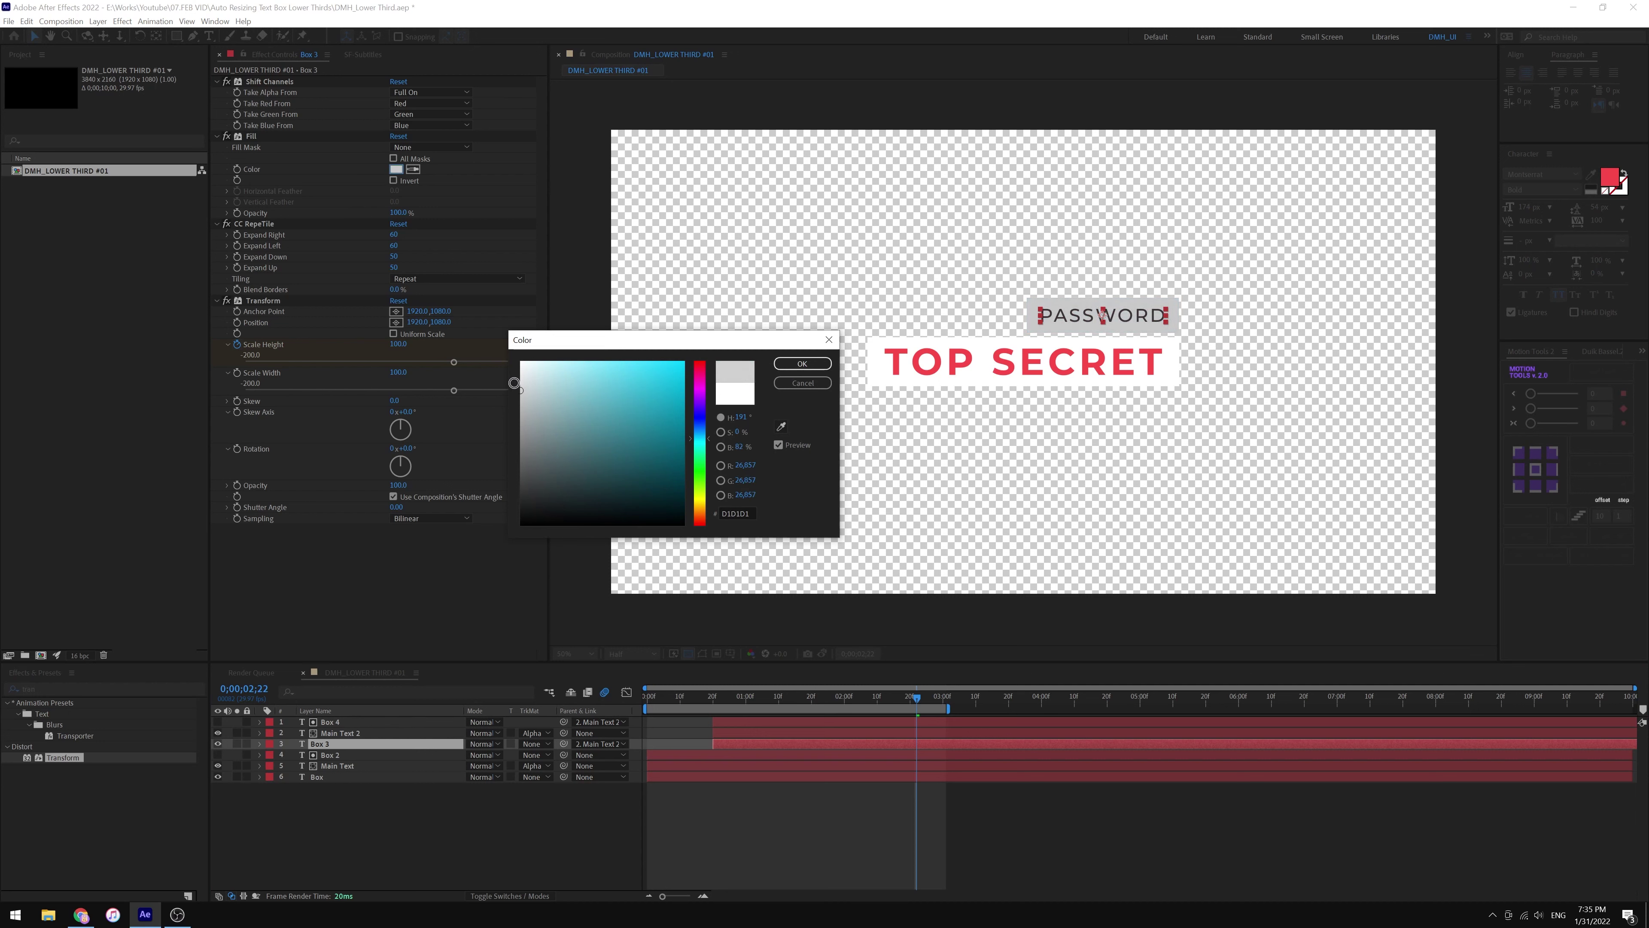
left_click(701, 399)
left_click(802, 363)
left_click(743, 751)
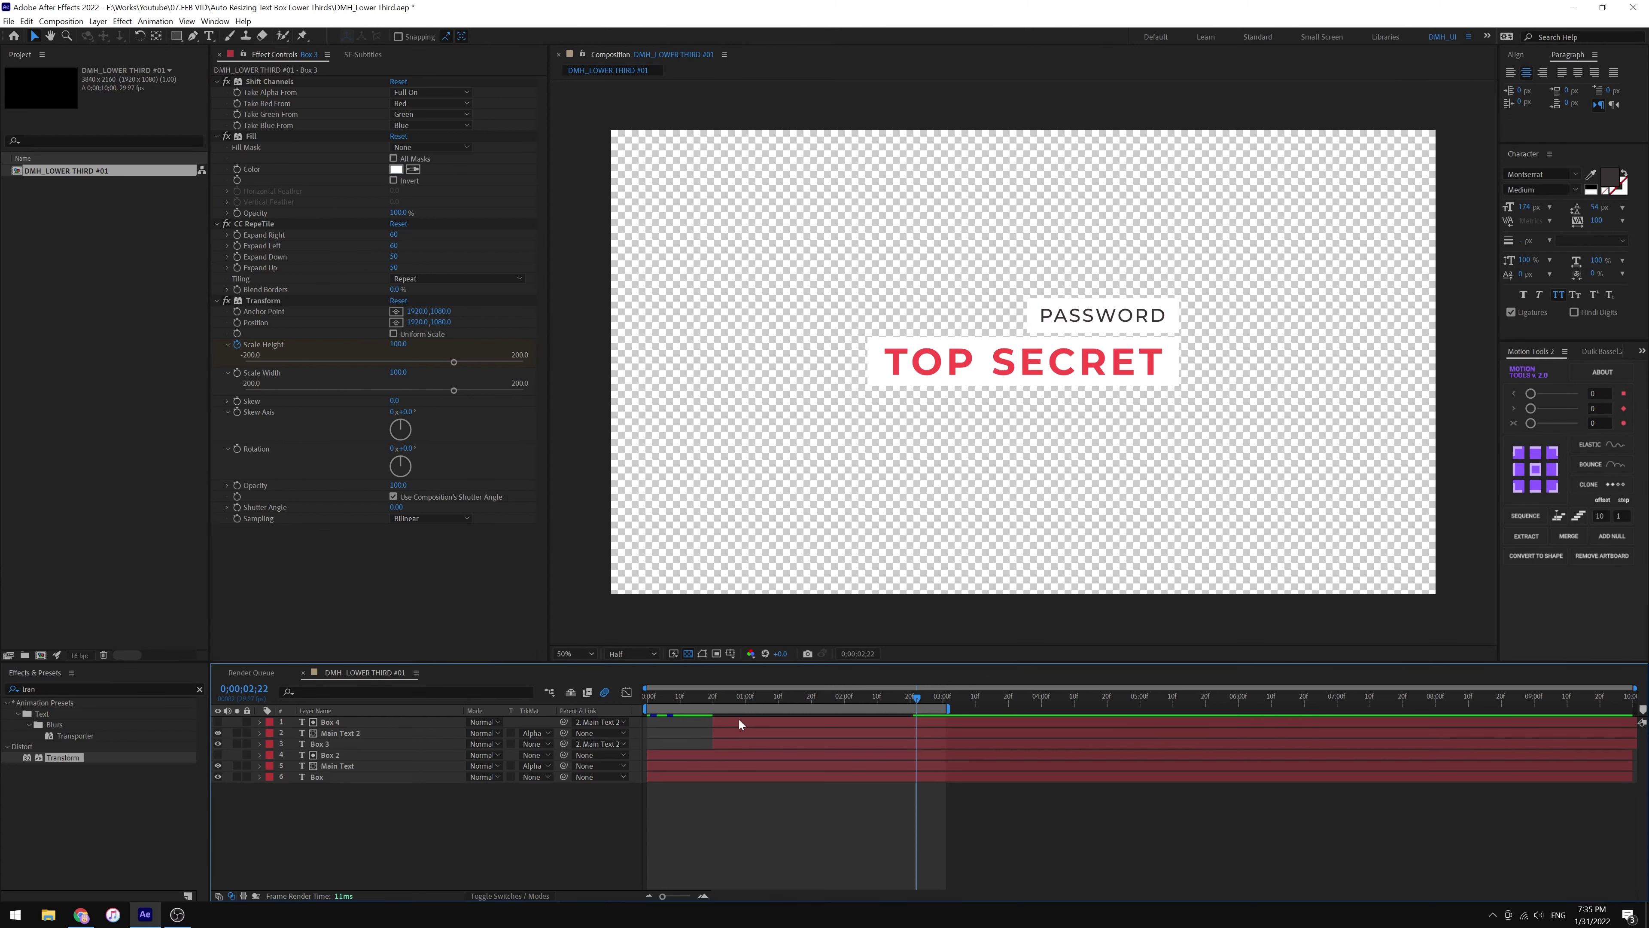
- Move Box 4, Main Text 2 and Box 3 below the Box layer and preview the result
key("space")
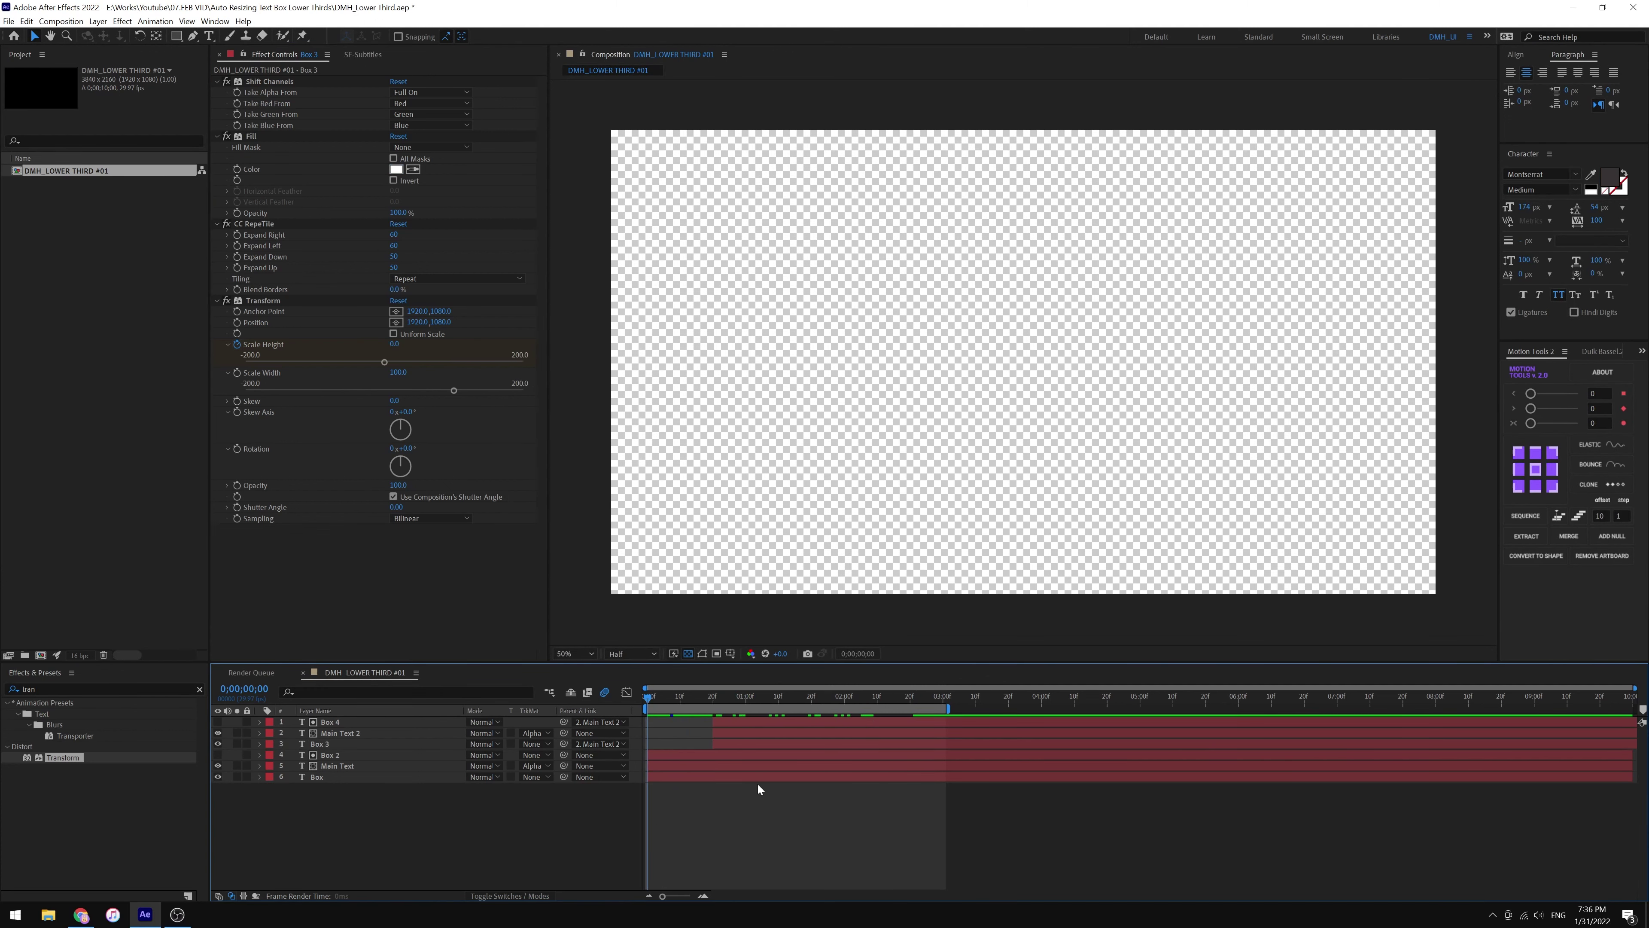
left_click(759, 702)
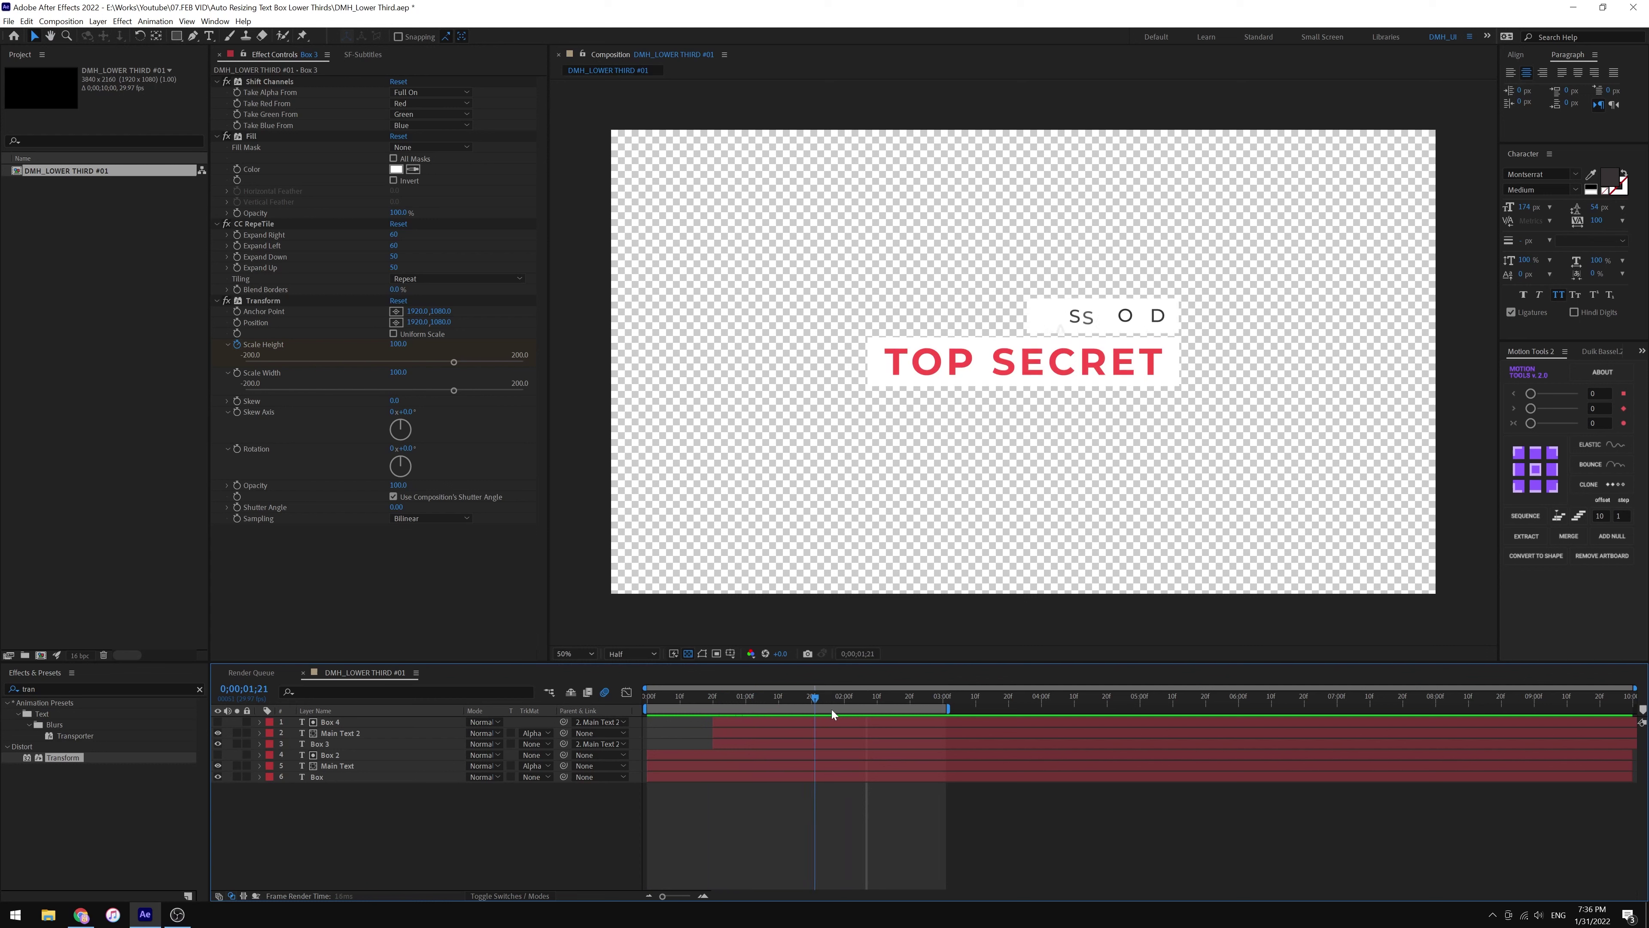
left_click(775, 722)
left_click(366, 744, "shift")
left_click_drag(366, 743, 798, 841)
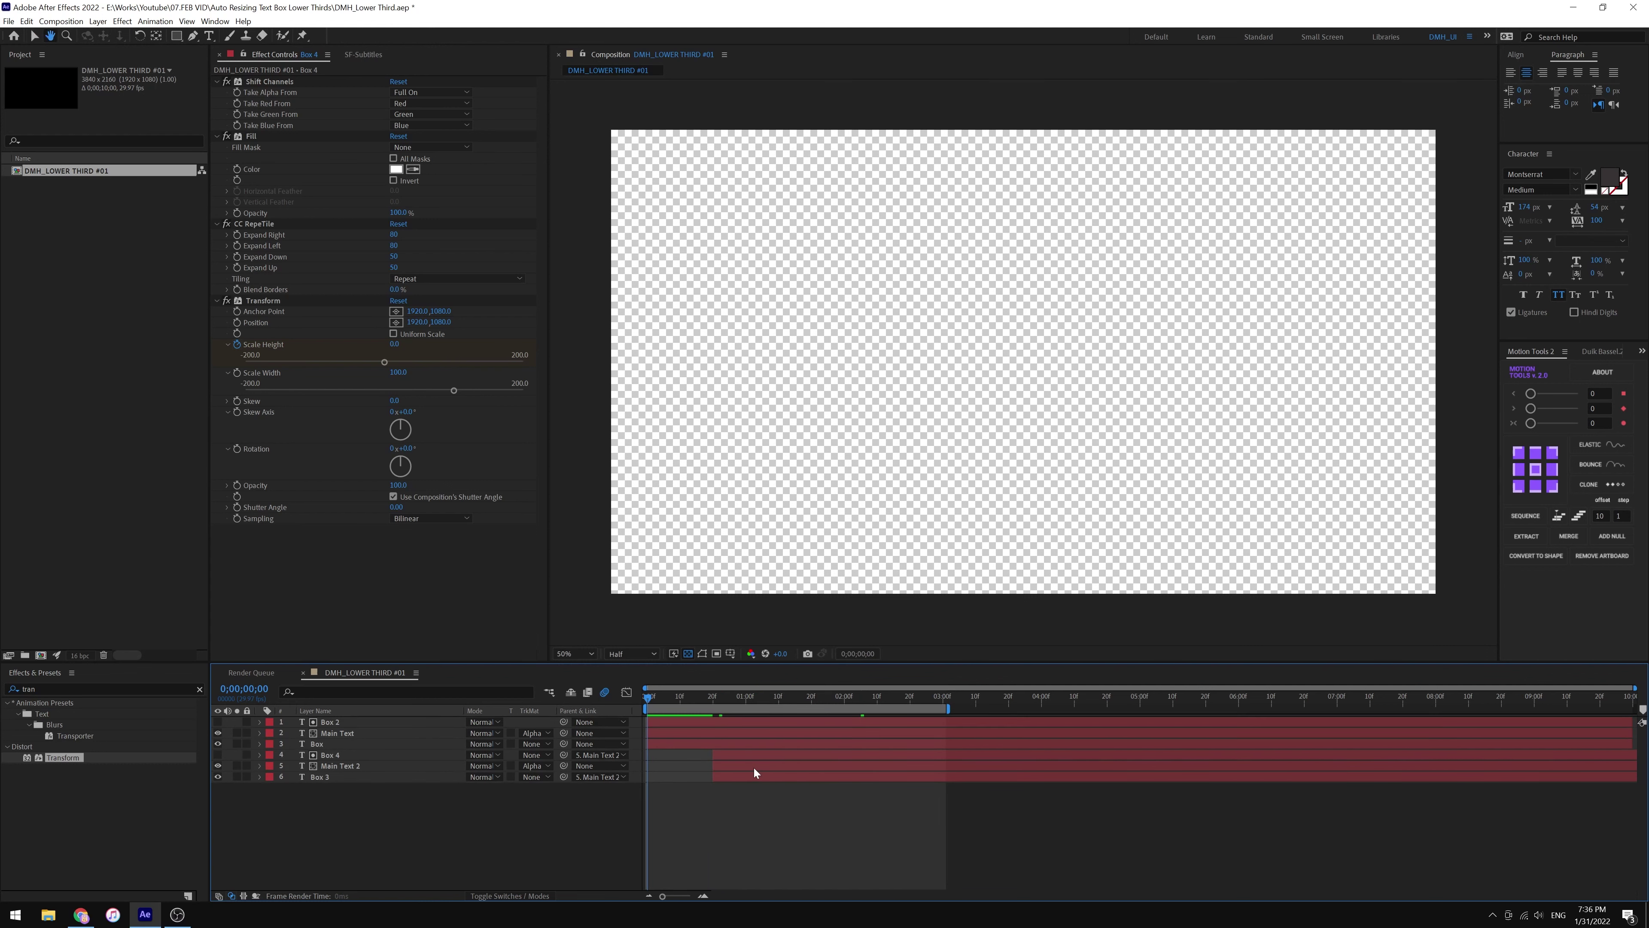
key("space")
key("space")
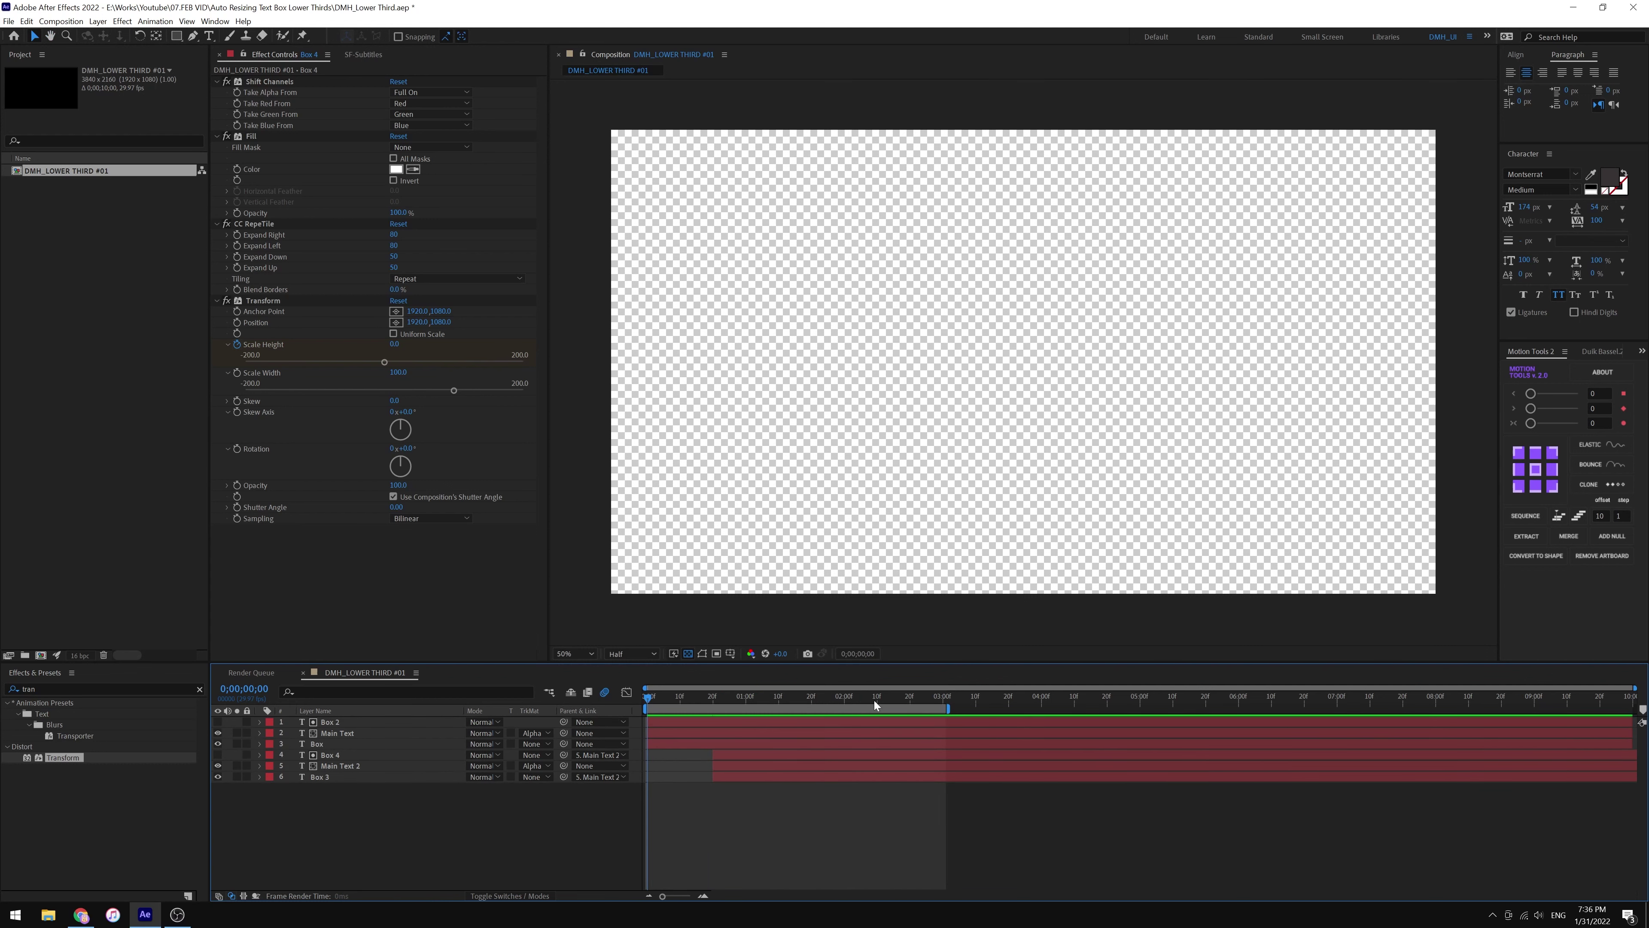
key("space")
- Duplicate the three TOP SECRET layers, move copies to the bottom, and start them about a second later
left_click(704, 722)
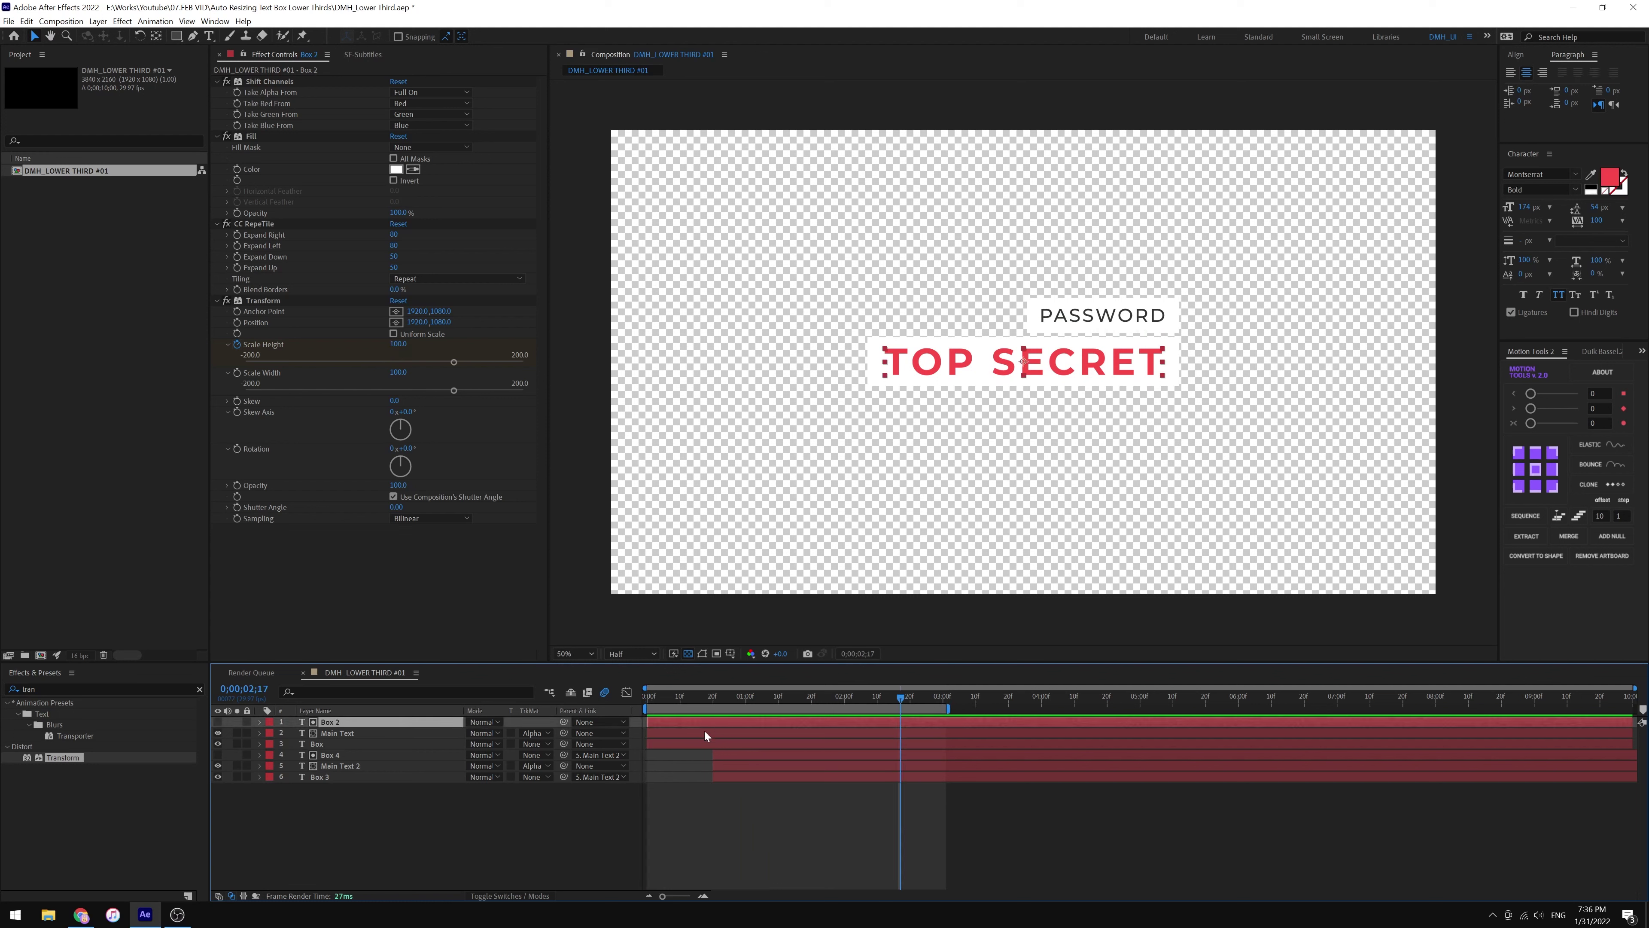
left_click(701, 744, "shift")
key("ctrl+d")
left_click_drag(348, 769, 331, 829)
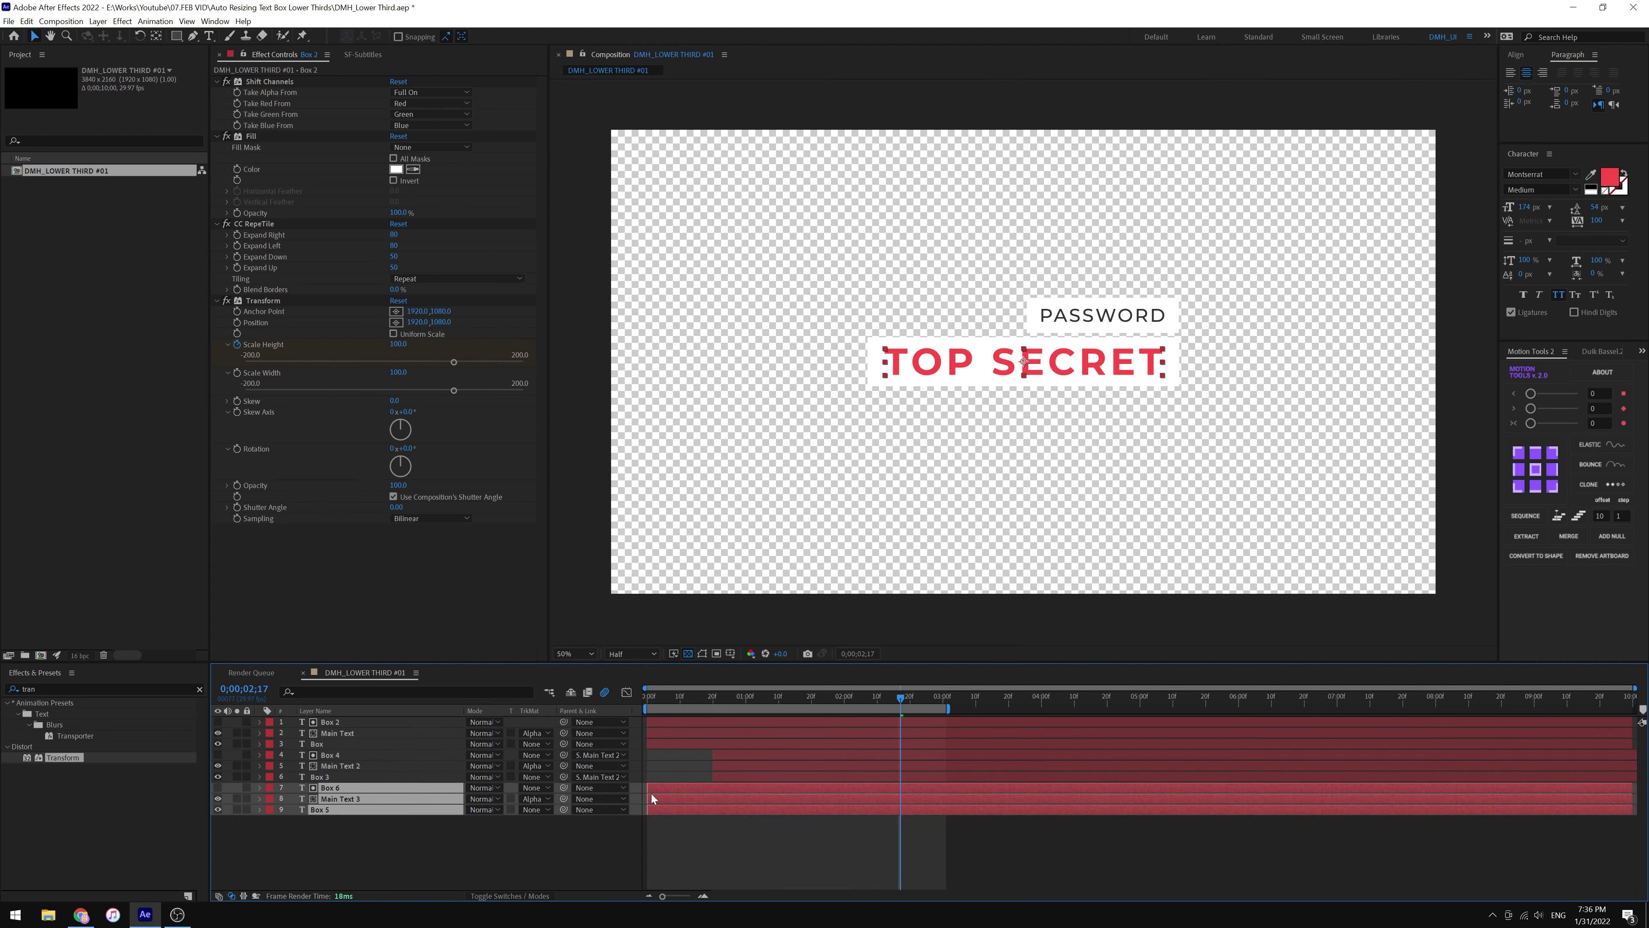
mouse_move(650, 794)
left_mouse_down()
mouse_move(772, 790)
mouse_move(789, 844)
left_mouse_up()
key("i")
left_click(793, 789)
key("space")
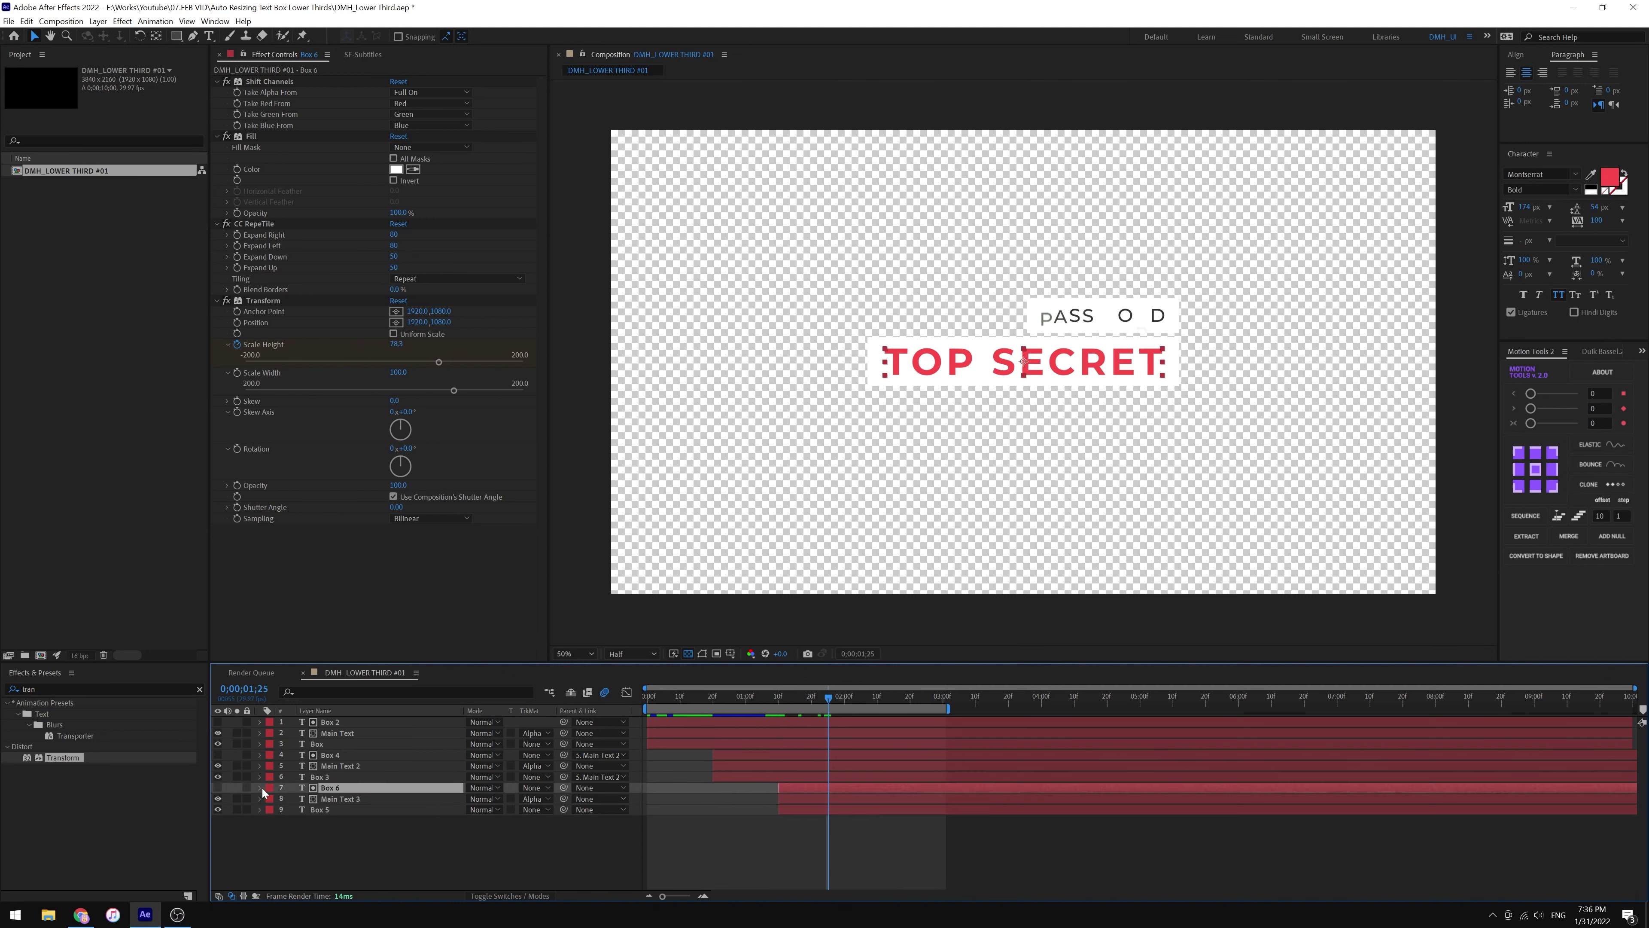
- Link Box 6's Source Text expression to Main Text 3
left_click(260, 788)
left_click(272, 799)
left_click(260, 864)
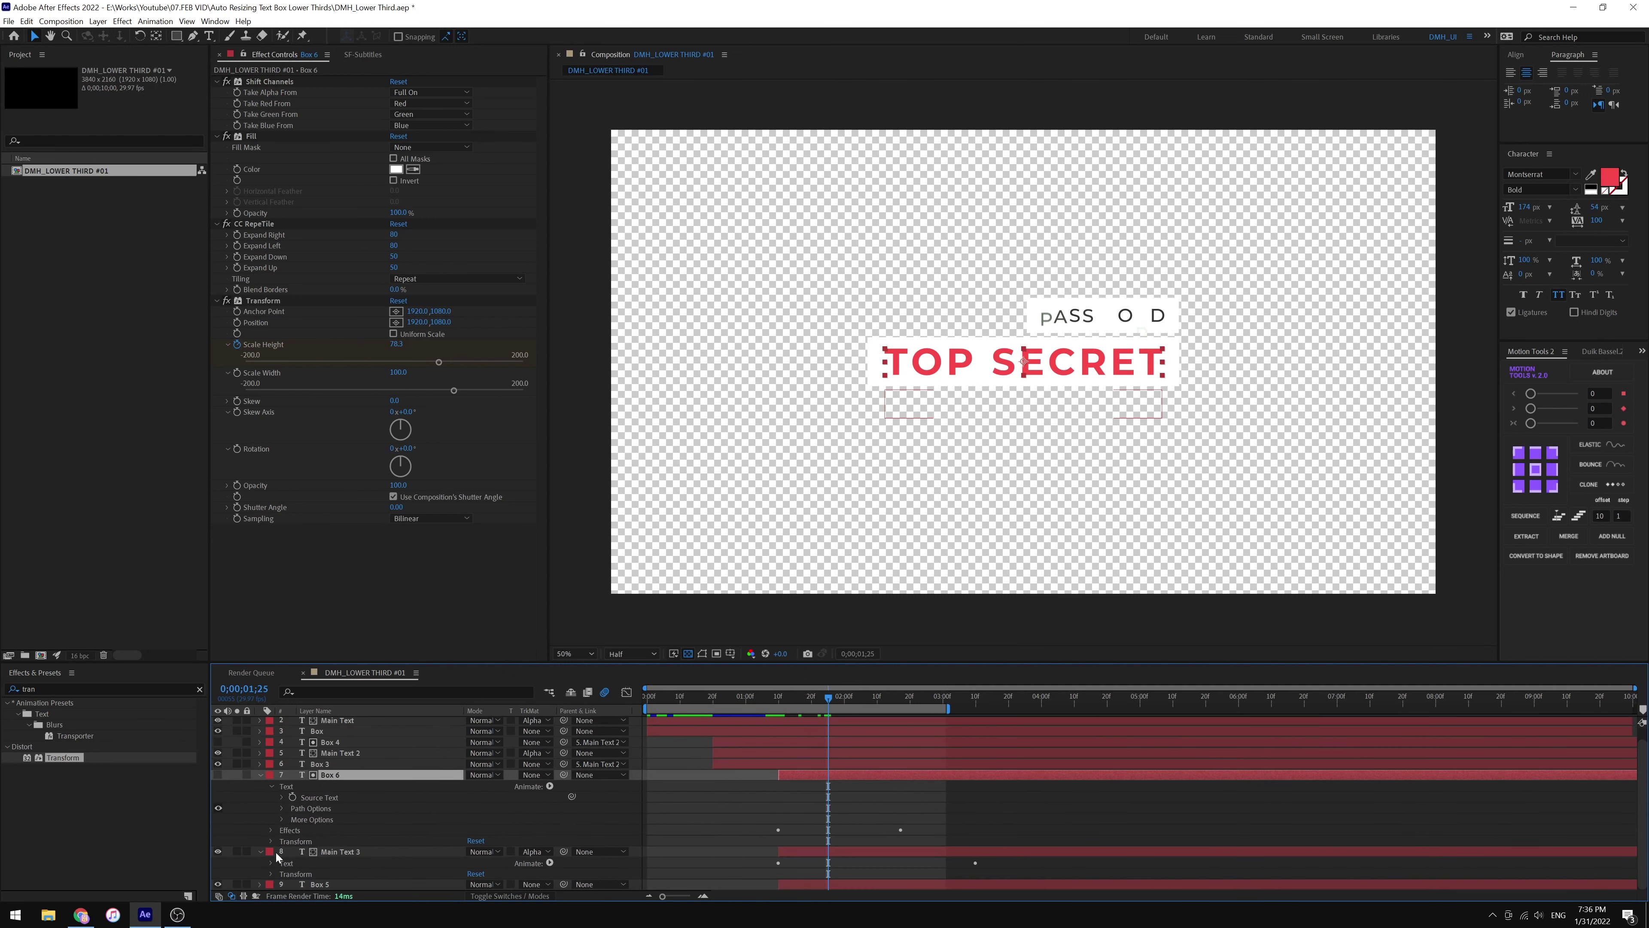
left_click(272, 875)
scroll(316, 776, "down", 2)
left_click(318, 753)
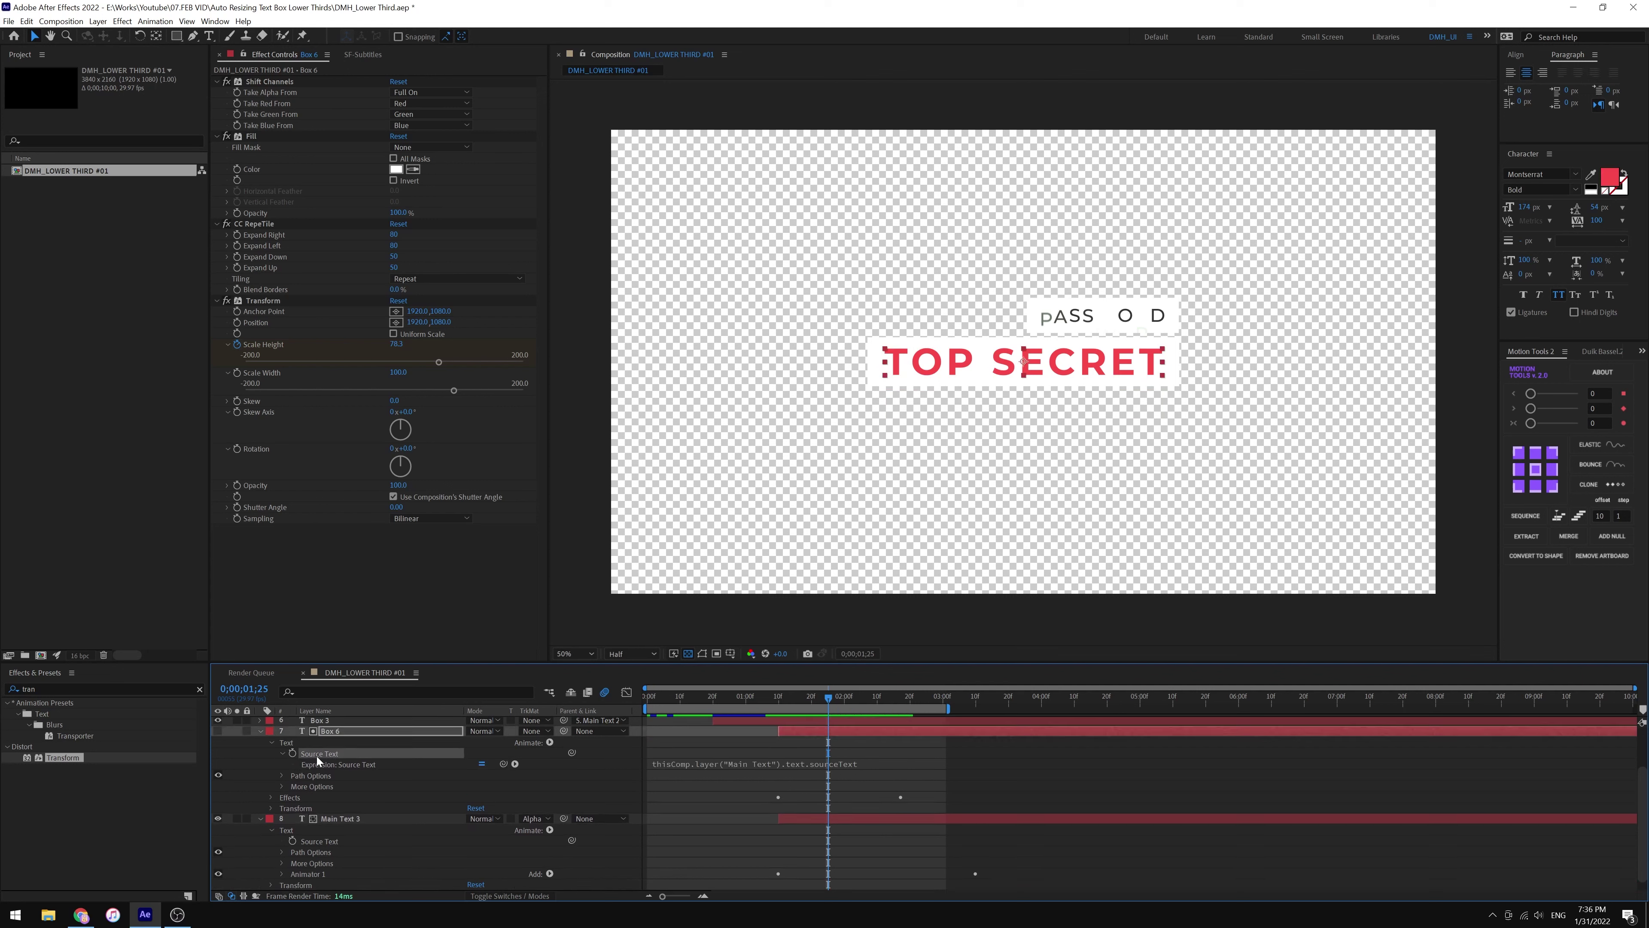
left_click_drag(504, 763, 327, 841)
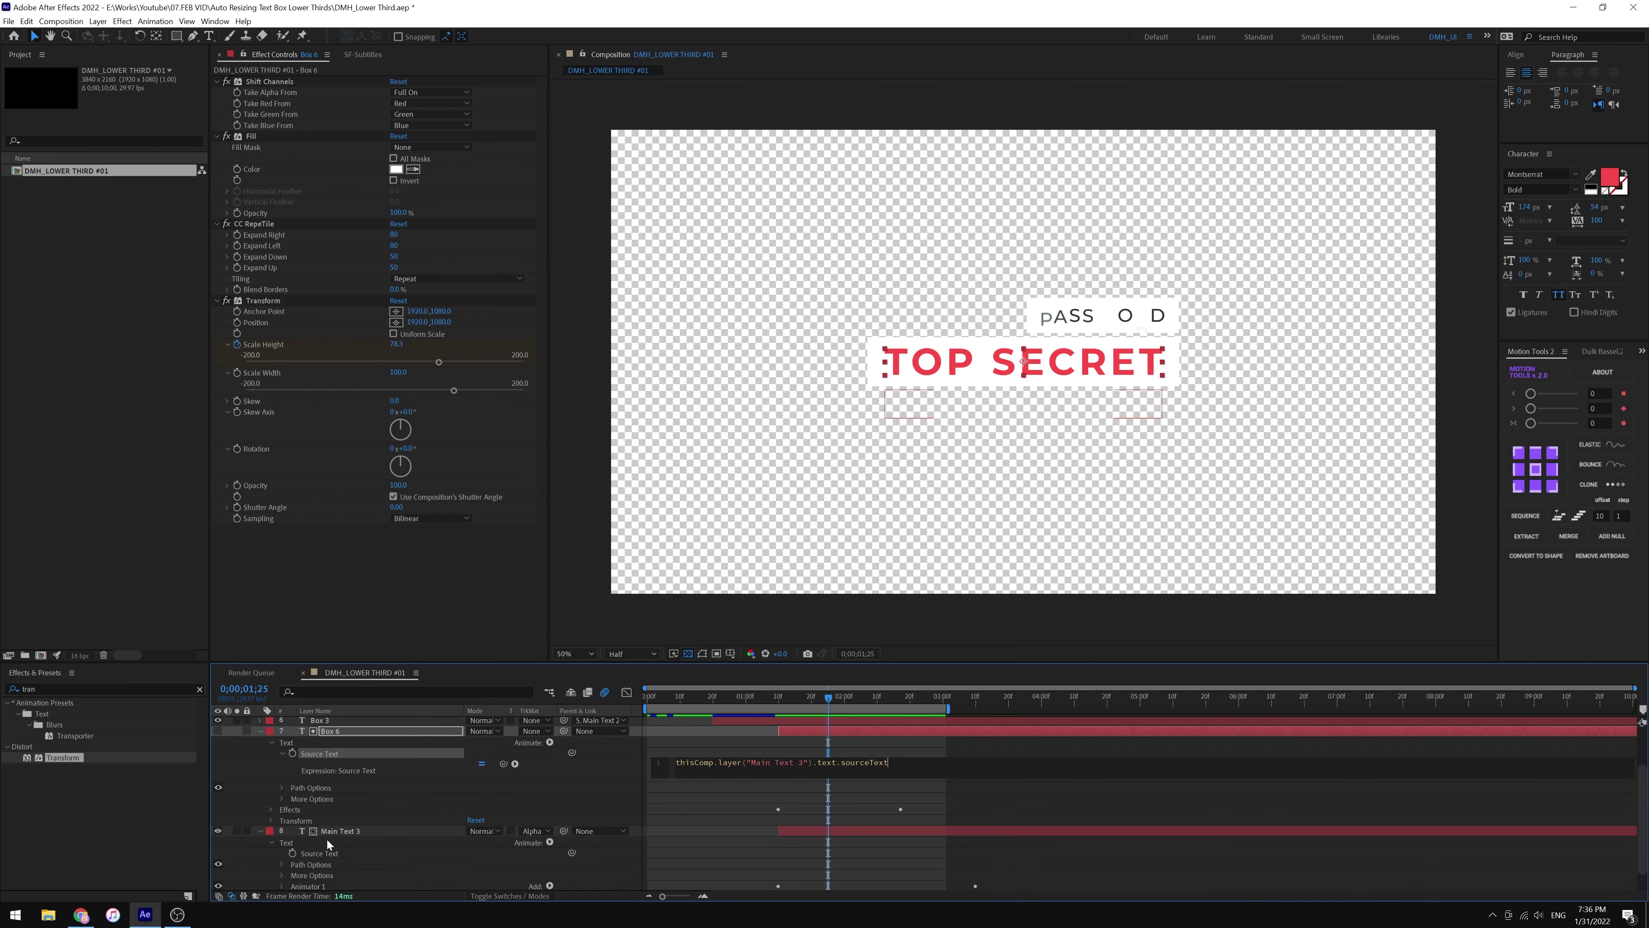
- Link Box 5's Source Text to Main Text 3 and parent Box 5 and Box 6 to it
left_click(260, 731)
left_click(260, 875)
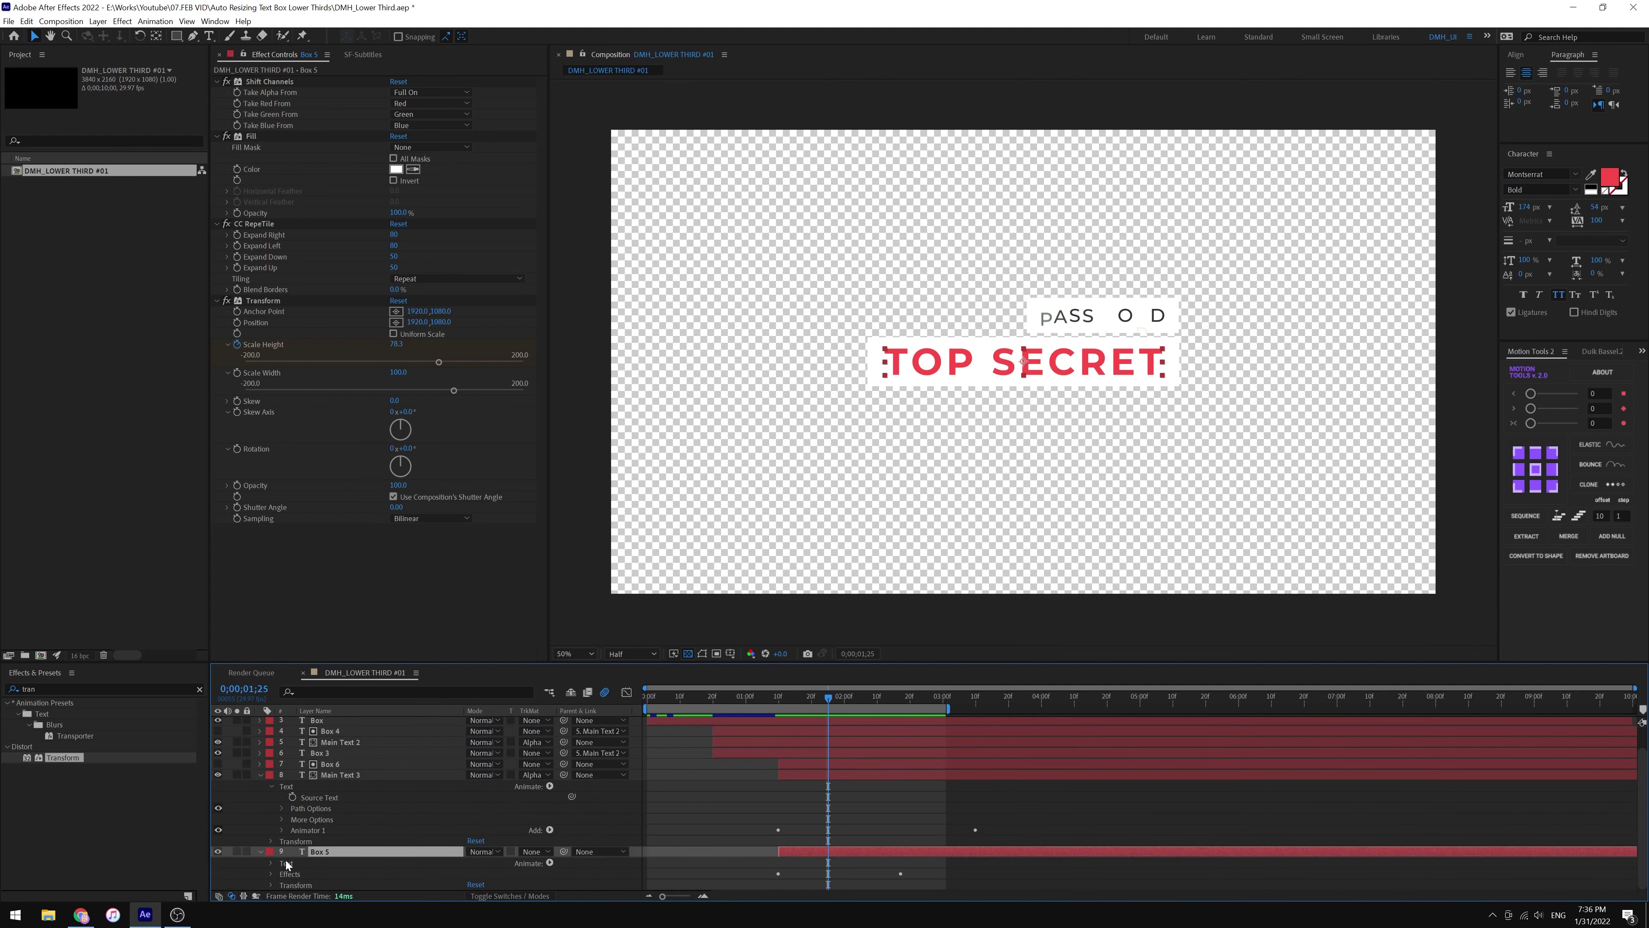
scroll(341, 865, "down", 2)
left_click_drag(504, 853, 319, 764)
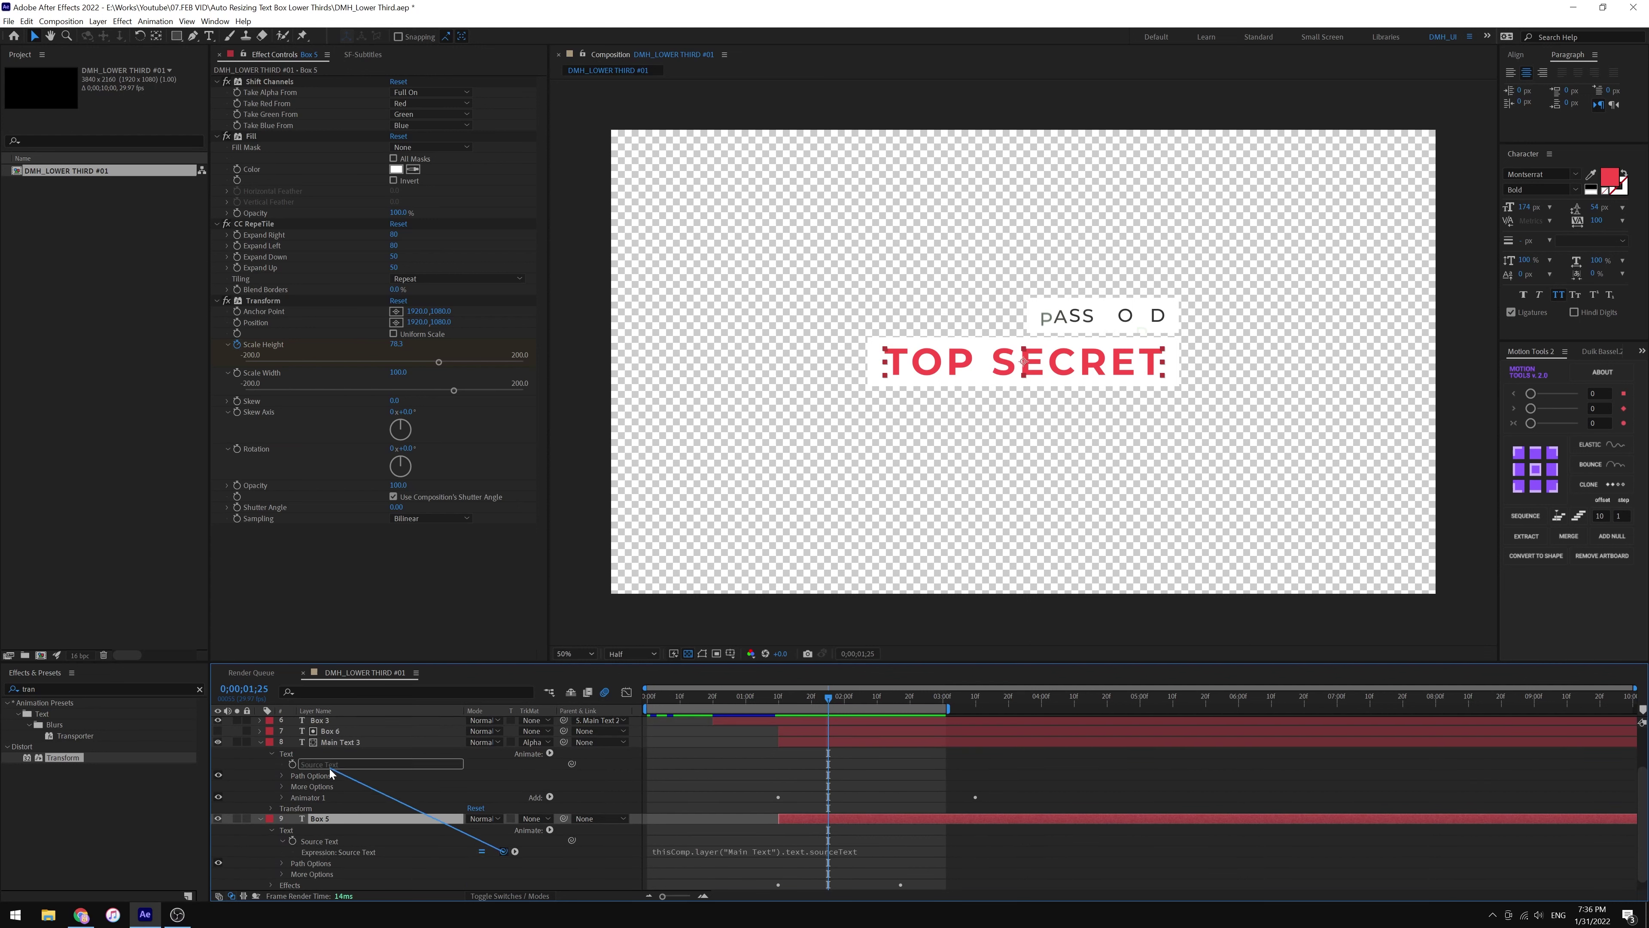
key("space")
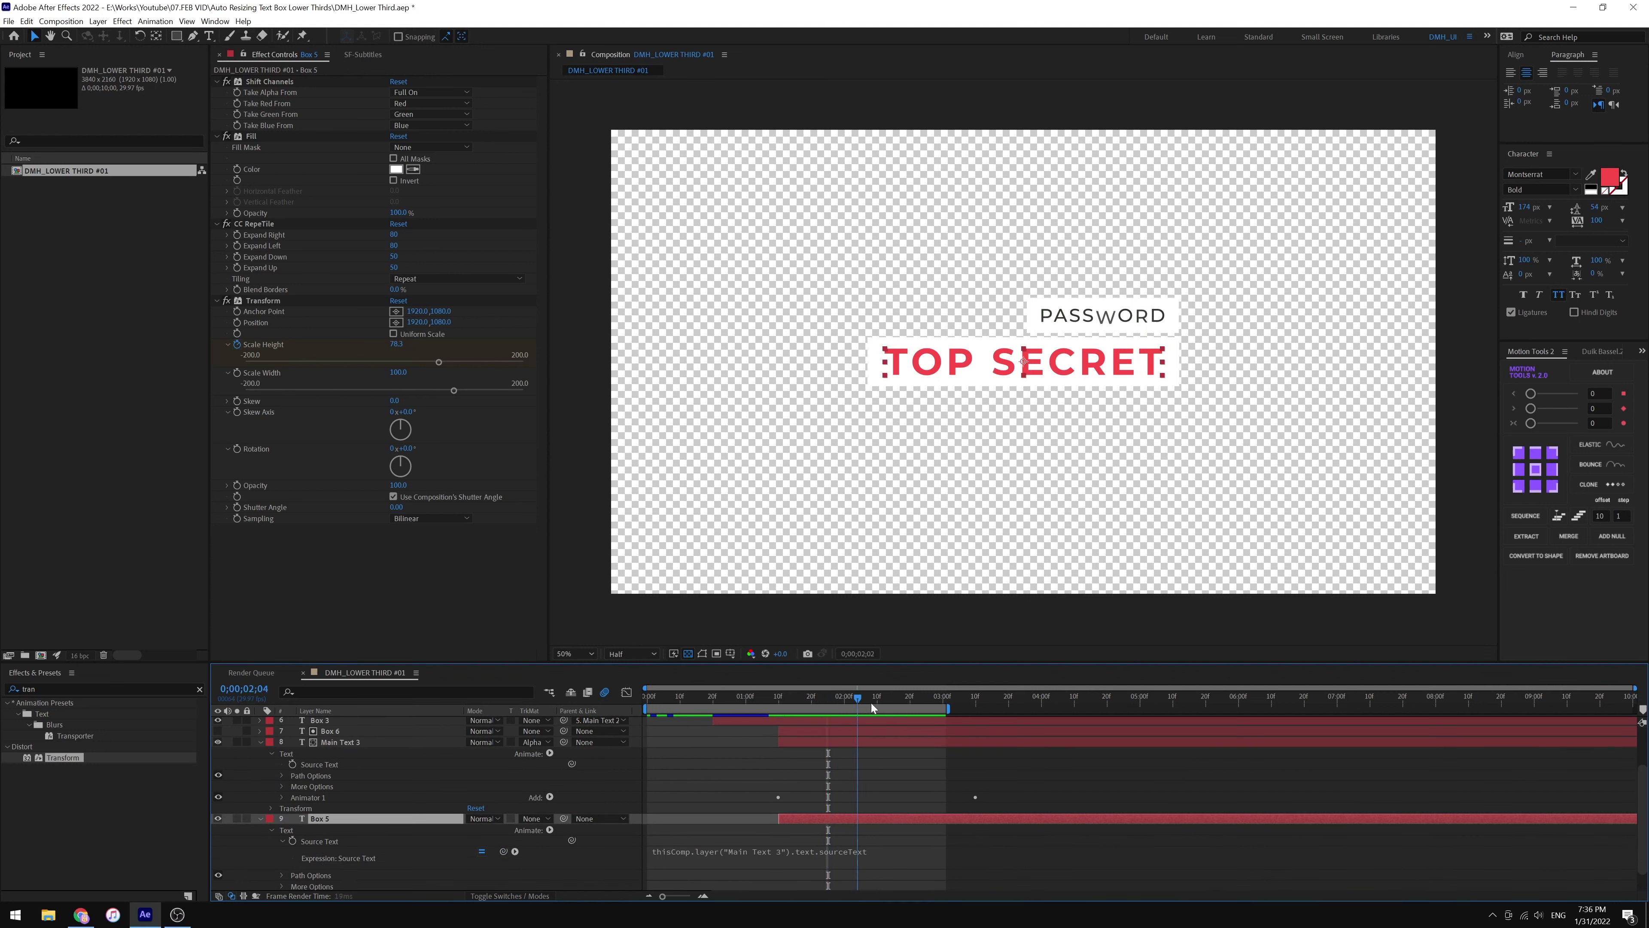
left_click(260, 741)
left_click(260, 794)
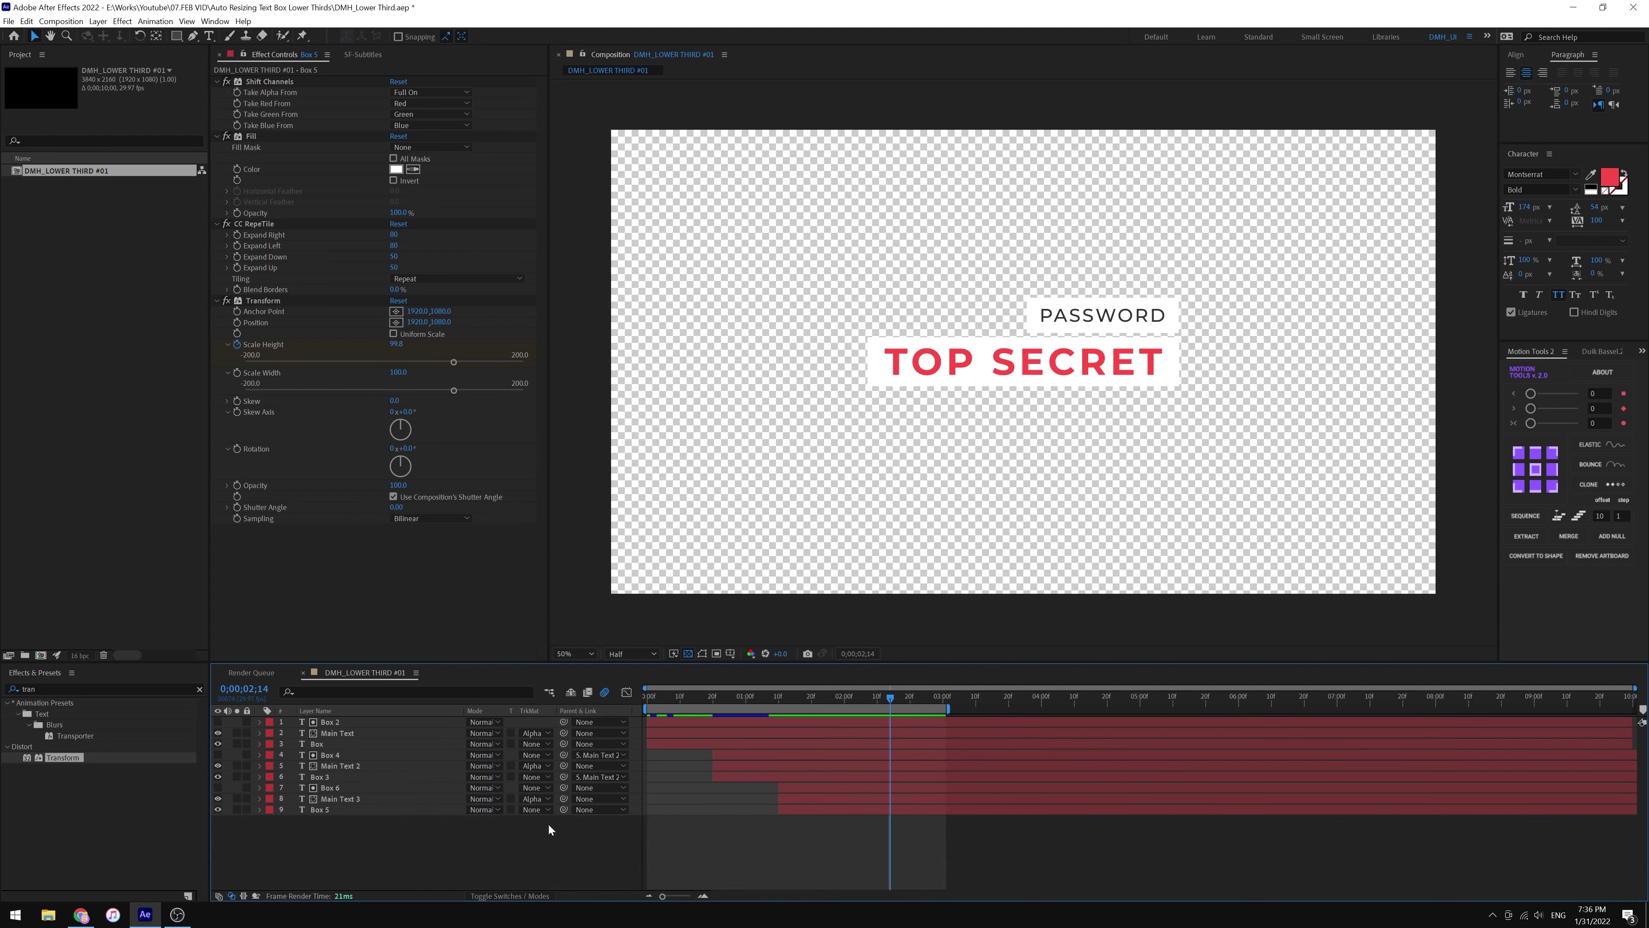
left_click(330, 787, "shift")
left_click_drag(566, 788, 345, 797)
- Move the Main Text 3 line down so it sits below TOP SECRET
left_click(345, 797)
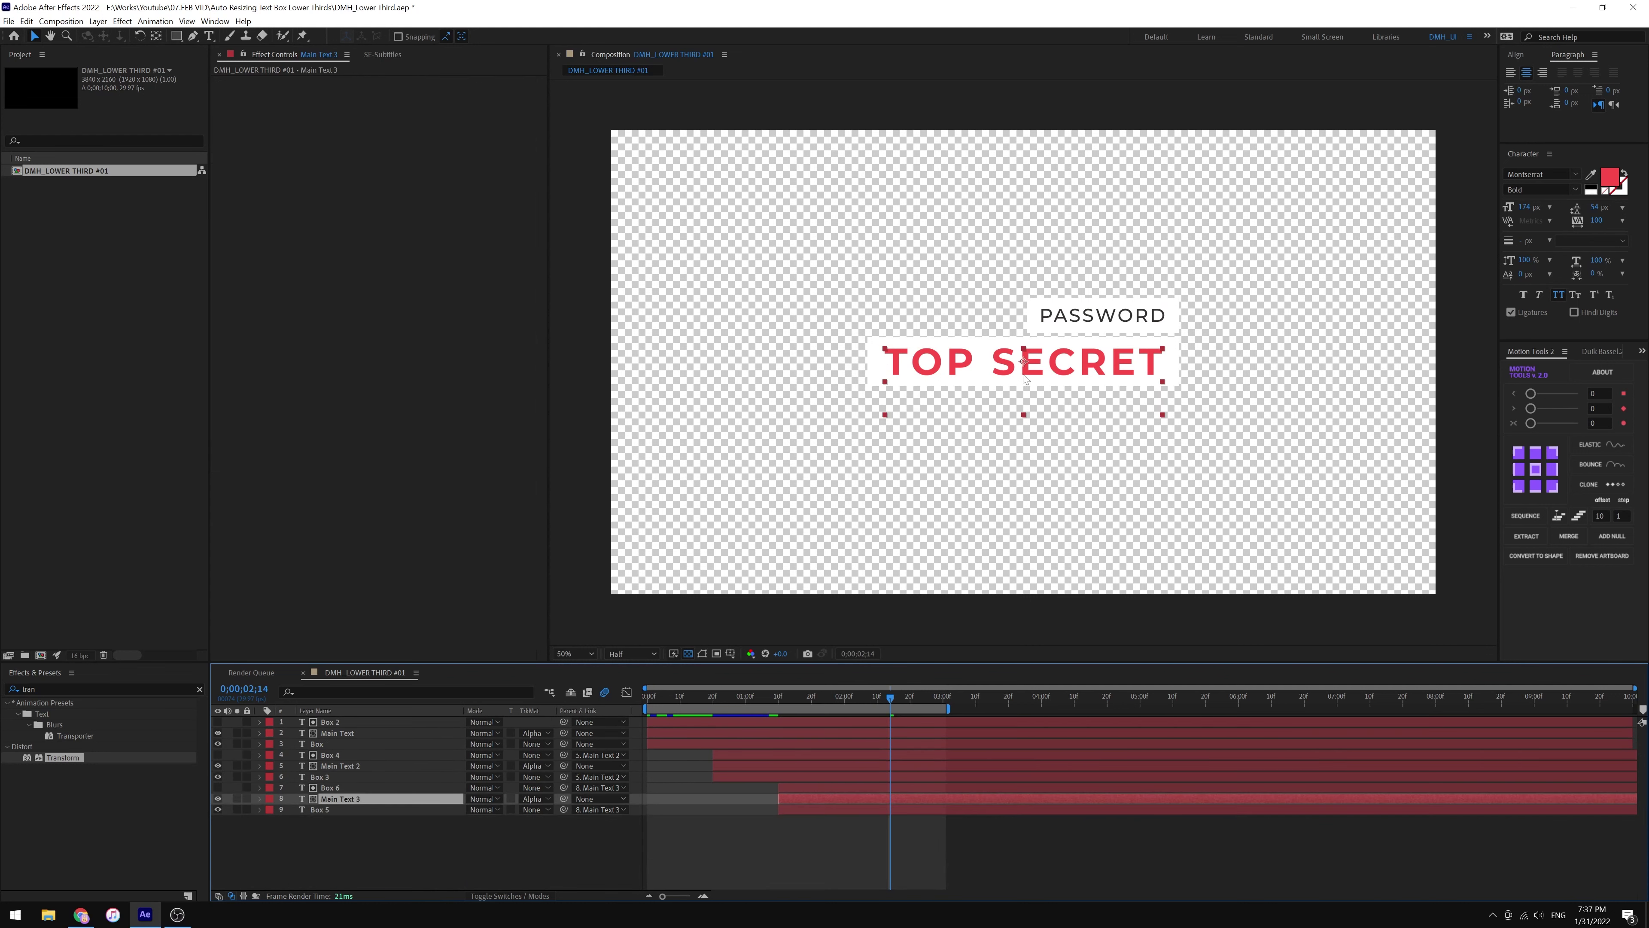
left_click_drag(1026, 372, 1025, 423)
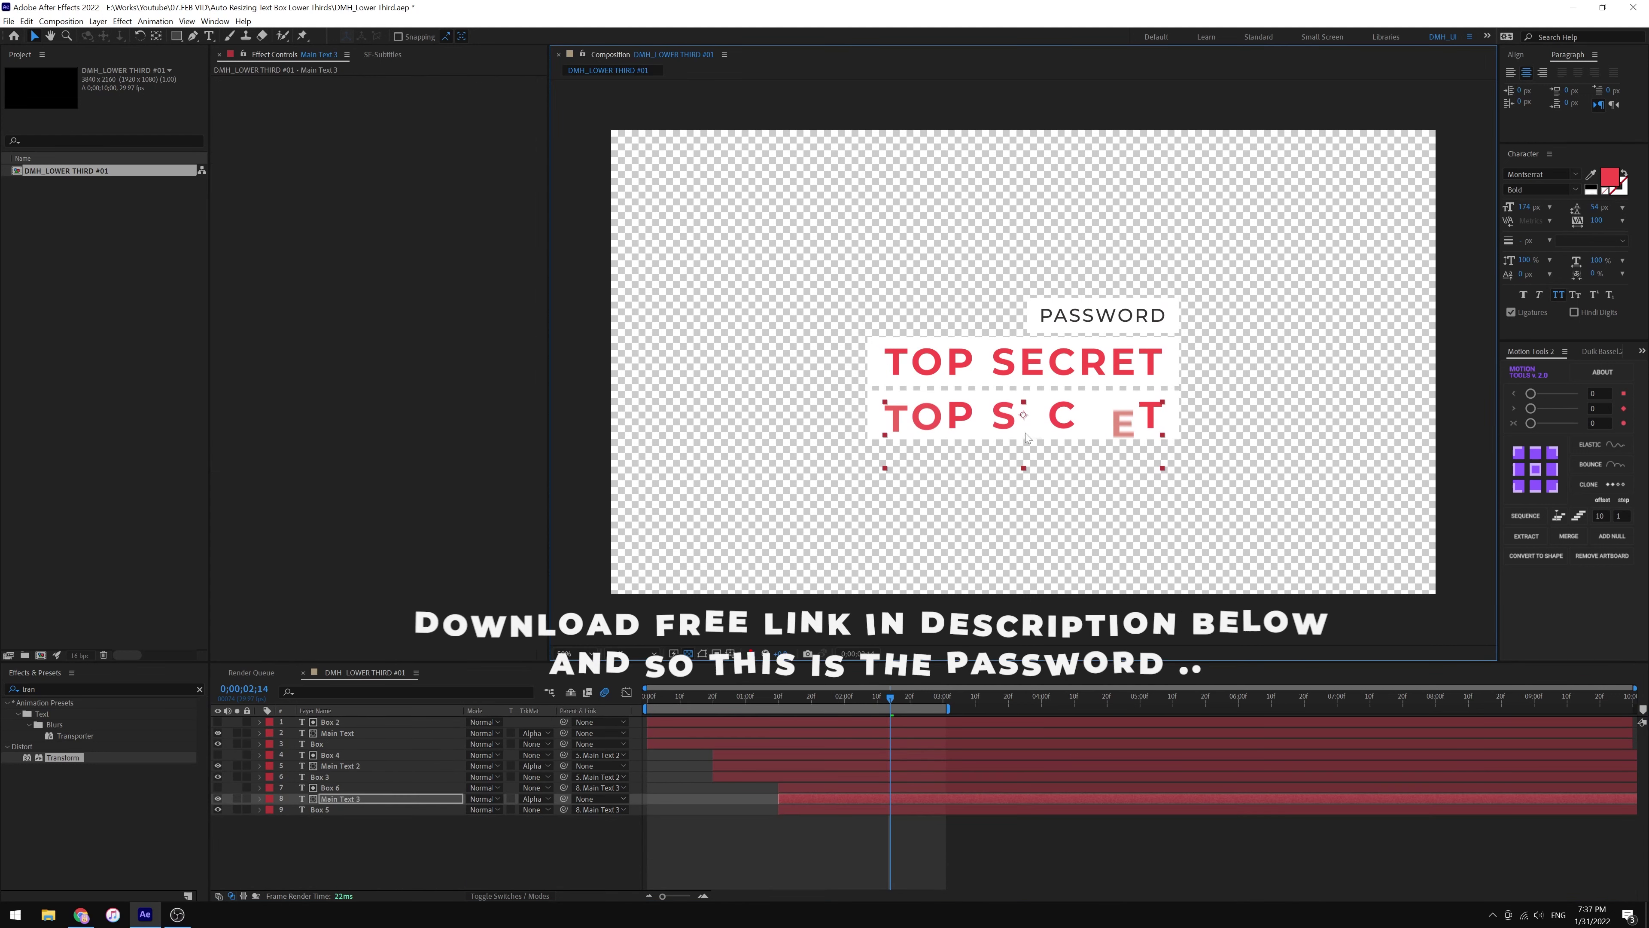
left_click(876, 819)
- Retype the third line's text as SUBDMH#7
double_click(811, 797)
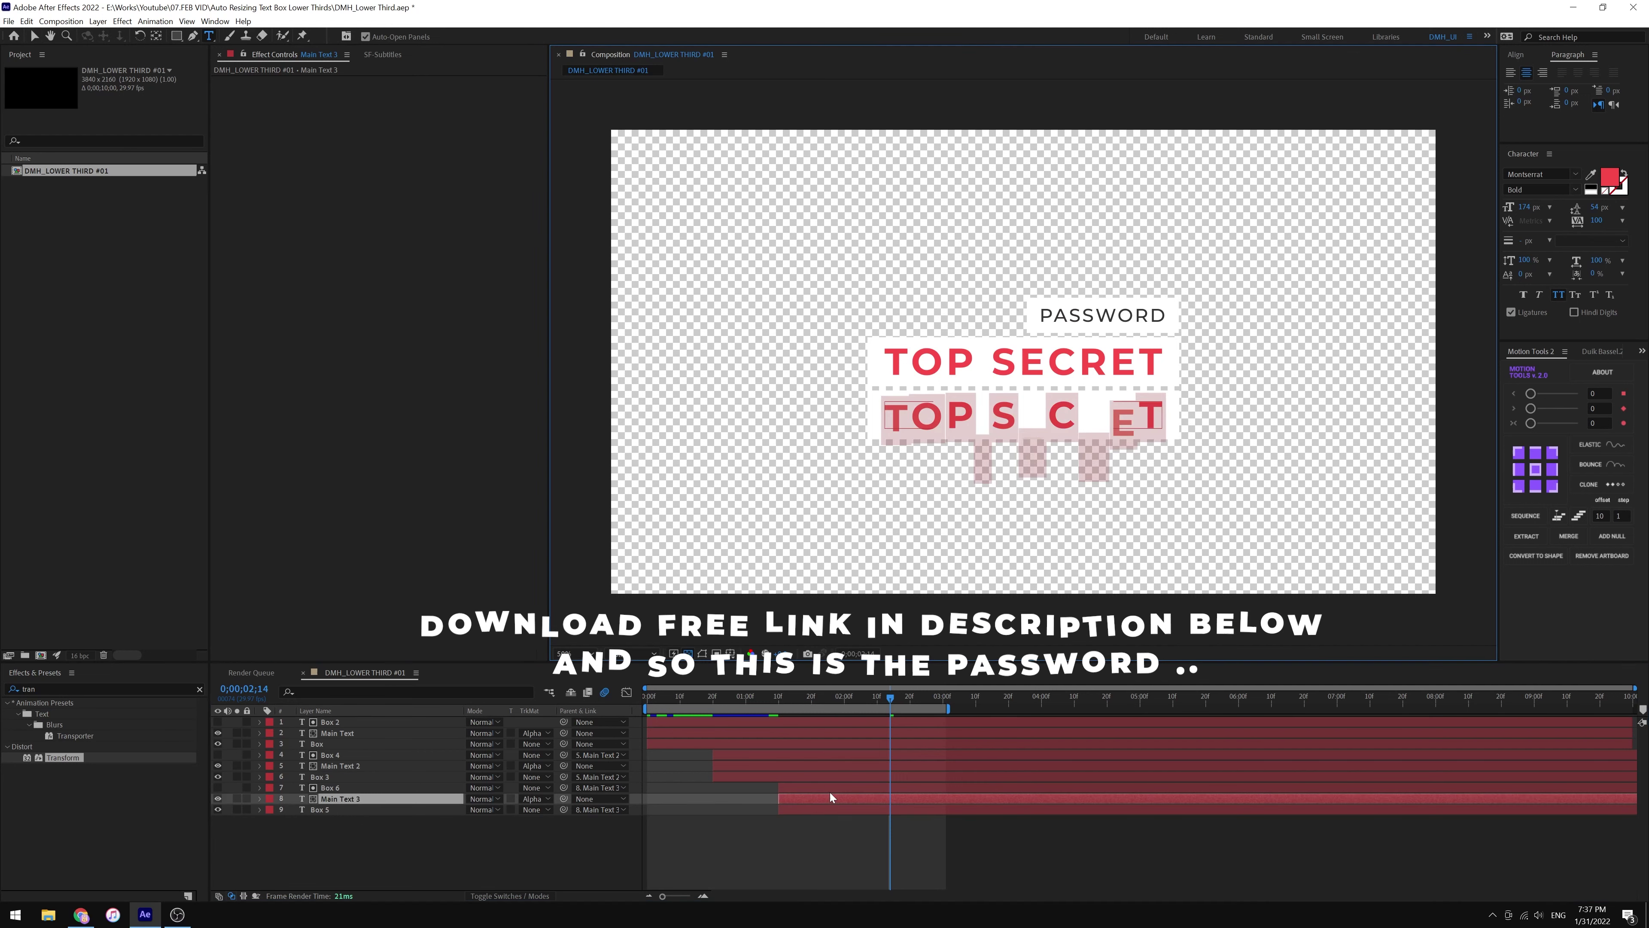
type("S")
type("UB")
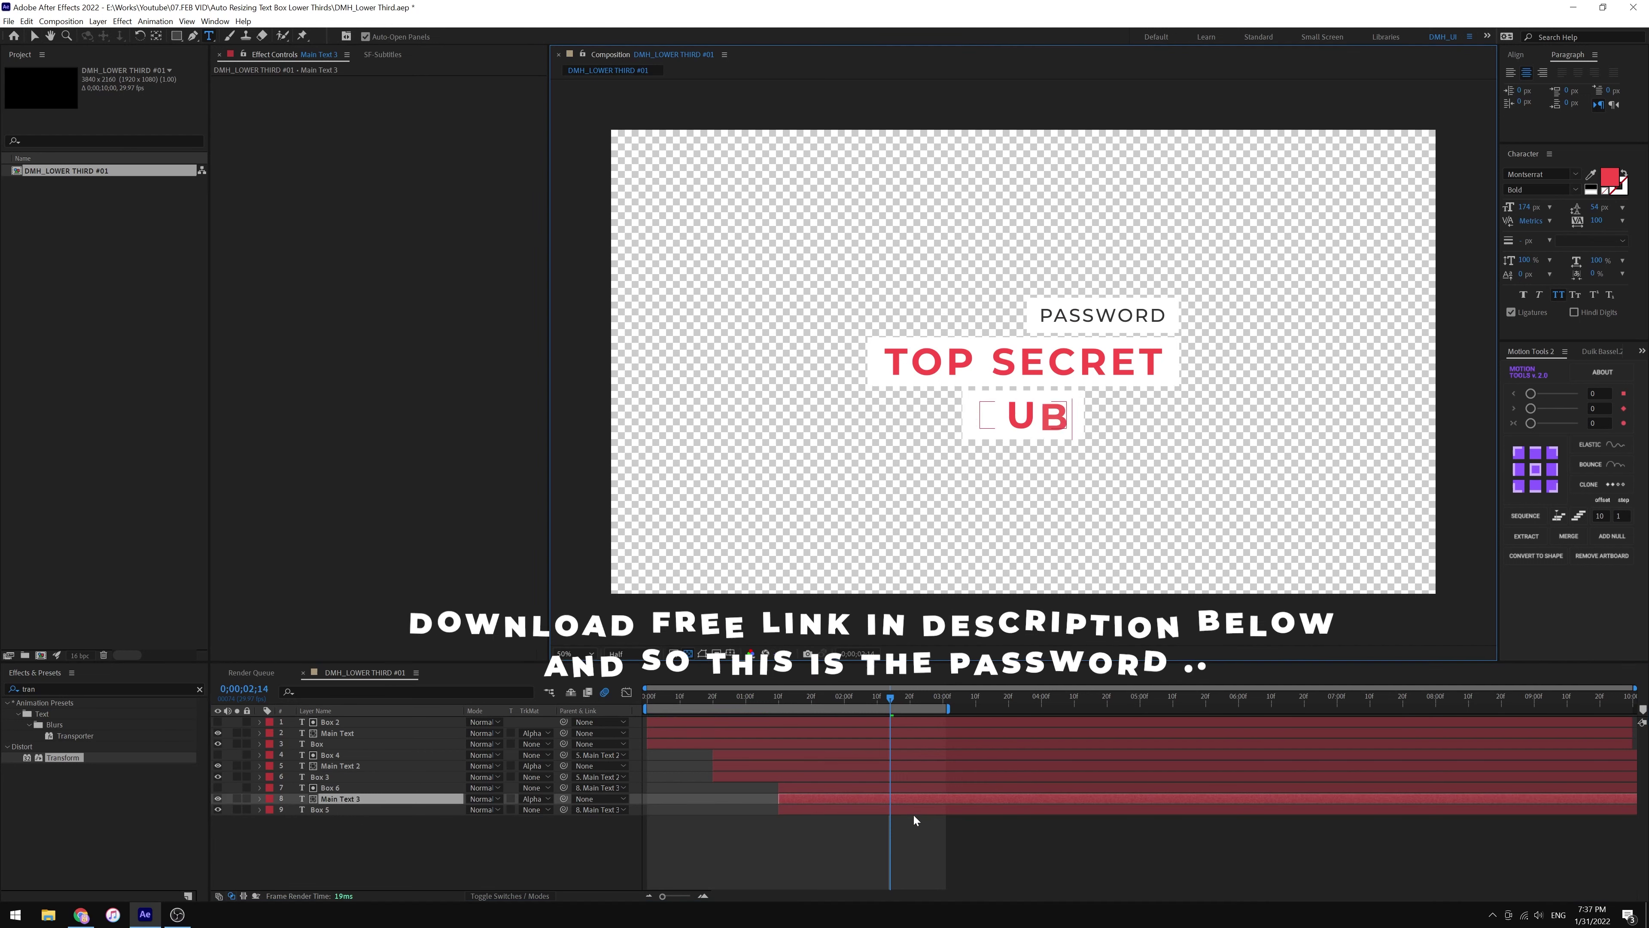
left_click(950, 705)
left_click(947, 702)
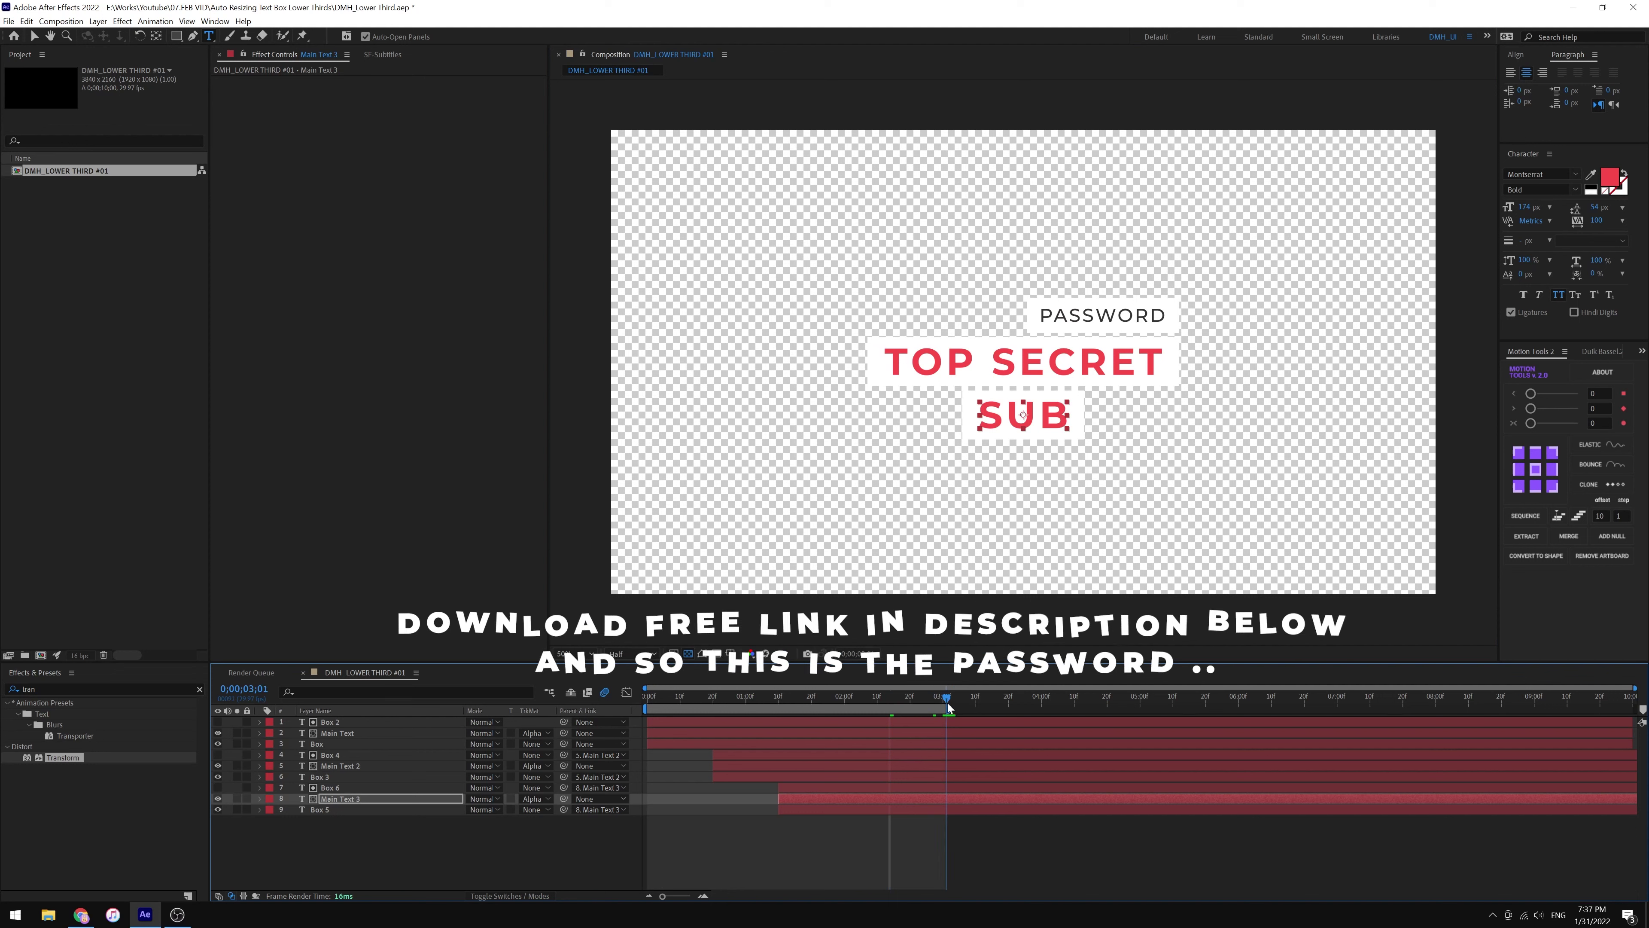
double_click(940, 797)
type("DM")
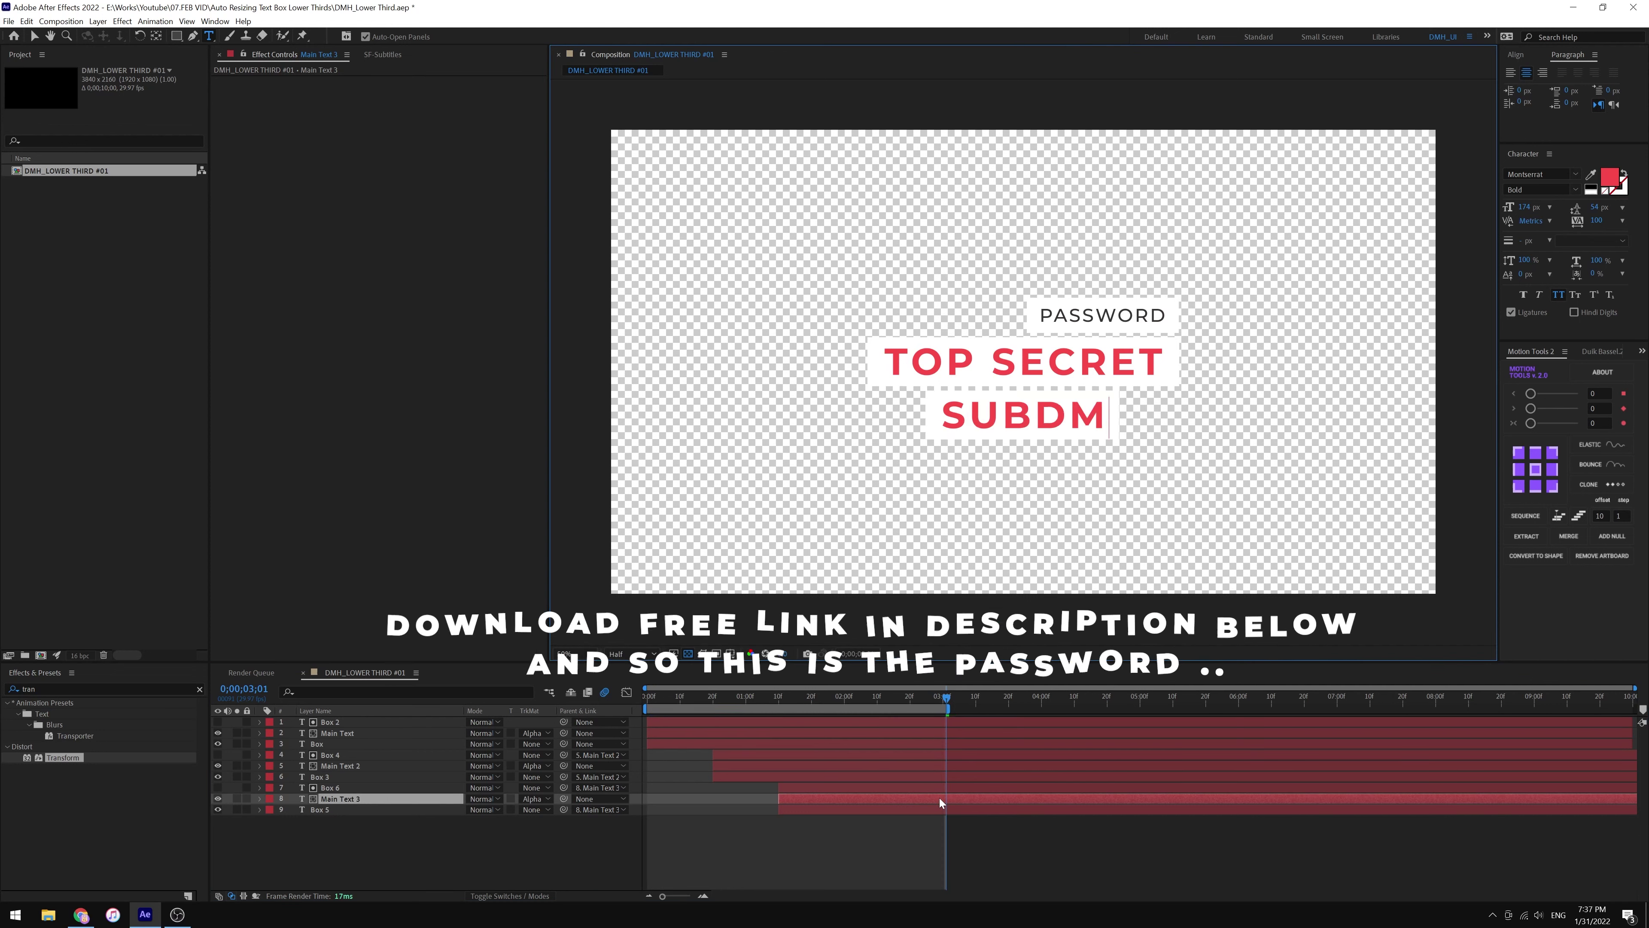
type("H#7")
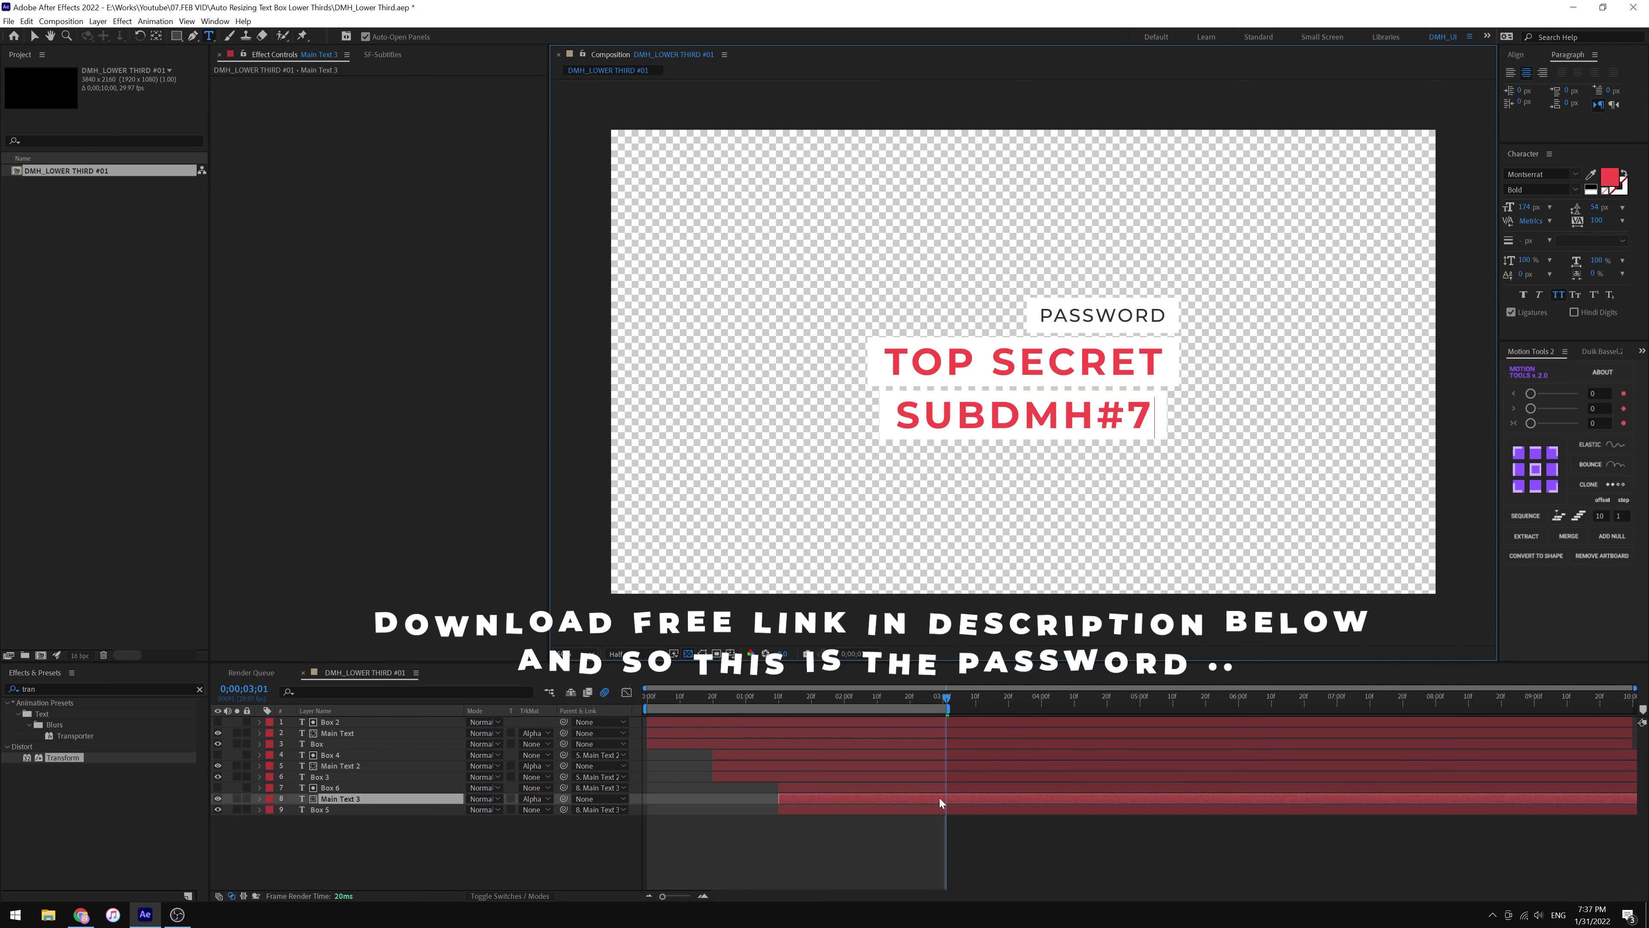
left_click(915, 848)
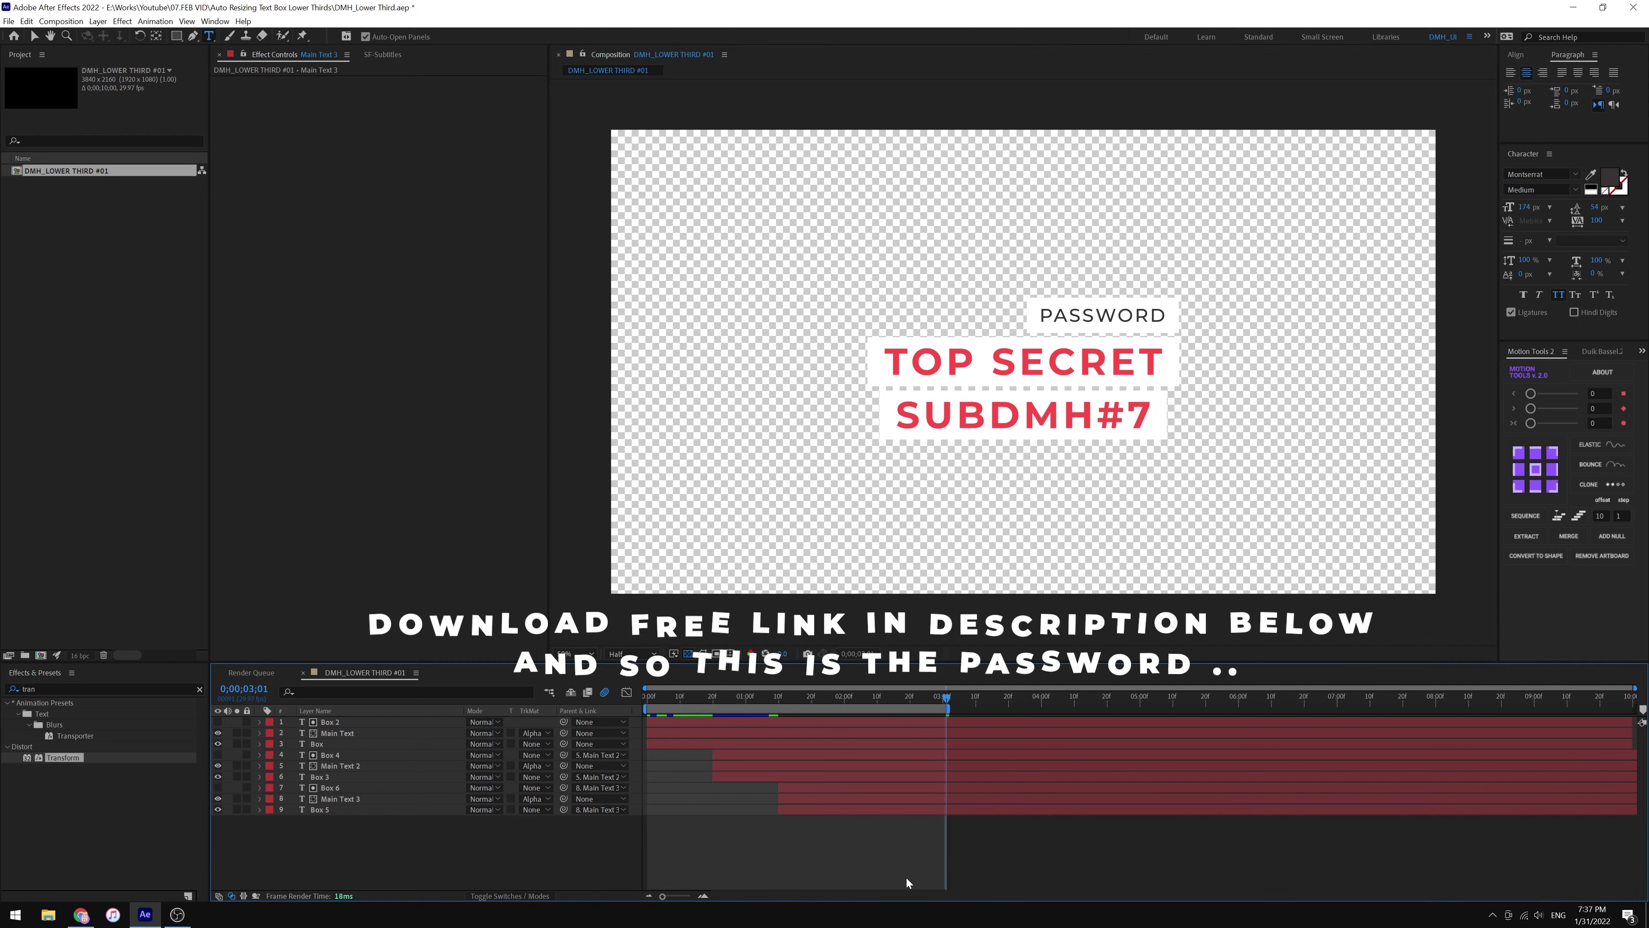
left_click(864, 809)
- Set the SUBDMH#7 line's box fill to near-black #212121
left_click(395, 168)
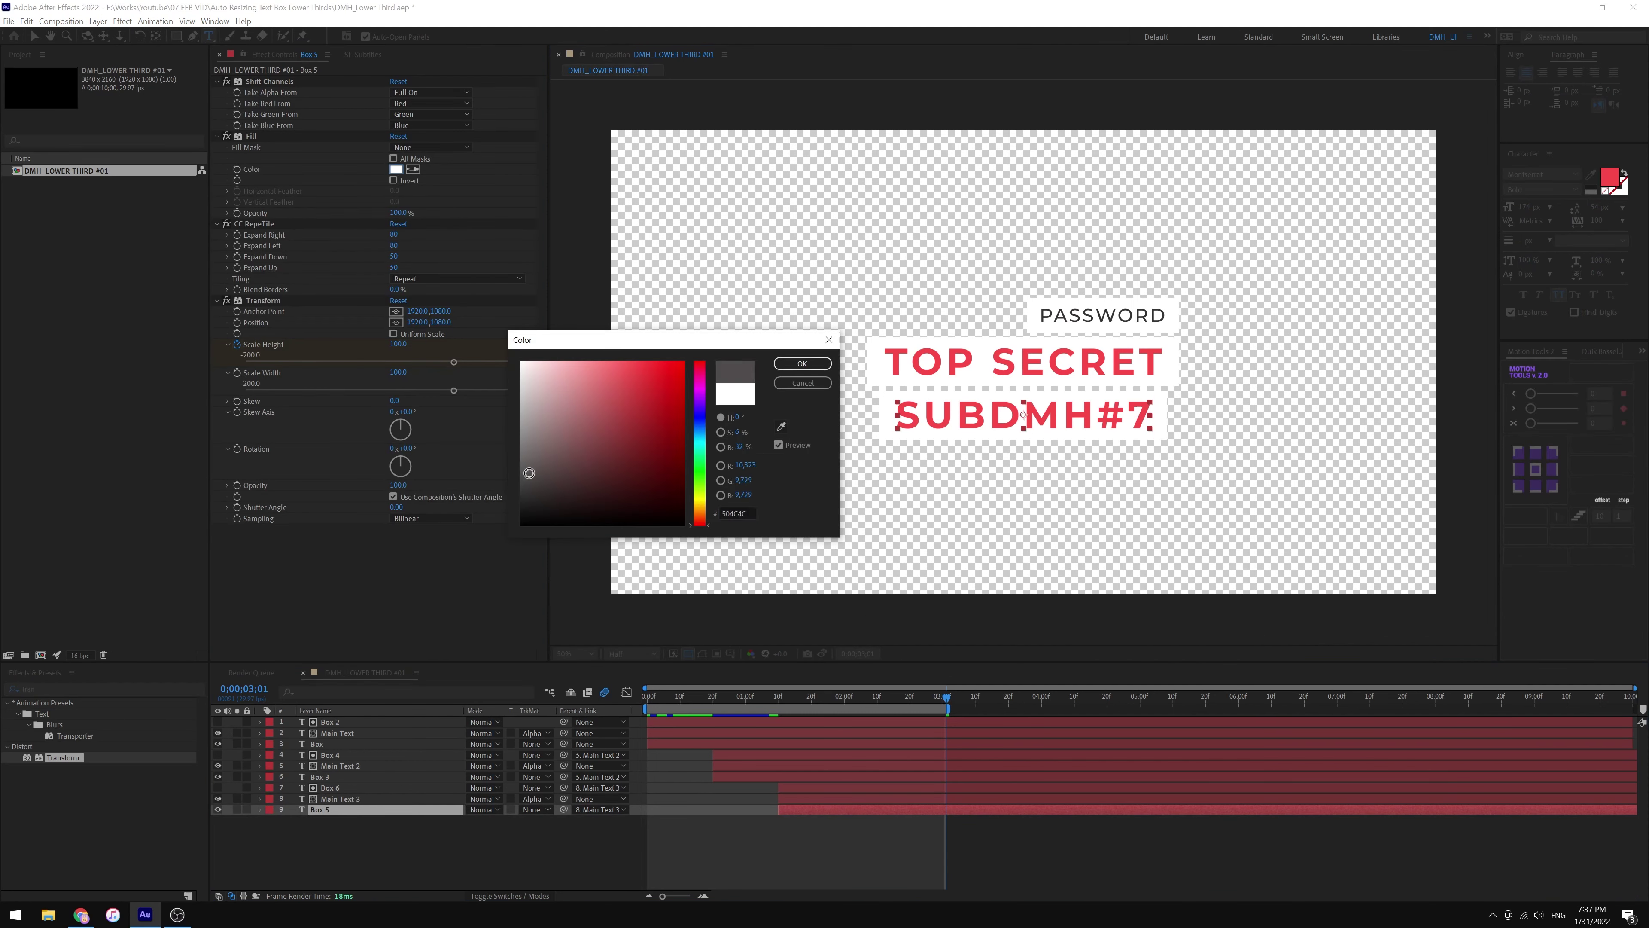
left_click_drag(529, 473, 517, 503)
left_click(803, 364)
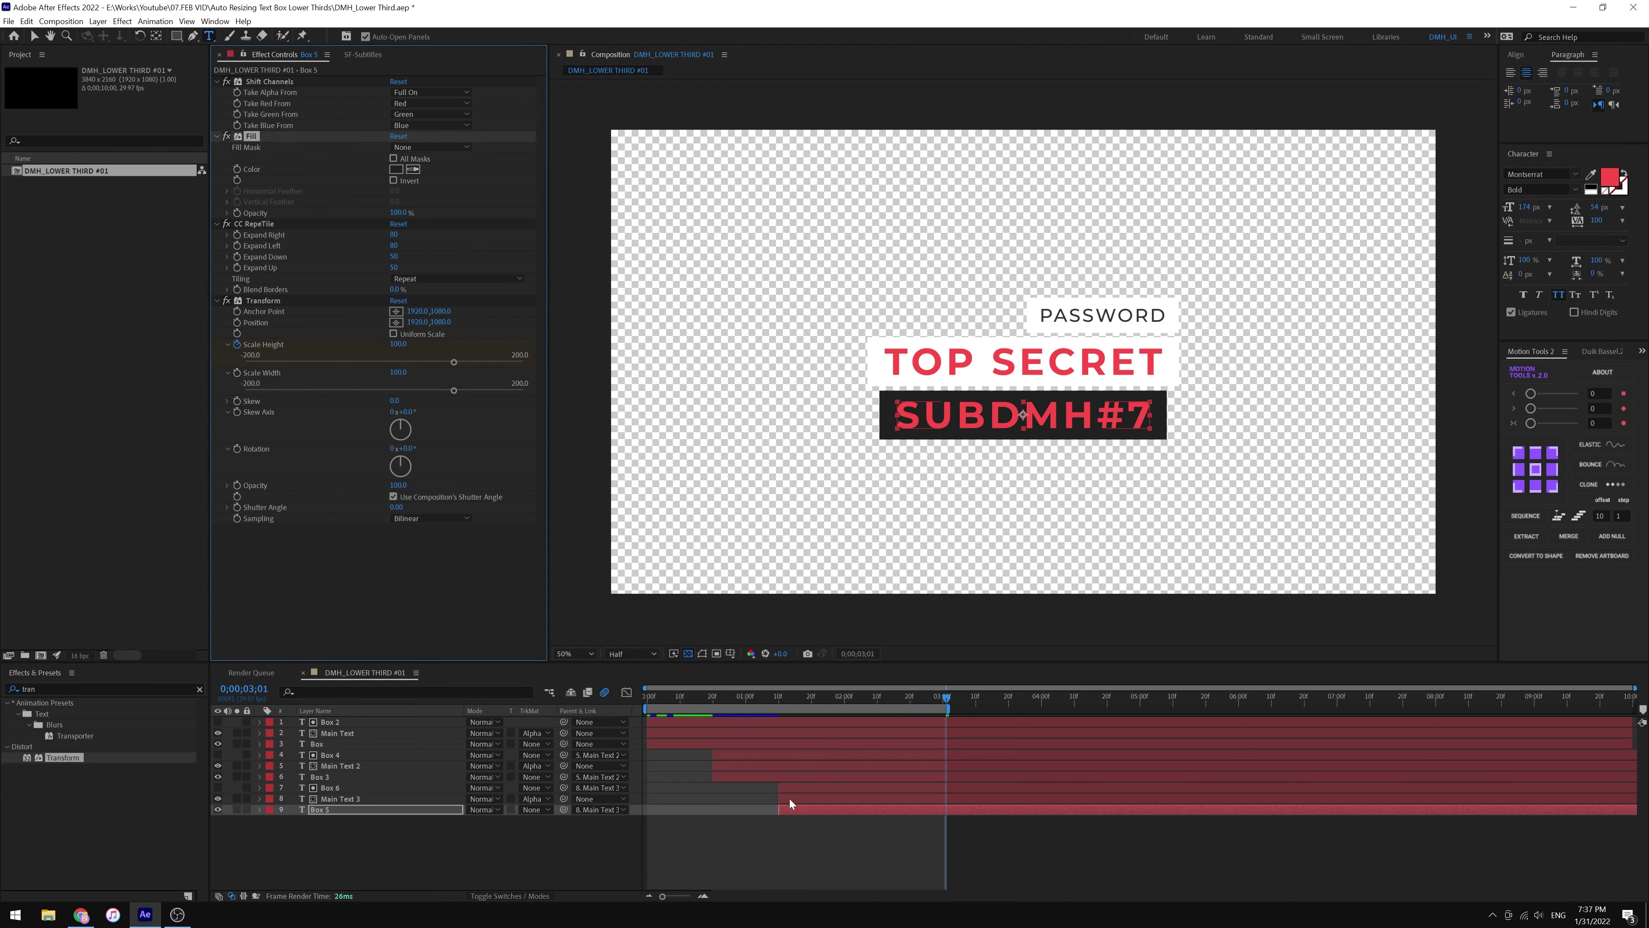
- Make the Main Text 3 SUBDMH#7 text white in the Character panel
left_click(789, 799)
left_click(1609, 176)
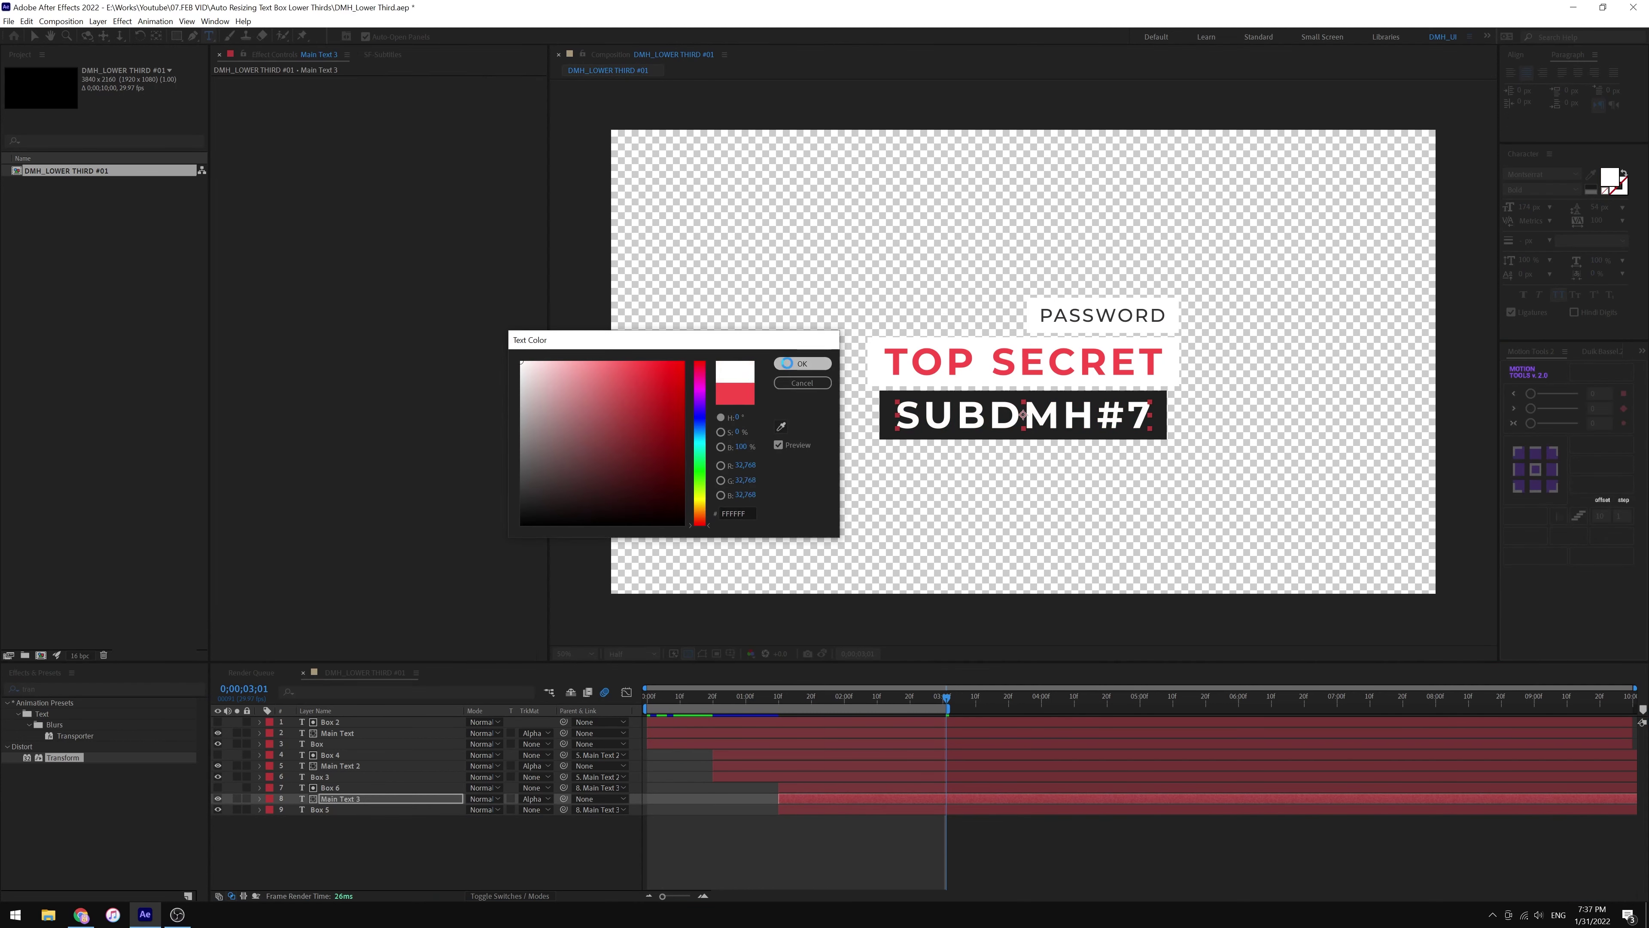
left_click(803, 363)
left_click(810, 797)
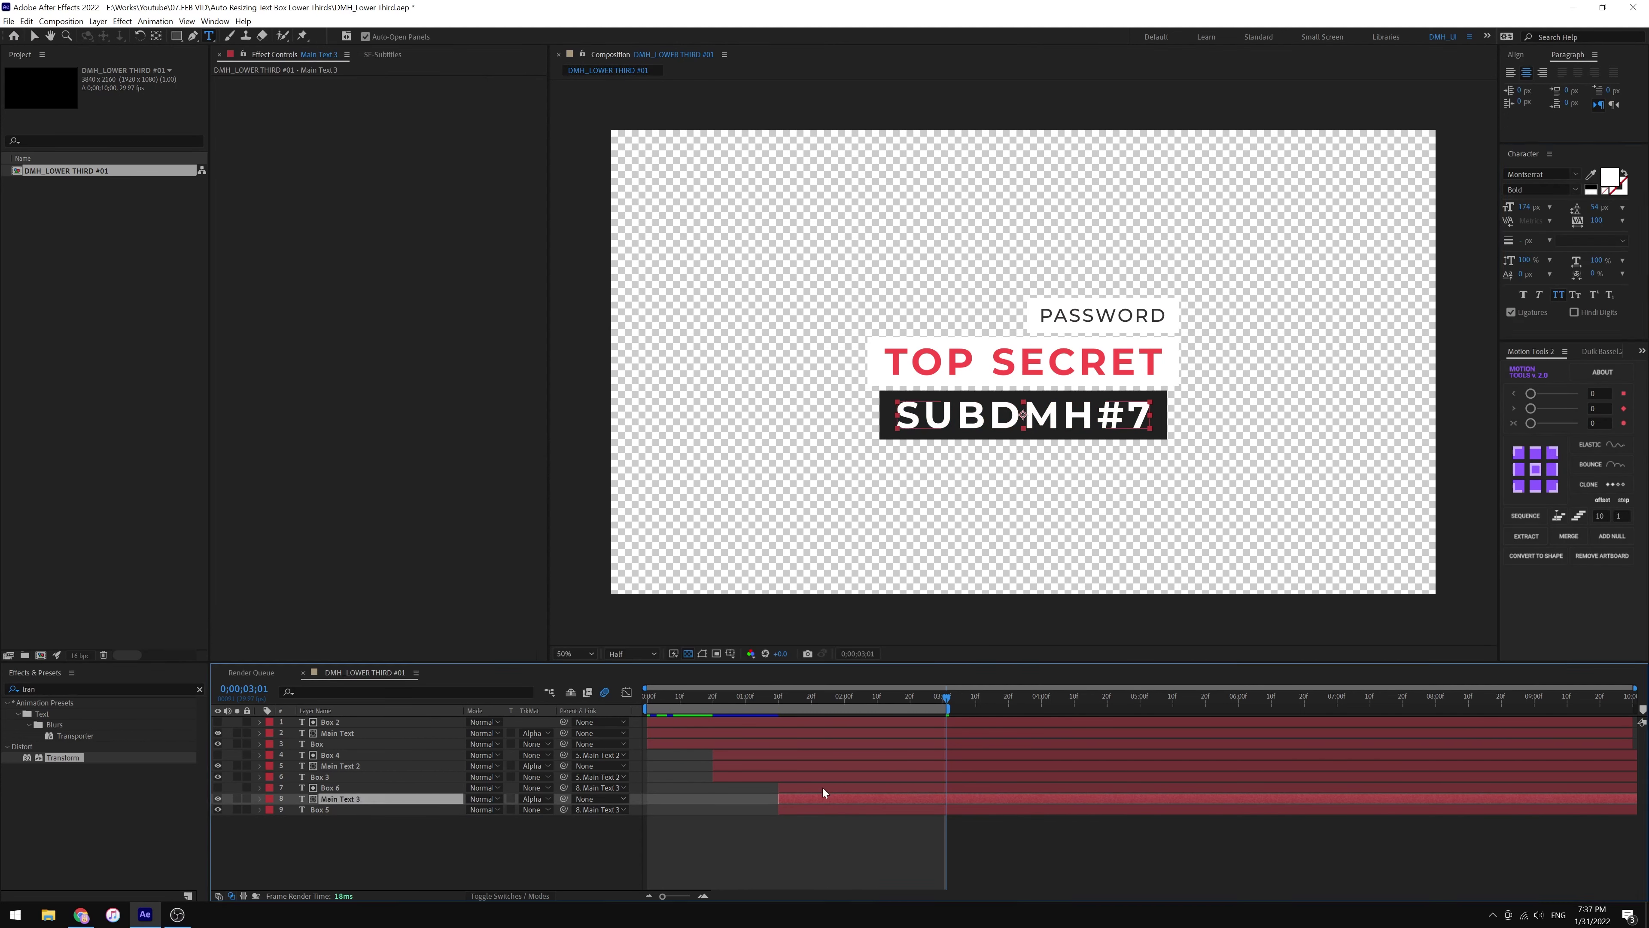
- Select the third line's text and Box 5/Box 6 layers together, then deselect all
left_click(821, 787, "ctrl")
left_click(822, 809, "ctrl")
left_click(1119, 441)
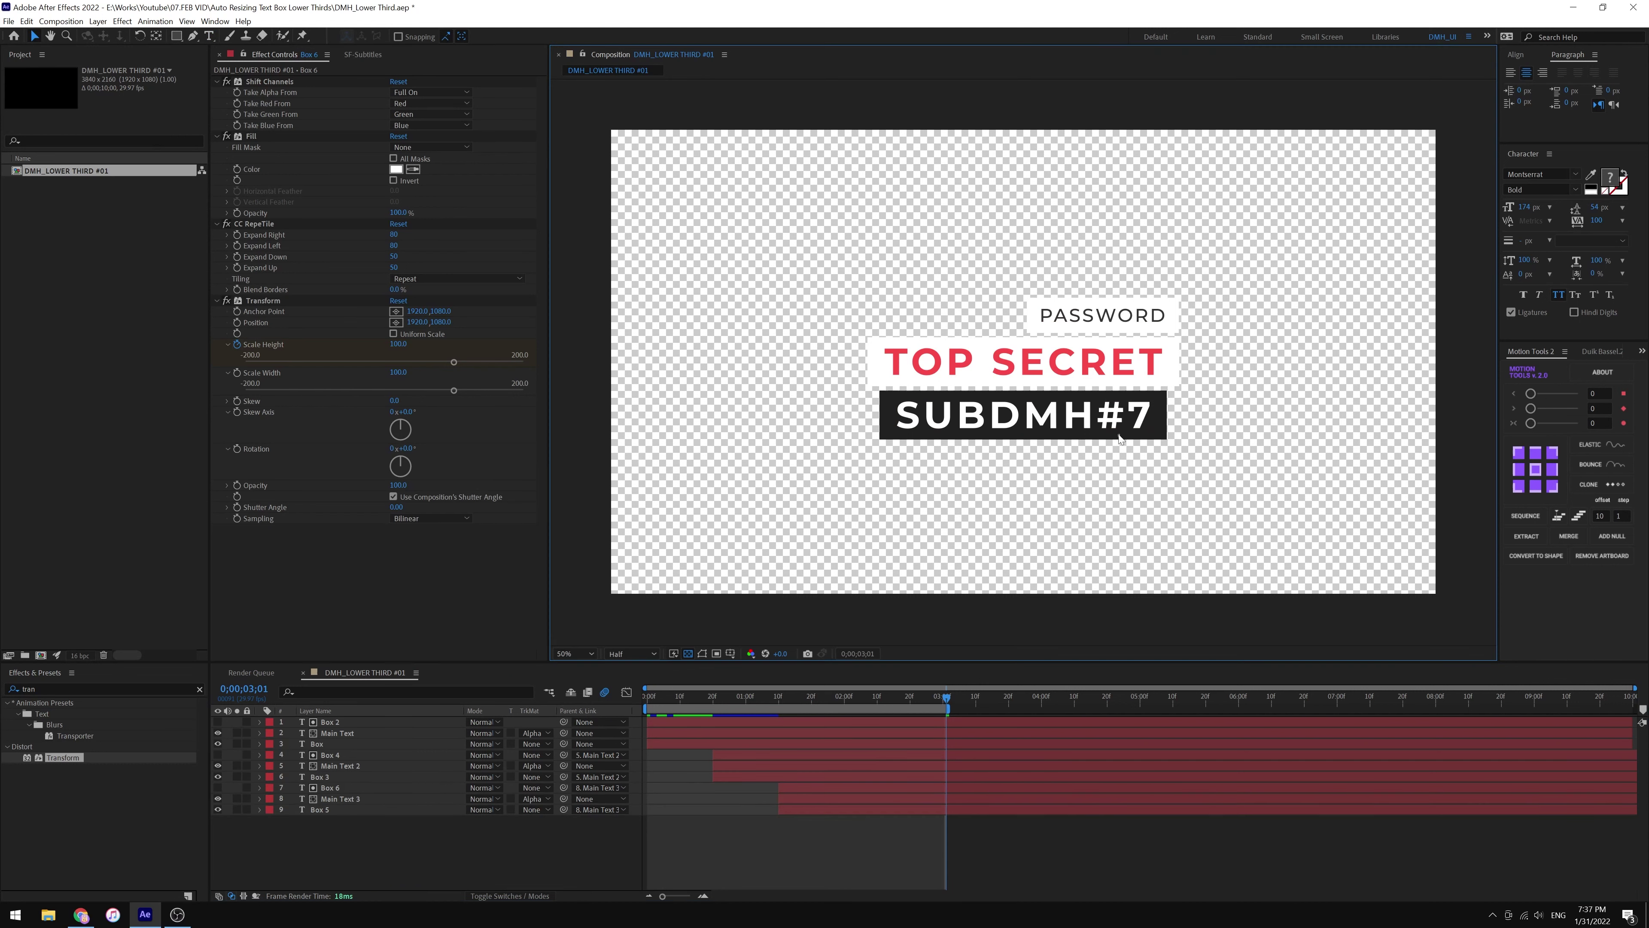
left_click_drag(804, 791, 974, 843)
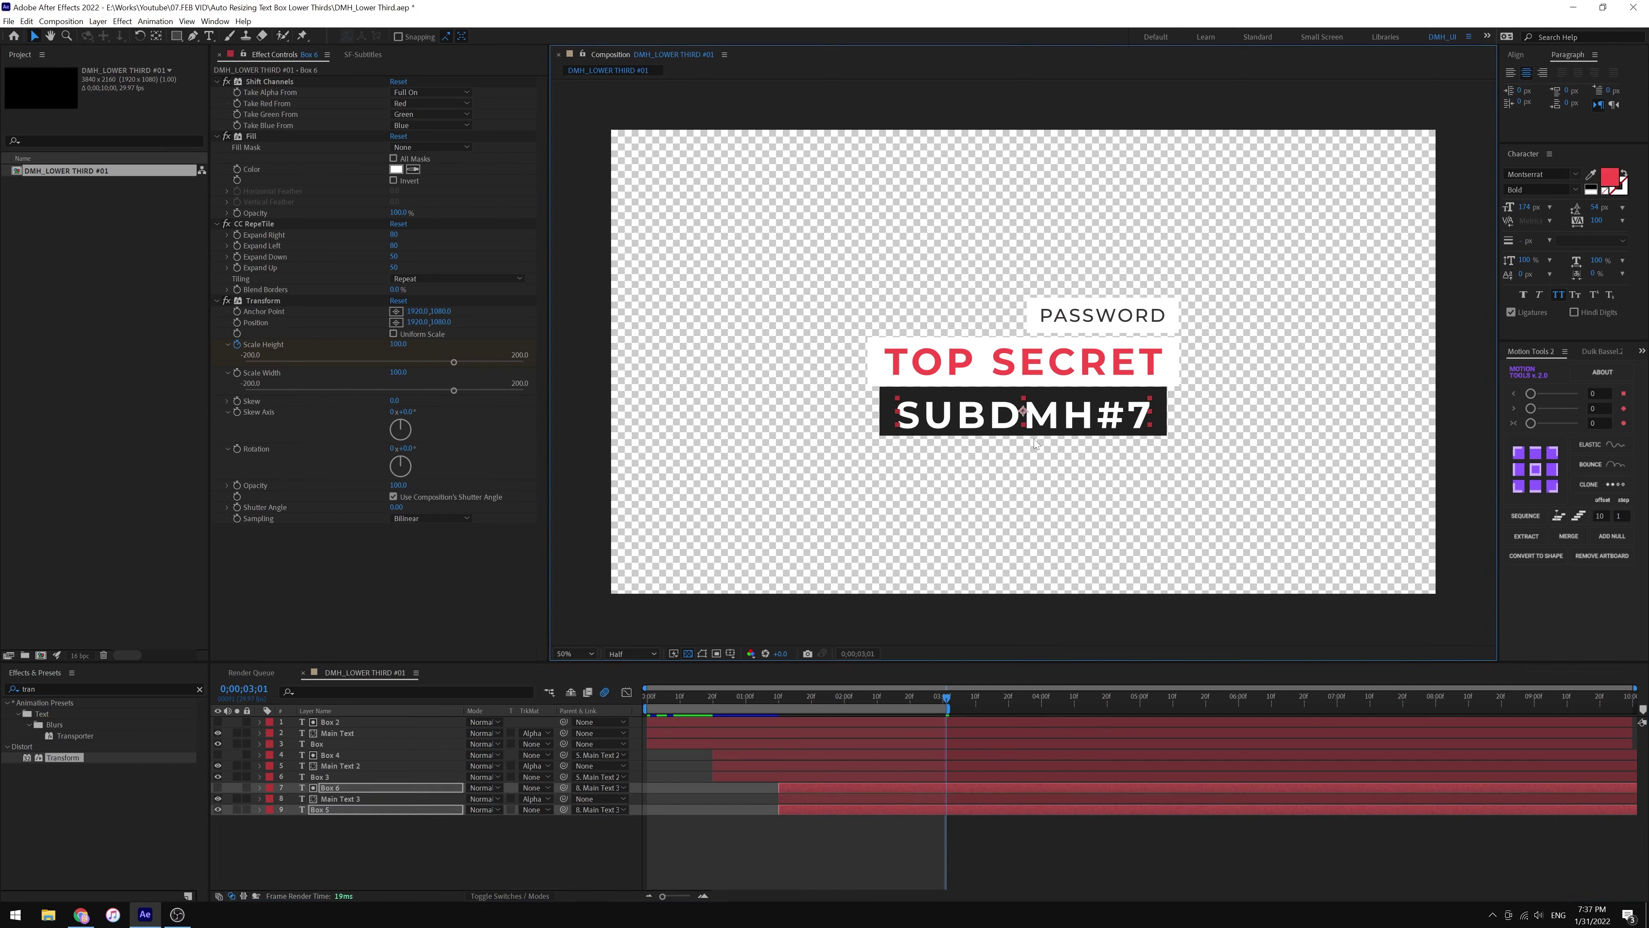
left_click(974, 843)
- Play the animation from the start and extend the work area to about 4;27
left_click_drag(748, 701, 647, 700)
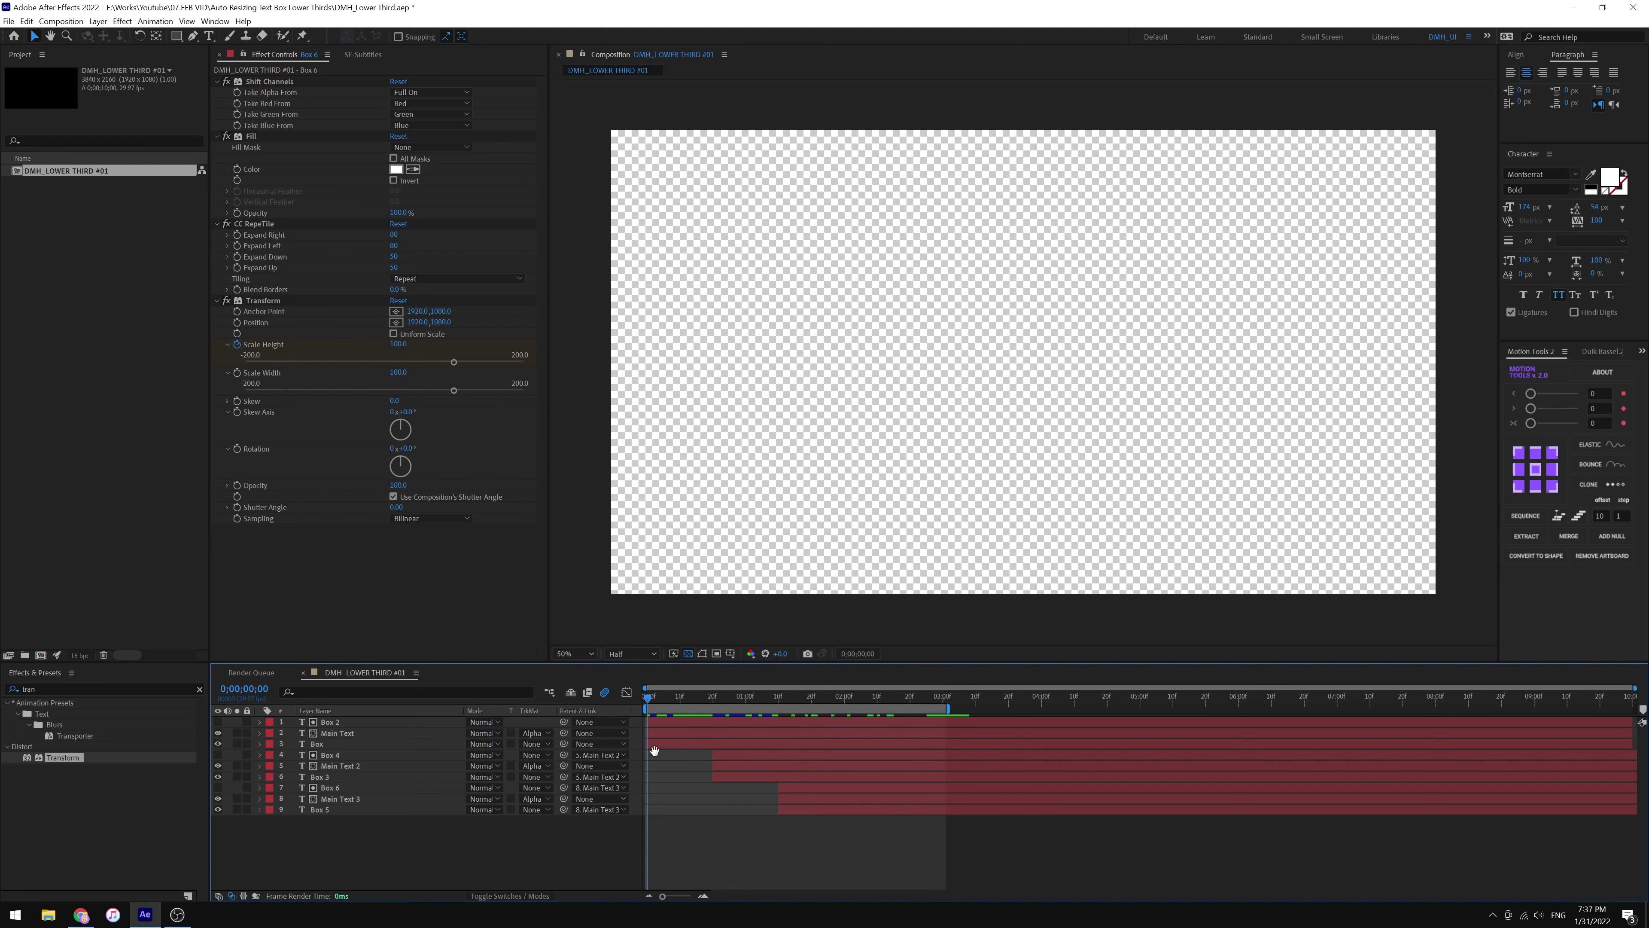
key("space")
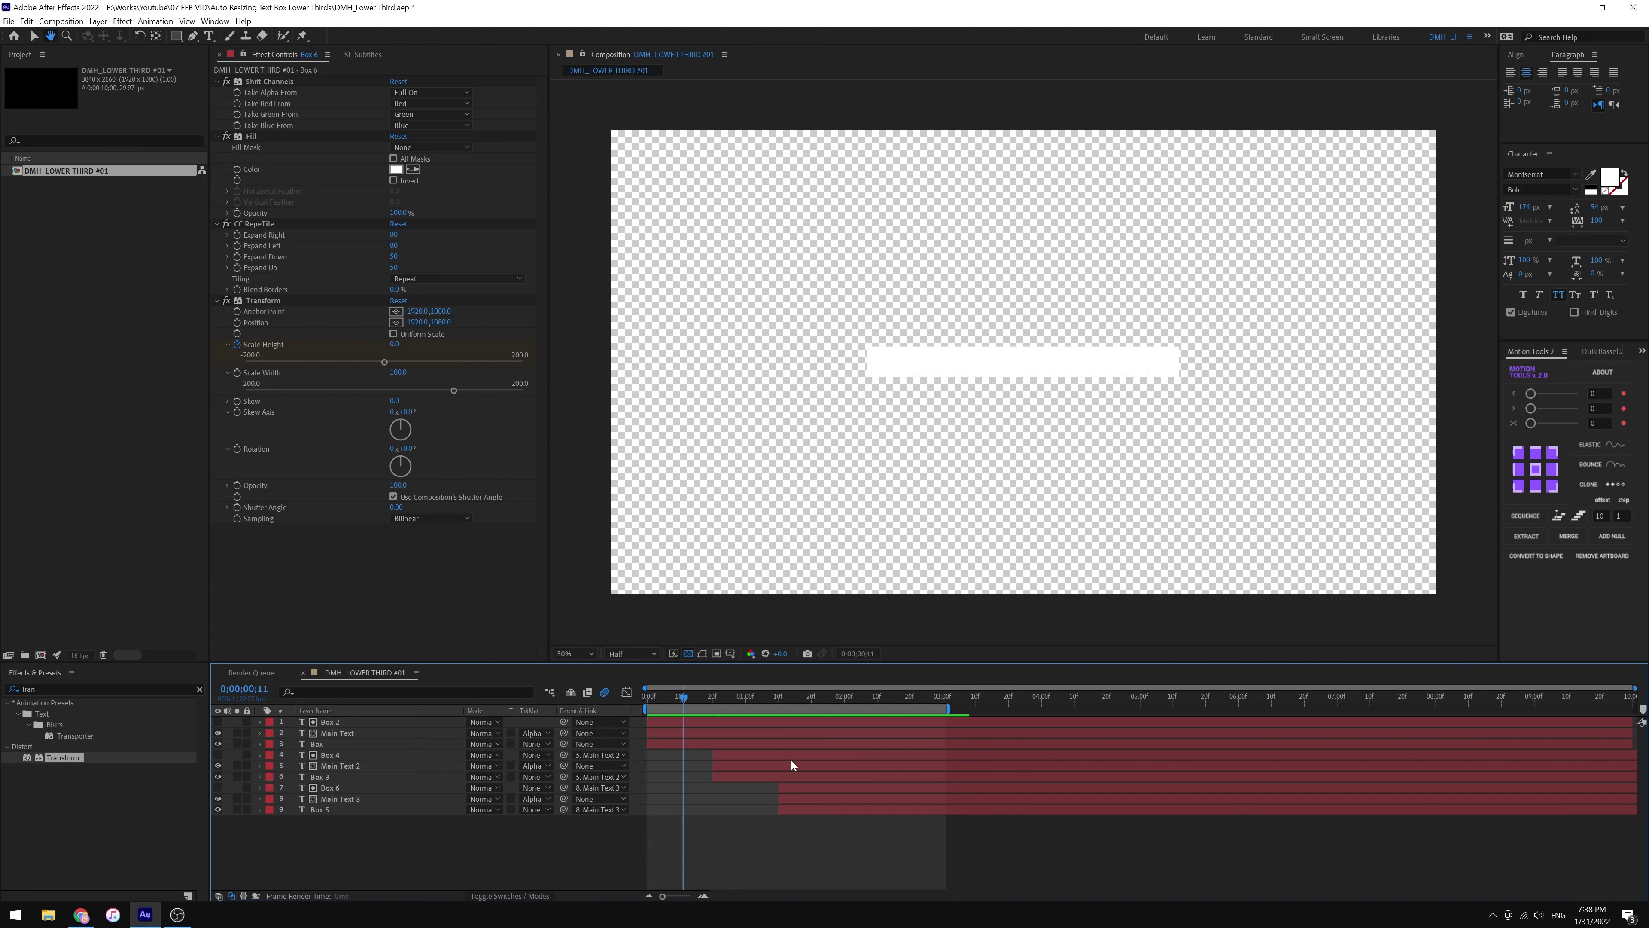
left_click_drag(946, 705, 1129, 709)
key("space")
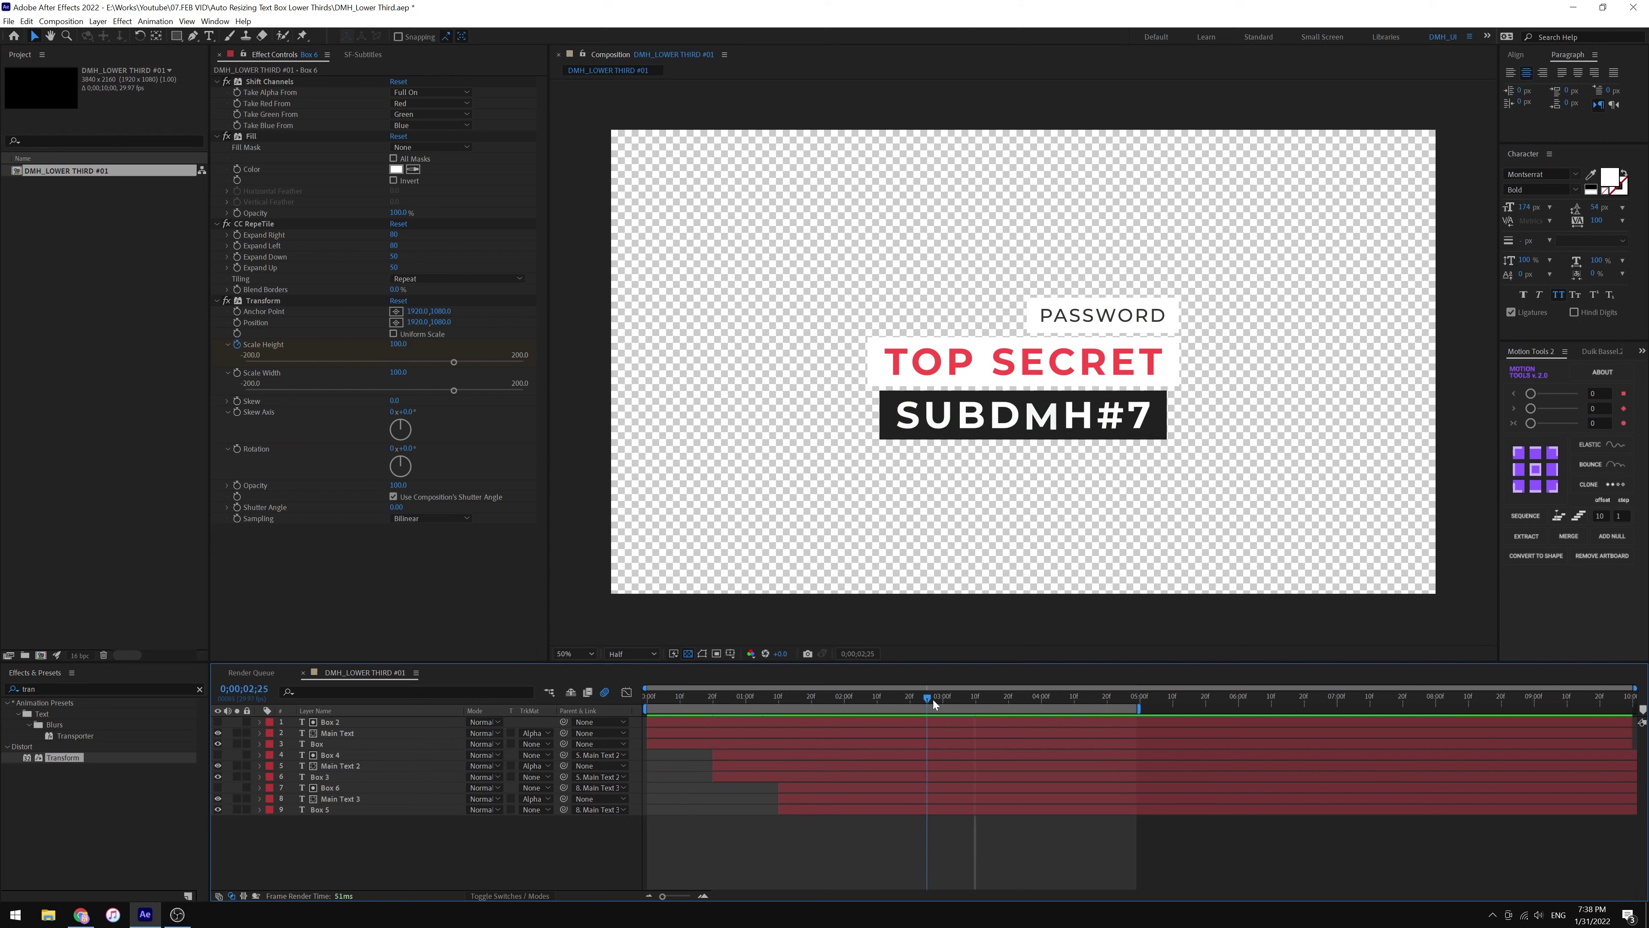
- Set Main Text 3's Animator 1 Position to 0, -200 so letters drop in from above
left_click(351, 801)
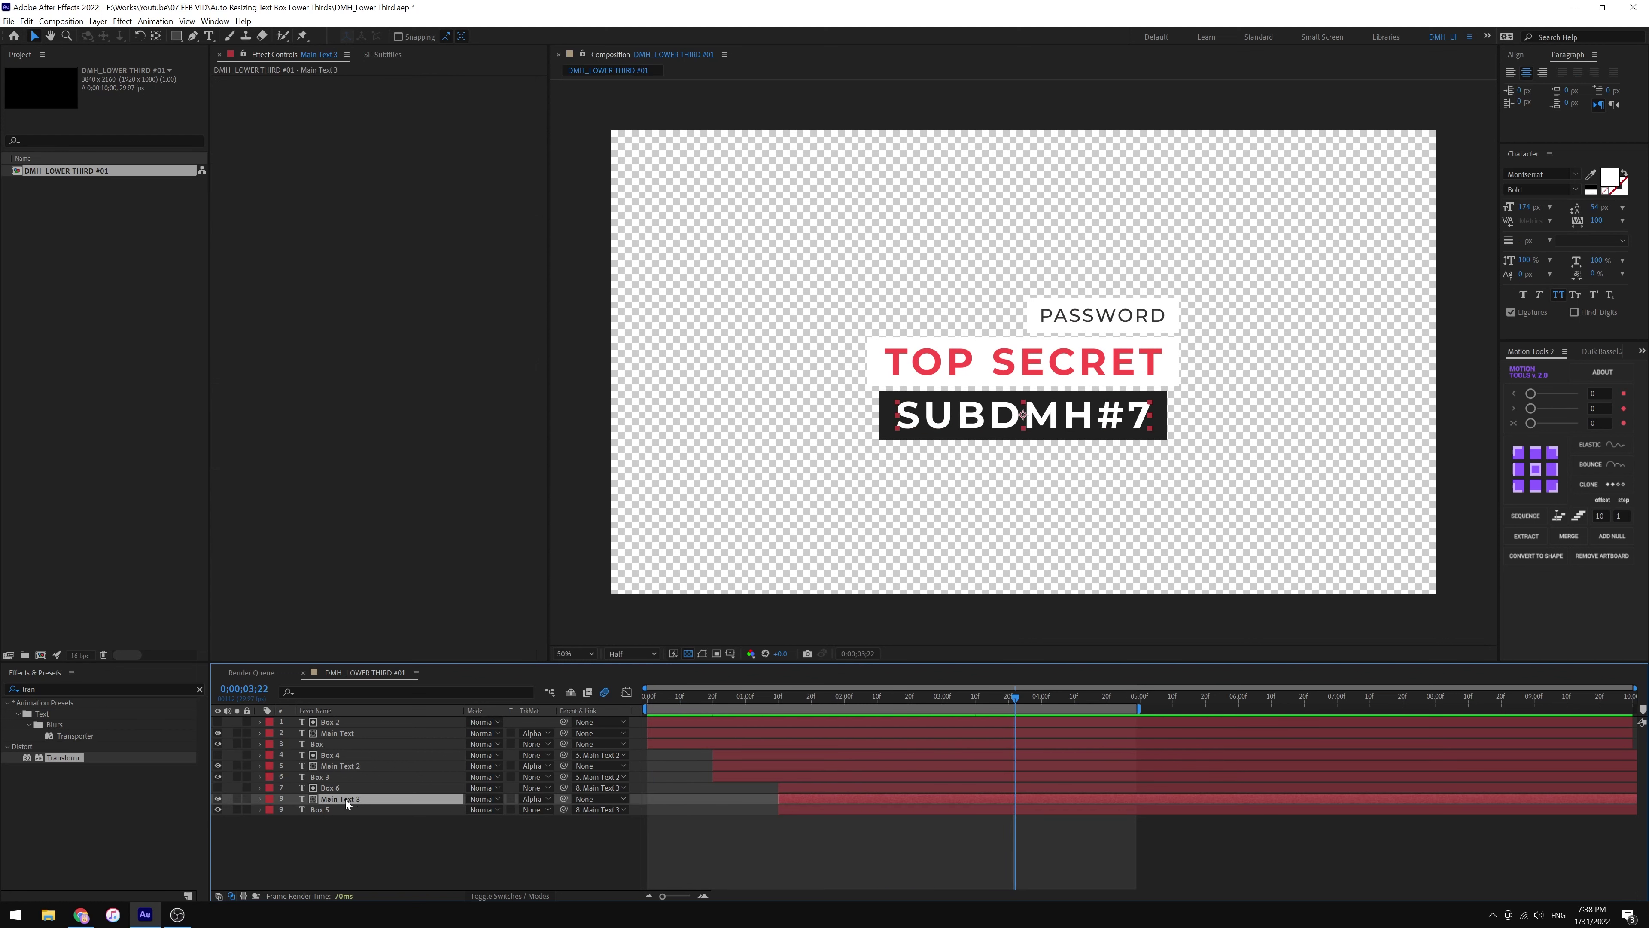
left_click(258, 799)
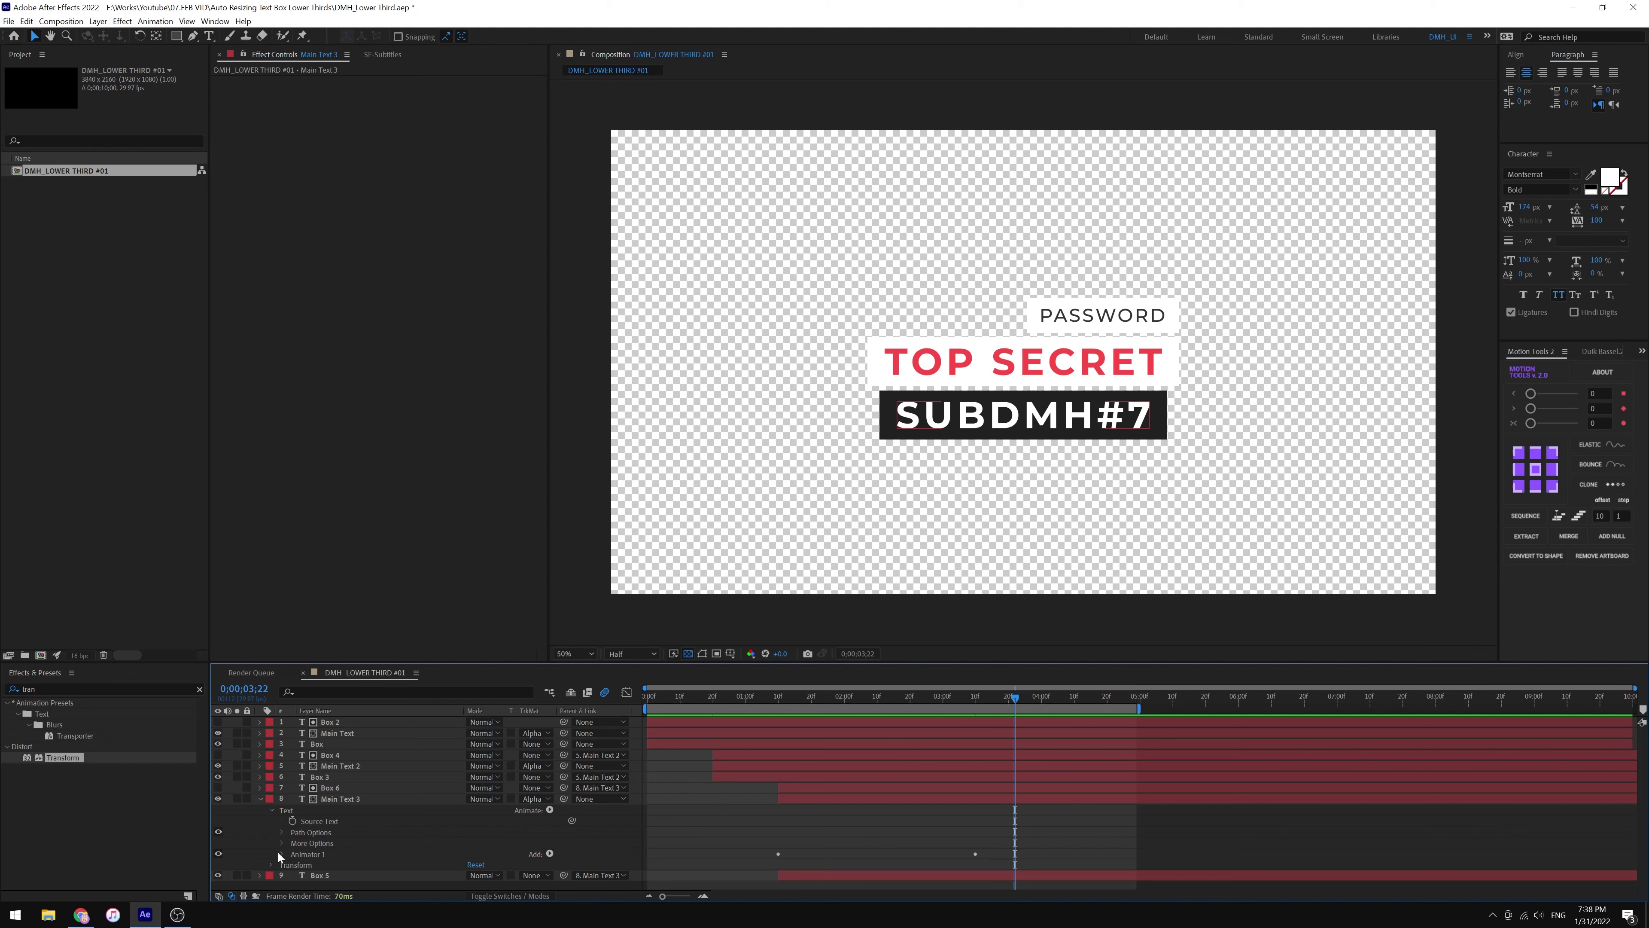
left_click(282, 854)
mouse_move(856, 706)
left_mouse_down()
mouse_move(894, 706)
mouse_move(784, 745)
left_mouse_up()
left_click(293, 830)
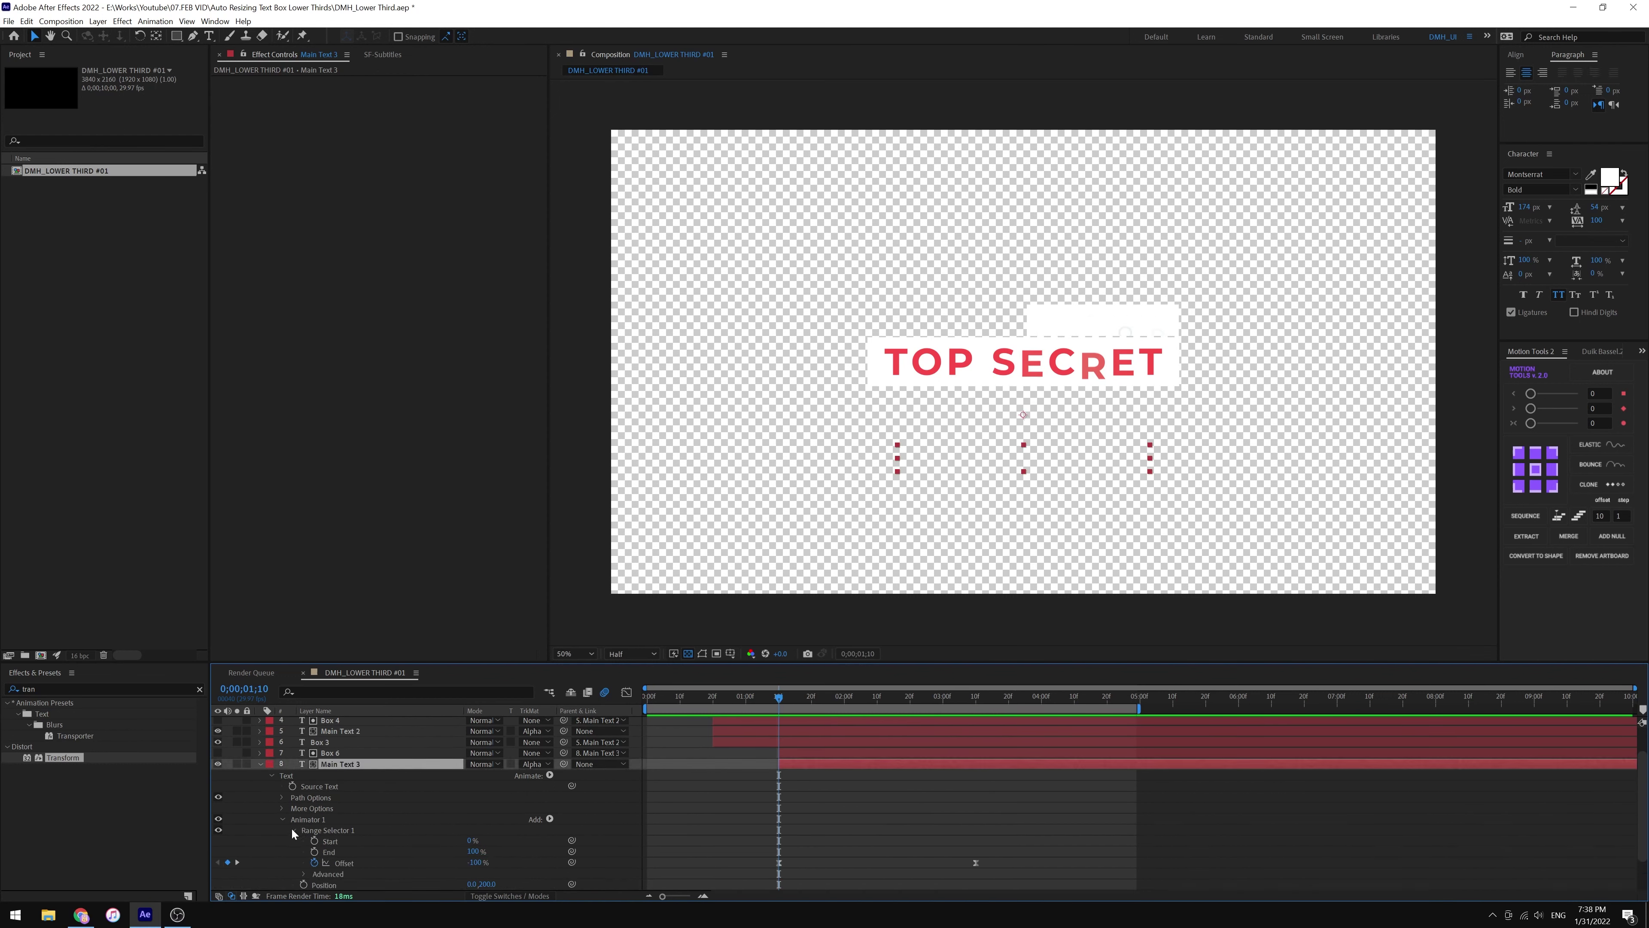
left_click(367, 862)
scroll(345, 860, "down", 2)
left_click(327, 843)
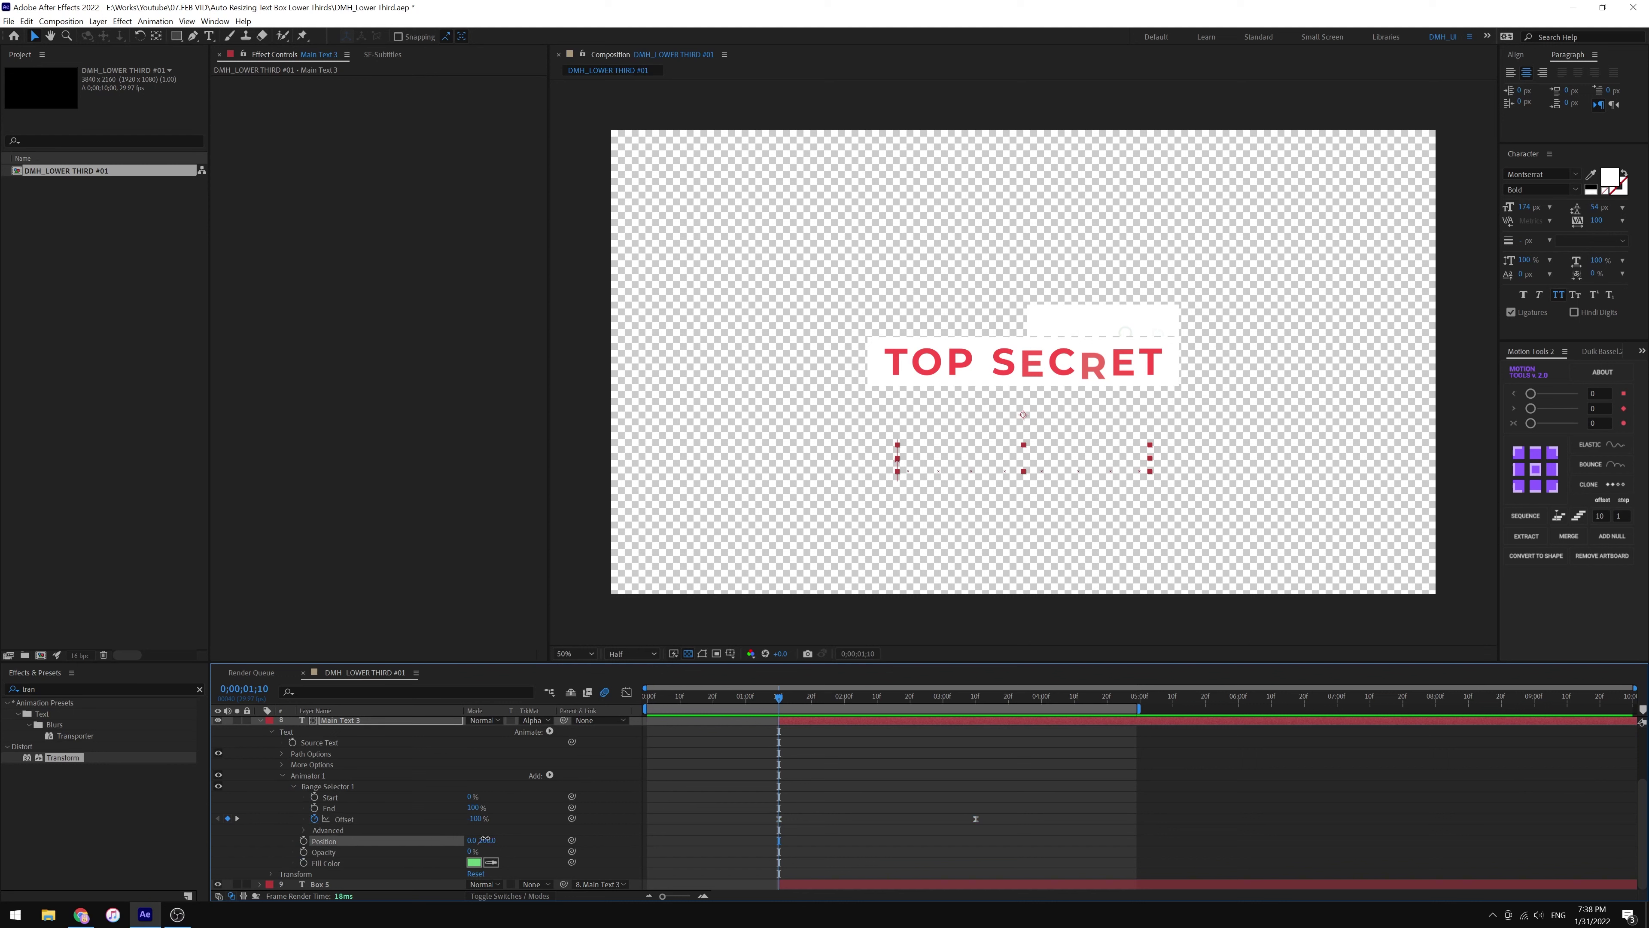
left_click(756, 790)
key("space")
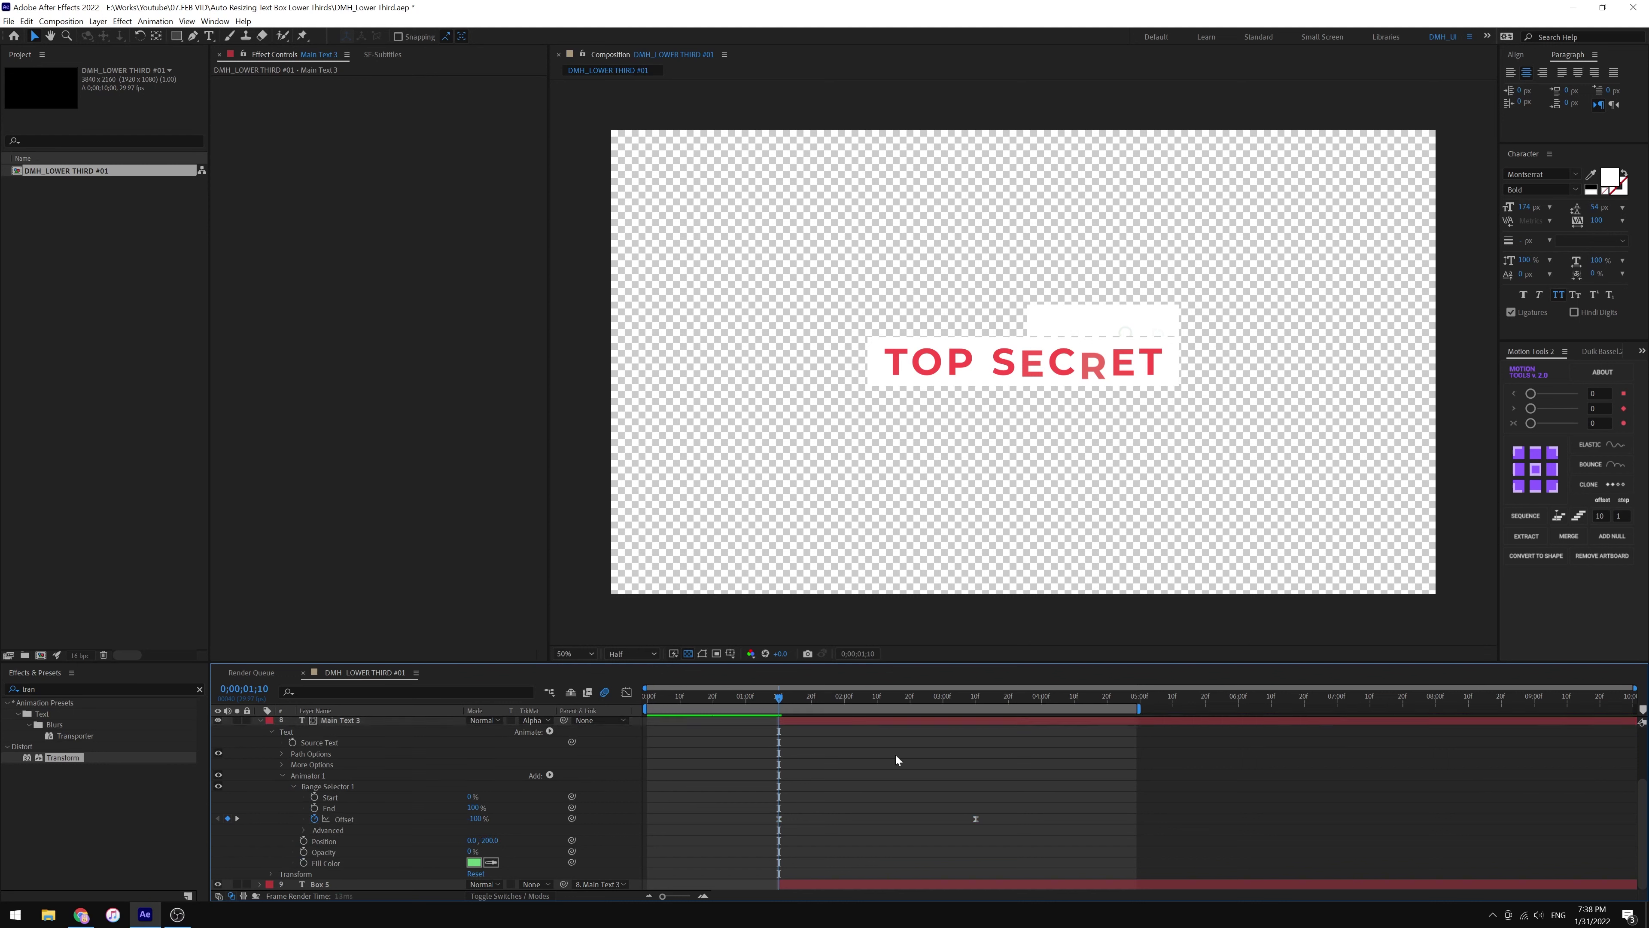
key("space")
- Collapse the layer properties, replay the animation from the start, and save the project
key("ctrl+grave")
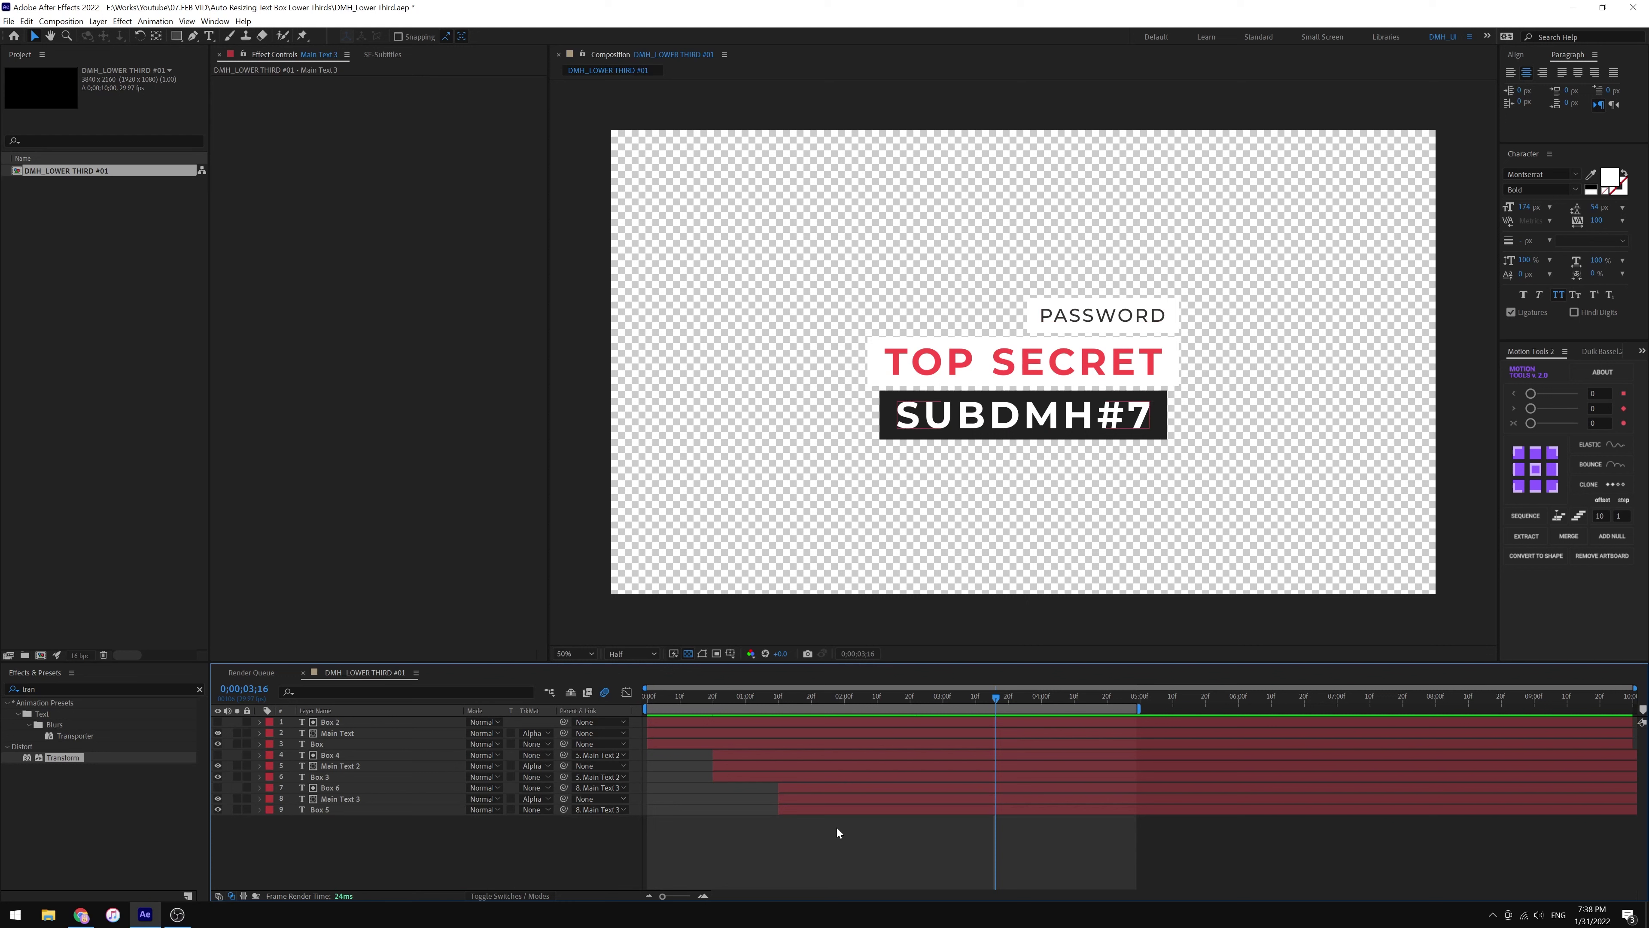
key("Home")
key("space")
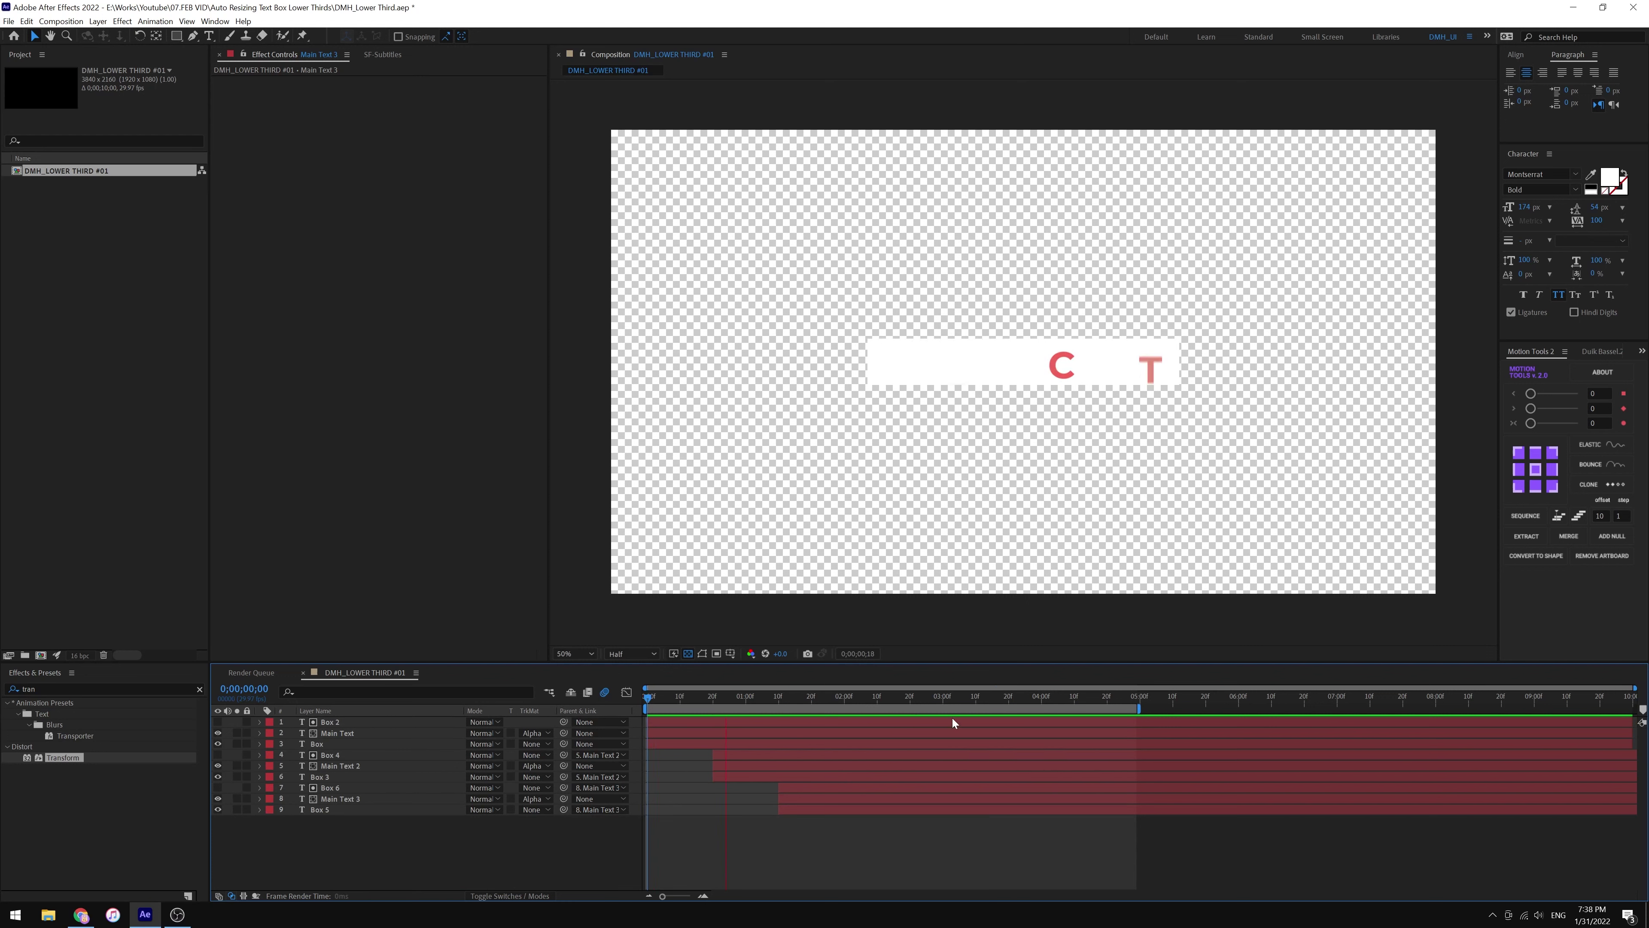
key("space")
key("ctrl+s")
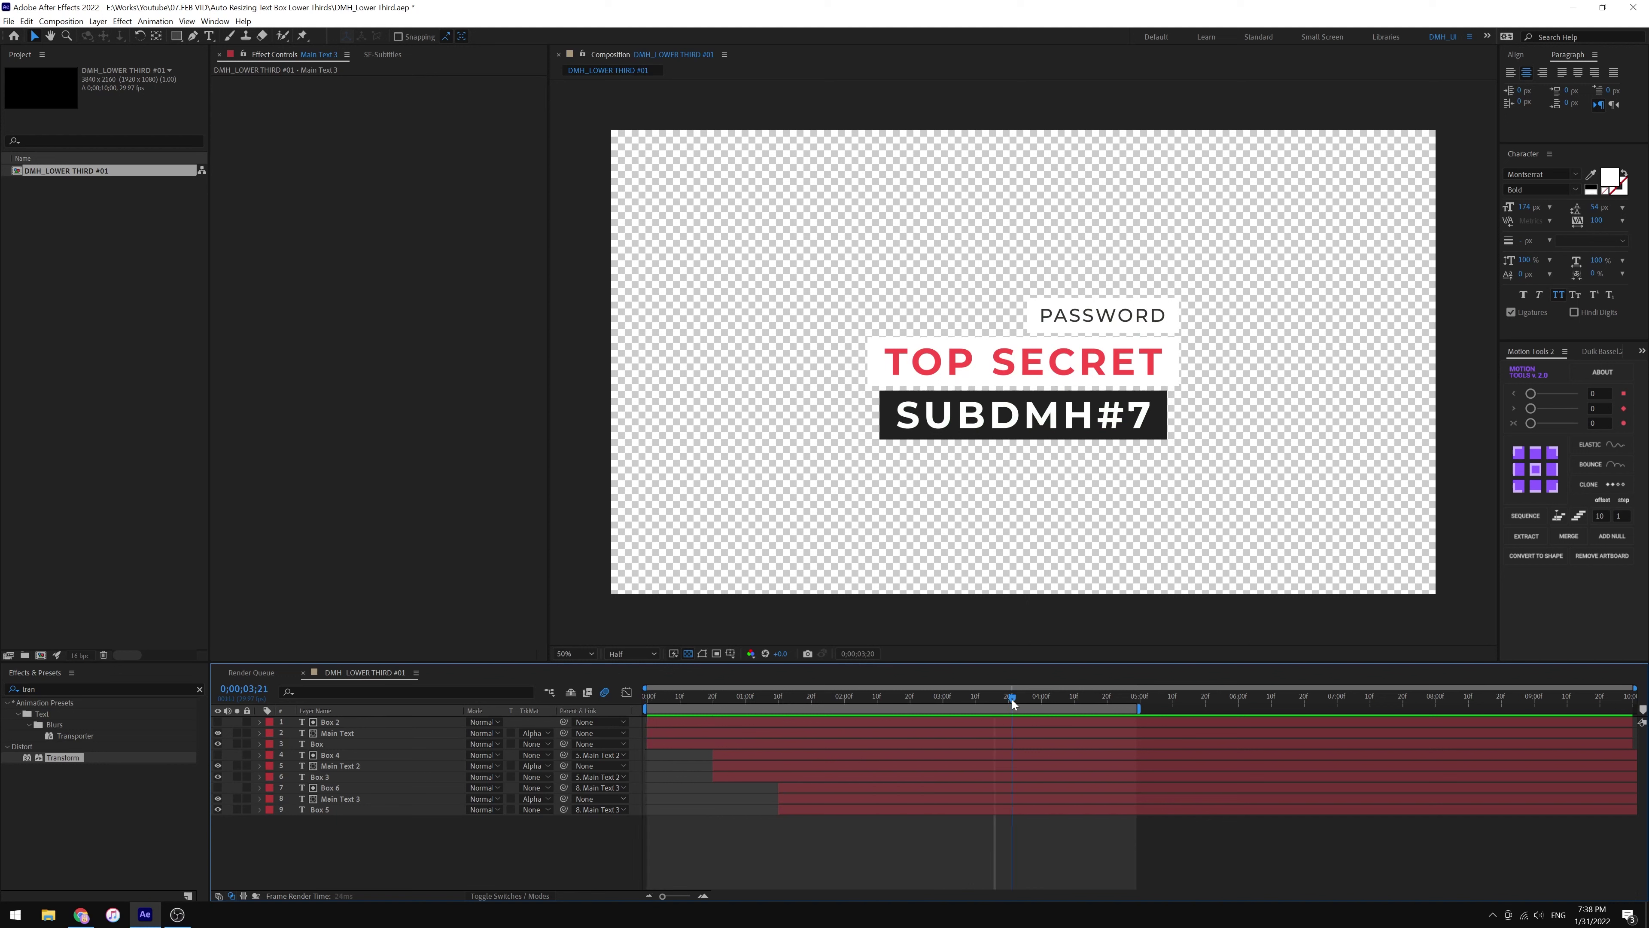
left_click(1009, 700)
- Add a new adjustment layer and apply the Distort > Transform effect to it
right_click(389, 883)
mouse_move(416, 724)
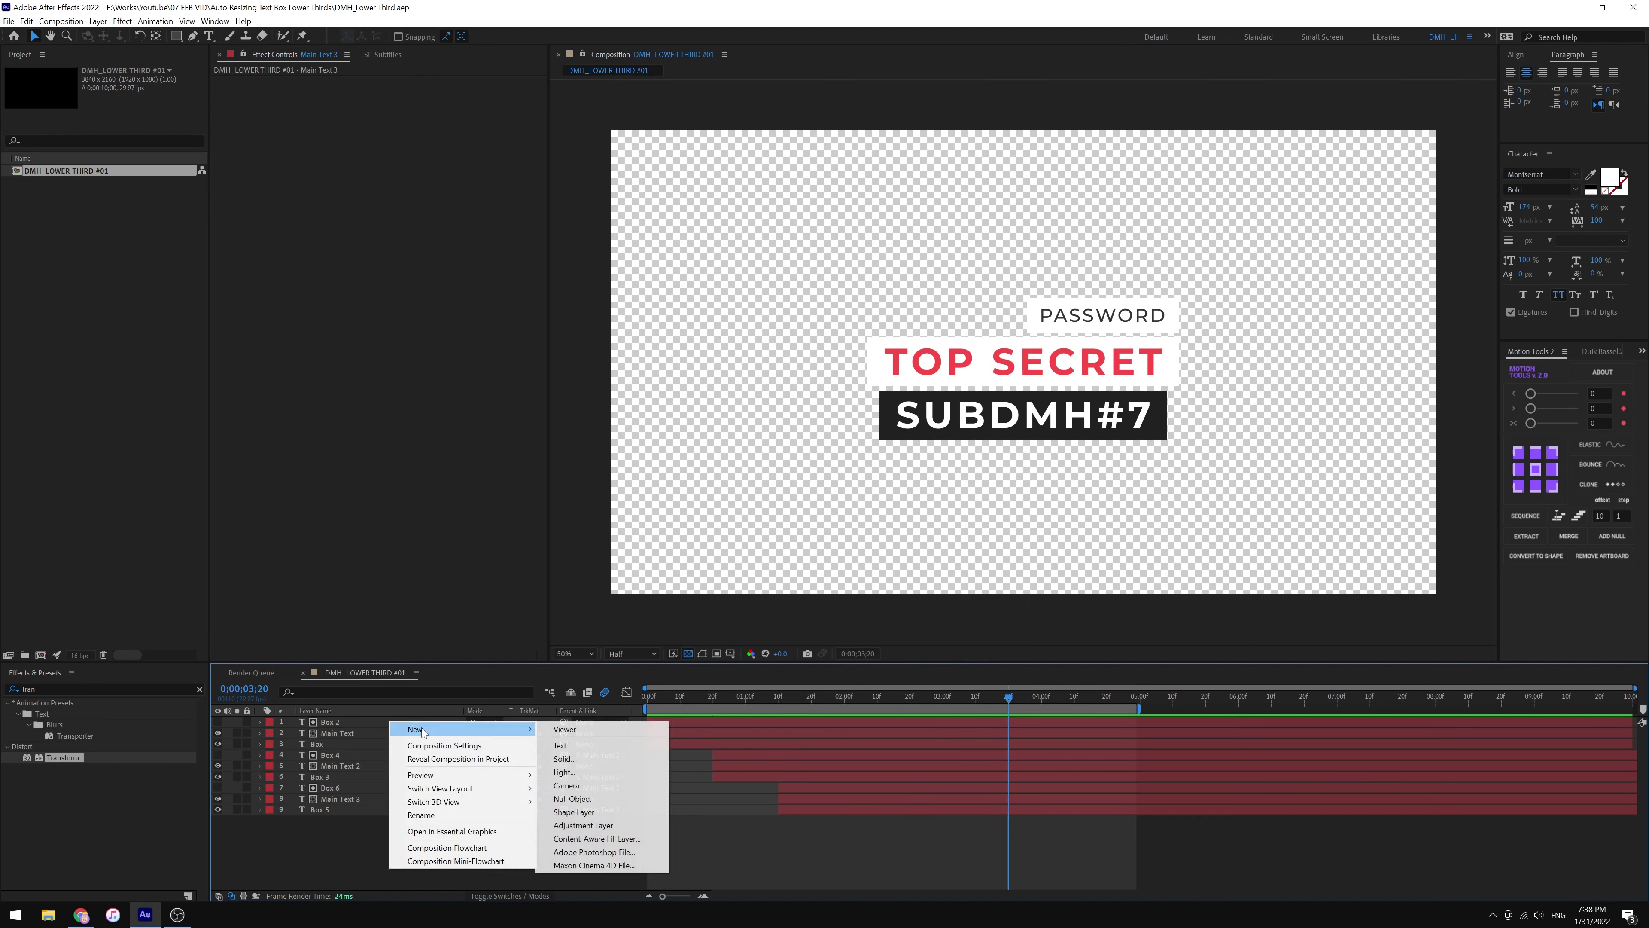
left_click(598, 827)
left_click_drag(63, 757, 332, 726)
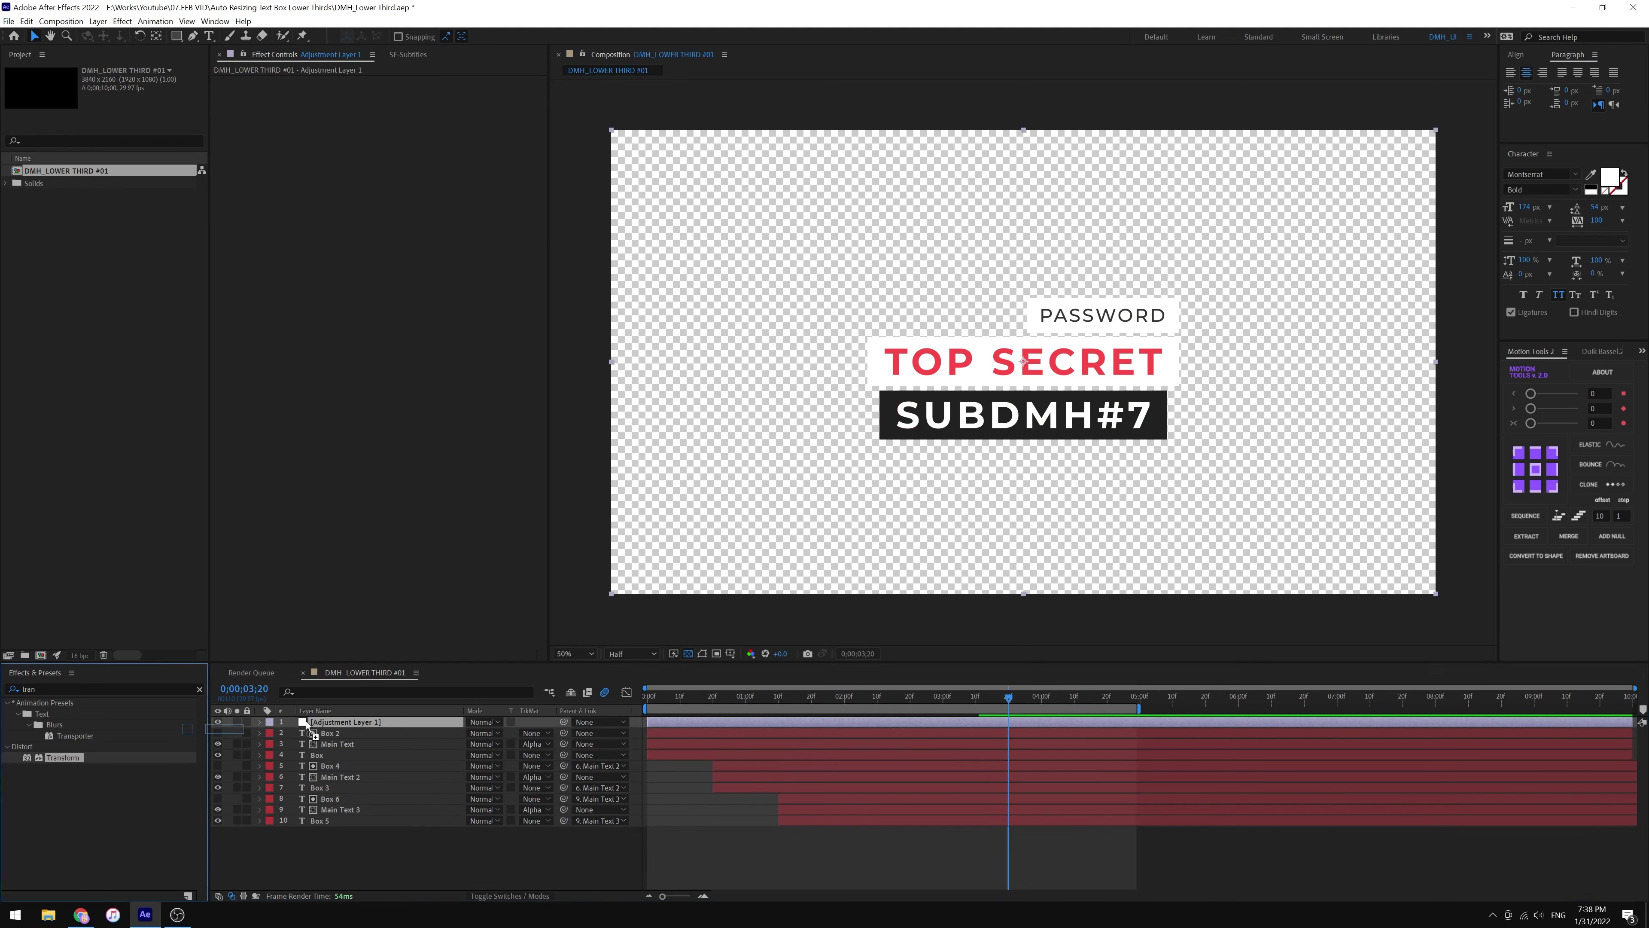
- Adjust the Transform Skew, trying -6 and -12 before settling on -10
left_click_drag(397, 147, 393, 148)
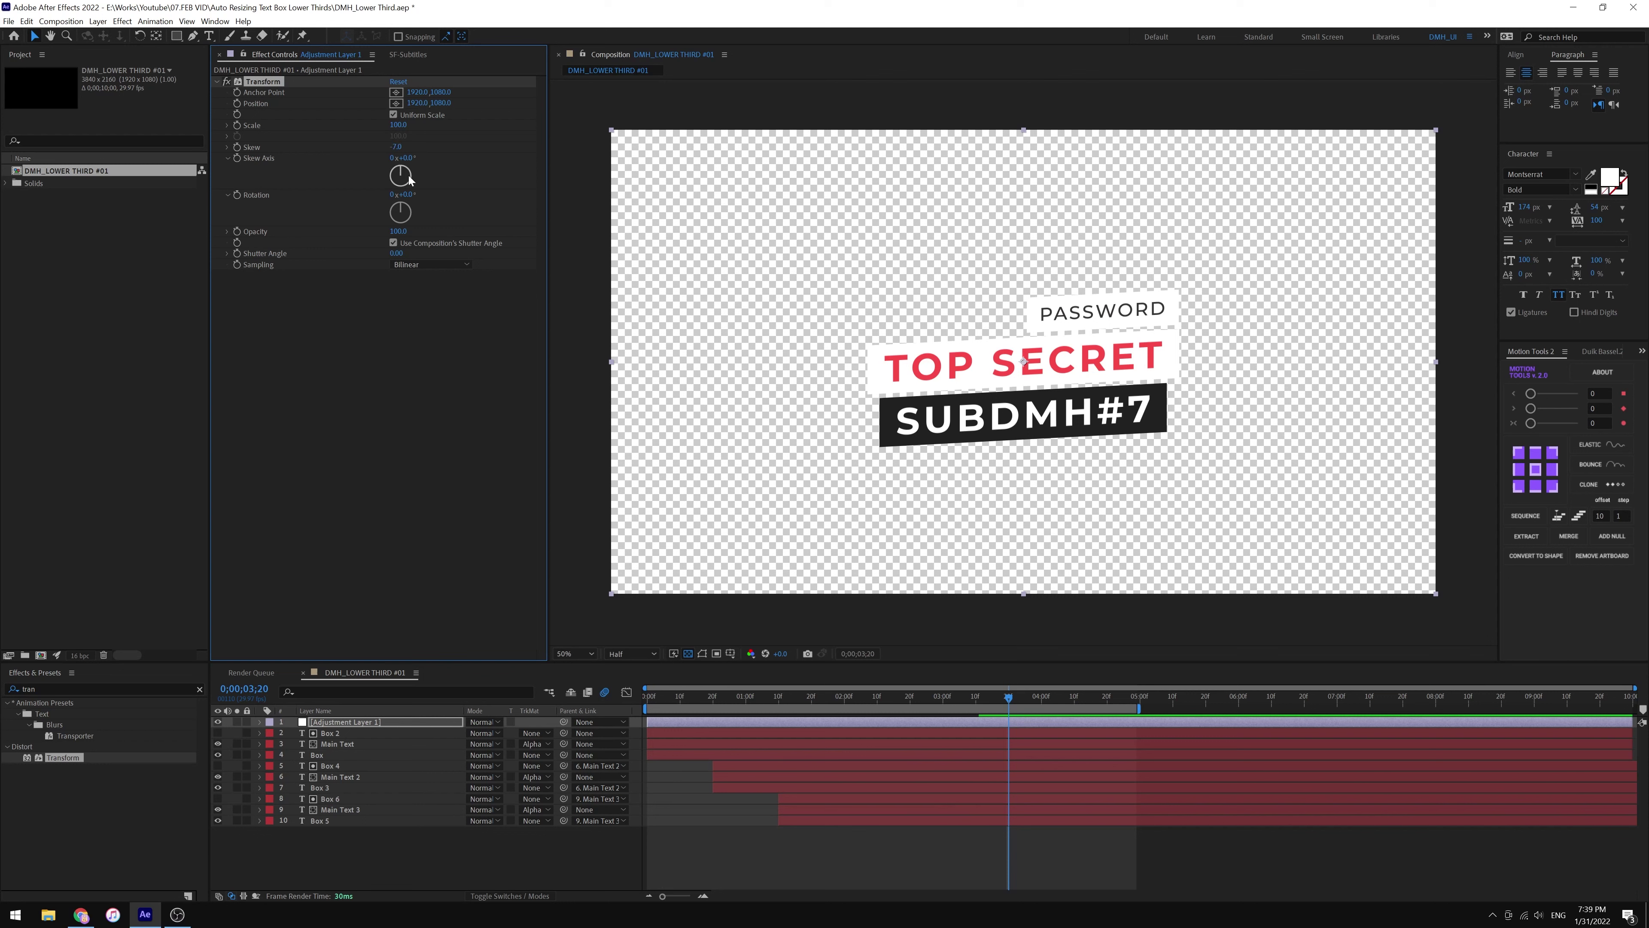
left_click_drag(396, 147, 399, 150)
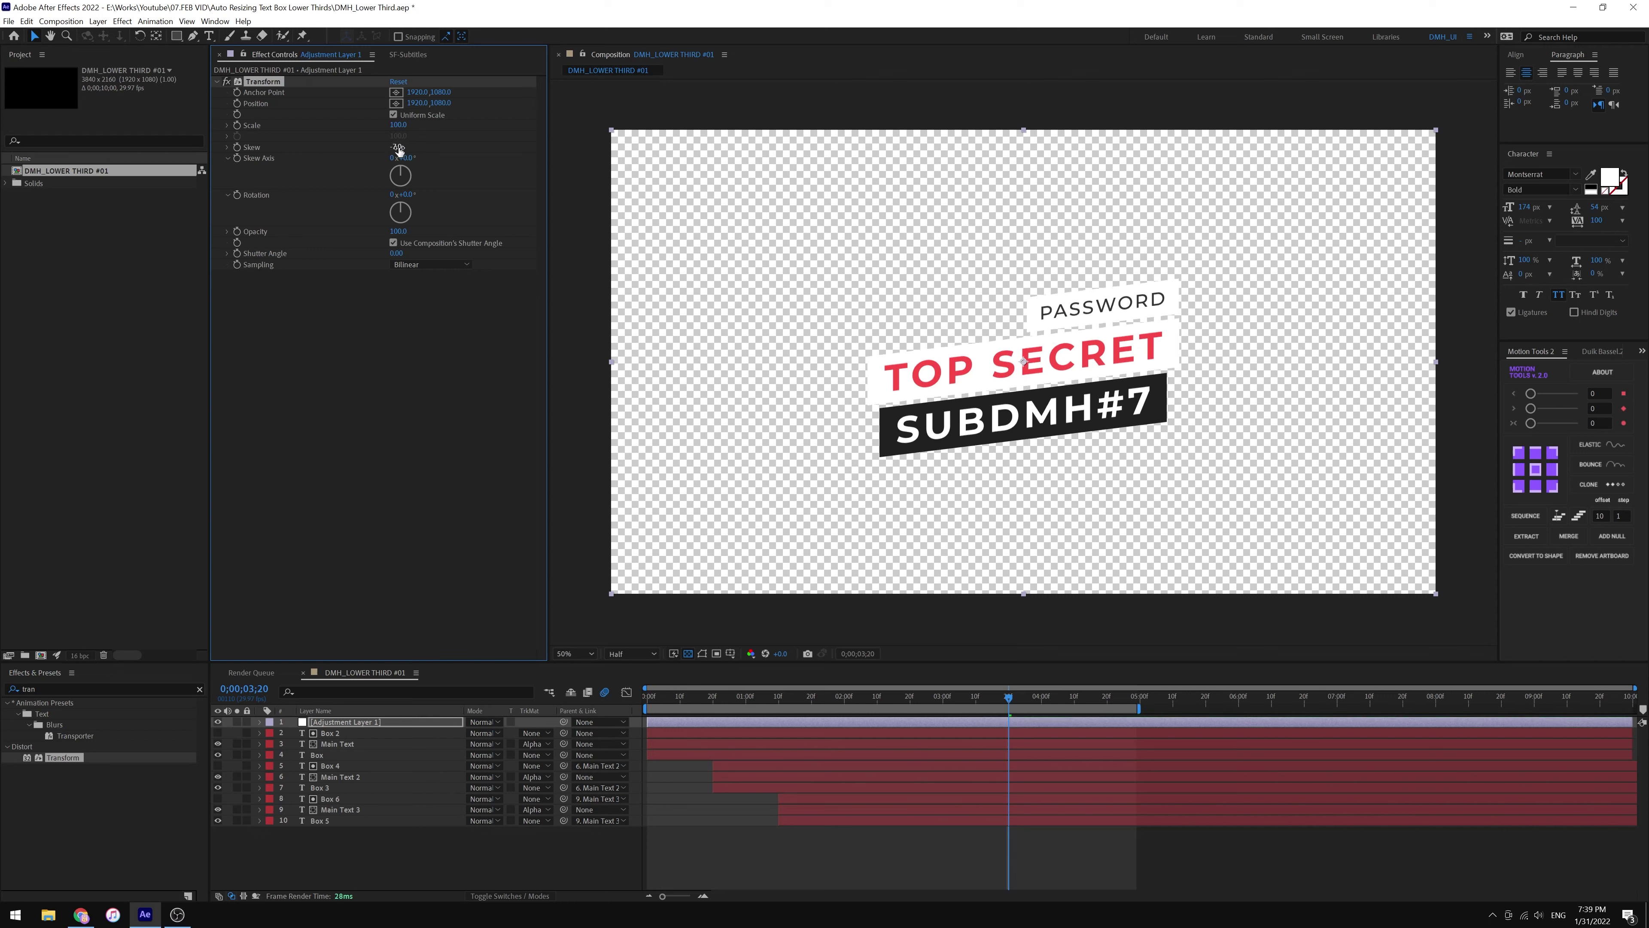
type("6")
key("Return")
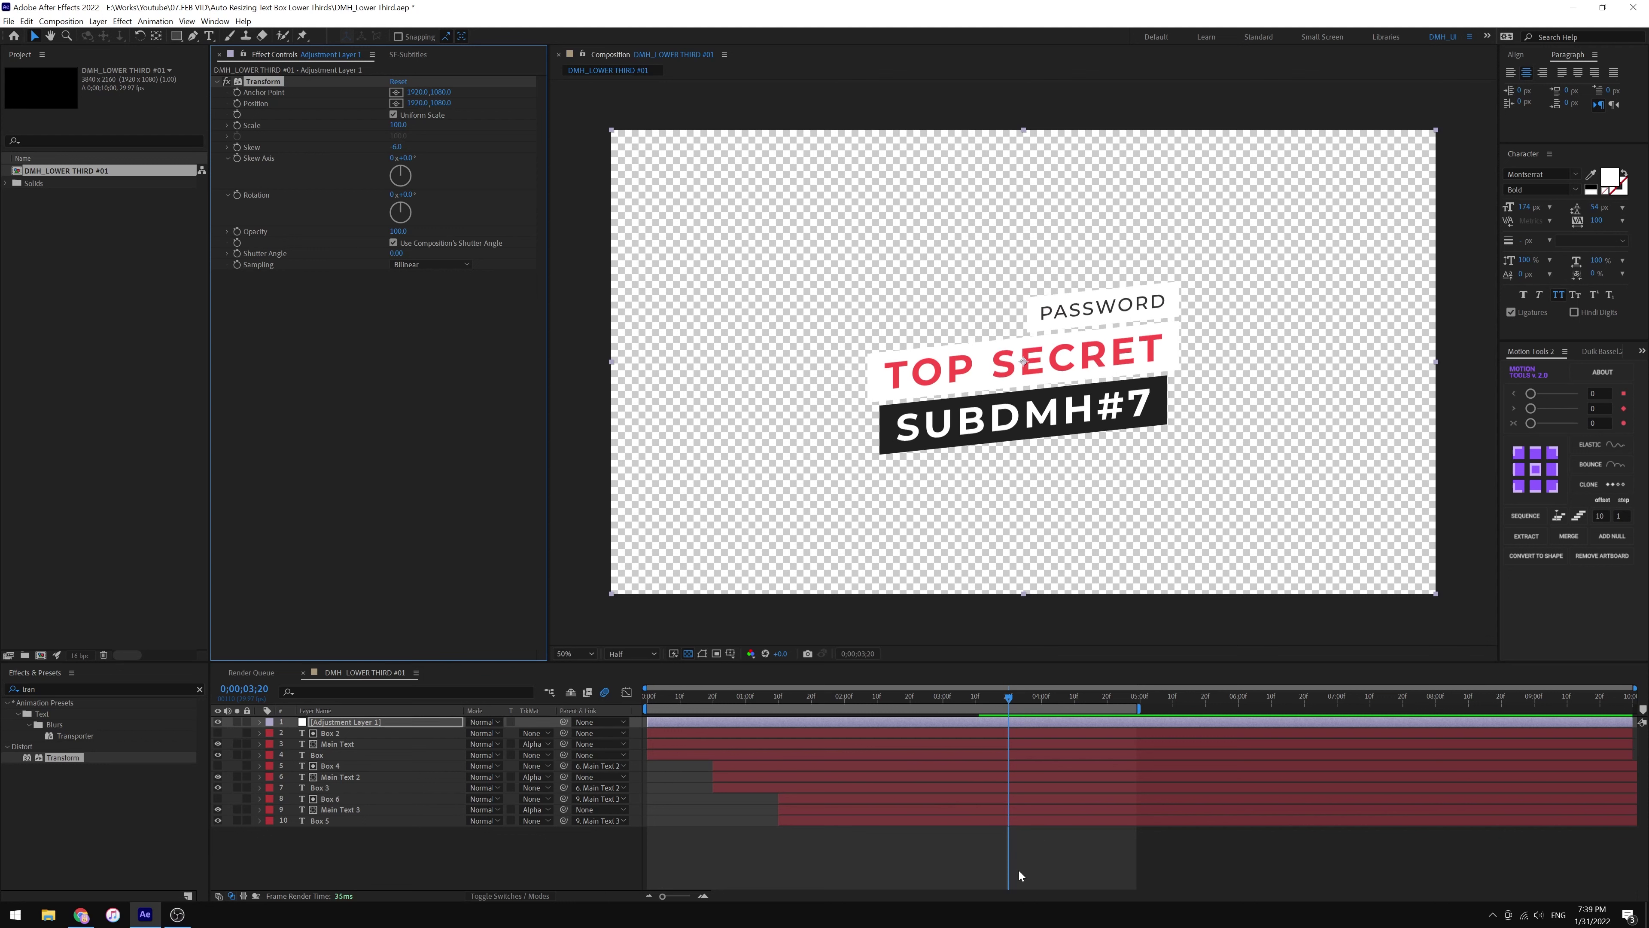
type("-12")
key("Return")
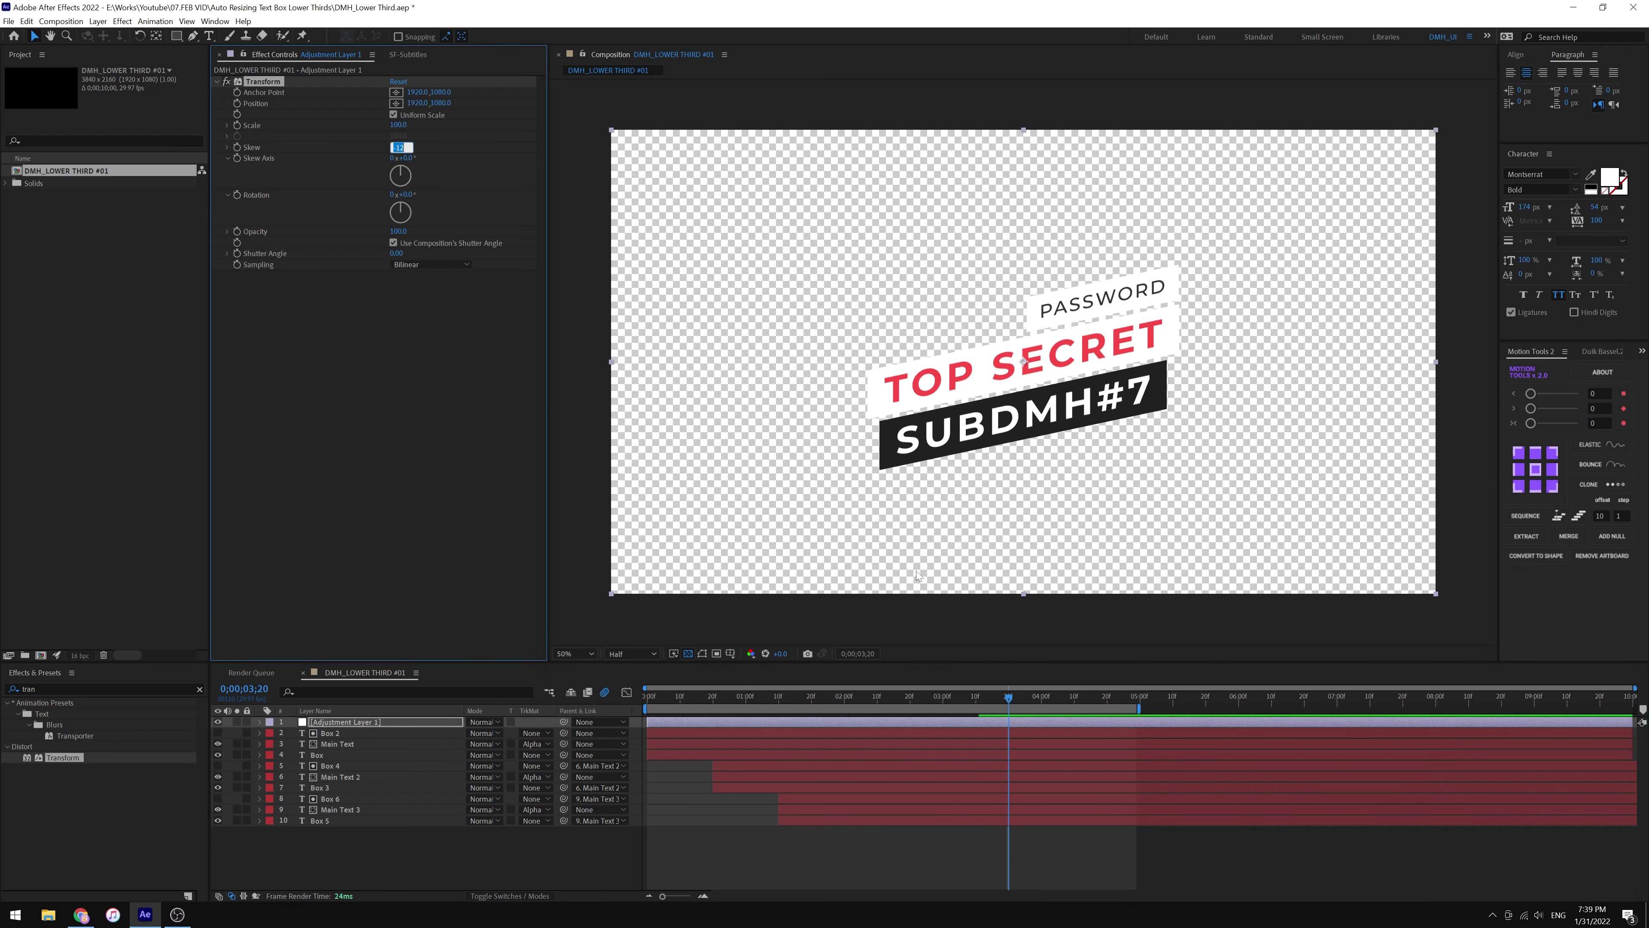
type("10")
key("Return")
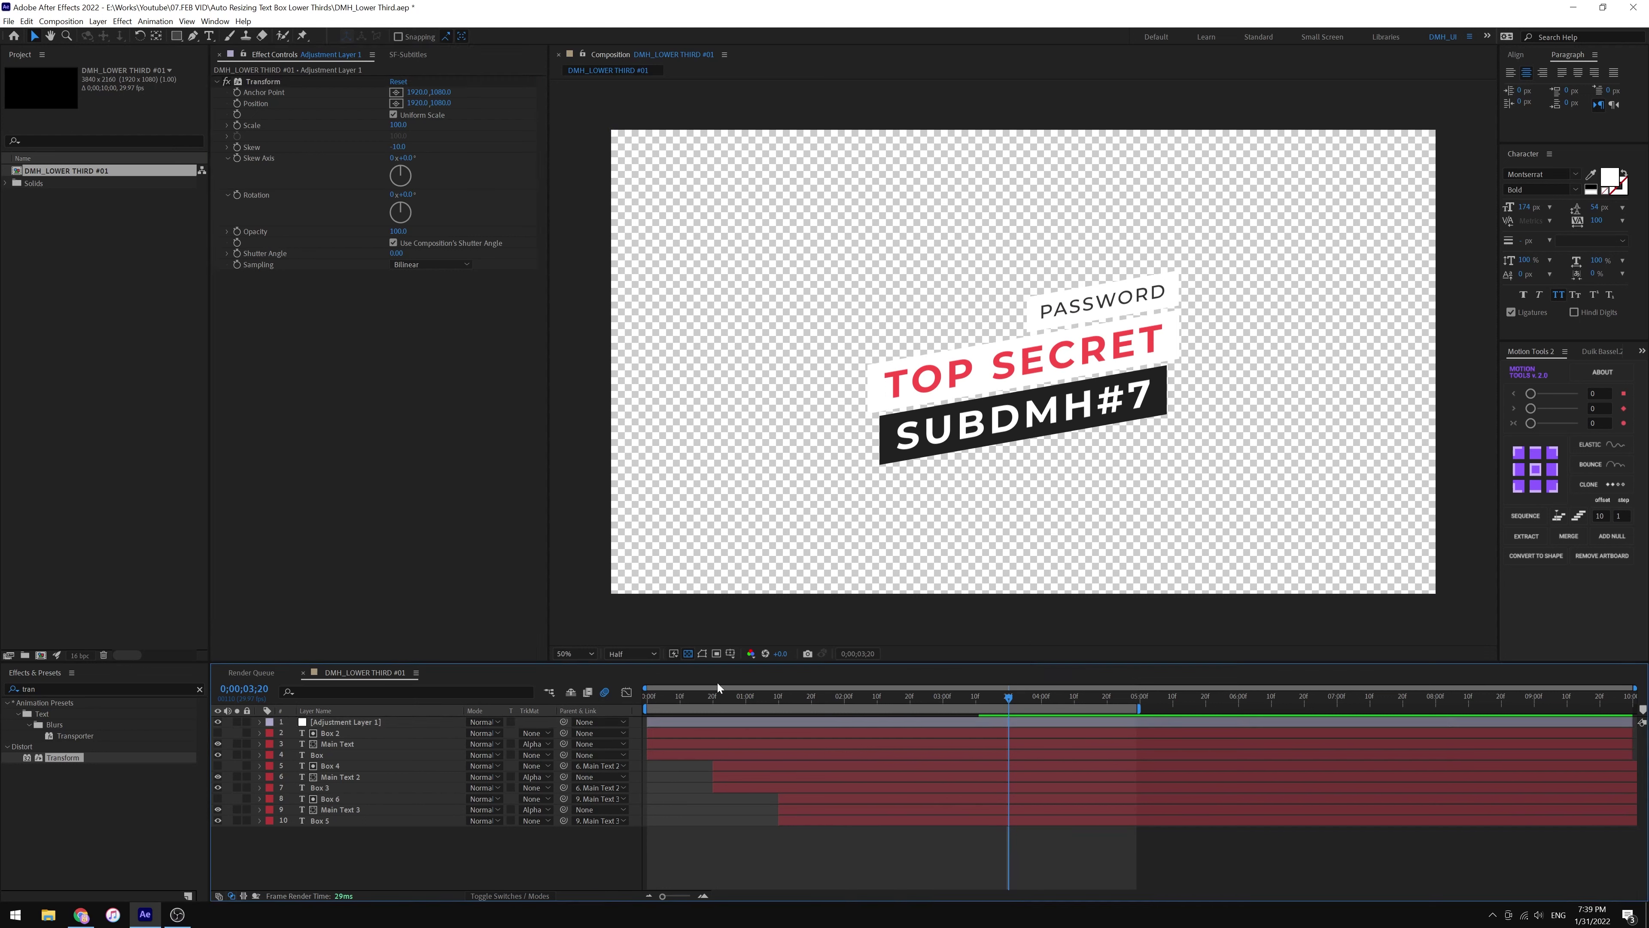
- Preview the skewed lower third animating in from the beginning
key("space")
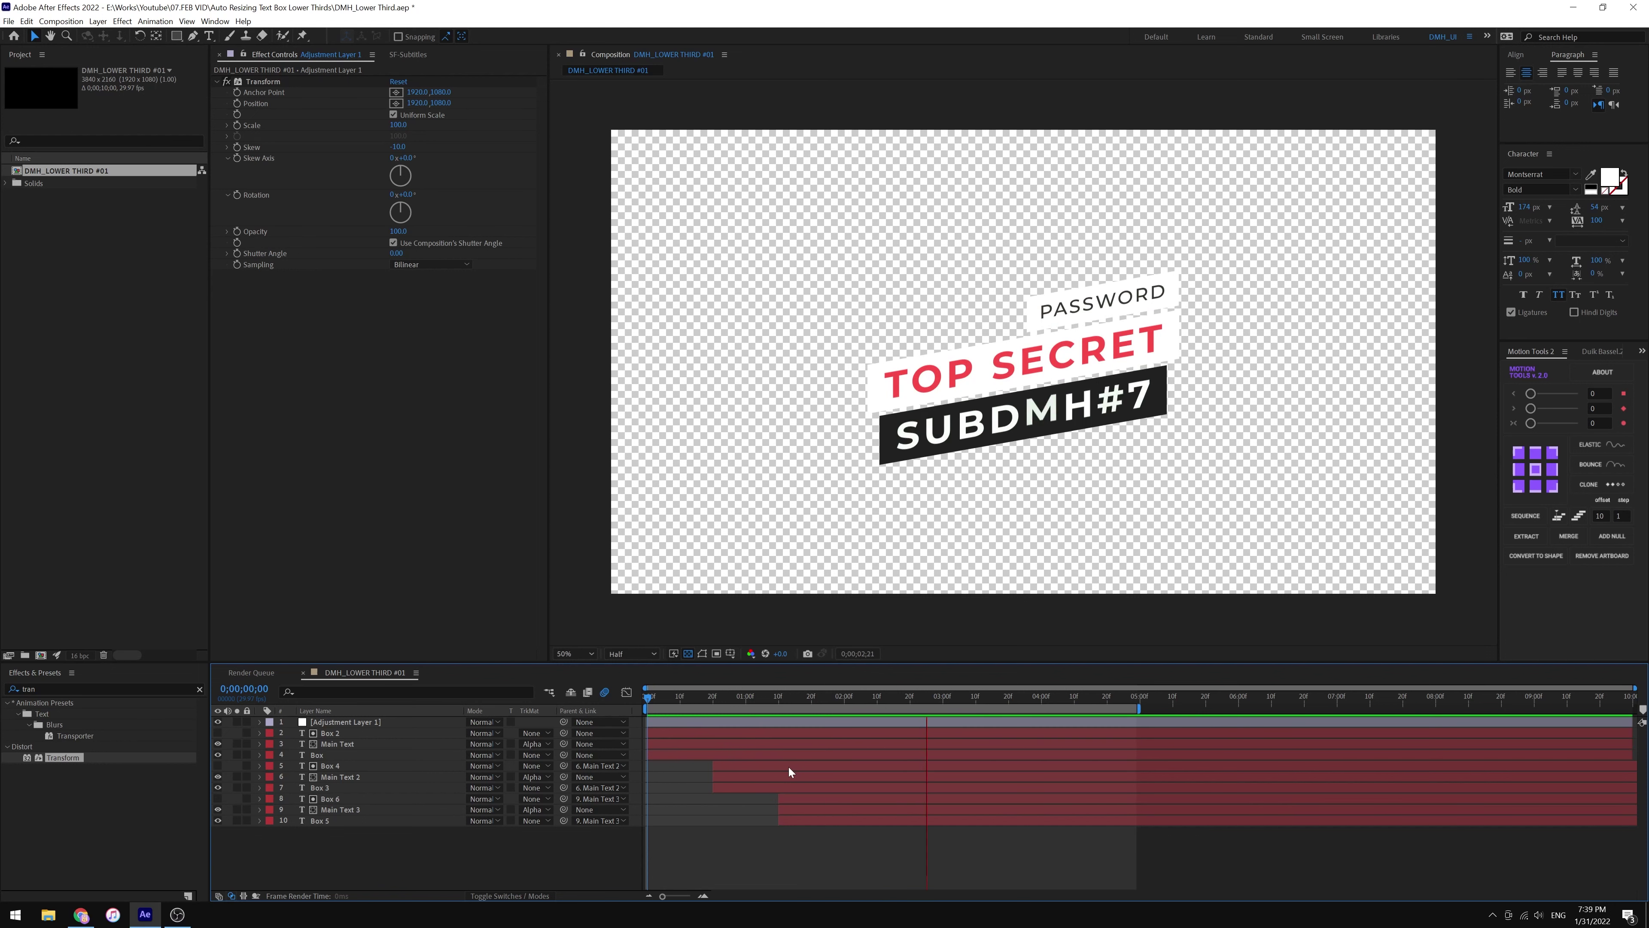
left_click(666, 705)
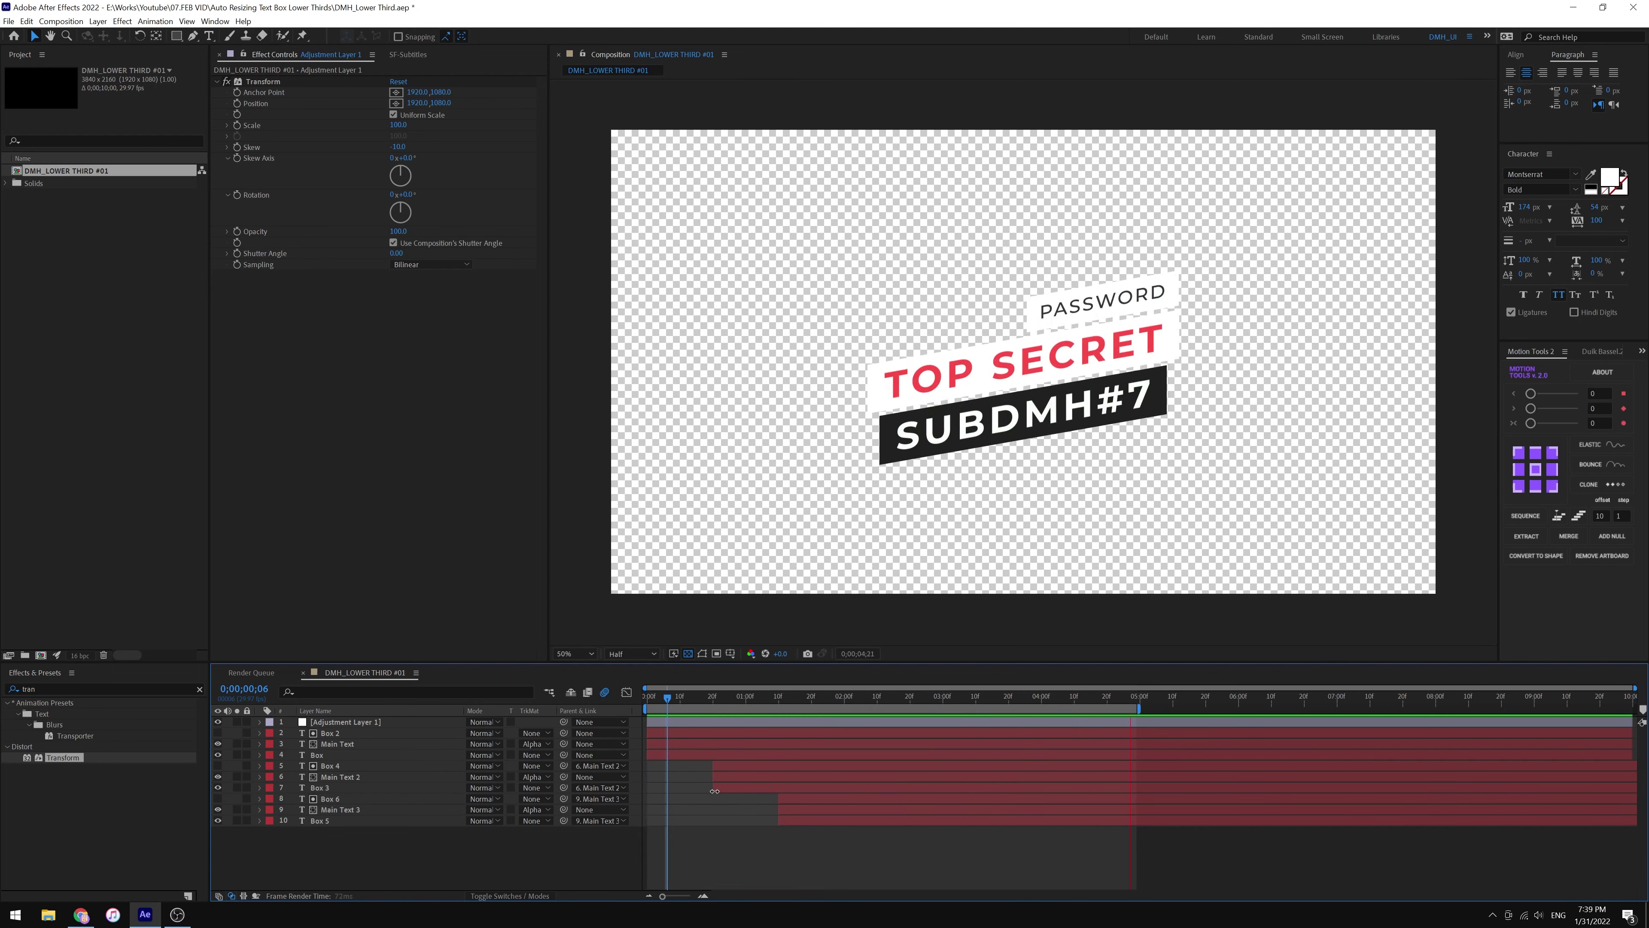
key("space")
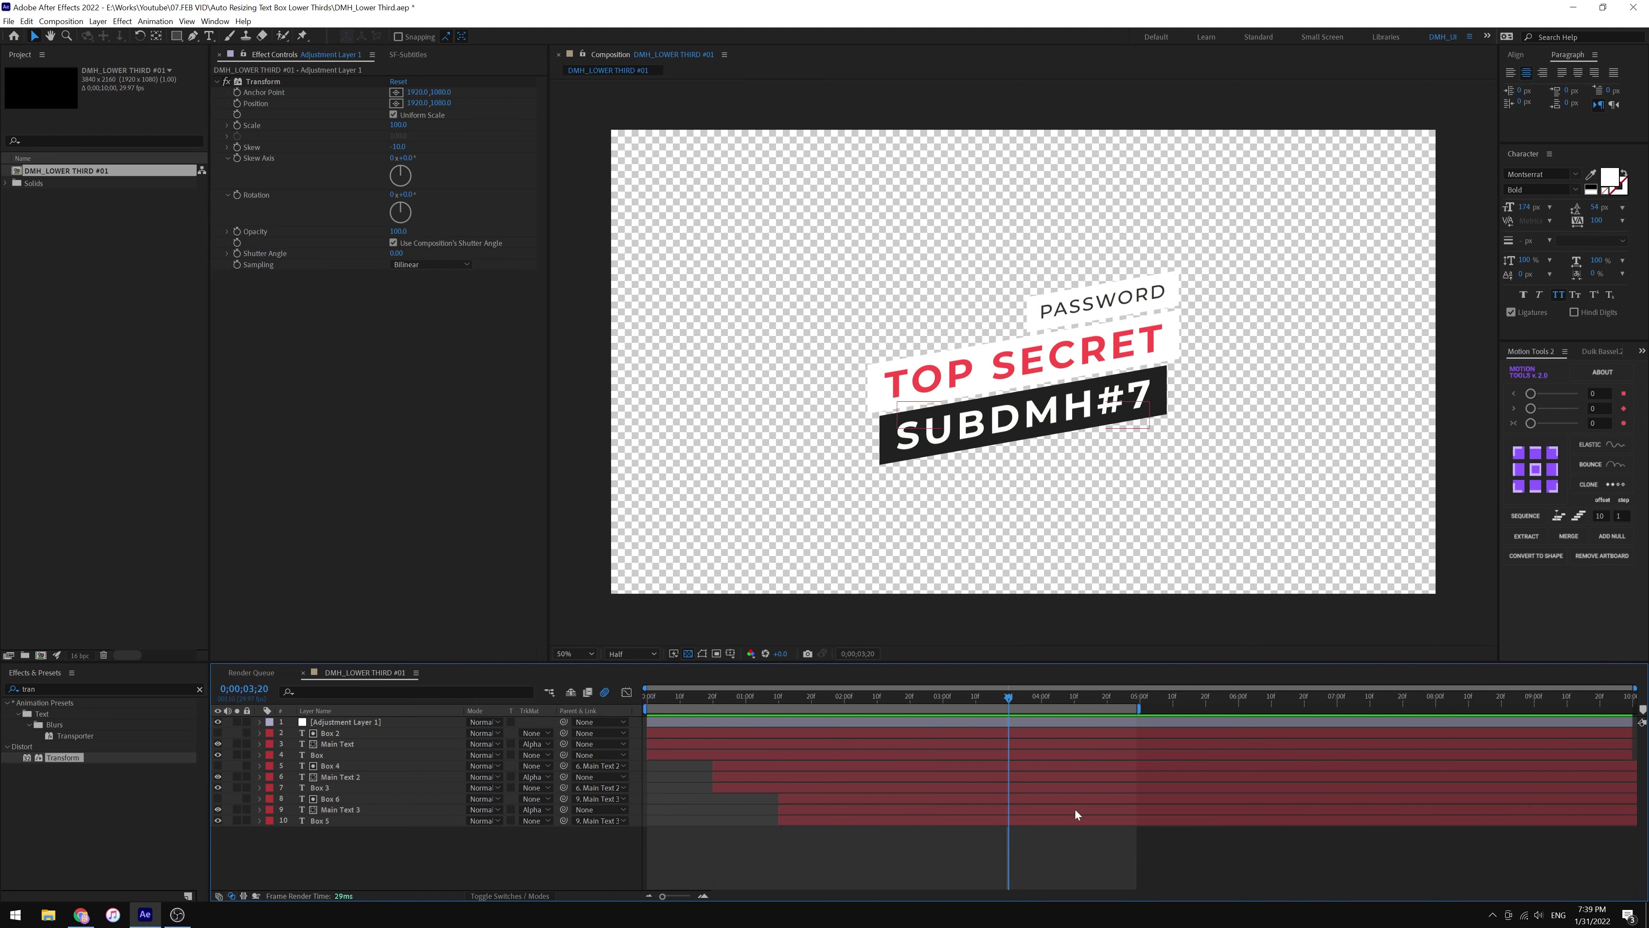
left_click(649, 695)
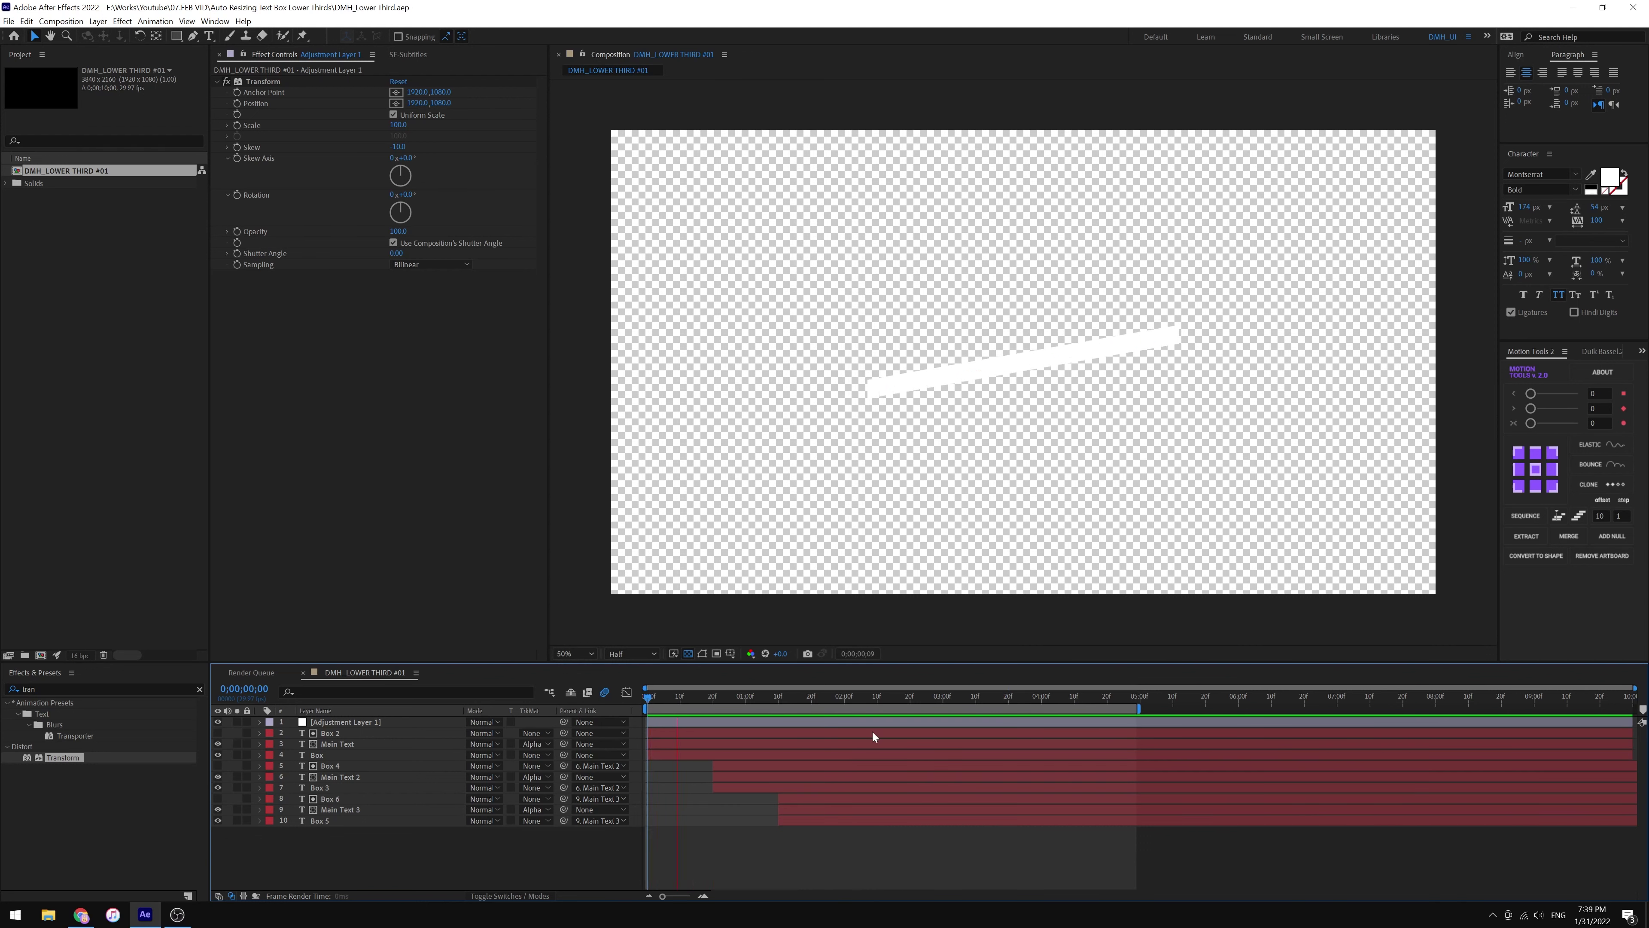